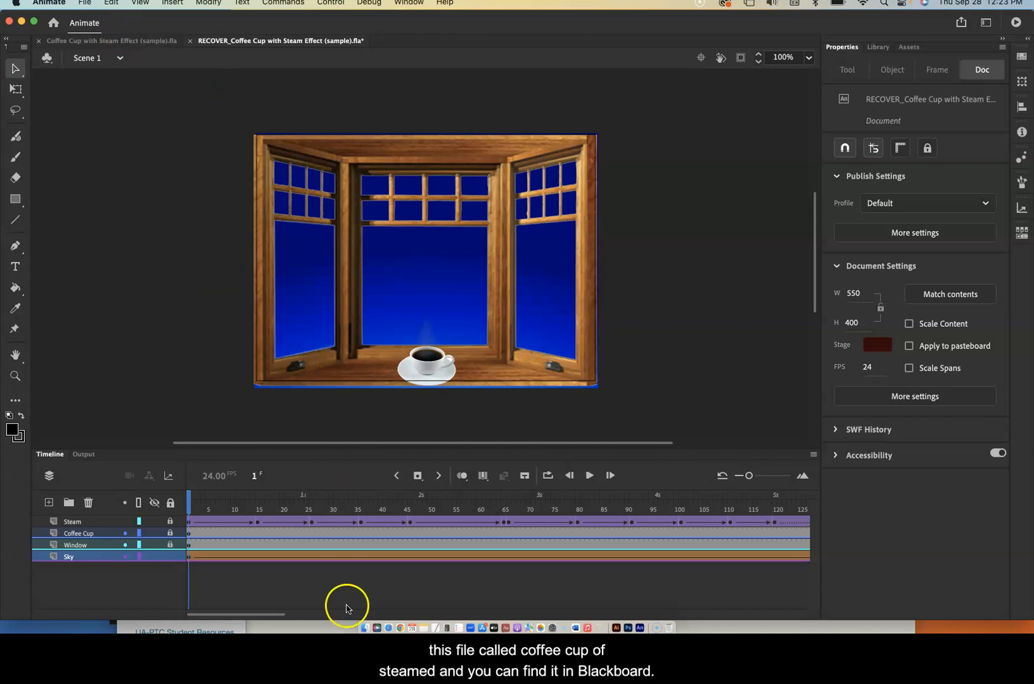
Switch to Chrome to view the Coffee Cup with Steam Effect item in Blackboard's Supplemental Files, and return to Animate
left_click(399, 627)
left_click(300, 295)
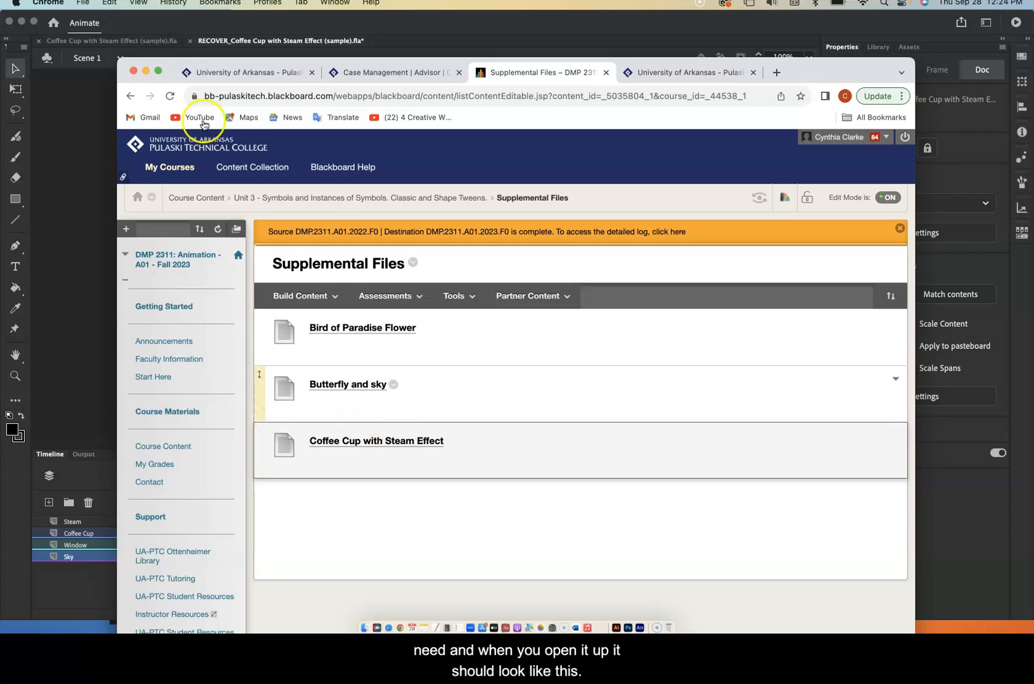
left_click(69, 182)
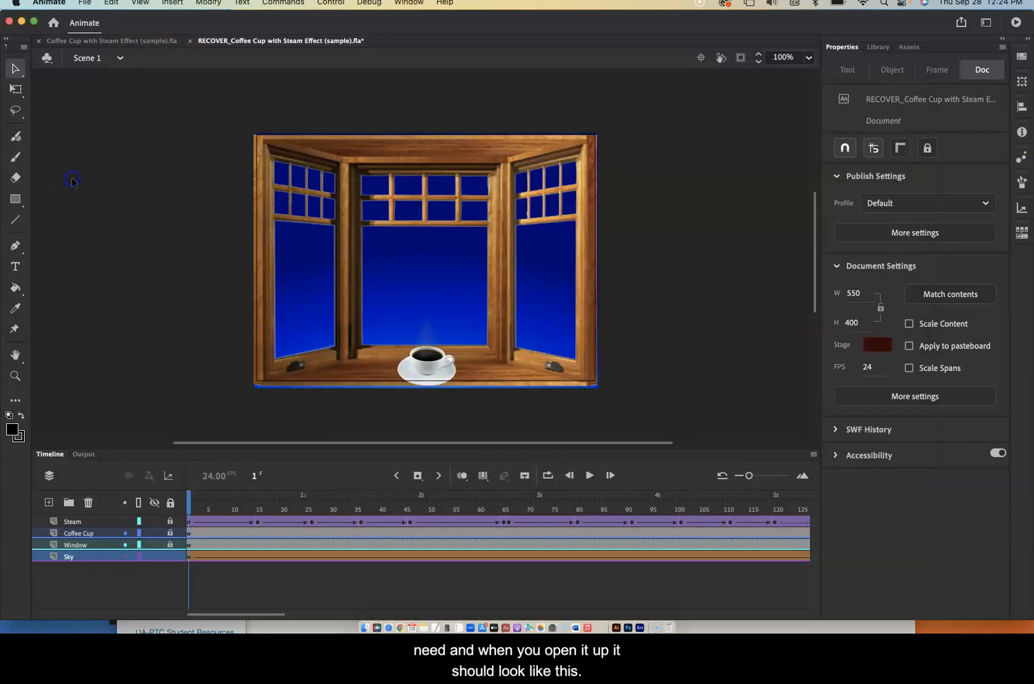
In the Coffee Cup with Steam Effect (sample) file, toggle the Coffee Cup layer's visibility and leave it hidden
left_click(106, 42)
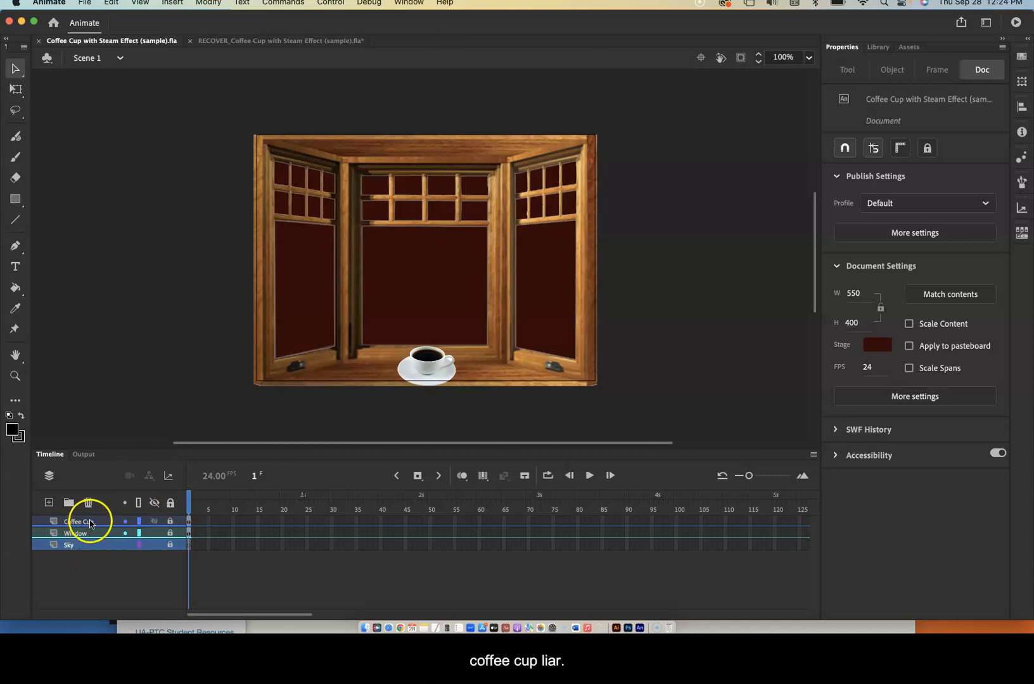
left_click(155, 522)
left_click(155, 521)
left_click(155, 521)
left_click(154, 521)
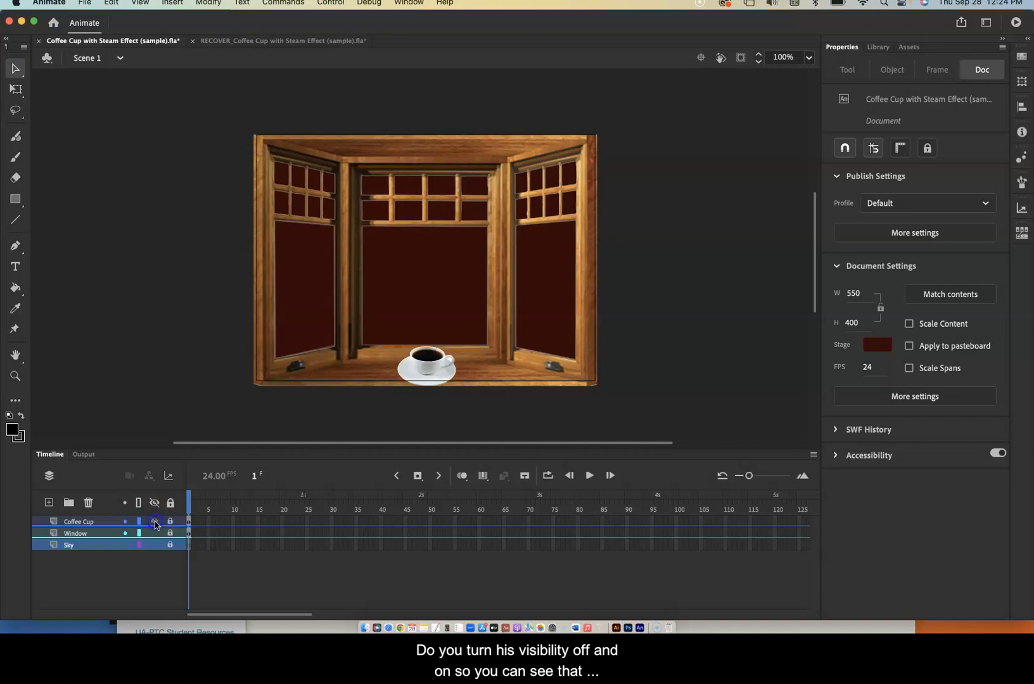
left_click(154, 522)
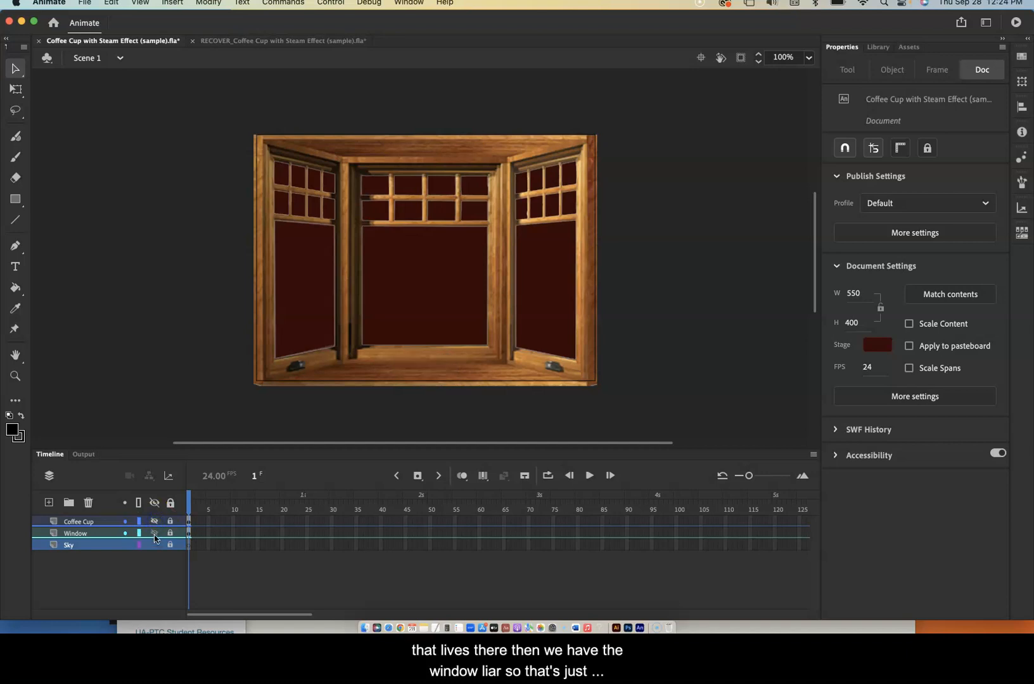
Toggle the Window layer's visibility off and on to inspect its content, leaving the layer shown
left_click(154, 533)
left_click(155, 533)
left_click(154, 534)
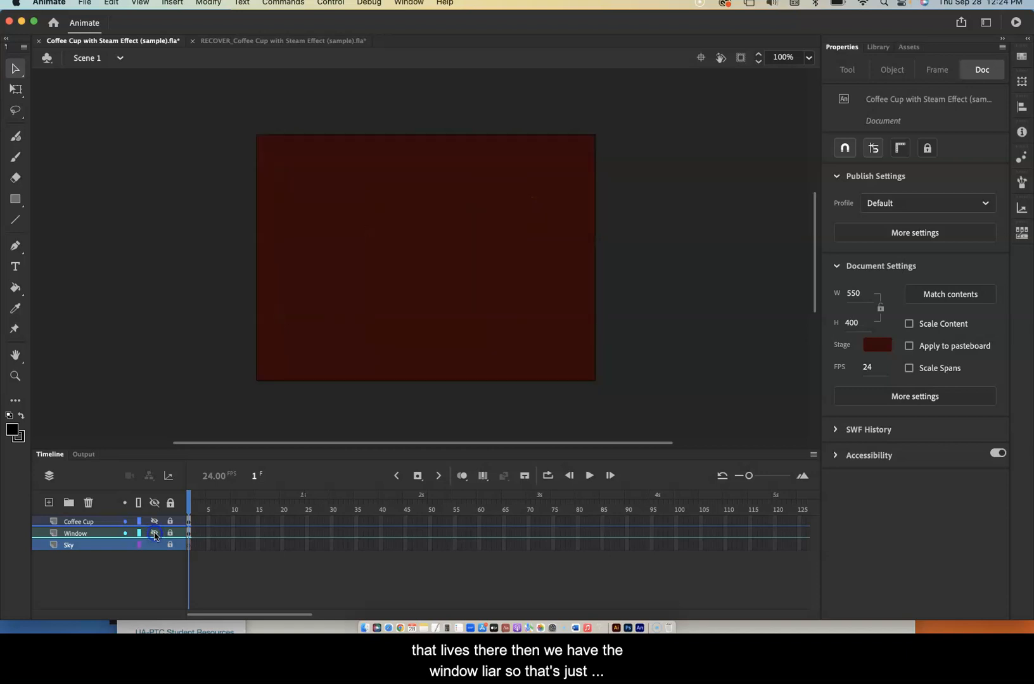
left_click(155, 533)
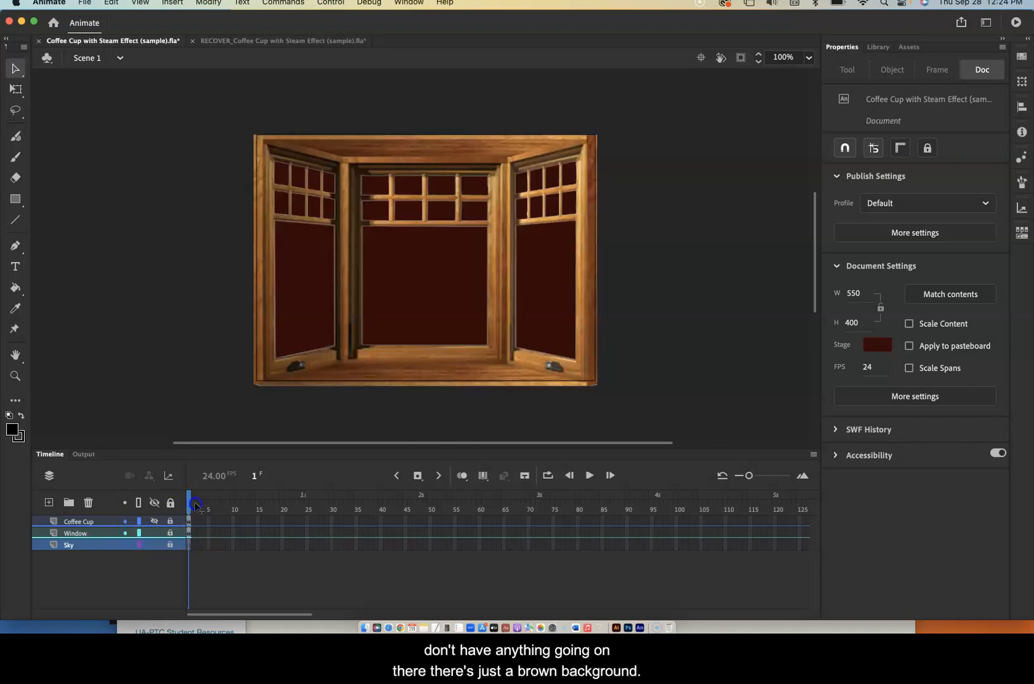
left_click(295, 439)
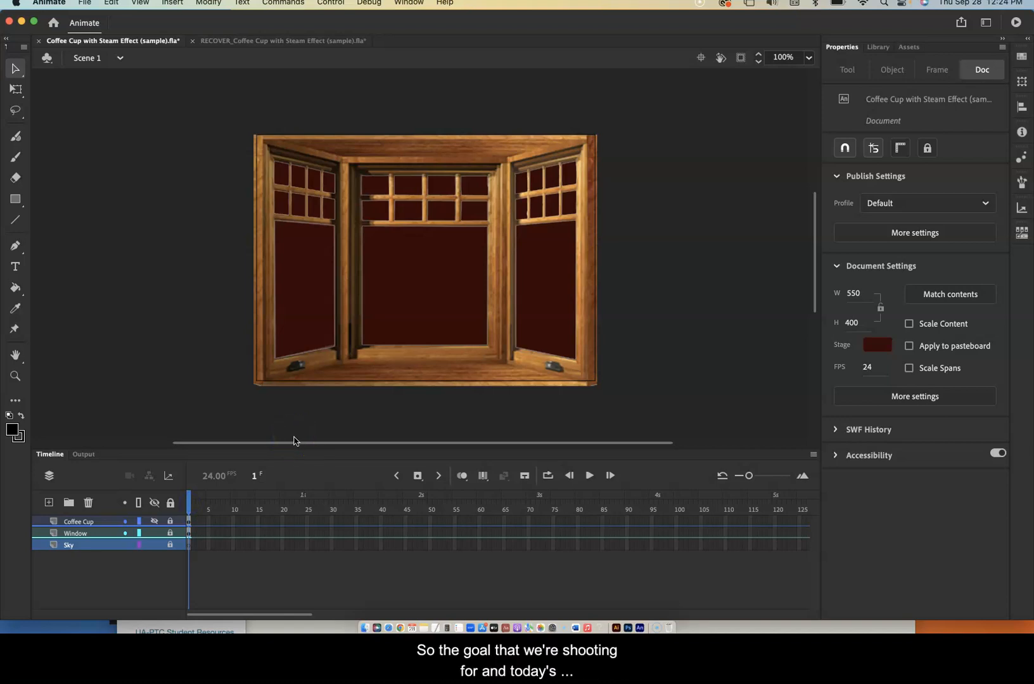
Play the finished animation in the RECOVER_Coffee Cup with Steam Effect file and return to the original sample file
left_click(282, 42)
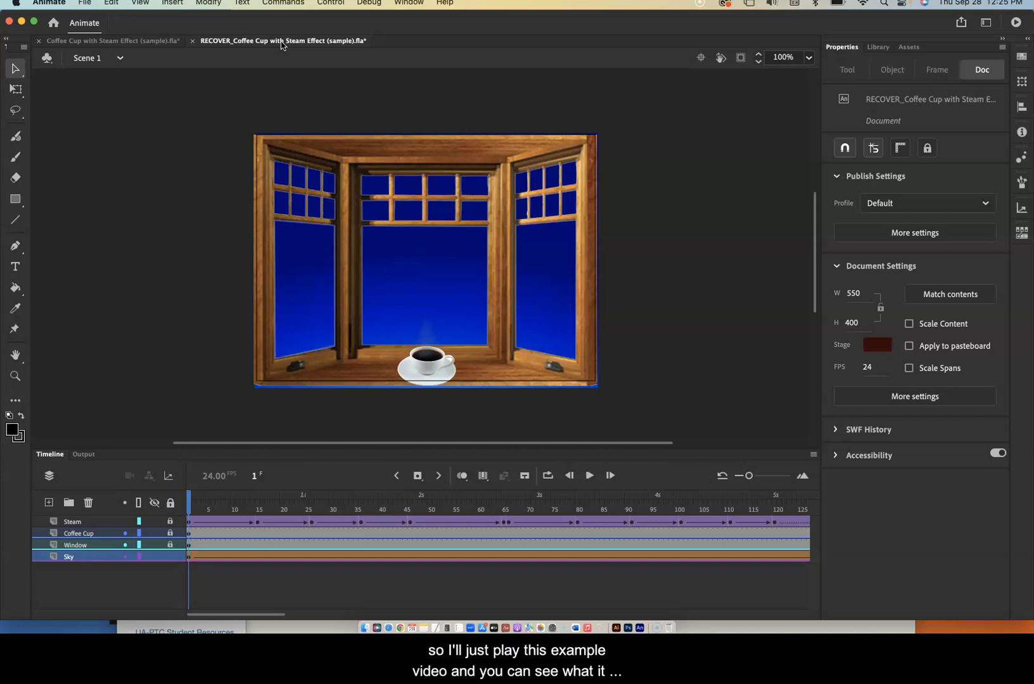
key("Return")
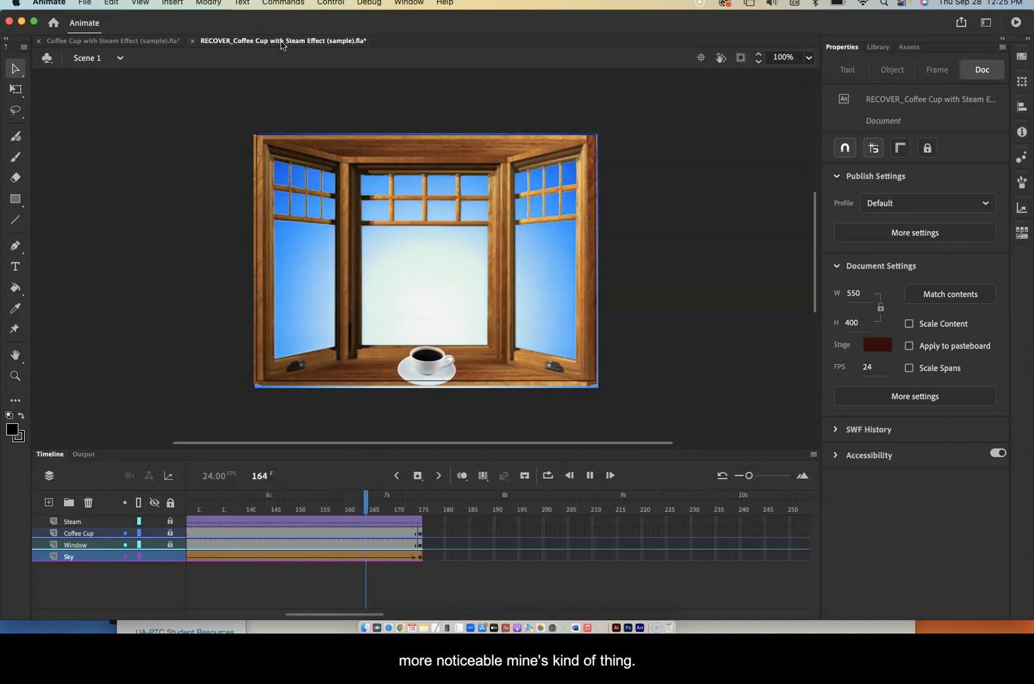
key("Return")
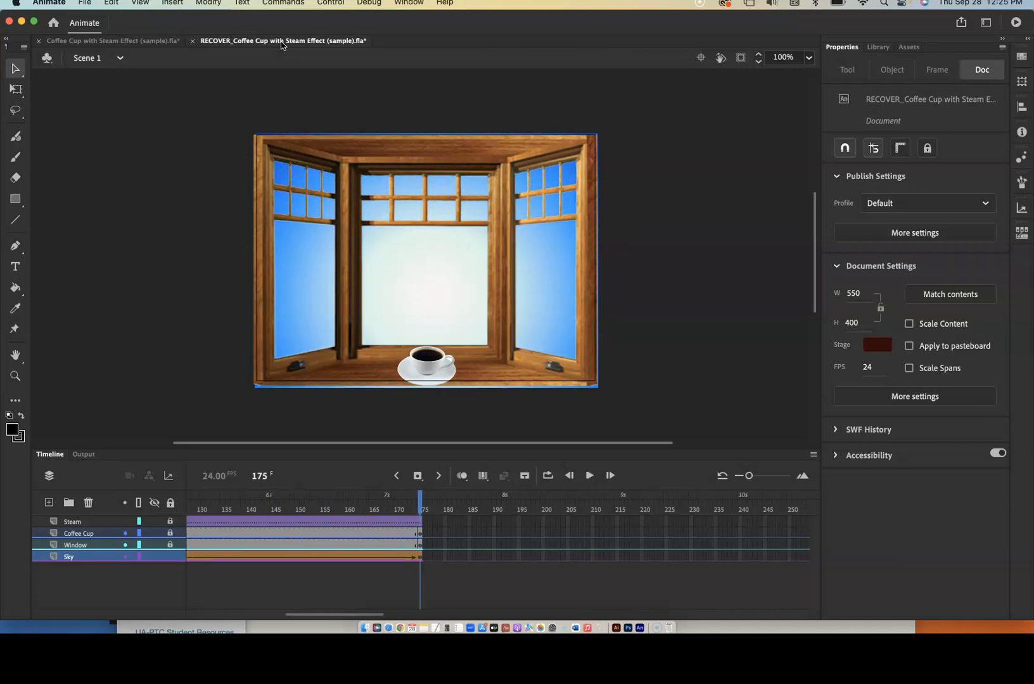
left_click(99, 42)
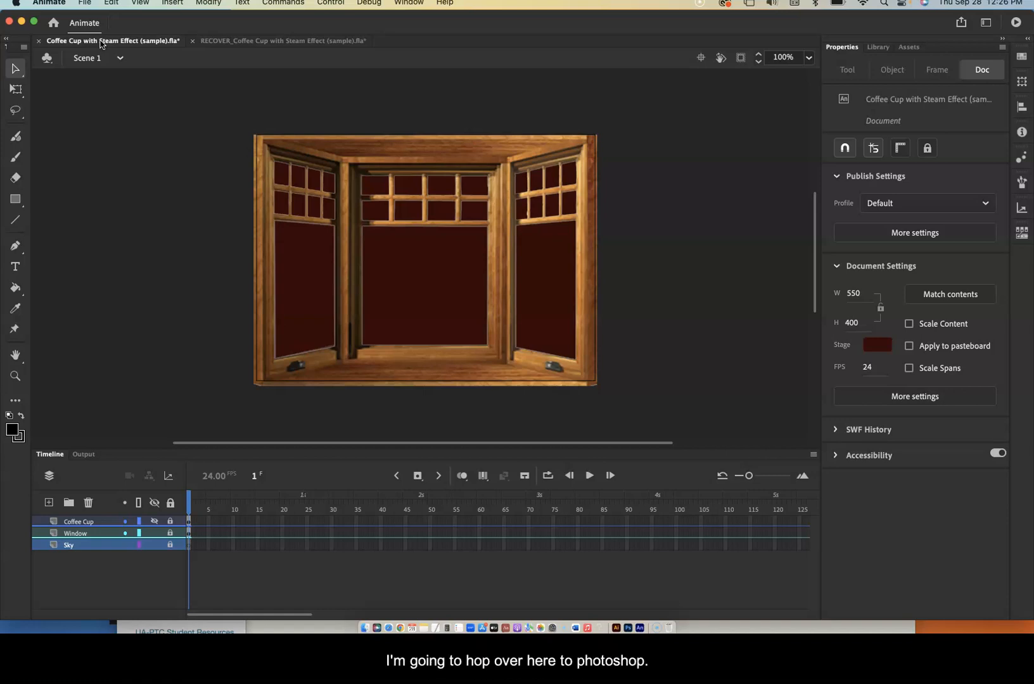
Switch to Photoshop and set up a new document 5 inches wide by 5 inches high
left_click(628, 628)
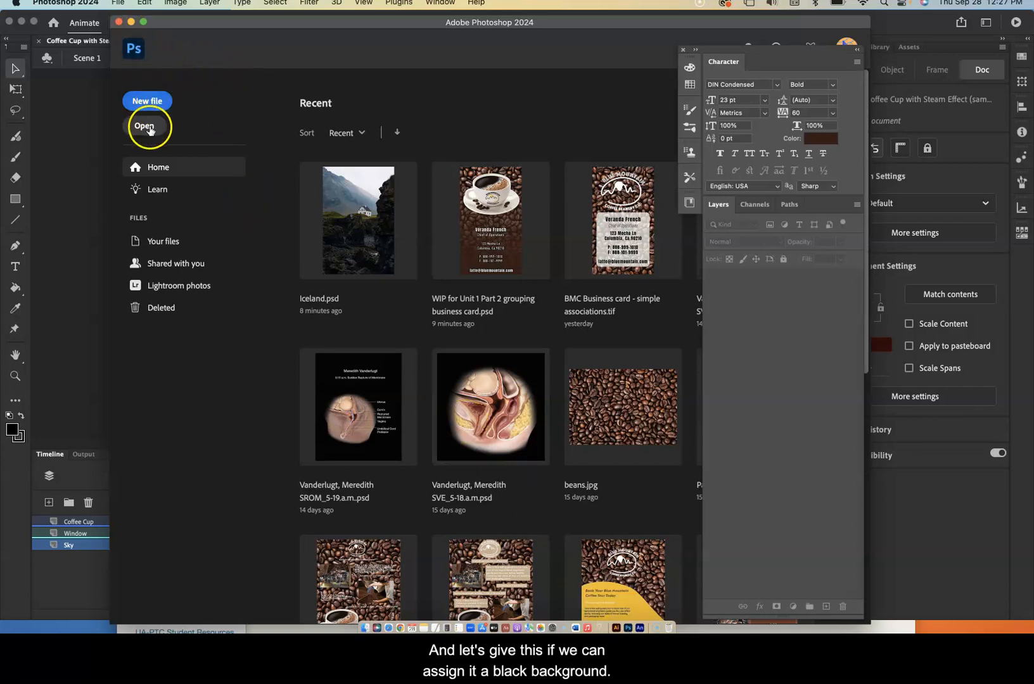
left_click(145, 101)
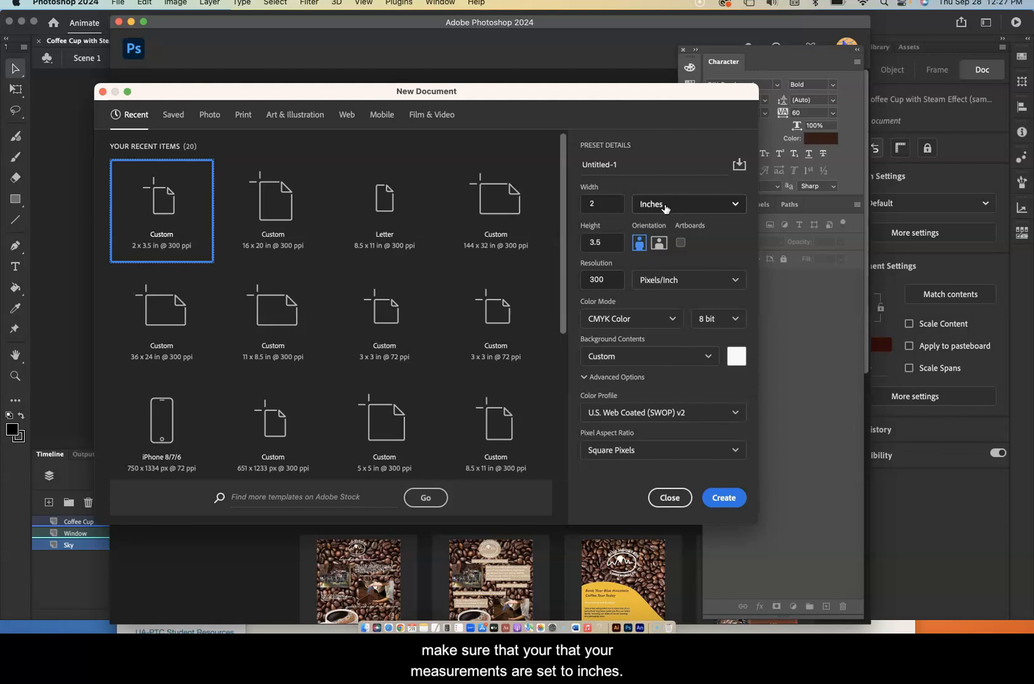
left_click(618, 203)
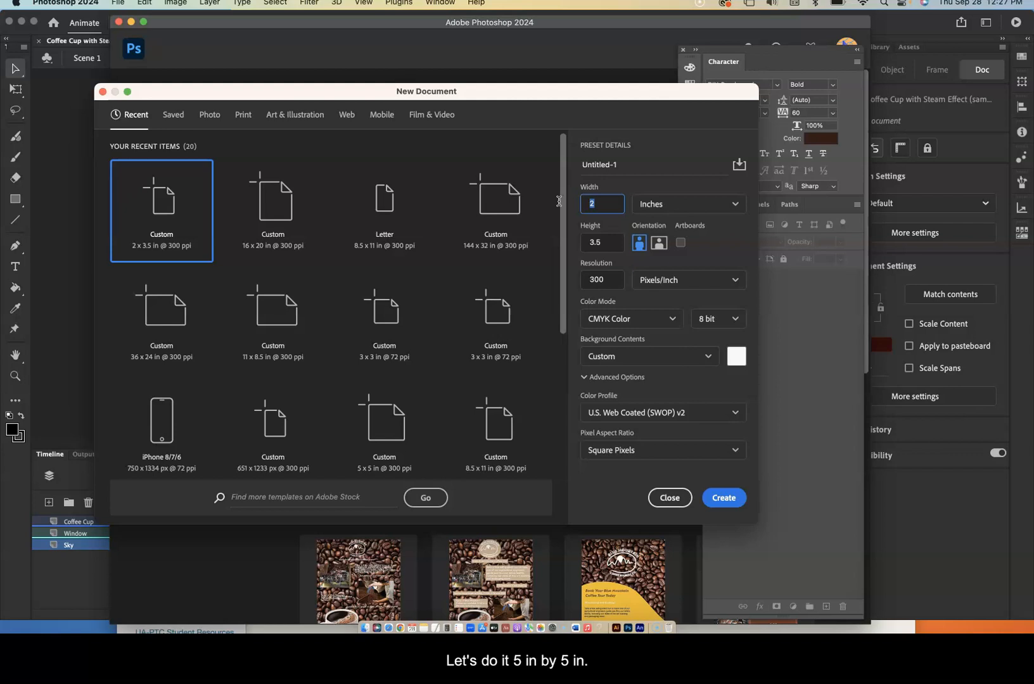
type("5")
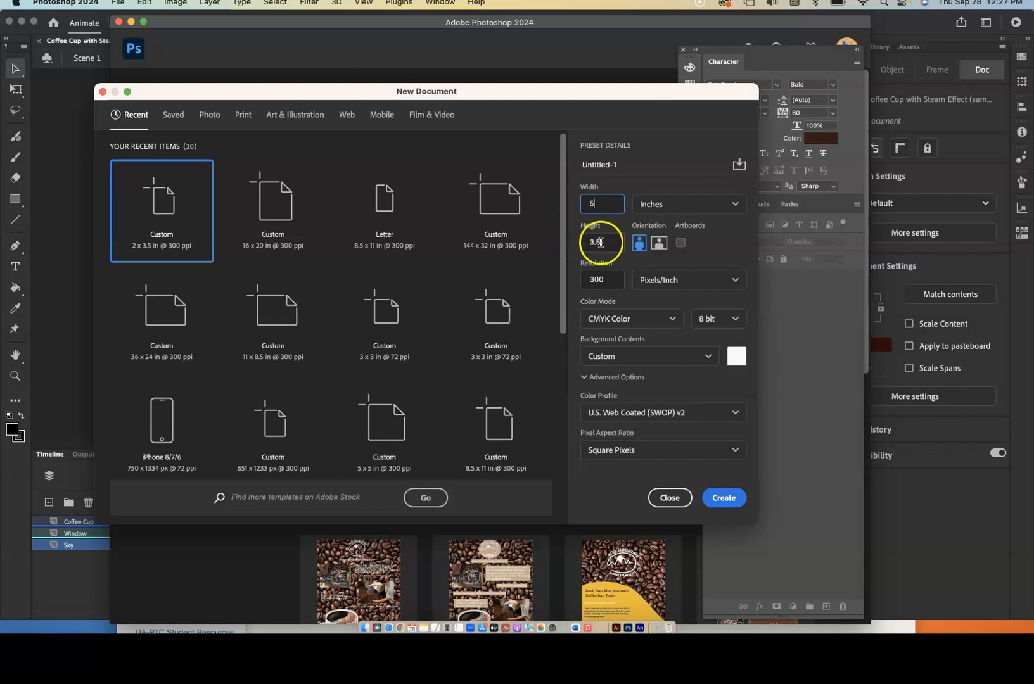
left_click_drag(598, 242, 569, 241)
type("5")
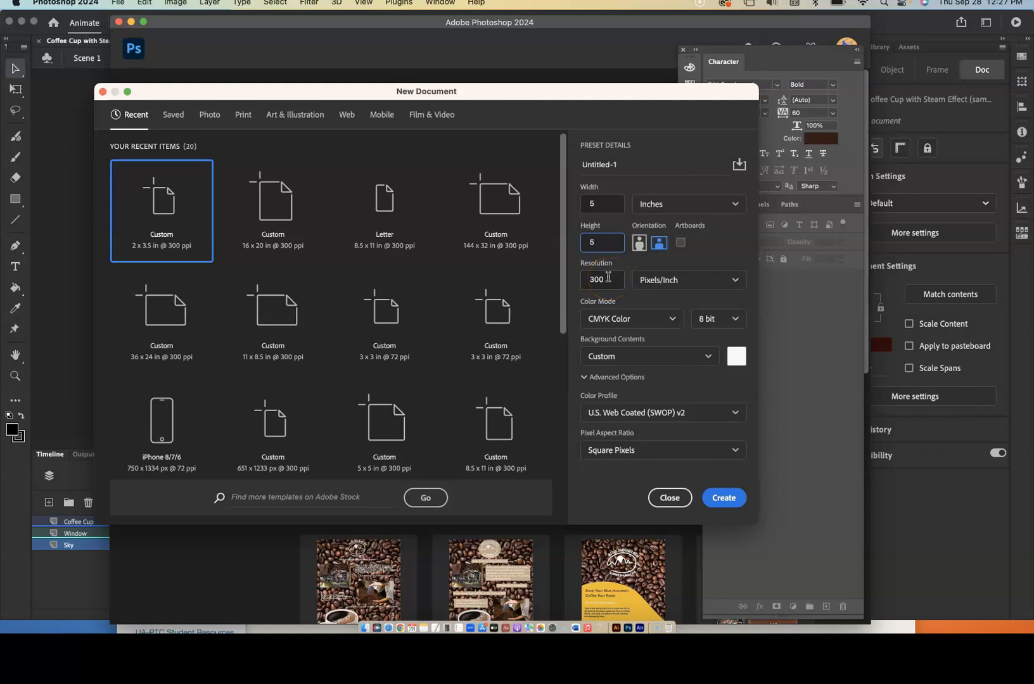
Set the new document's color mode to RGB Color with portrait orientation and create it
left_click(672, 320)
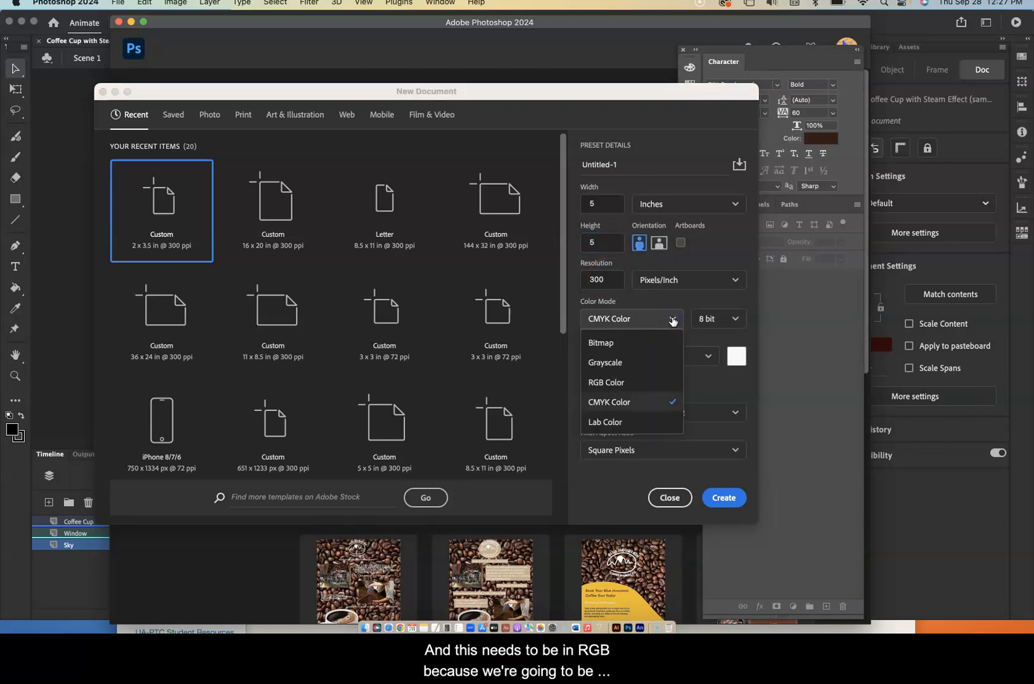
left_click(619, 382)
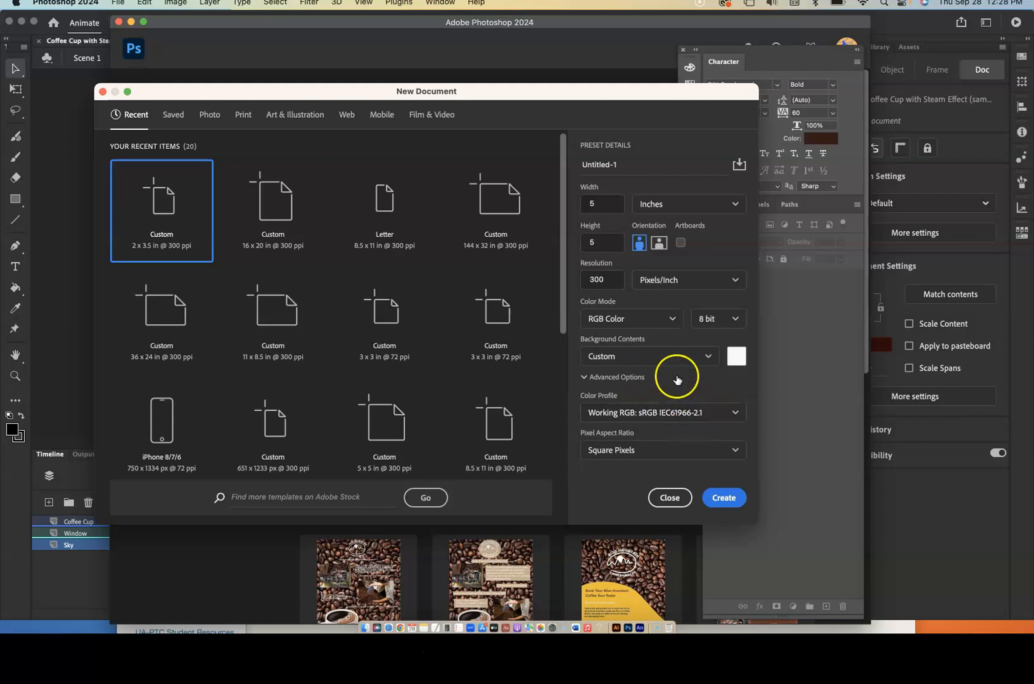
left_click(638, 243)
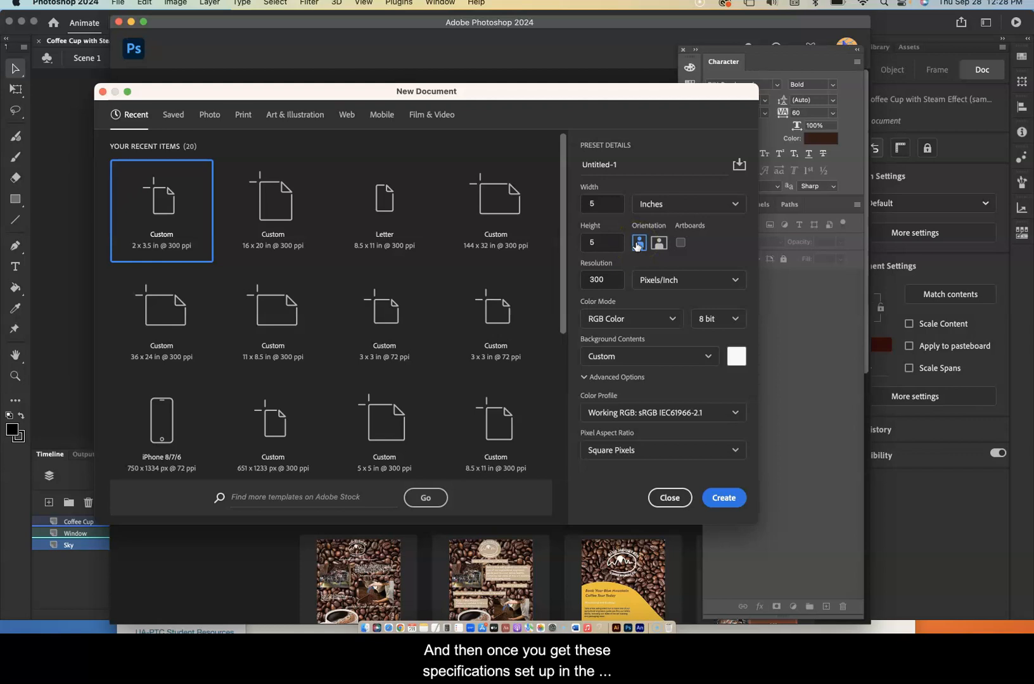
left_click(733, 497)
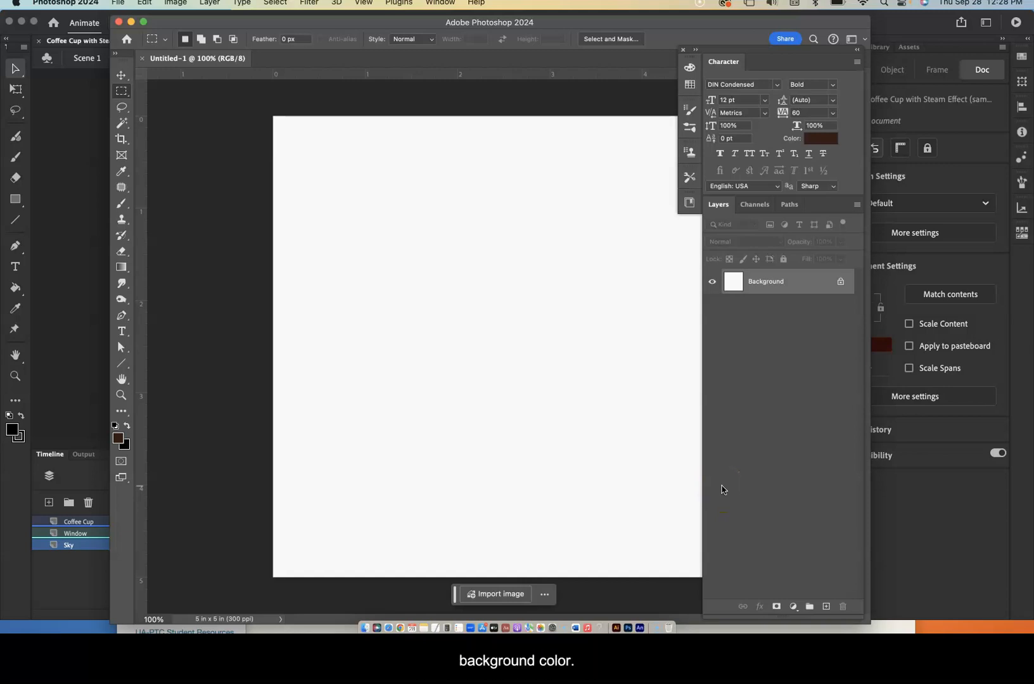
Close the white document and create another 5 x 5 inch RGB document with near-black background color 040404
left_click(142, 59)
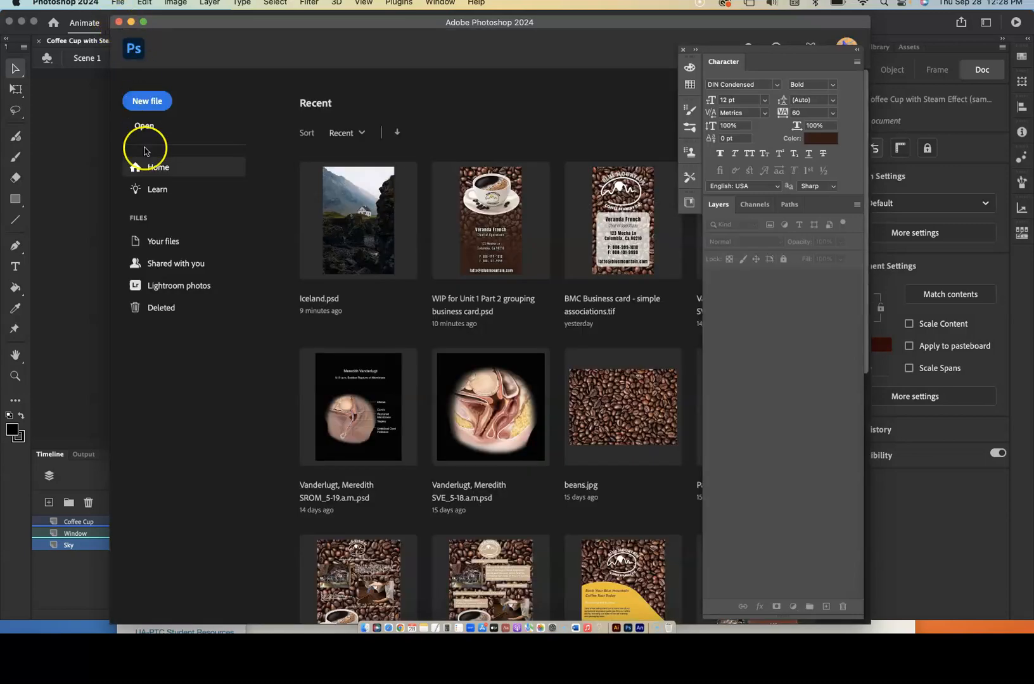
left_click(146, 102)
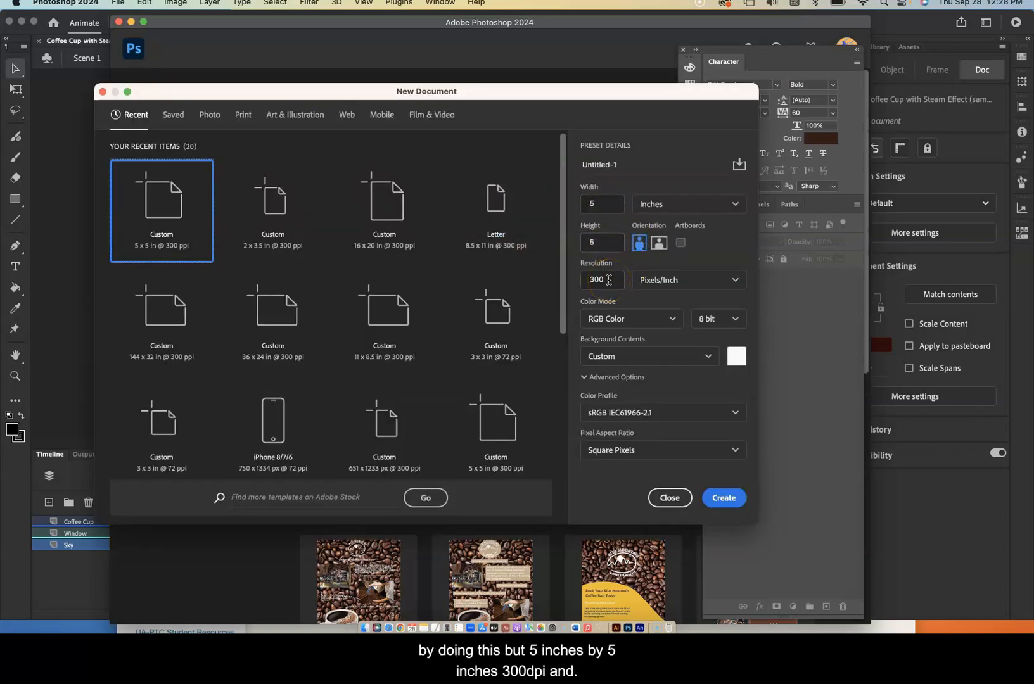
left_click(734, 358)
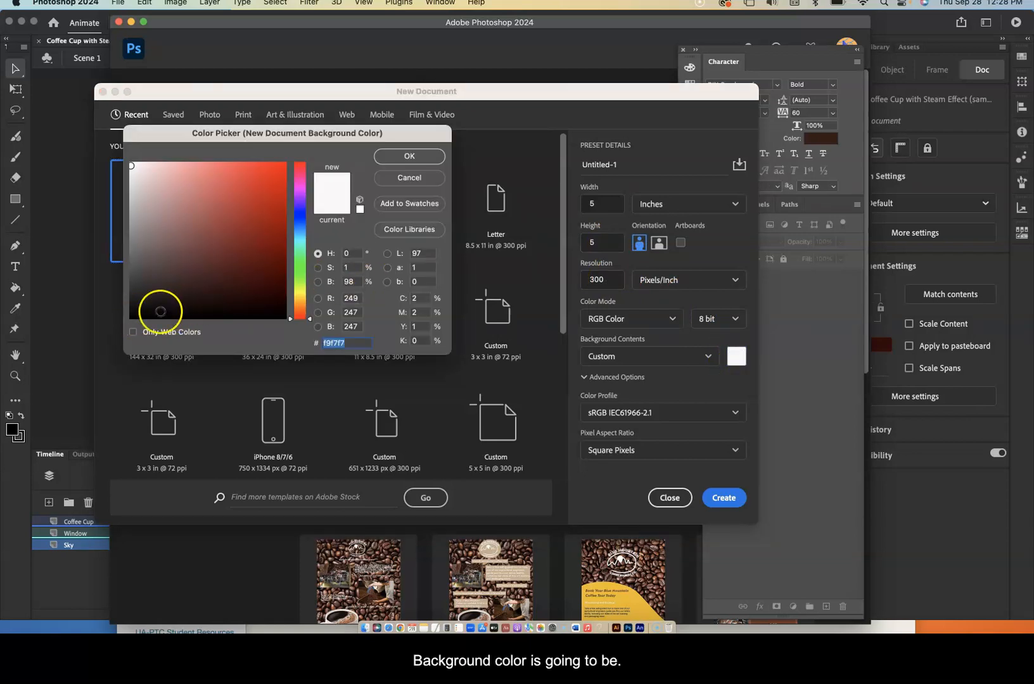
left_click(134, 316)
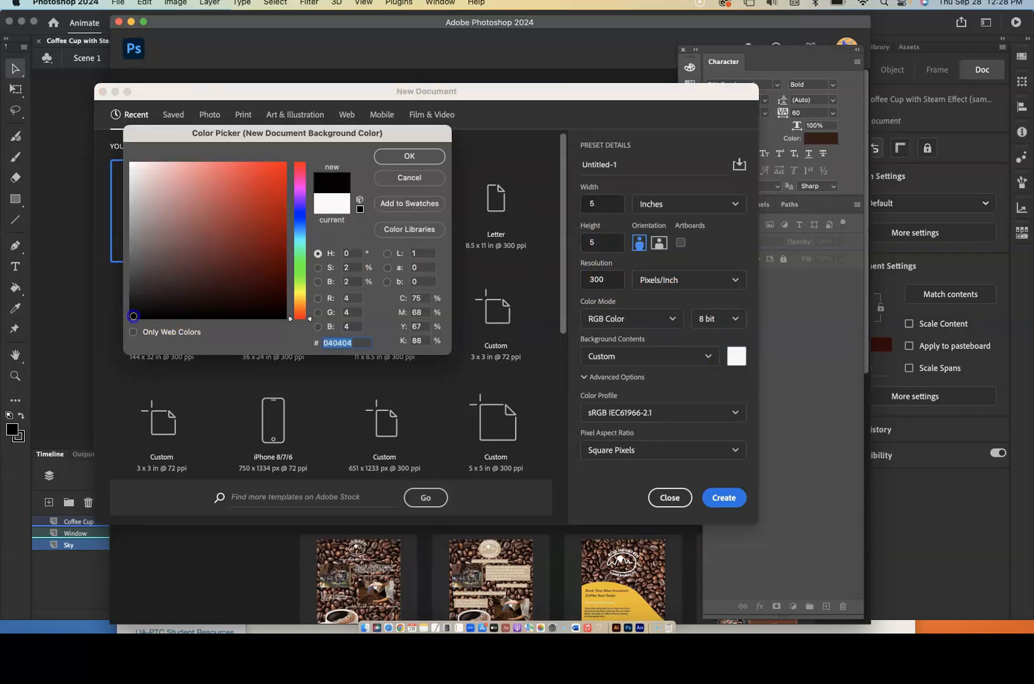
left_click(410, 157)
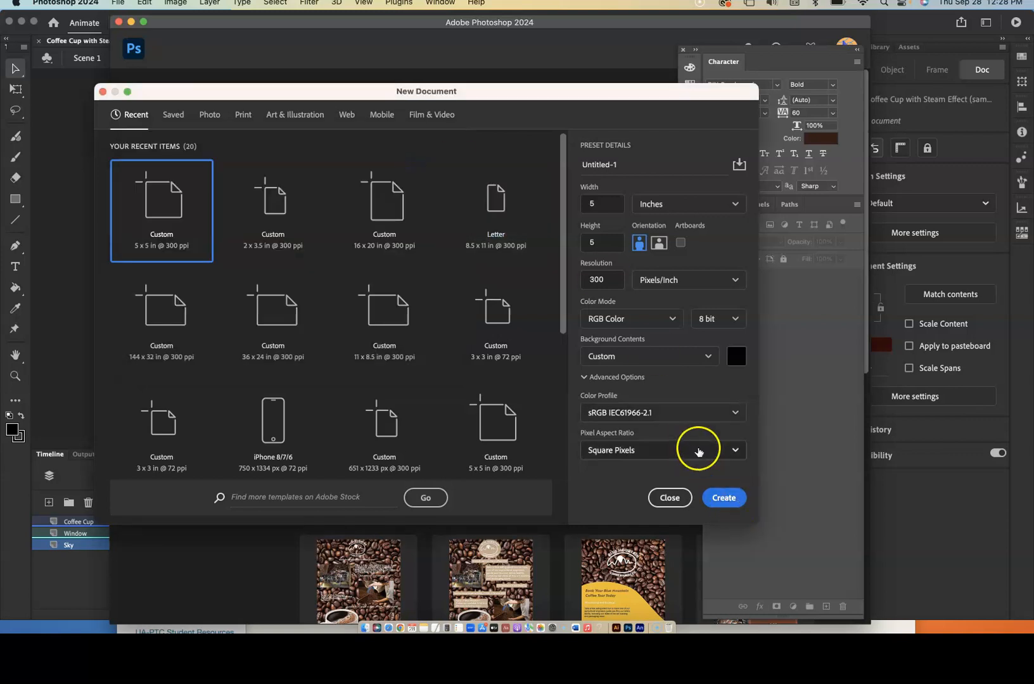
left_click(728, 500)
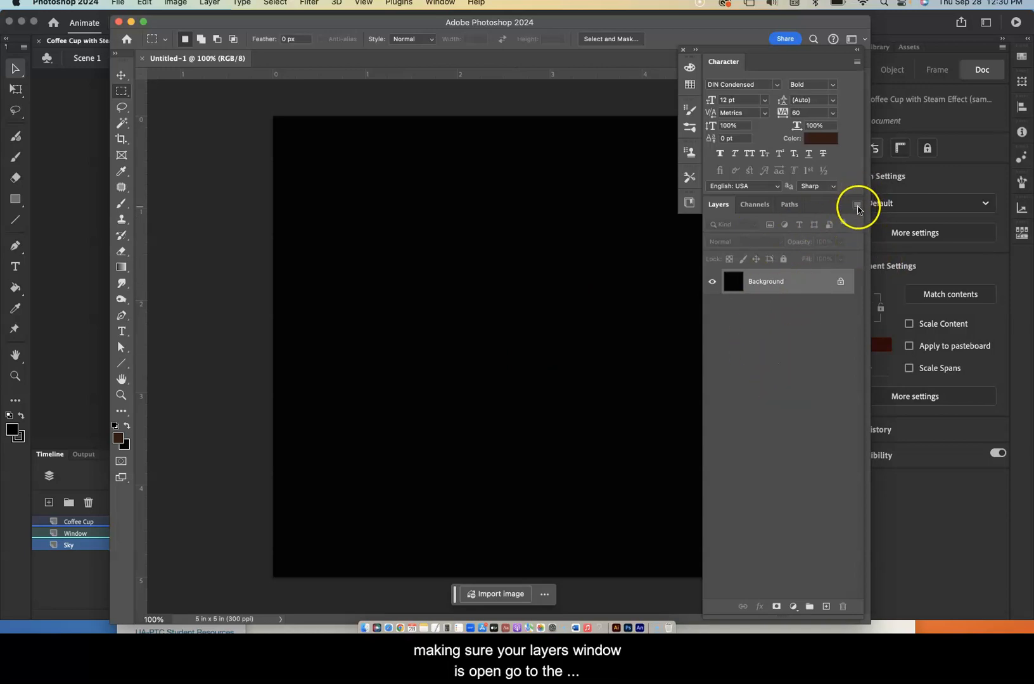
Add a new layer named "steam" above the background
left_click(857, 207)
left_click(740, 150)
type("steam")
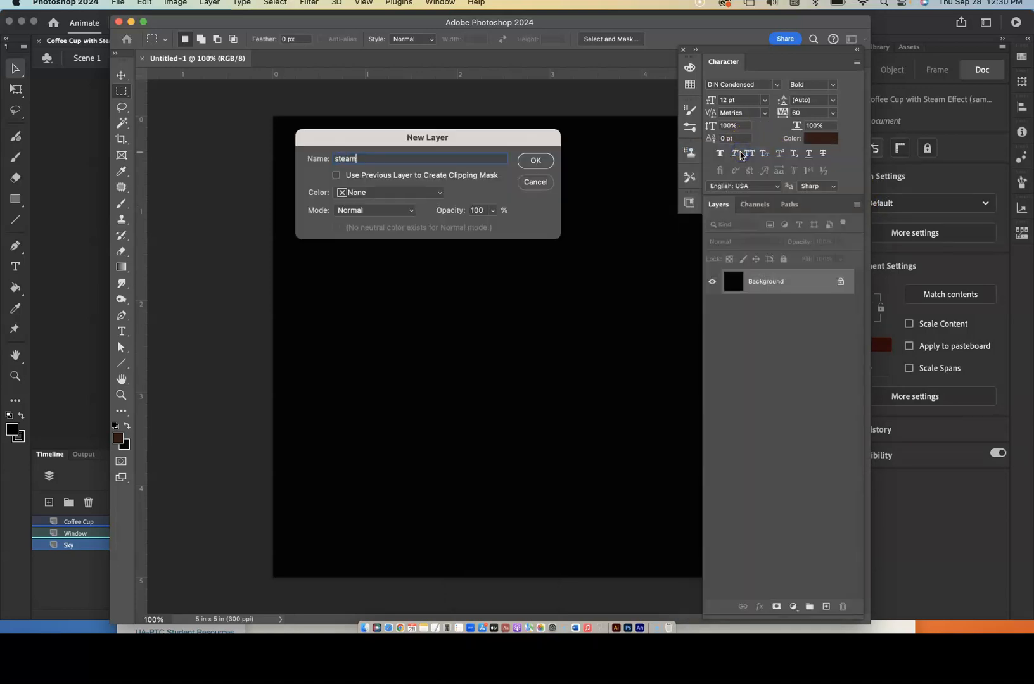
left_click(535, 161)
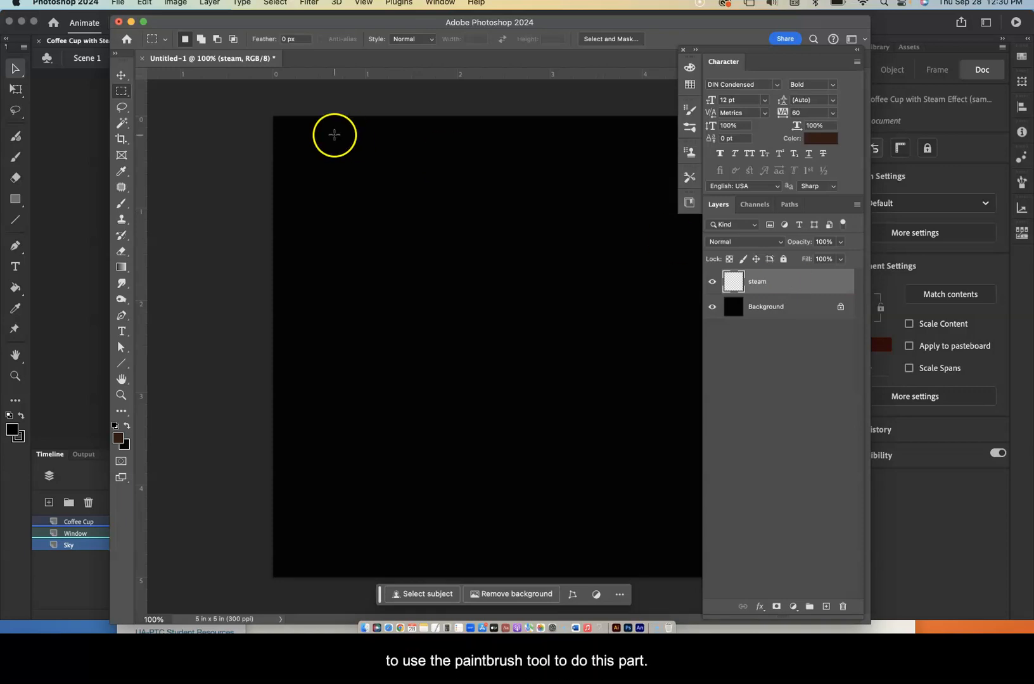
Move the Photoshop window to the screen's edge and widen it to fill the full screen width
left_click_drag(395, 24, 283, 24)
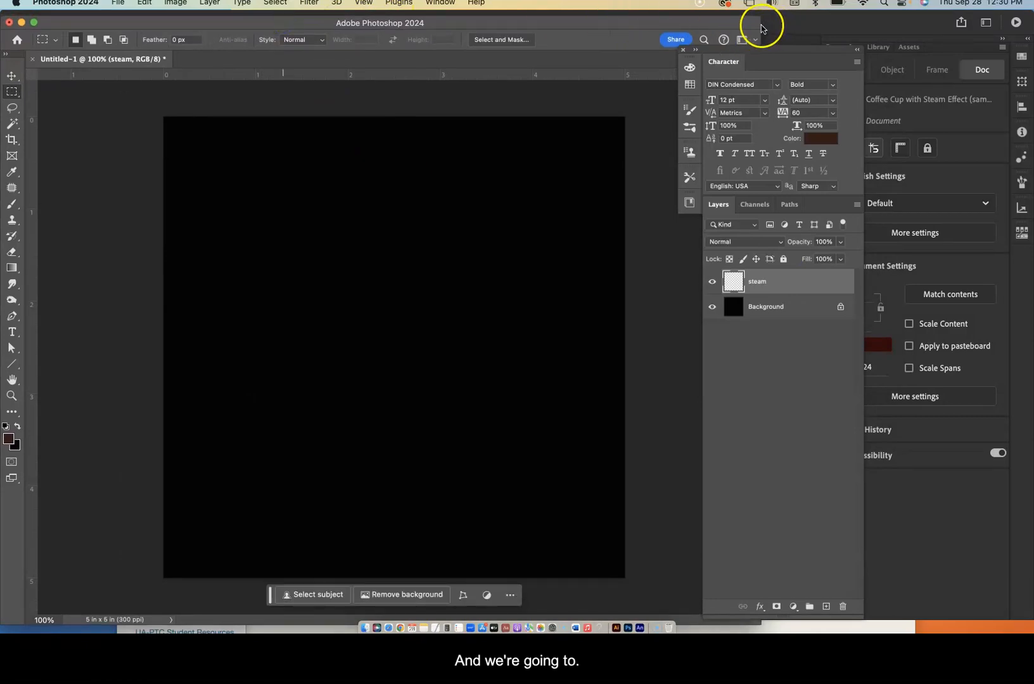
left_click_drag(761, 27, 1032, 25)
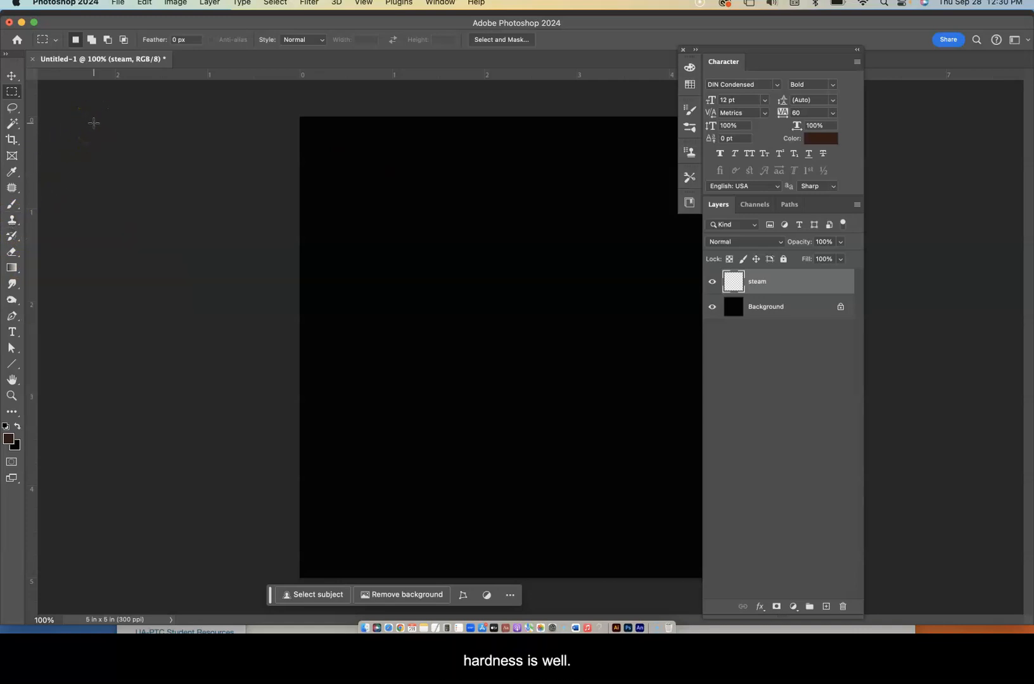
Choose the Brush tool and give it a soft round tip with 0% hardness and a size of 153 px
left_click(11, 205)
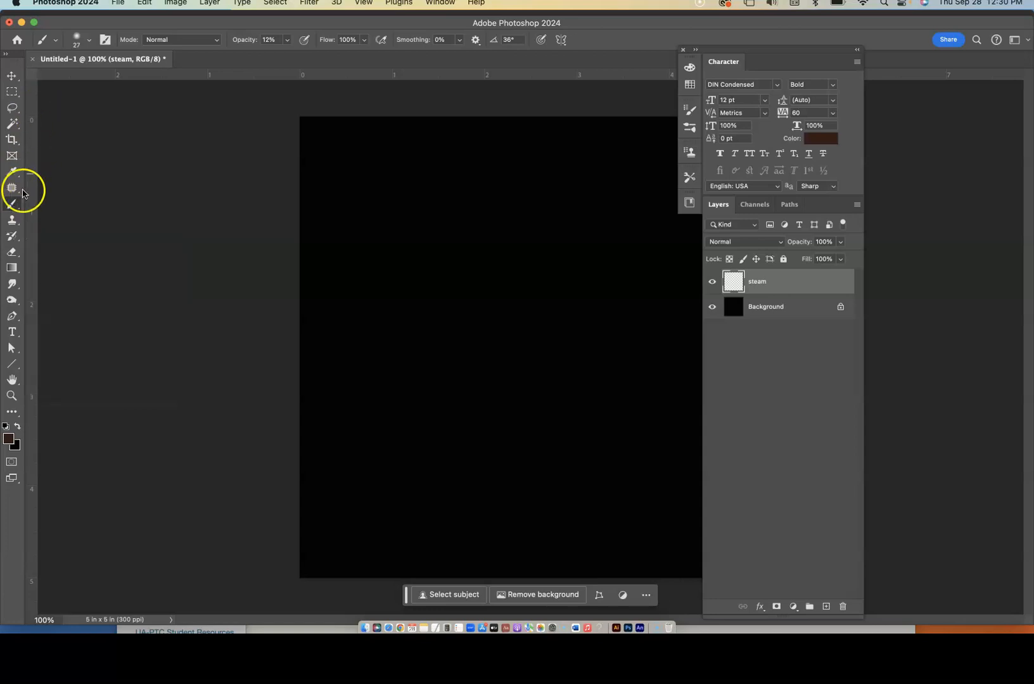
mouse_move(14, 206)
left_mouse_down()
mouse_move(48, 212)
mouse_move(49, 240)
mouse_move(53, 214)
mouse_move(55, 238)
mouse_move(57, 230)
left_mouse_up()
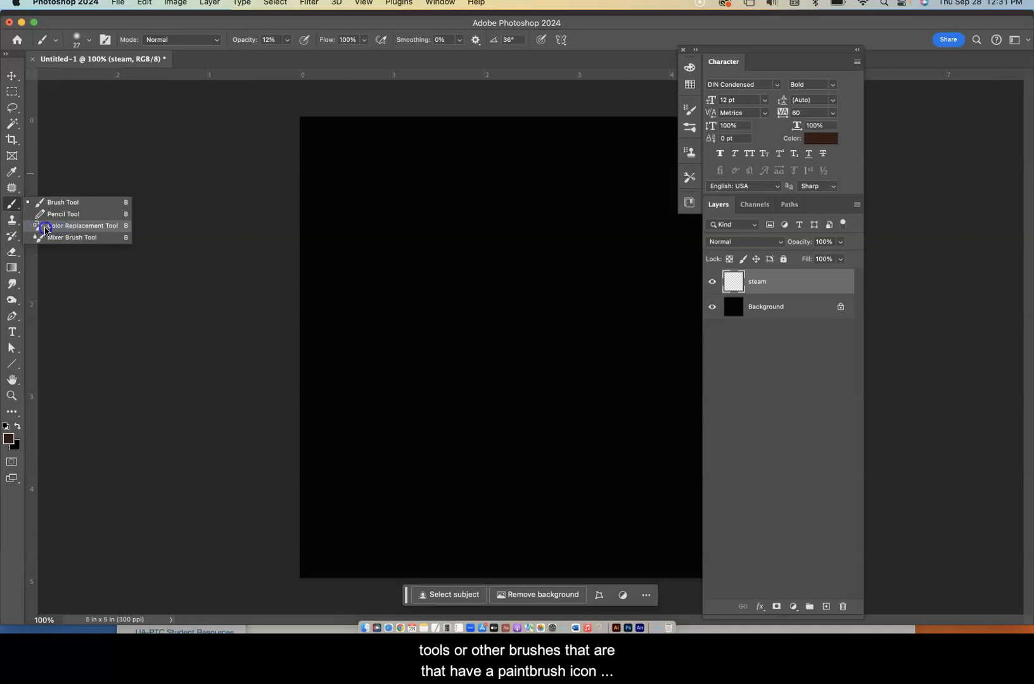
mouse_move(66, 230)
left_mouse_down()
mouse_move(63, 204)
mouse_move(50, 207)
mouse_move(69, 206)
mouse_move(58, 208)
left_mouse_up()
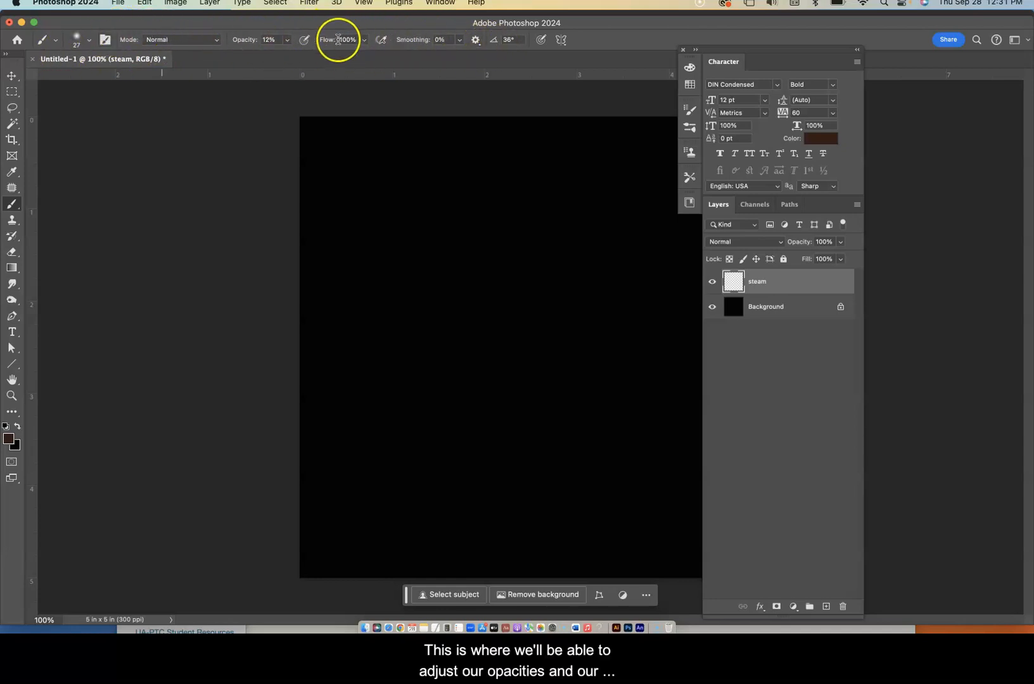
left_click(90, 43)
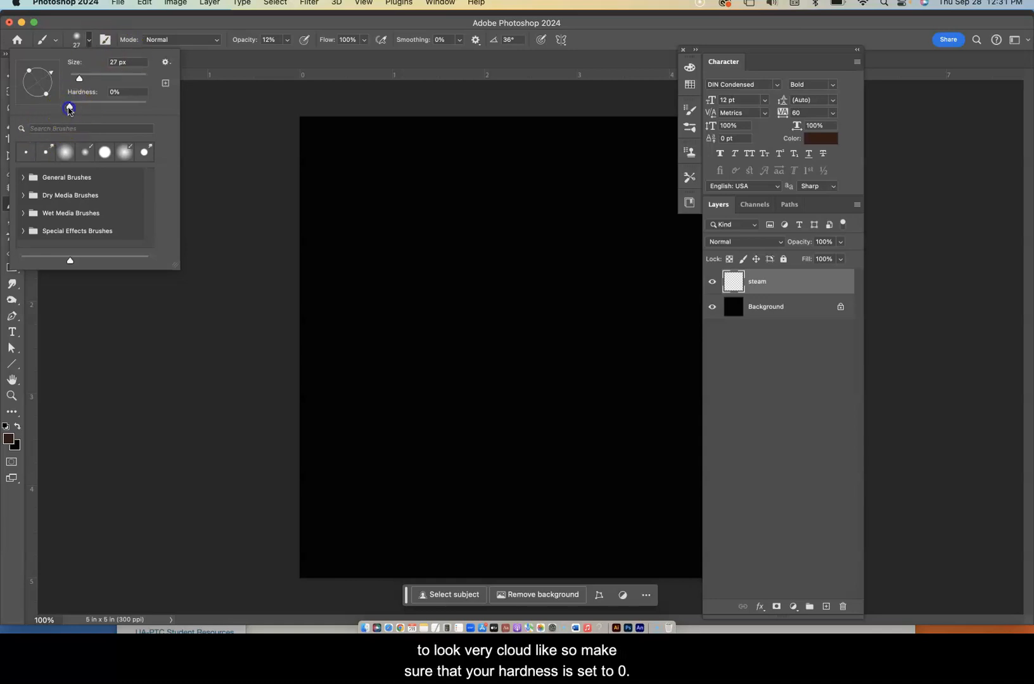
left_click(63, 109)
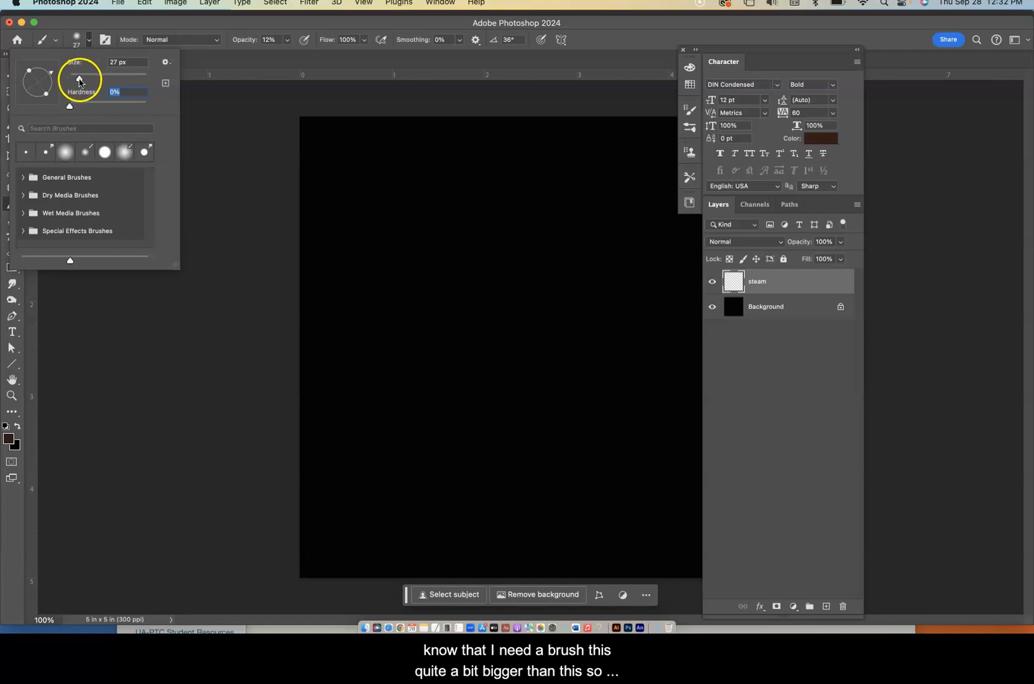
left_click_drag(80, 81, 83, 83)
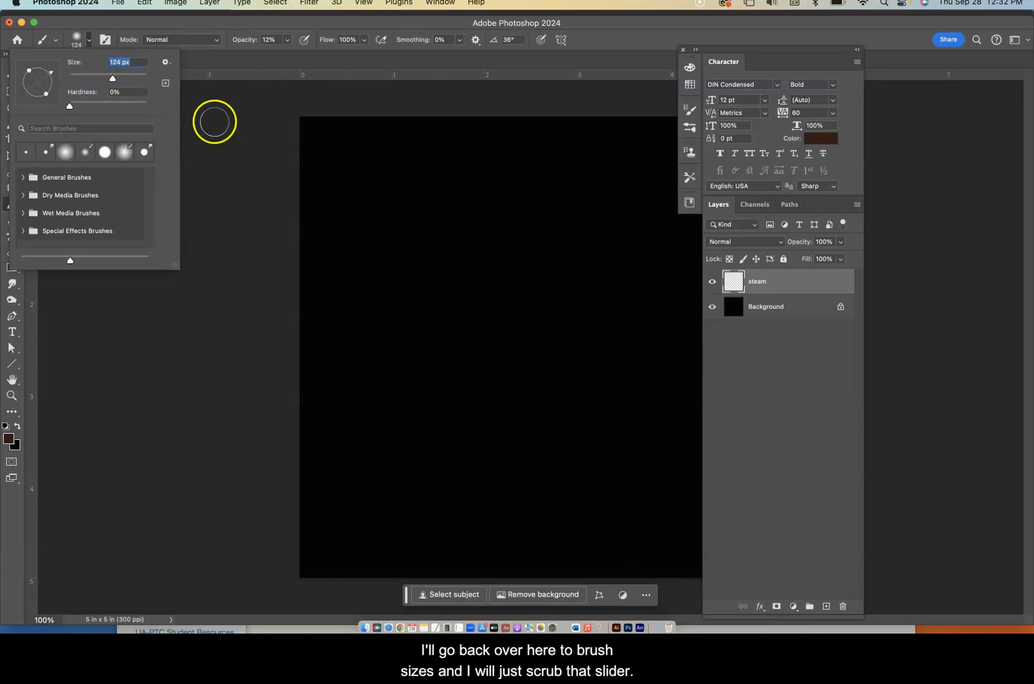
left_click_drag(111, 79, 115, 82)
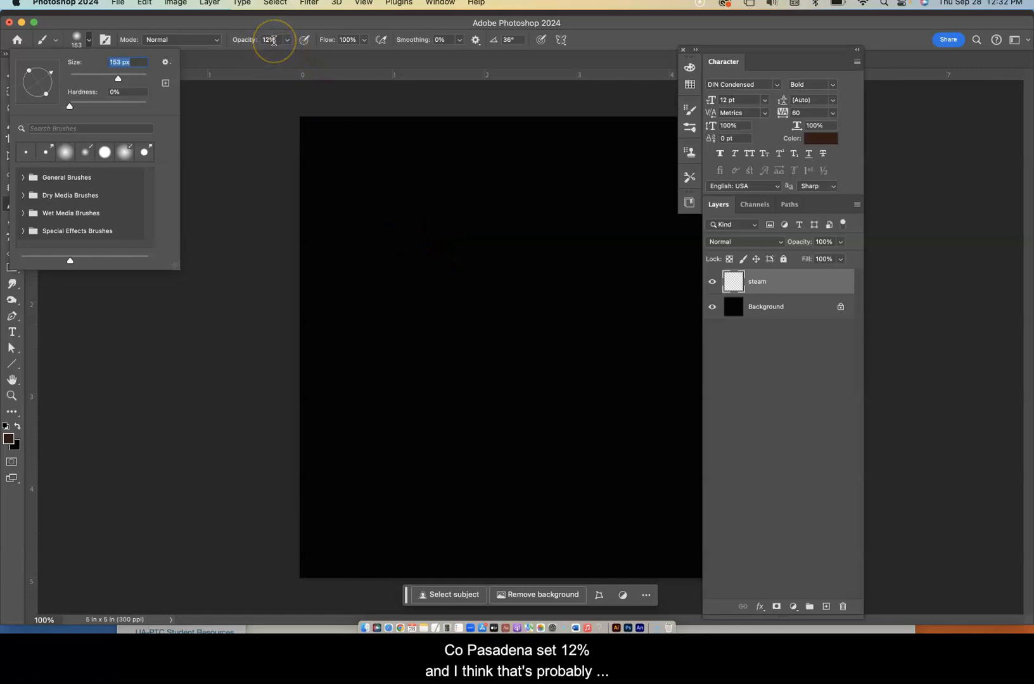
Move the floating Character and Layers panel group clear of the canvas
left_click(723, 51)
left_click_drag(724, 51, 887, 63)
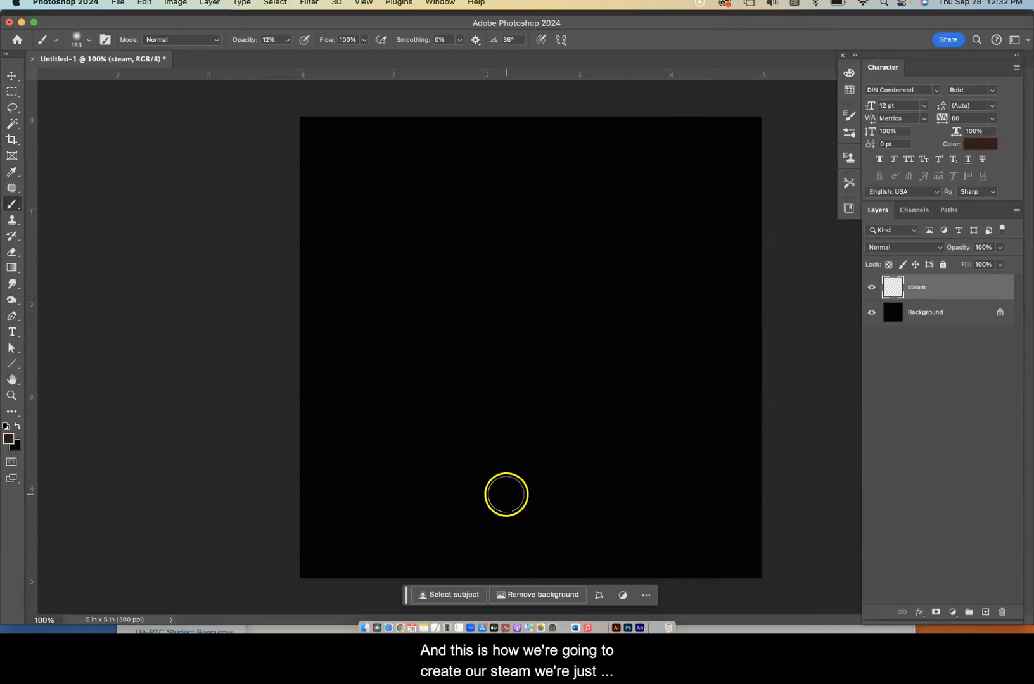
left_click(516, 529)
mouse_move(516, 529)
left_mouse_down()
mouse_move(480, 514)
mouse_move(468, 487)
mouse_move(499, 358)
mouse_move(514, 522)
mouse_move(497, 519)
mouse_move(491, 440)
mouse_move(501, 370)
left_mouse_up()
left_click(516, 501)
left_click_drag(516, 501, 514, 335)
mouse_move(526, 489)
left_mouse_down()
mouse_move(534, 328)
mouse_move(520, 285)
left_mouse_up()
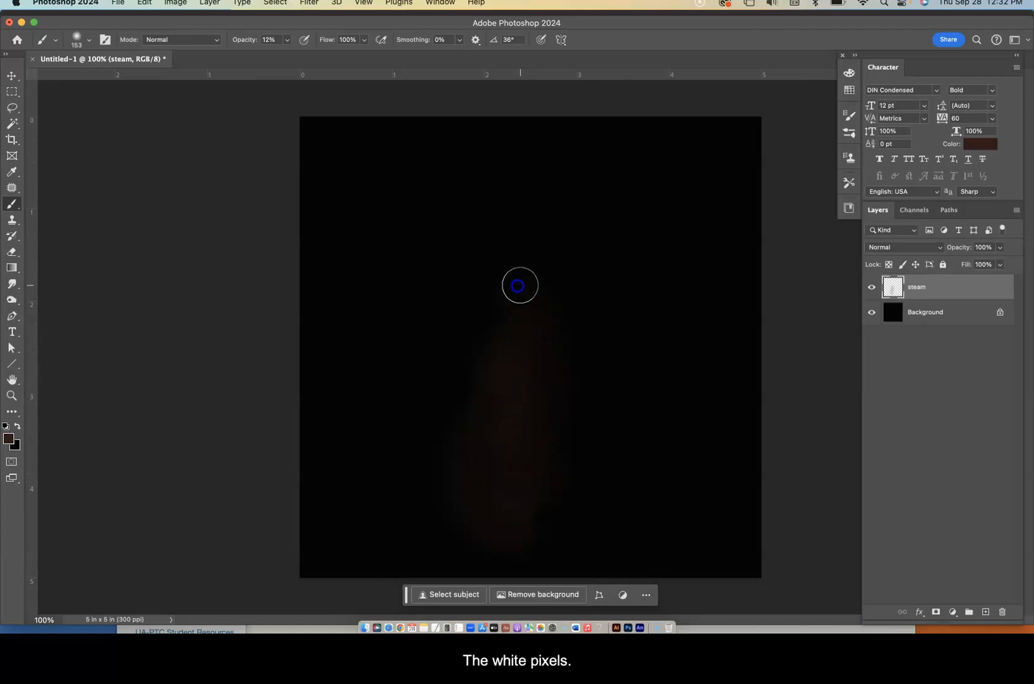
mouse_move(545, 482)
left_mouse_down()
mouse_move(557, 428)
mouse_move(544, 327)
mouse_move(562, 223)
mouse_move(556, 302)
left_mouse_up()
left_click(559, 248)
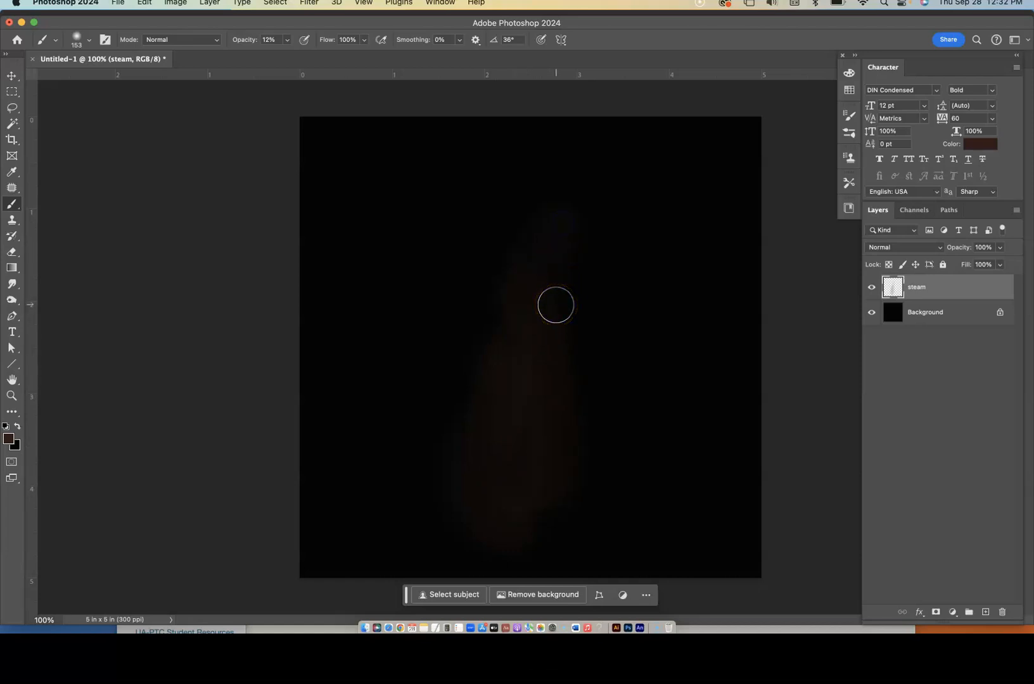
key("super+z")
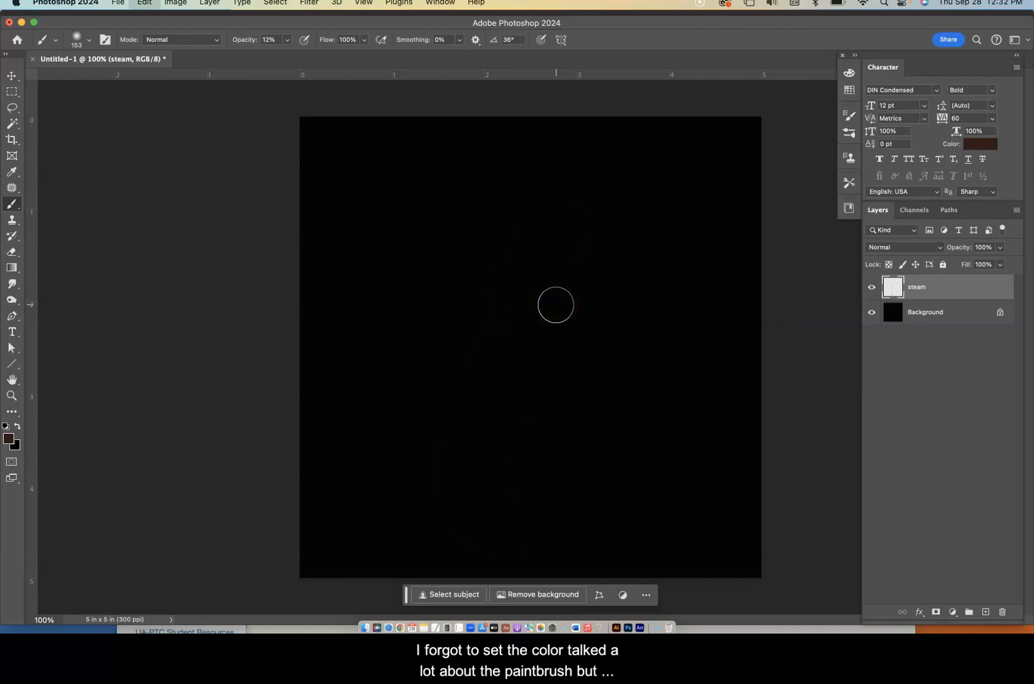
key("super+z")
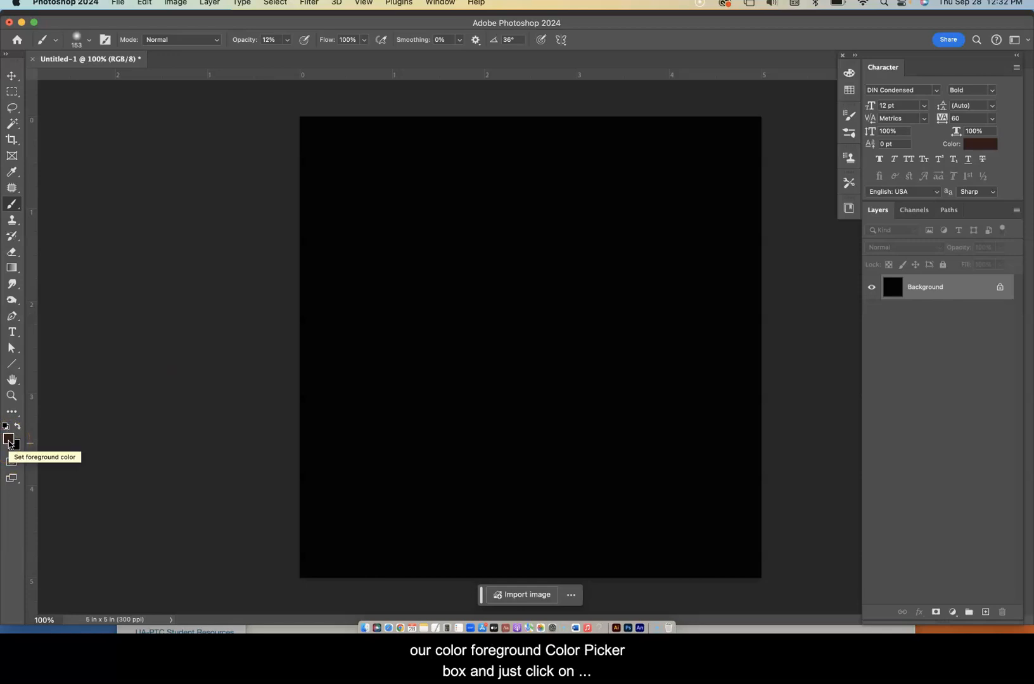
Set the foreground color to the near-white f9f7f6
left_click(9, 440)
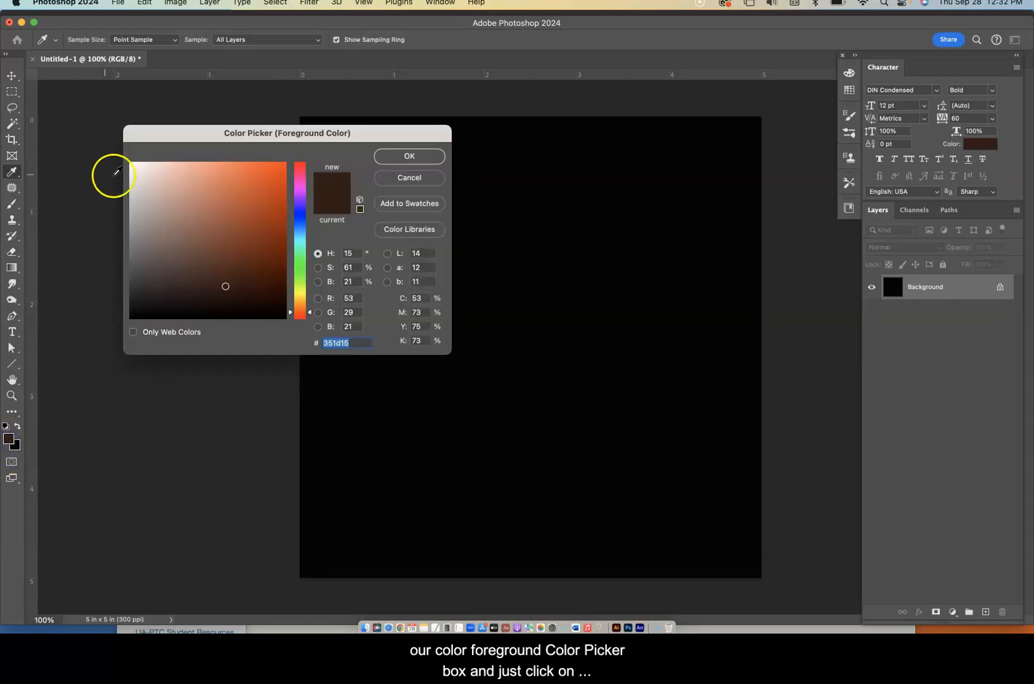
left_click(131, 165)
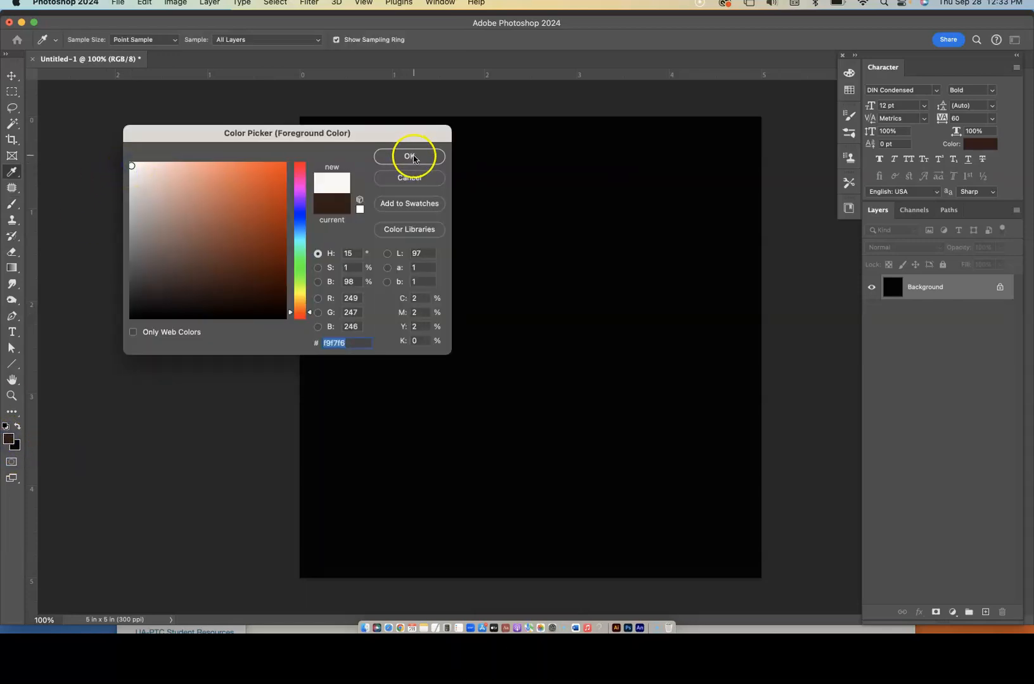
left_click(410, 157)
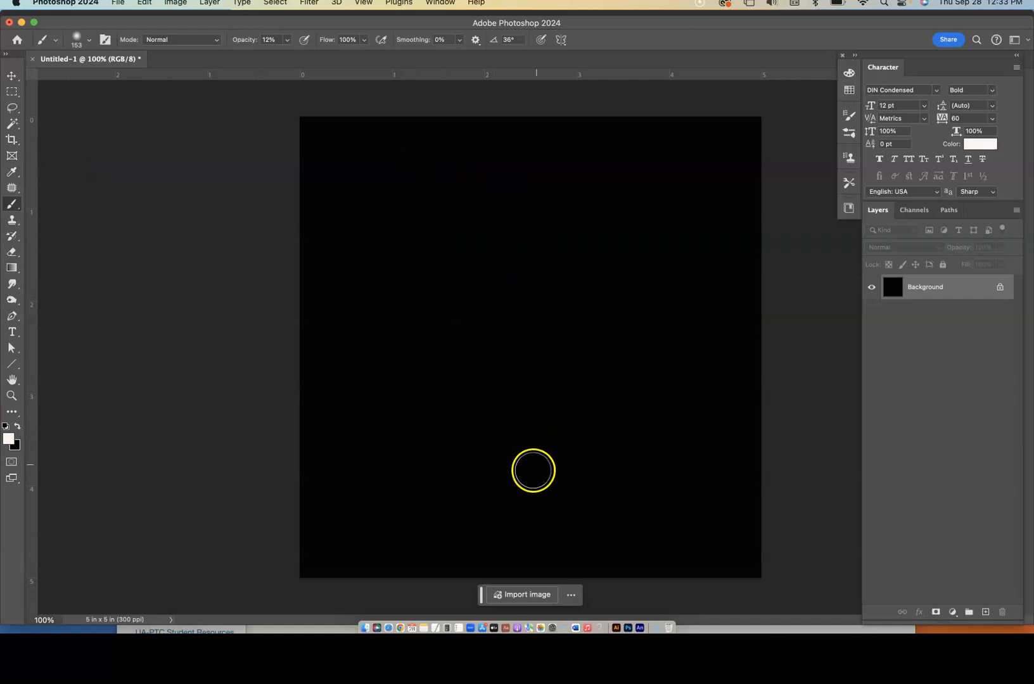
Paint overlapping soft vertical strokes of varying length, building a tapering plume of steam in the middle of the canvas
mouse_move(533, 494)
left_mouse_down()
mouse_move(513, 469)
mouse_move(532, 395)
mouse_move(532, 312)
mouse_move(529, 504)
left_mouse_up()
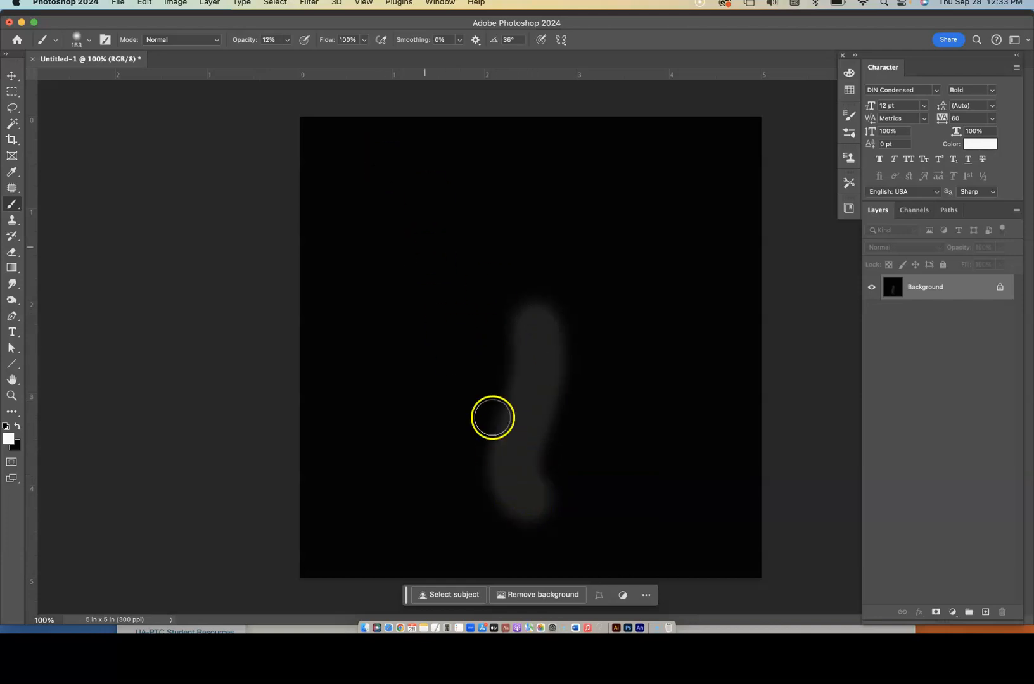
mouse_move(538, 502)
left_mouse_down()
mouse_move(547, 437)
mouse_move(517, 481)
mouse_move(477, 474)
mouse_move(473, 403)
mouse_move(519, 497)
mouse_move(503, 366)
mouse_move(569, 443)
mouse_move(561, 478)
mouse_move(579, 339)
mouse_move(530, 337)
mouse_move(572, 467)
mouse_move(568, 509)
mouse_move(618, 359)
mouse_move(540, 517)
mouse_move(507, 522)
mouse_move(471, 432)
mouse_move(559, 395)
mouse_move(526, 395)
mouse_move(519, 270)
left_mouse_up()
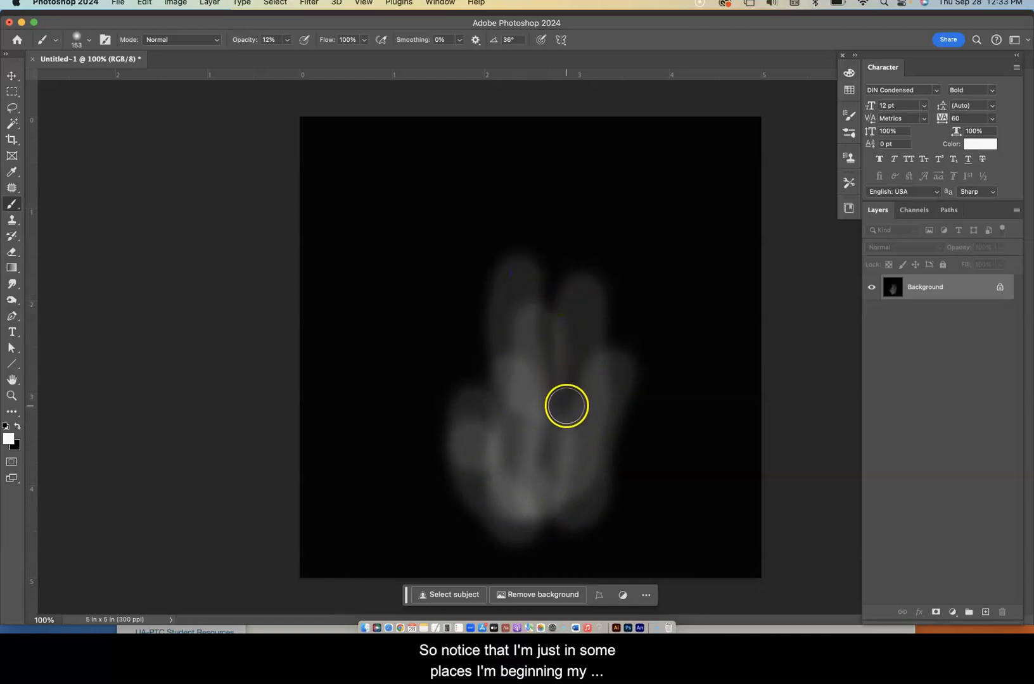
left_click_drag(566, 402, 560, 239)
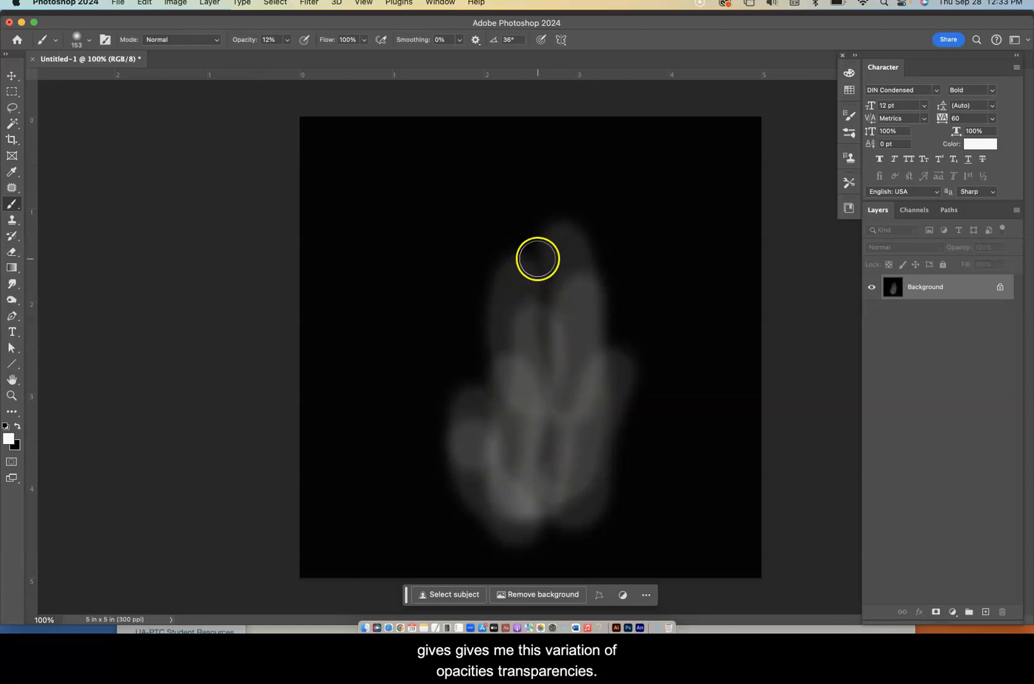
mouse_move(547, 277)
left_mouse_down()
mouse_move(551, 229)
mouse_move(538, 180)
left_mouse_up()
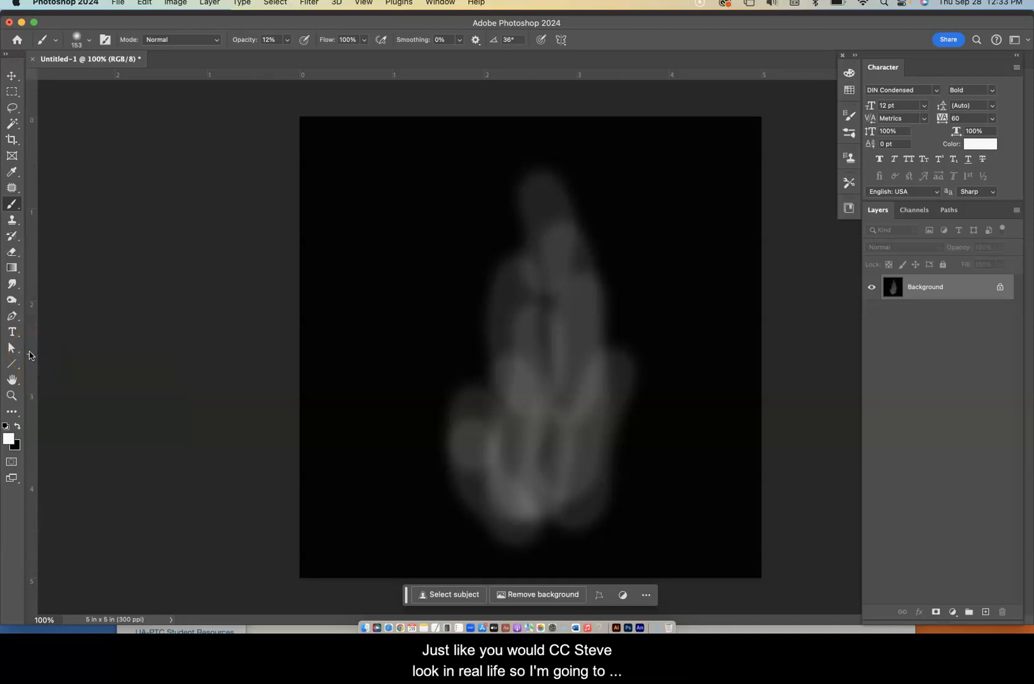
left_click(11, 412)
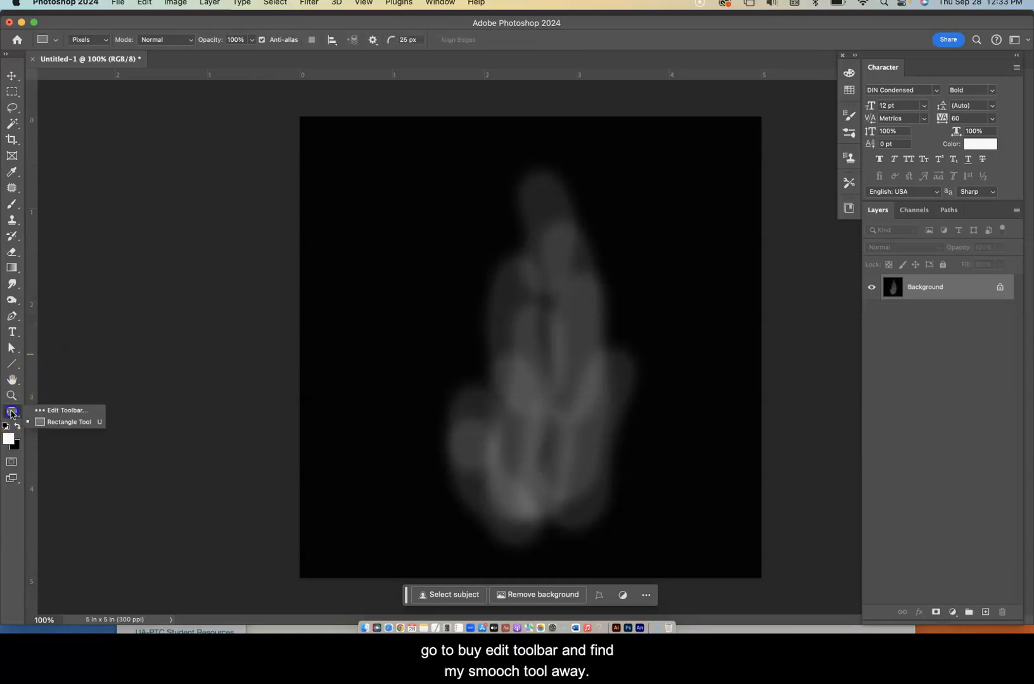
left_click_drag(12, 414, 59, 411)
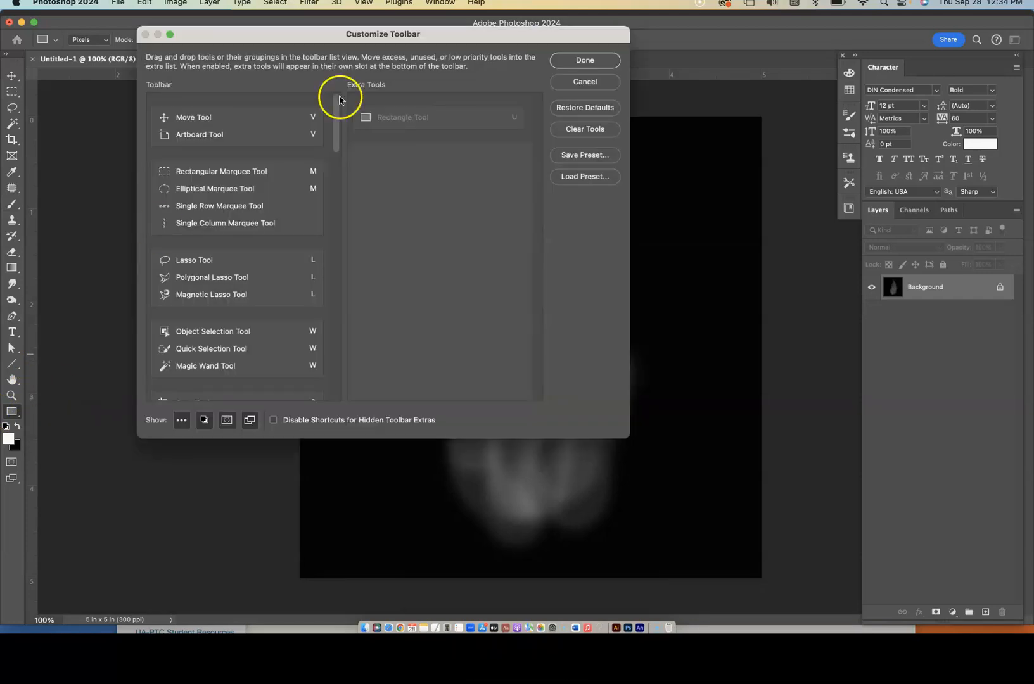
left_click(589, 88)
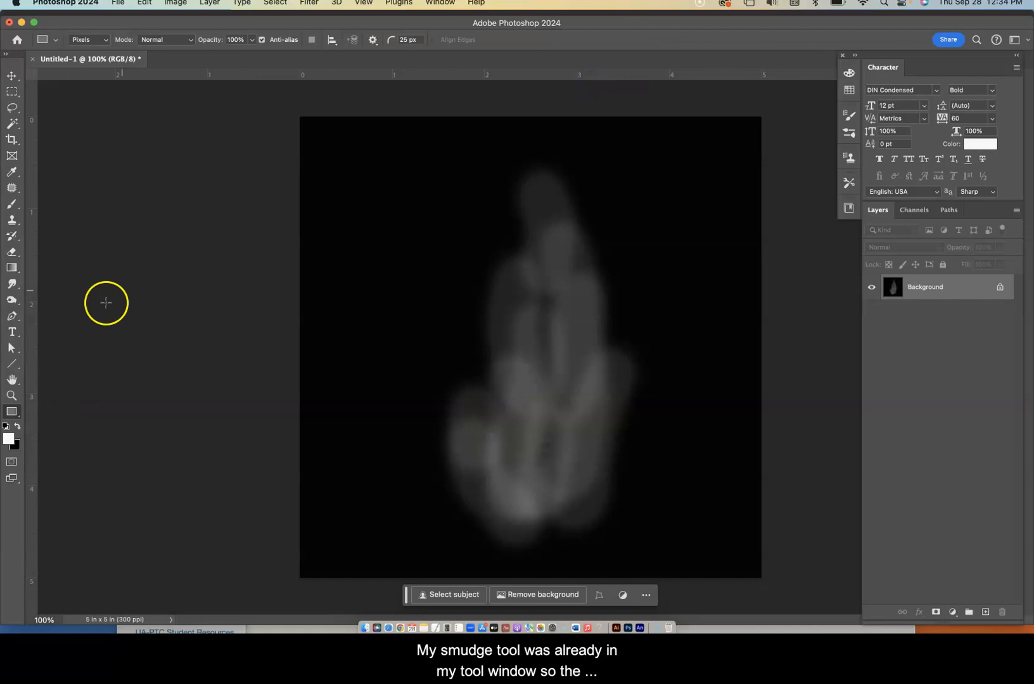
Choose the Smudge tool with a size of 100 px, 0% hardness and a strength of 21%
left_click(12, 285)
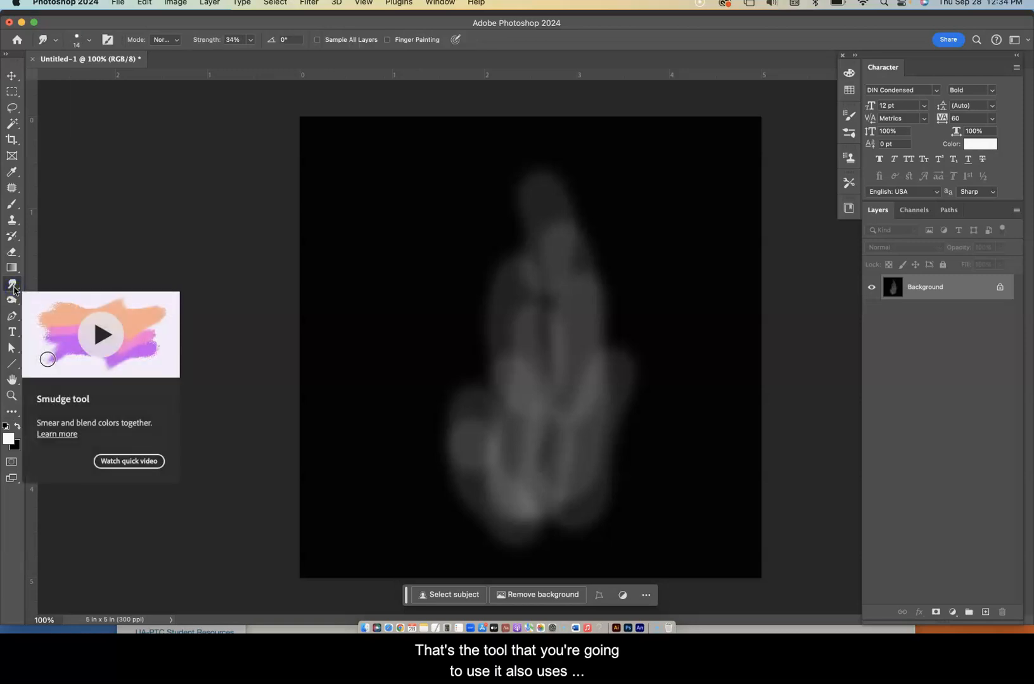
left_click(89, 39)
left_click_drag(75, 79, 88, 80)
left_click_drag(140, 105, 129, 108)
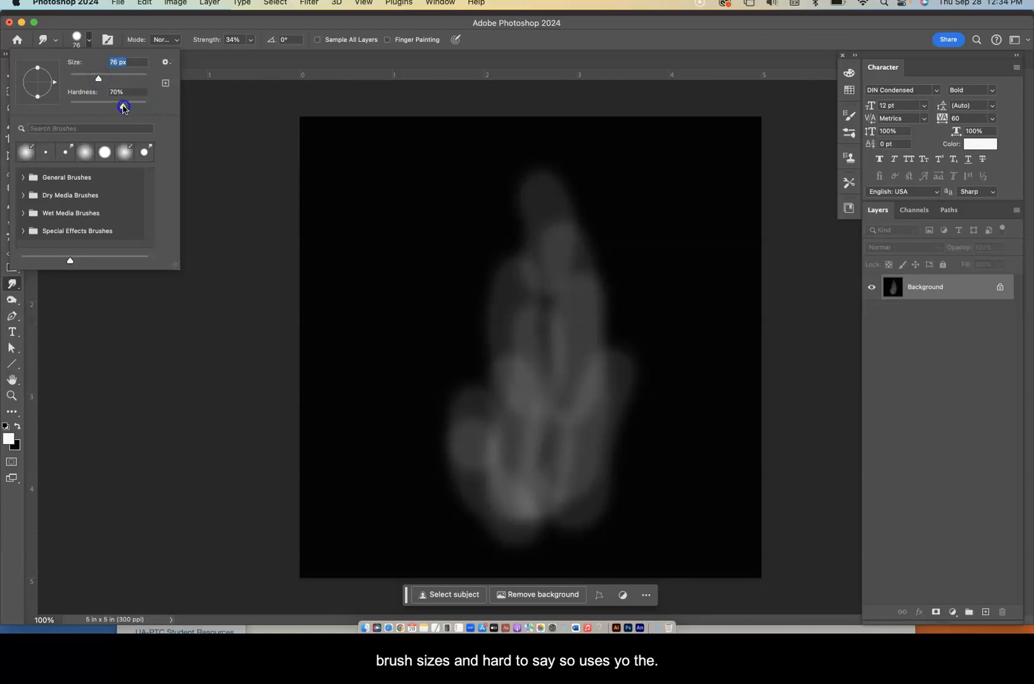
mouse_move(99, 81)
left_mouse_down()
mouse_move(144, 107)
mouse_move(25, 104)
left_mouse_up()
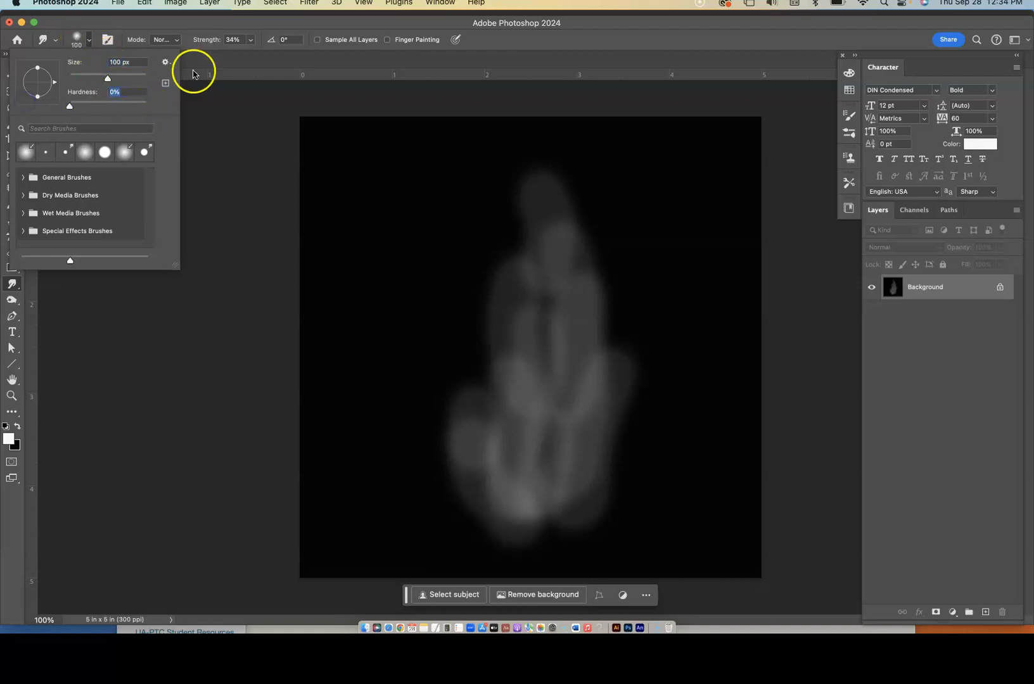
left_click(252, 41)
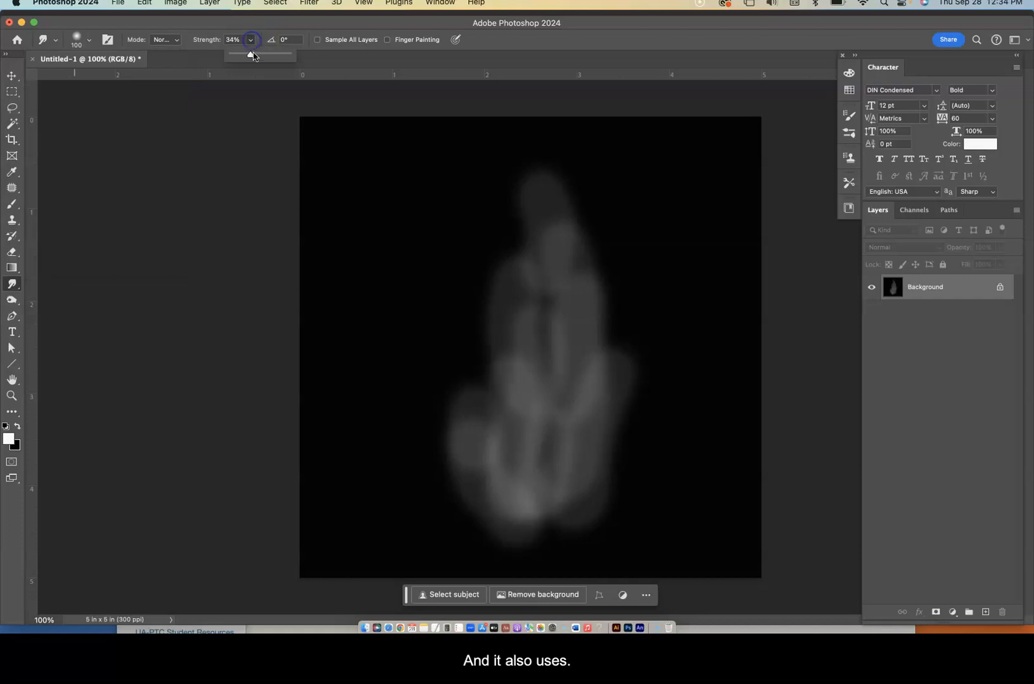
left_click_drag(251, 57, 242, 57)
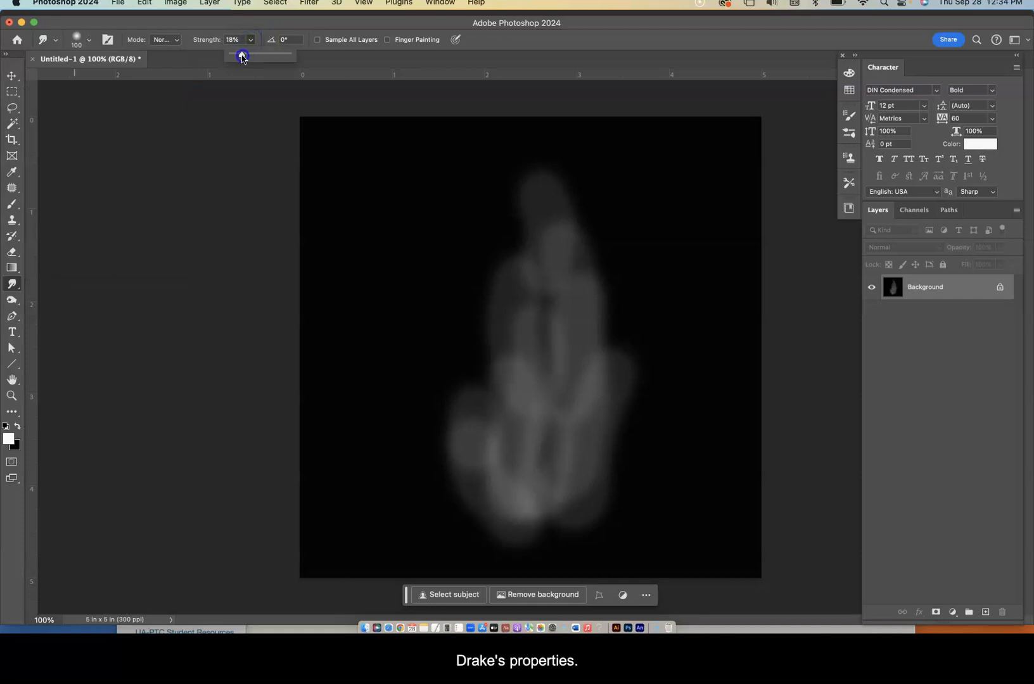
Smudge the plume's left edge at mid-height and the shoulder on its right edge upward into the black background
left_click(528, 380)
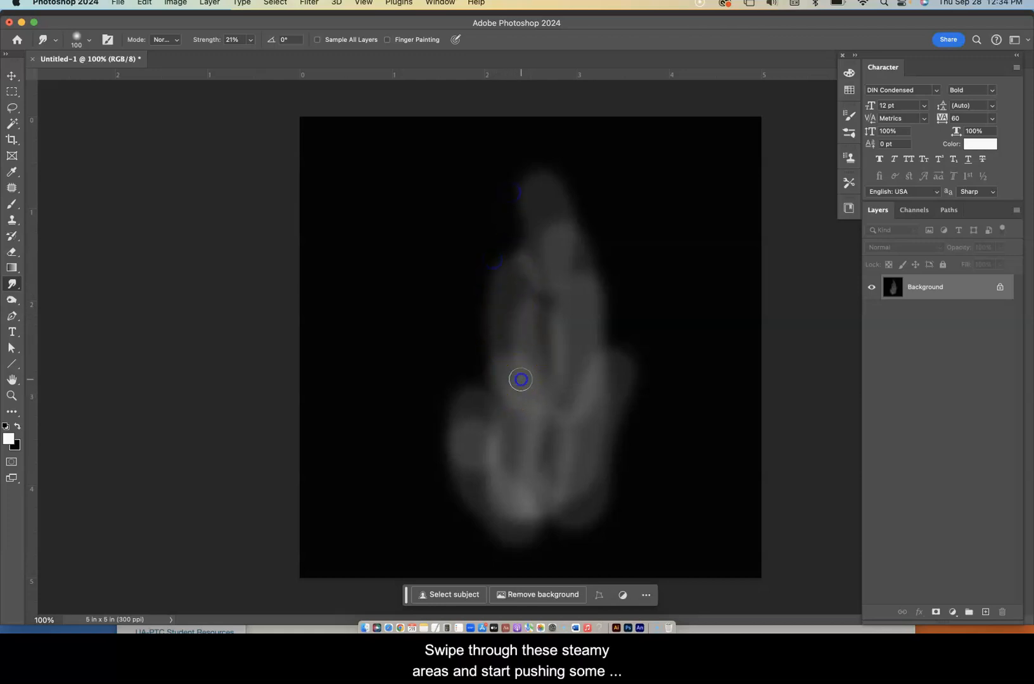
mouse_move(498, 359)
left_mouse_down()
mouse_move(505, 368)
mouse_move(484, 292)
mouse_move(490, 271)
mouse_move(487, 312)
mouse_move(489, 261)
left_mouse_up()
left_click_drag(606, 377, 601, 378)
left_click_drag(600, 300, 600, 294)
mouse_move(607, 370)
left_mouse_down()
mouse_move(612, 273)
mouse_move(597, 372)
mouse_move(619, 275)
mouse_move(606, 373)
mouse_move(616, 264)
mouse_move(639, 358)
mouse_move(619, 387)
mouse_move(618, 328)
left_mouse_up()
left_click_drag(639, 369, 631, 379)
Smudge the lower right edge of the plume to break up and widen its rounded outline
mouse_move(614, 442)
left_mouse_down()
mouse_move(595, 489)
mouse_move(587, 499)
mouse_move(610, 441)
mouse_move(572, 492)
left_mouse_up()
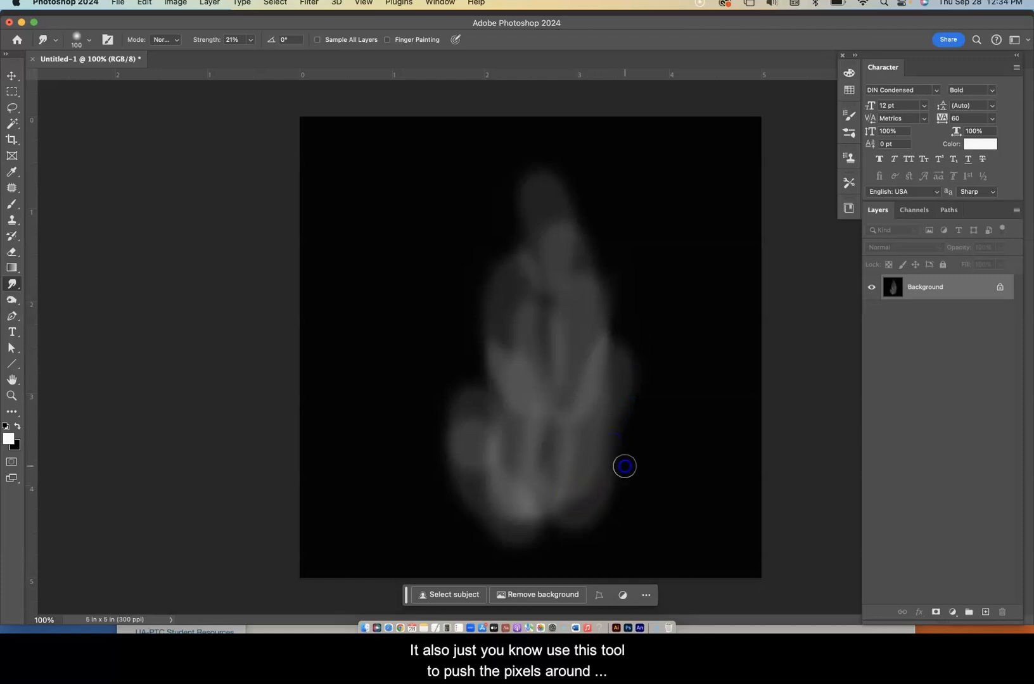
left_click_drag(622, 498, 571, 518)
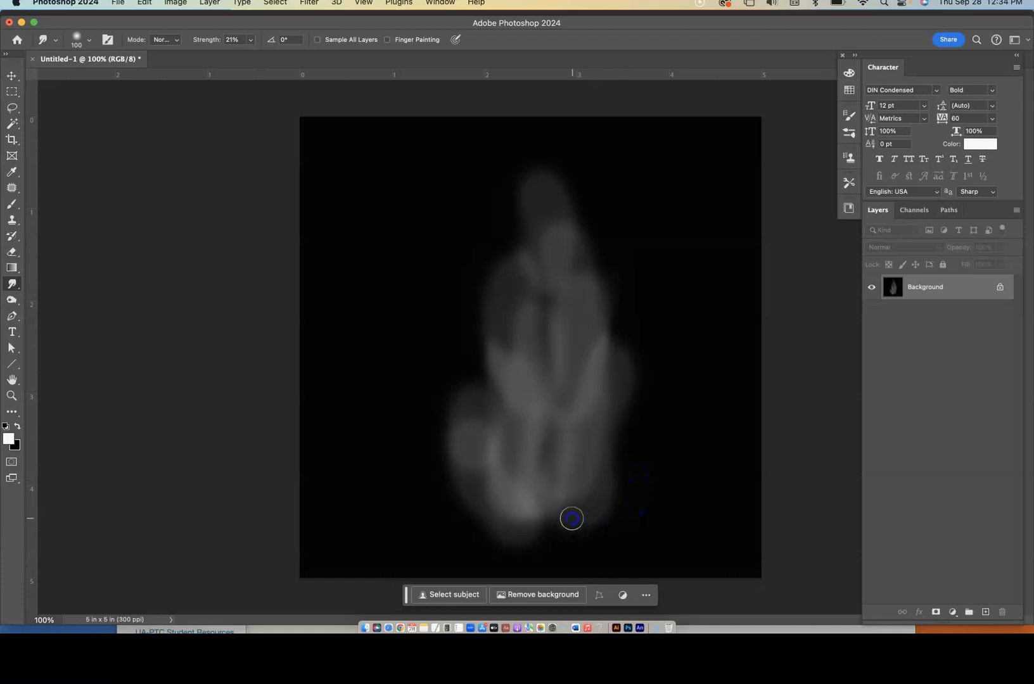
left_click(604, 498)
left_click(631, 485)
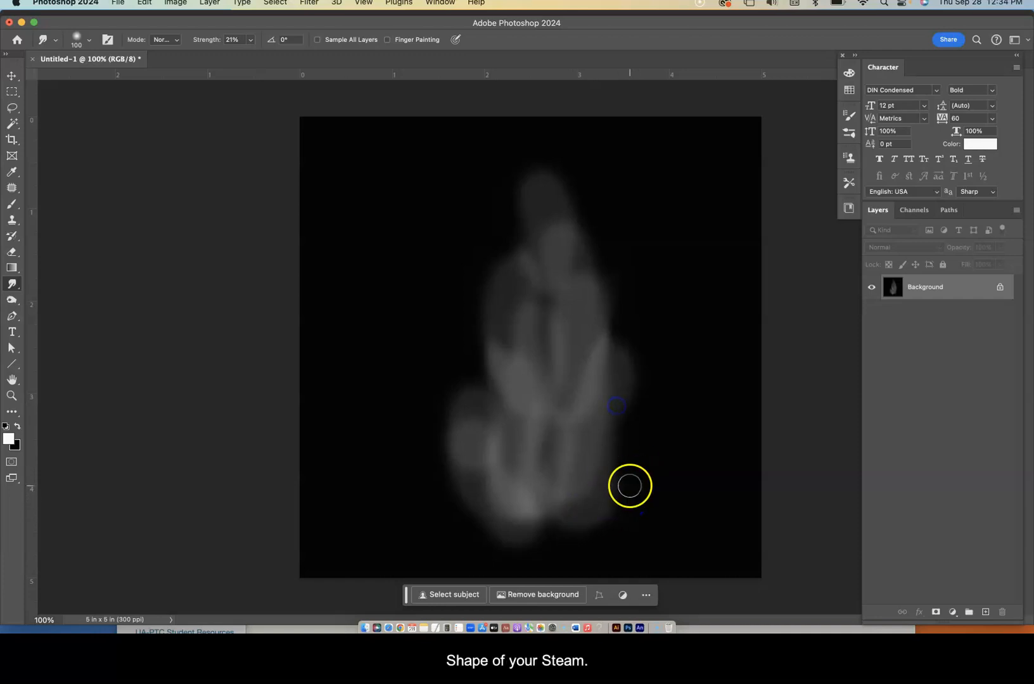
left_click(606, 492)
left_click(607, 503)
left_click(630, 452)
left_click(611, 480)
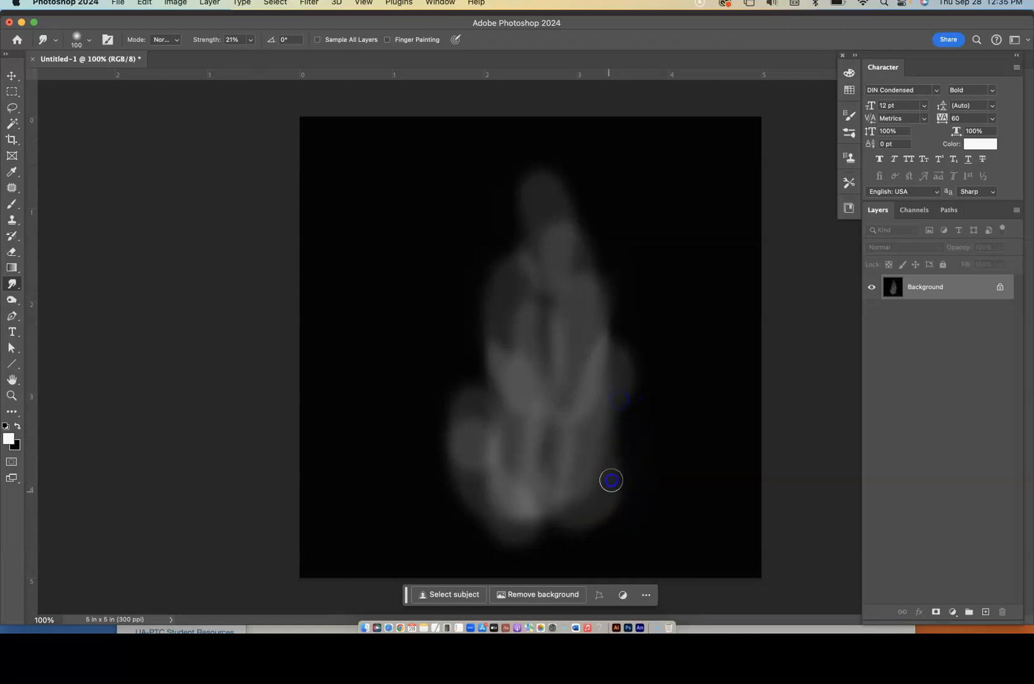
Smudge the plume's left side from the lower left lobe up to the shoulder to blend the overlapping strokes
left_click(501, 524)
left_click(485, 422)
left_click(492, 414)
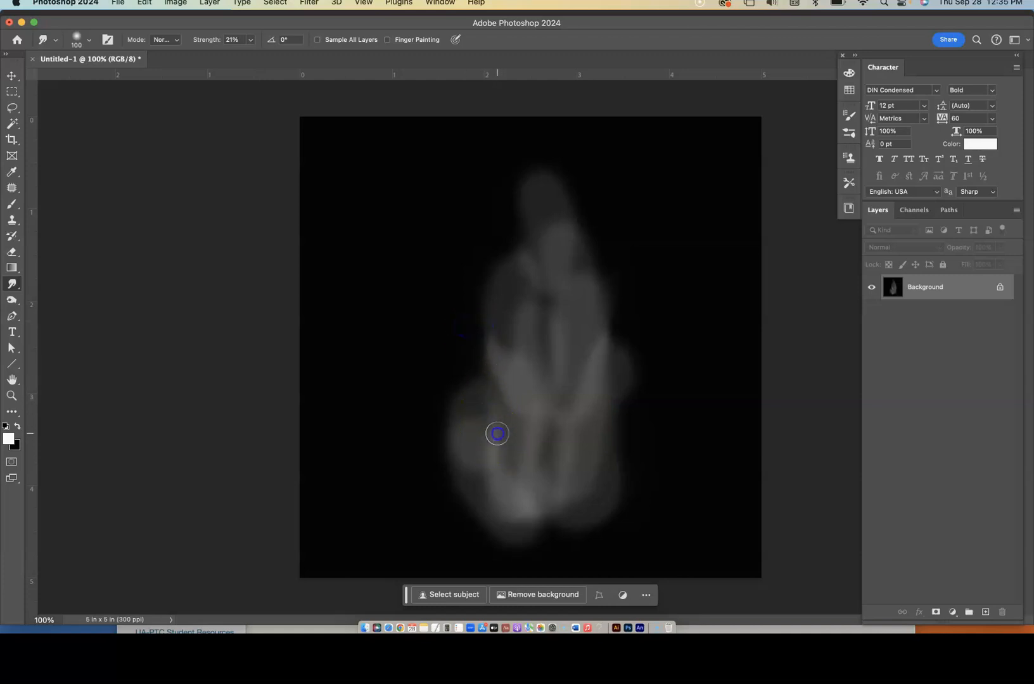
left_click(508, 349)
left_click(503, 346)
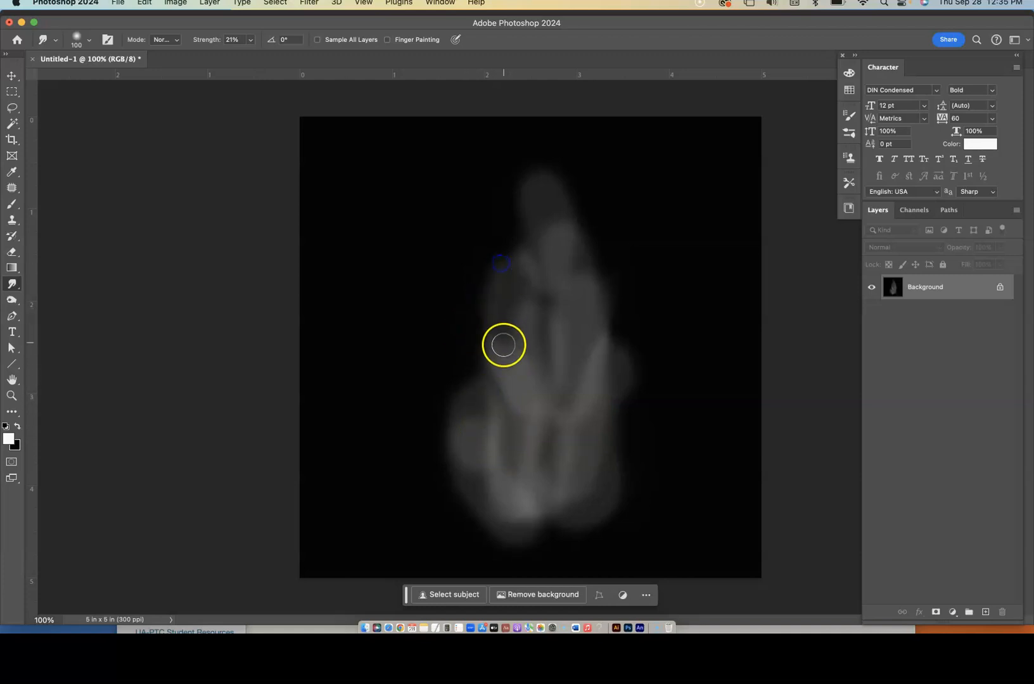
left_click(528, 270)
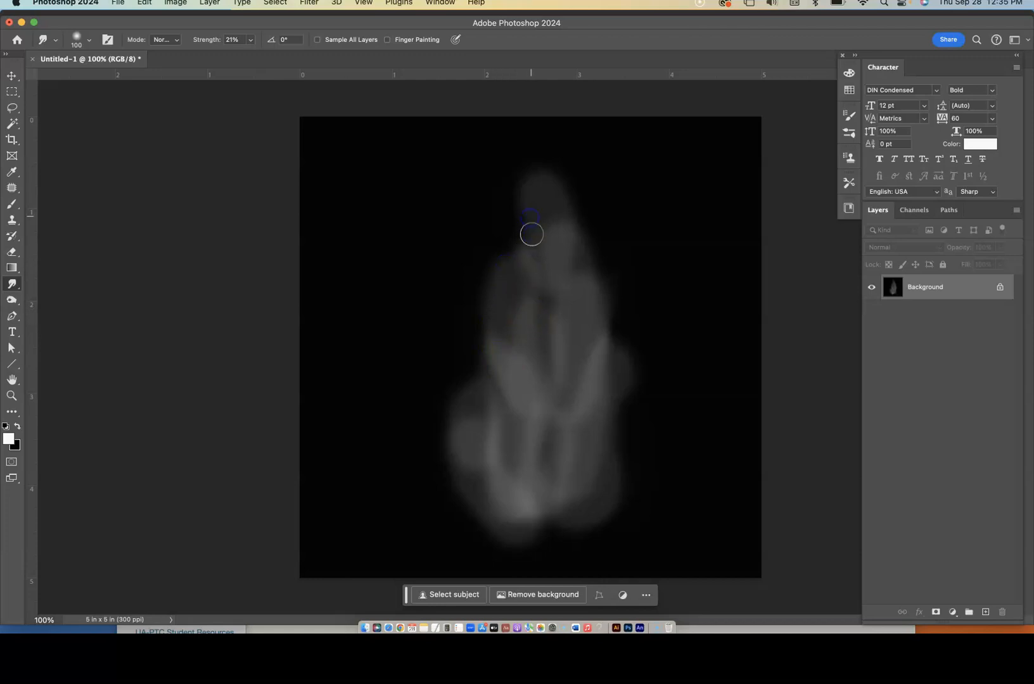
Smudge the neck and top of the plume upward, drawing the rounded top into a narrow, pointed tip
left_click(572, 210)
left_click(553, 241)
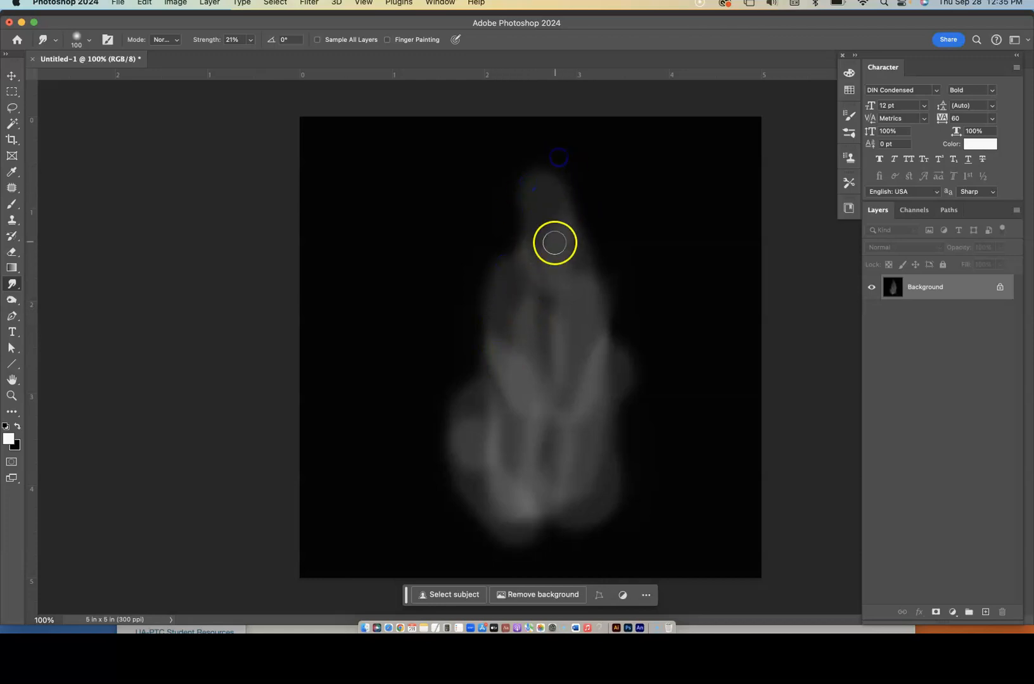
left_click(523, 266)
left_click(533, 213)
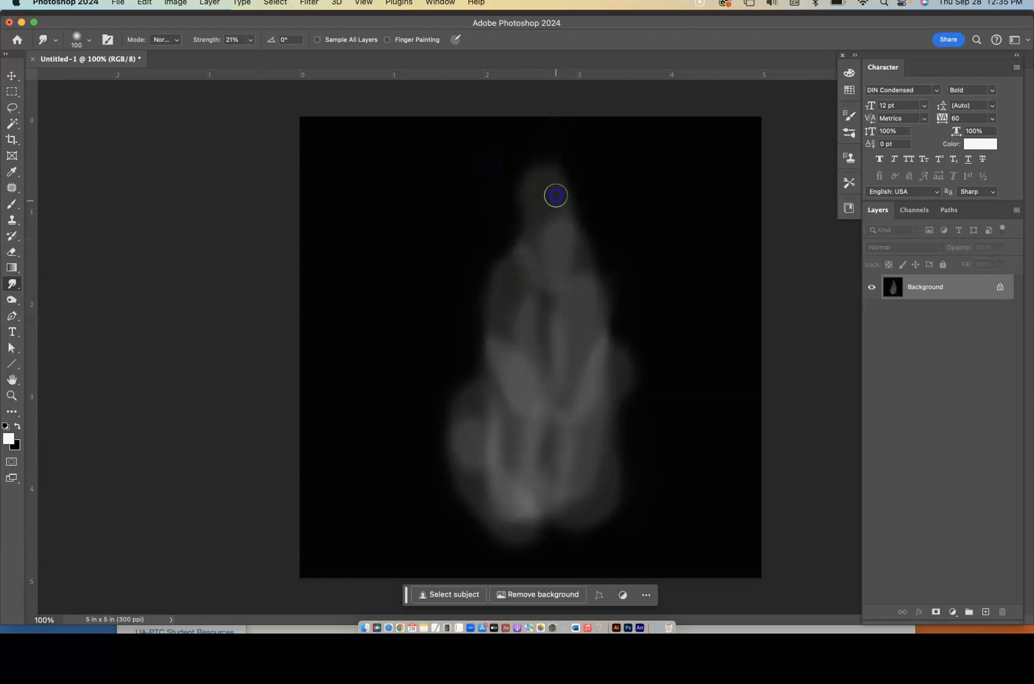
left_click_drag(540, 201, 531, 90)
left_click_drag(544, 183, 520, 94)
left_click_drag(523, 261, 508, 181)
left_click_drag(546, 247, 536, 263)
left_click_drag(502, 215, 504, 202)
mouse_move(528, 248)
left_mouse_down()
mouse_move(515, 181)
mouse_move(527, 250)
mouse_move(506, 180)
mouse_move(515, 172)
mouse_move(516, 236)
mouse_move(515, 153)
mouse_move(529, 154)
mouse_move(523, 237)
mouse_move(532, 186)
mouse_move(549, 203)
mouse_move(543, 255)
left_mouse_up()
left_click_drag(571, 212, 568, 183)
mouse_move(544, 253)
left_mouse_down()
mouse_move(564, 210)
mouse_move(549, 252)
left_mouse_up()
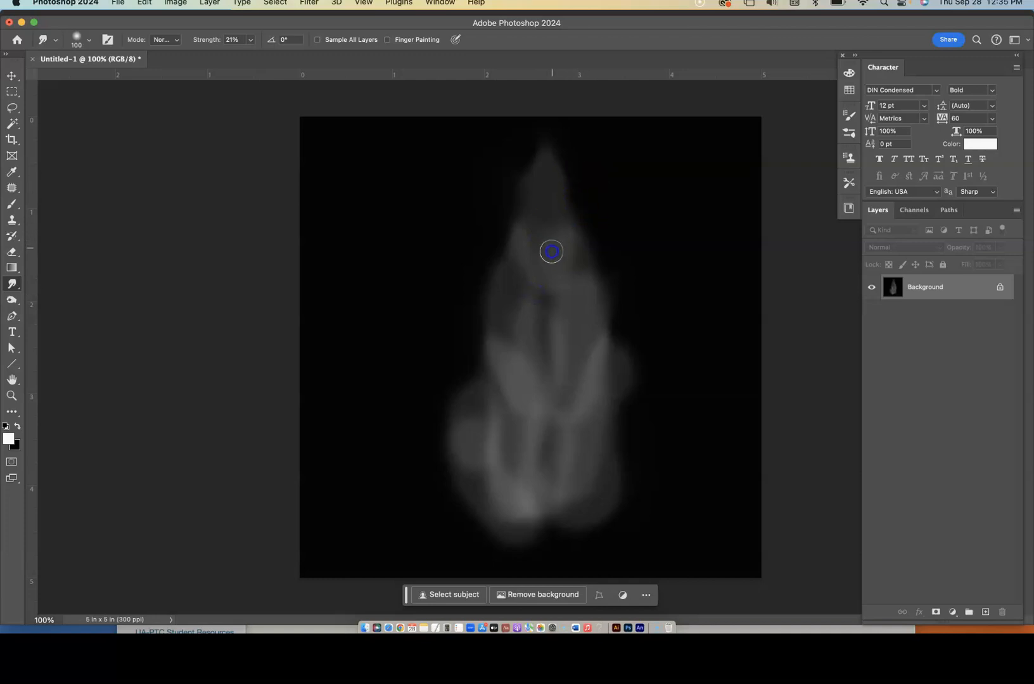
Smudge the plume's upper right edge into pointed, upward-rising wisps below the tip
mouse_move(585, 182)
left_mouse_down()
mouse_move(556, 257)
mouse_move(564, 159)
mouse_move(565, 248)
mouse_move(598, 150)
mouse_move(571, 224)
mouse_move(571, 153)
mouse_move(574, 222)
mouse_move(571, 157)
mouse_move(552, 201)
mouse_move(548, 304)
left_mouse_up()
mouse_move(619, 258)
left_mouse_down()
mouse_move(595, 254)
mouse_move(585, 318)
left_mouse_up()
mouse_move(600, 239)
left_mouse_down()
mouse_move(576, 311)
mouse_move(593, 286)
mouse_move(606, 214)
left_mouse_up()
left_click_drag(567, 342, 546, 353)
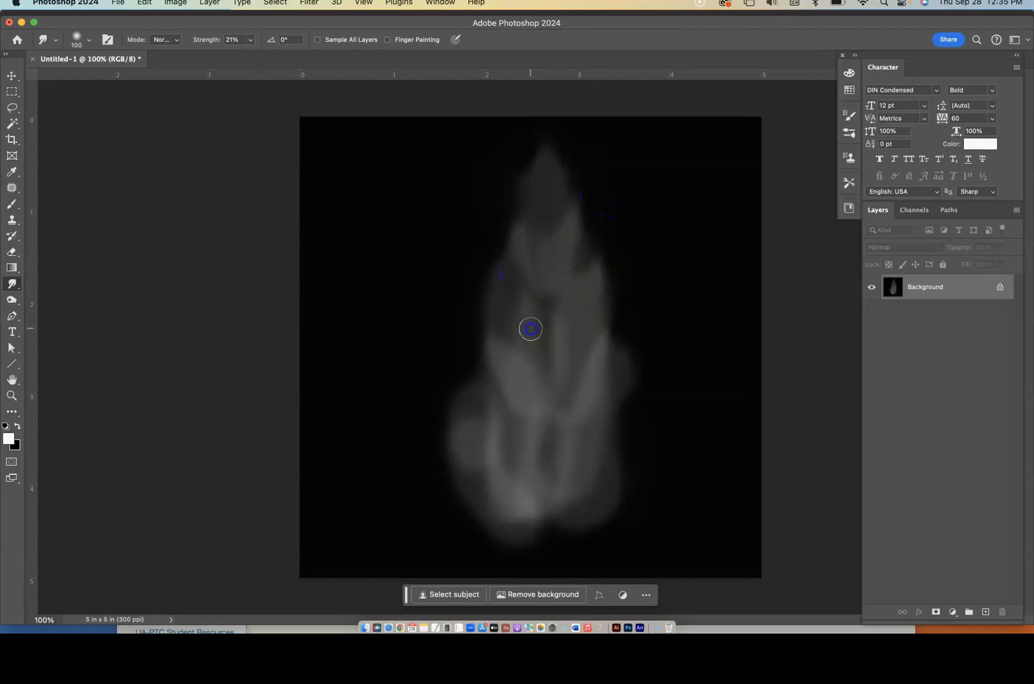
Smudge the plume's upper left edge upward into thin, pointed wisps
mouse_move(495, 238)
left_mouse_down()
mouse_move(536, 325)
mouse_move(498, 270)
left_mouse_up()
left_click_drag(496, 253, 511, 261)
mouse_move(519, 306)
left_mouse_down()
mouse_move(482, 235)
mouse_move(523, 303)
mouse_move(492, 224)
left_mouse_up()
left_click_drag(500, 268, 488, 215)
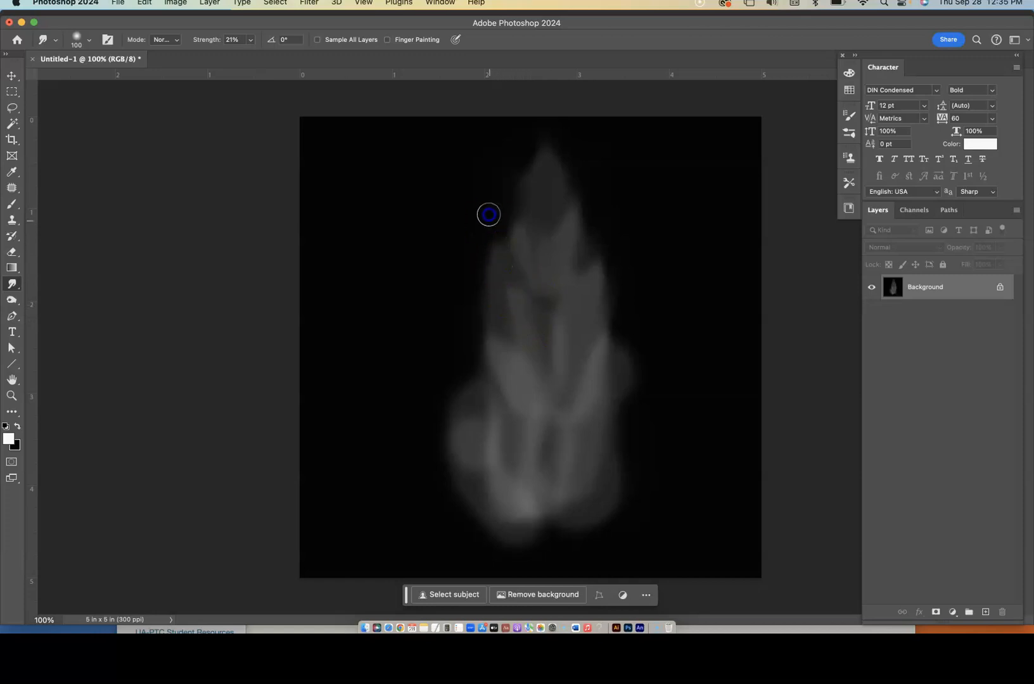
left_click_drag(506, 265, 510, 171)
left_click_drag(490, 284, 456, 254)
mouse_move(512, 327)
left_mouse_down()
mouse_move(484, 302)
mouse_move(474, 251)
left_mouse_up()
left_click_drag(496, 345, 471, 260)
Smudge the rounded lower left lobe and the left edge above it upward, stretching the lobe into a tapered wisp
mouse_move(475, 379)
left_mouse_down()
mouse_move(457, 323)
mouse_move(477, 316)
left_mouse_up()
mouse_move(476, 421)
left_mouse_down()
mouse_move(467, 364)
mouse_move(470, 428)
mouse_move(472, 356)
left_mouse_up()
left_click_drag(455, 448, 454, 406)
mouse_move(480, 461)
left_mouse_down()
mouse_move(464, 430)
mouse_move(462, 346)
left_mouse_up()
mouse_move(475, 416)
left_mouse_down()
mouse_move(483, 459)
mouse_move(468, 373)
left_mouse_up()
mouse_move(482, 460)
left_mouse_down()
mouse_move(455, 384)
mouse_move(472, 273)
left_mouse_up()
left_click_drag(469, 433, 473, 276)
mouse_move(467, 411)
left_mouse_down()
mouse_move(464, 376)
mouse_move(460, 433)
mouse_move(445, 310)
mouse_move(446, 414)
mouse_move(400, 301)
mouse_move(443, 392)
mouse_move(429, 287)
mouse_move(460, 425)
mouse_move(427, 303)
left_mouse_up()
mouse_move(500, 377)
left_mouse_down()
mouse_move(470, 283)
mouse_move(475, 263)
mouse_move(500, 358)
mouse_move(480, 301)
mouse_move(481, 225)
left_mouse_up()
left_click_drag(501, 355, 495, 347)
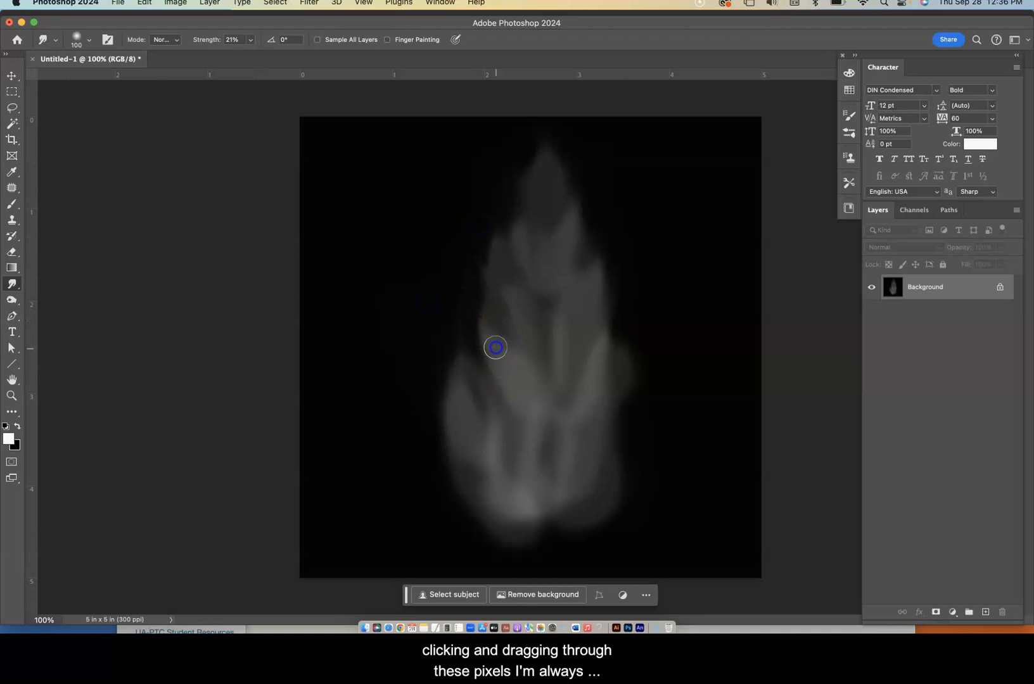
Stretch the plume's tip close to the canvas's upper edge and smudge the wisps just below it
left_click_drag(500, 256, 505, 170)
mouse_move(521, 335)
left_mouse_down()
mouse_move(477, 221)
mouse_move(524, 231)
mouse_move(532, 112)
left_mouse_up()
left_click_drag(550, 175, 544, 143)
left_click_drag(546, 187, 548, 119)
mouse_move(521, 190)
left_mouse_down()
mouse_move(519, 219)
mouse_move(553, 216)
mouse_move(575, 269)
left_mouse_up()
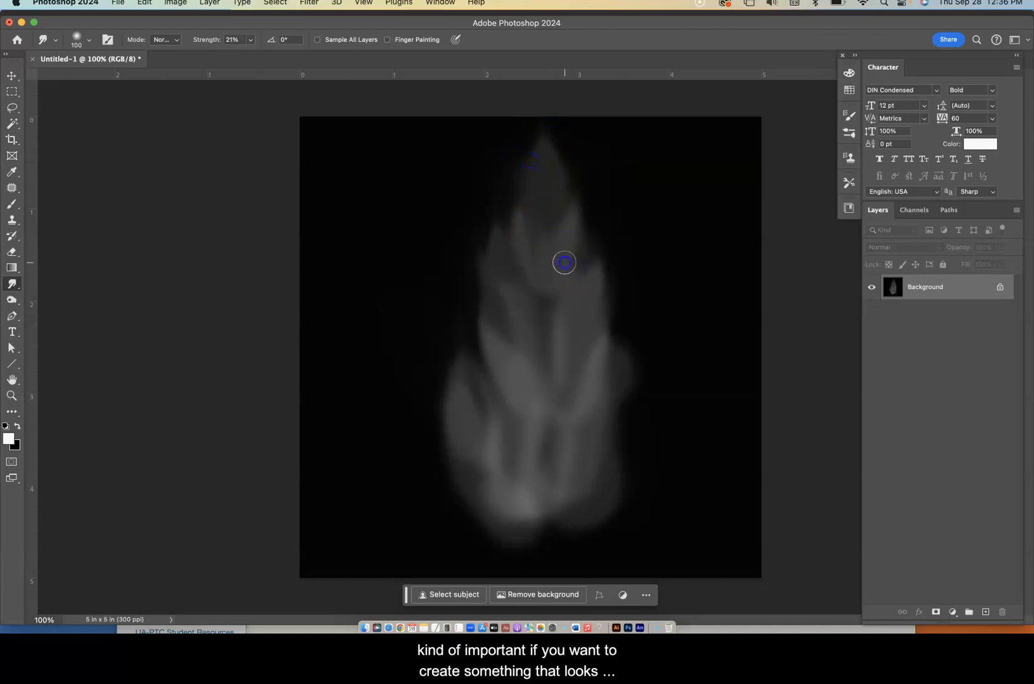
left_click(570, 180)
left_click_drag(540, 213, 537, 256)
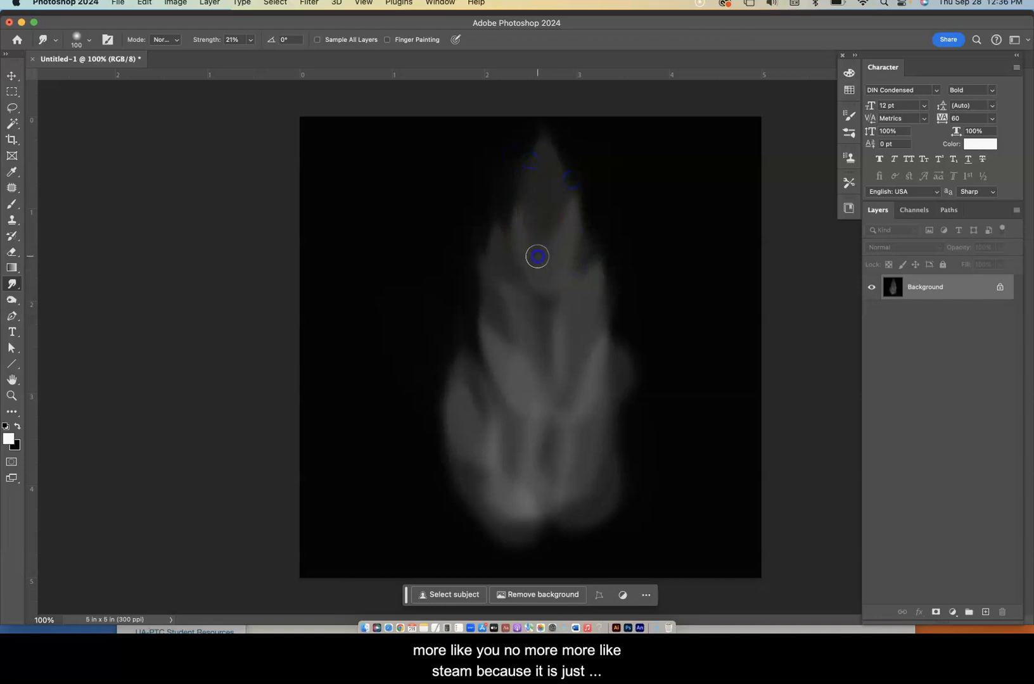
Smudge through the plume's center to blend the dark gaps, and pull the left mid-height wisp further upward
left_click_drag(574, 318, 599, 231)
left_click_drag(587, 291, 570, 283)
left_click_drag(548, 328, 549, 346)
left_click_drag(553, 271, 545, 340)
left_click_drag(567, 263, 526, 384)
left_click_drag(549, 286, 551, 346)
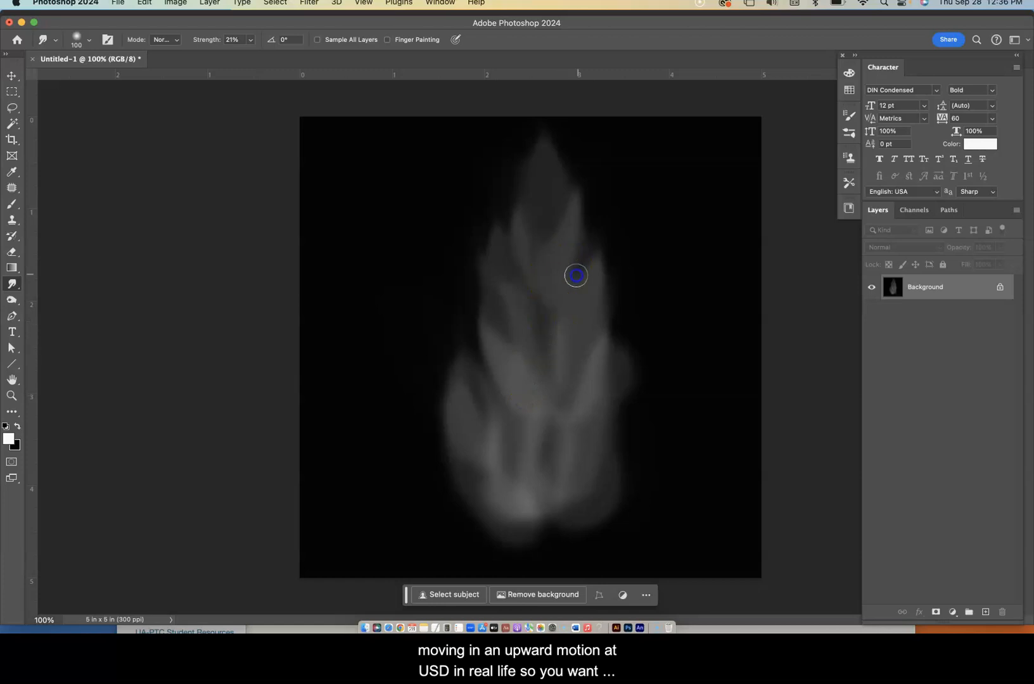
left_click_drag(570, 268, 551, 326)
left_click_drag(577, 242, 540, 353)
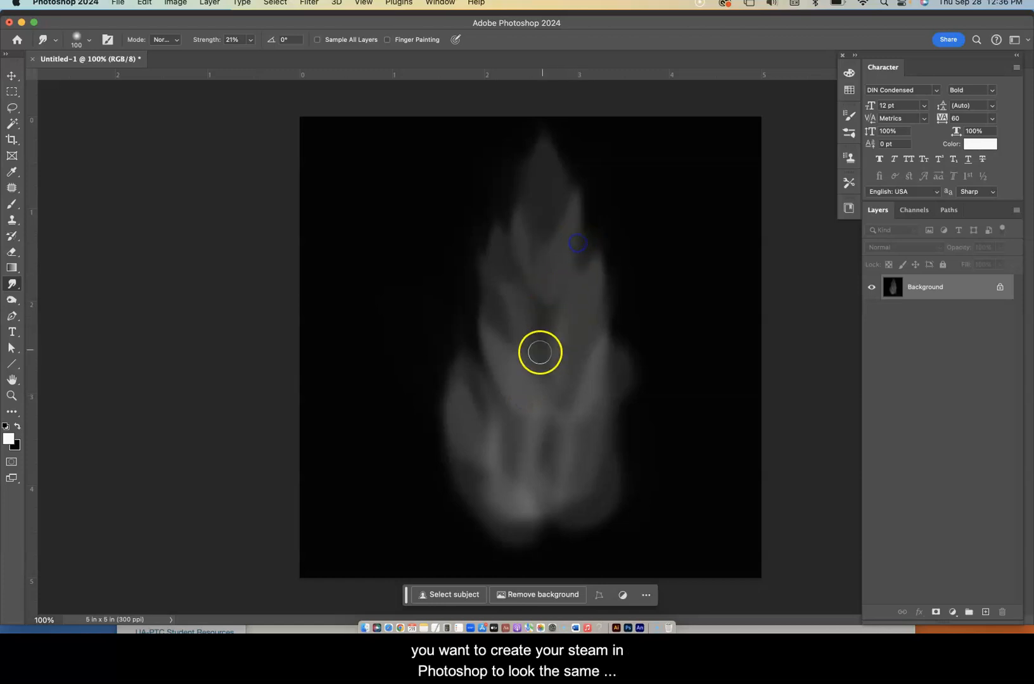
mouse_move(576, 272)
left_mouse_down()
mouse_move(560, 363)
mouse_move(572, 330)
mouse_move(561, 310)
mouse_move(505, 332)
mouse_move(494, 372)
mouse_move(475, 293)
mouse_move(494, 314)
mouse_move(489, 266)
left_mouse_up()
left_click_drag(489, 346, 469, 272)
Set the smudge brush size to 284 px and smudge the plume's right side and center into broader, softer shapes
left_click(76, 39)
left_click_drag(145, 77, 131, 77)
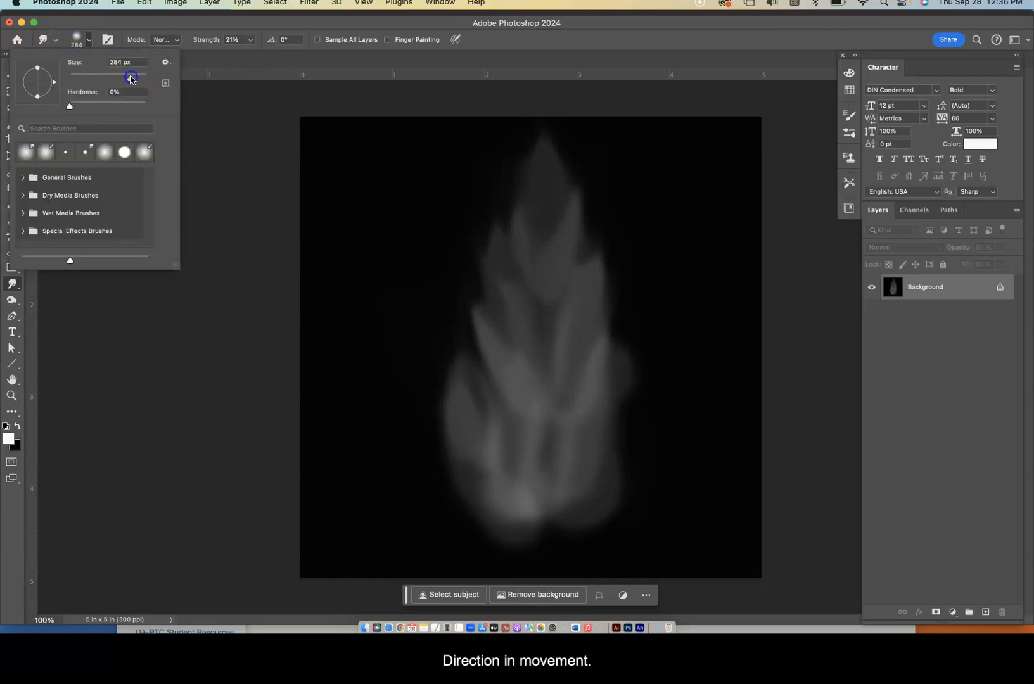
mouse_move(581, 490)
left_mouse_down()
mouse_move(640, 447)
mouse_move(645, 410)
left_mouse_up()
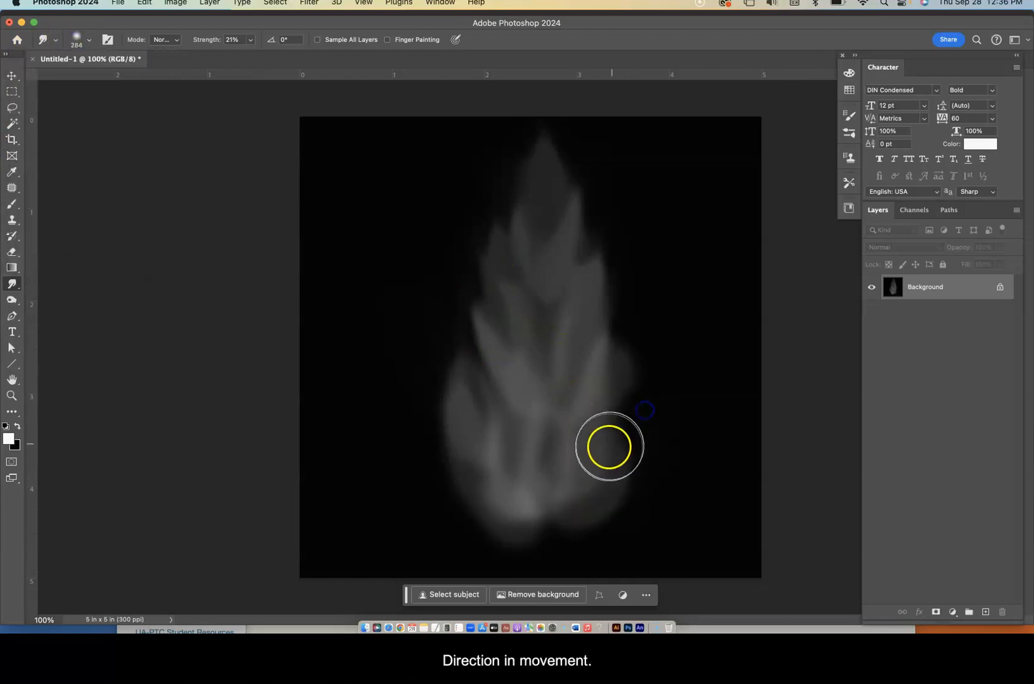
mouse_move(586, 331)
left_mouse_down()
mouse_move(581, 341)
mouse_move(616, 245)
mouse_move(600, 240)
left_mouse_up()
mouse_move(598, 193)
left_mouse_down()
mouse_move(586, 281)
mouse_move(537, 376)
left_mouse_up()
mouse_move(532, 309)
left_mouse_down()
mouse_move(533, 347)
mouse_move(542, 313)
mouse_move(561, 381)
mouse_move(523, 372)
mouse_move(523, 457)
mouse_move(539, 492)
mouse_move(585, 404)
mouse_move(575, 383)
mouse_move(572, 497)
mouse_move(567, 481)
mouse_move(571, 495)
mouse_move(649, 415)
mouse_move(628, 434)
mouse_move(667, 416)
mouse_move(600, 487)
mouse_move(648, 455)
mouse_move(607, 494)
mouse_move(528, 517)
left_mouse_up()
Smudge the plume's lower left side outward and upward with the large brush to widen and soften its edge
mouse_move(449, 492)
left_mouse_down()
mouse_move(395, 440)
mouse_move(433, 453)
mouse_move(461, 437)
left_mouse_up()
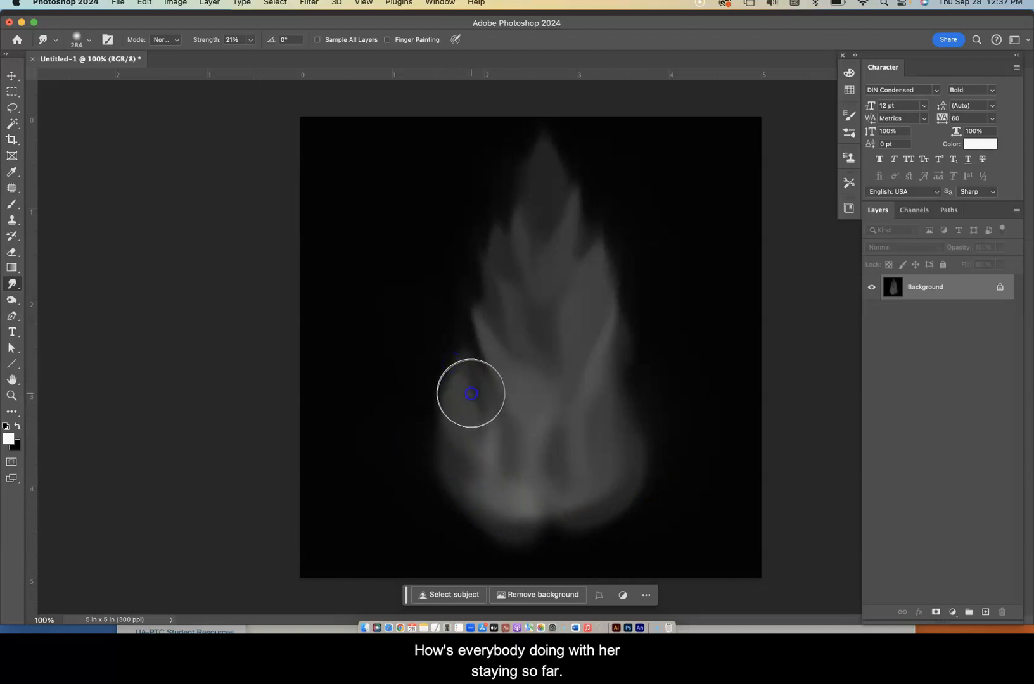
left_click(410, 346)
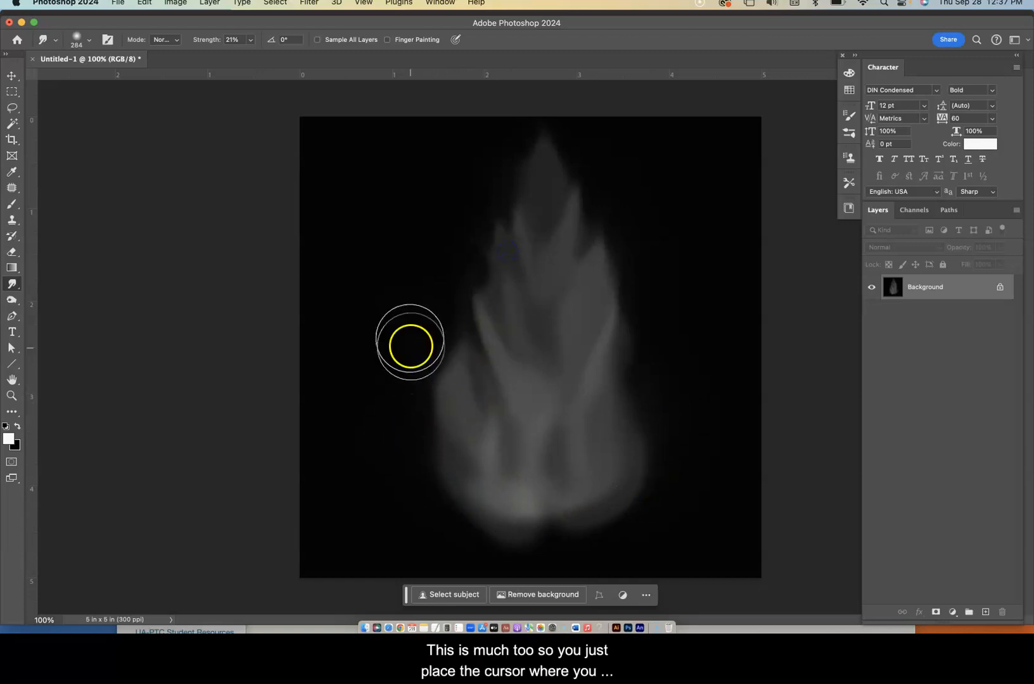
left_click(427, 423)
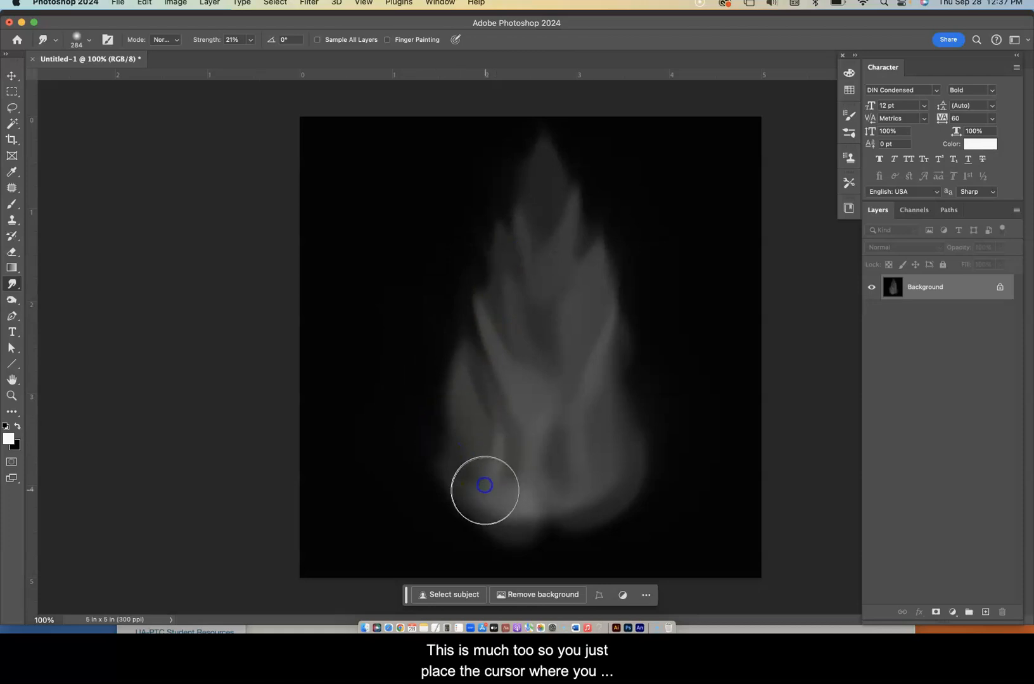
left_click(496, 503)
left_click_drag(476, 447, 462, 394)
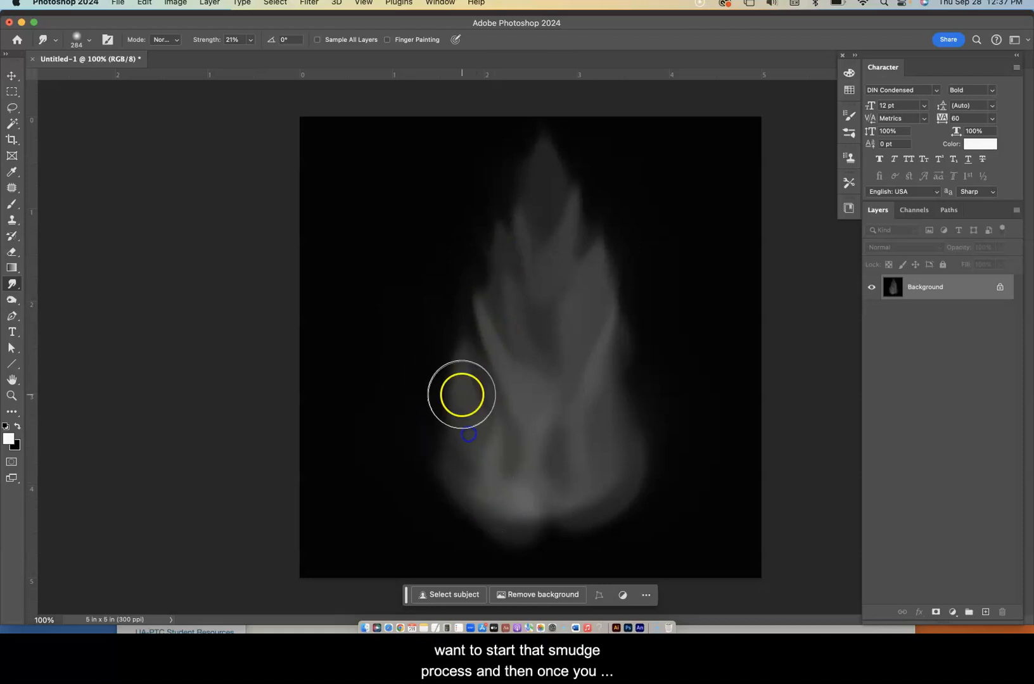
mouse_move(488, 485)
left_mouse_down()
mouse_move(450, 472)
mouse_move(424, 412)
left_mouse_up()
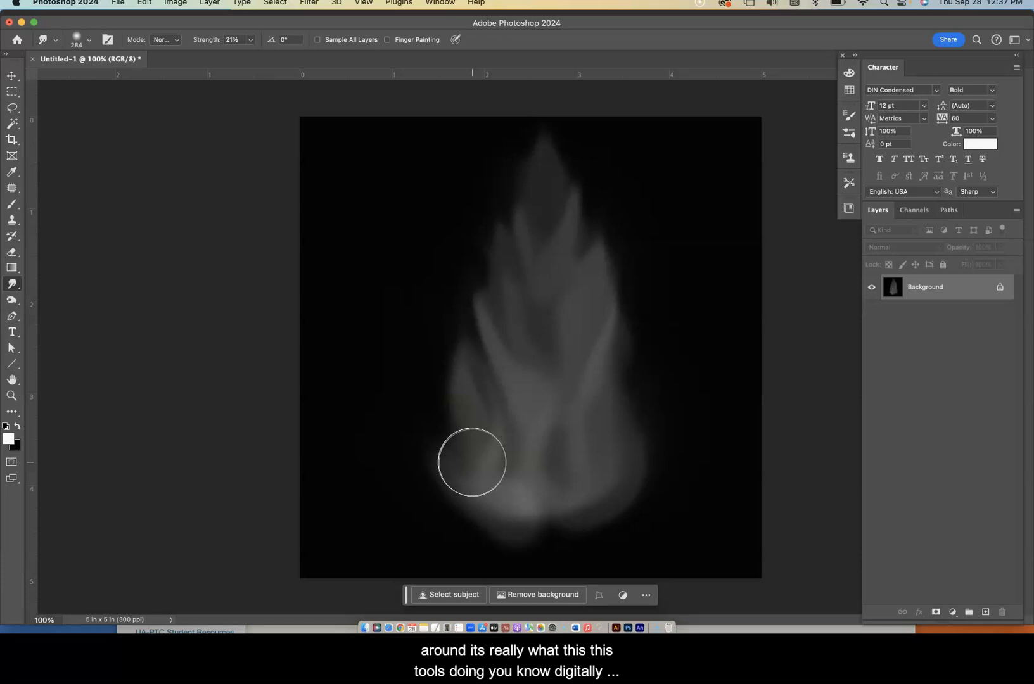
left_click_drag(547, 427, 469, 370)
mouse_move(506, 405)
left_mouse_down()
mouse_move(469, 315)
mouse_move(445, 335)
left_mouse_up()
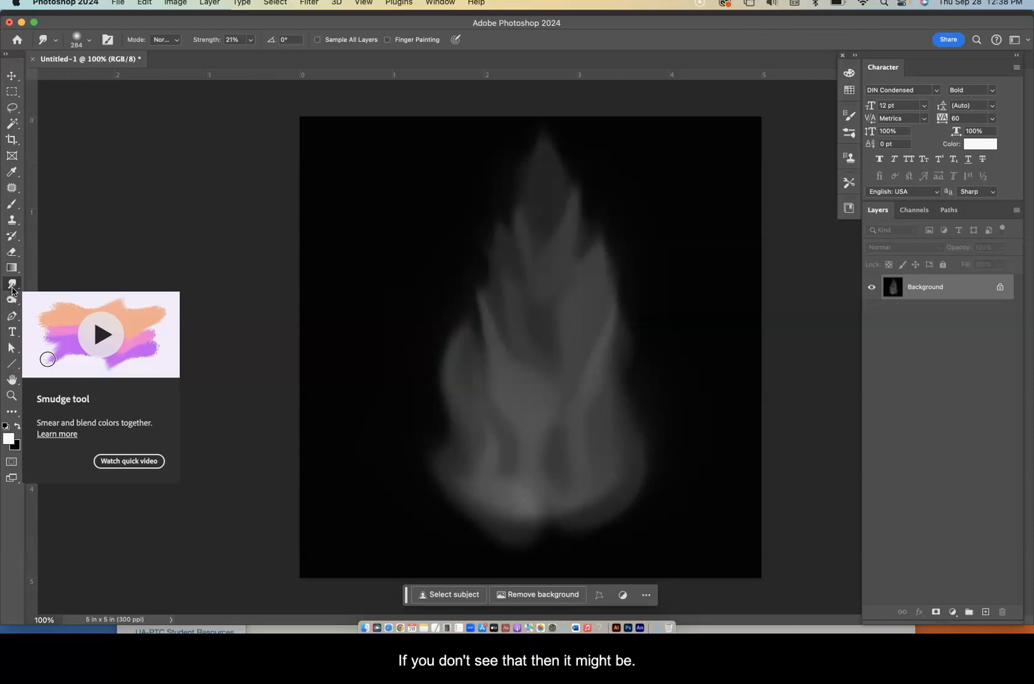
Open the toolbar customization settings and browse the tool list to the group containing the Smudge Tool
left_click(12, 416)
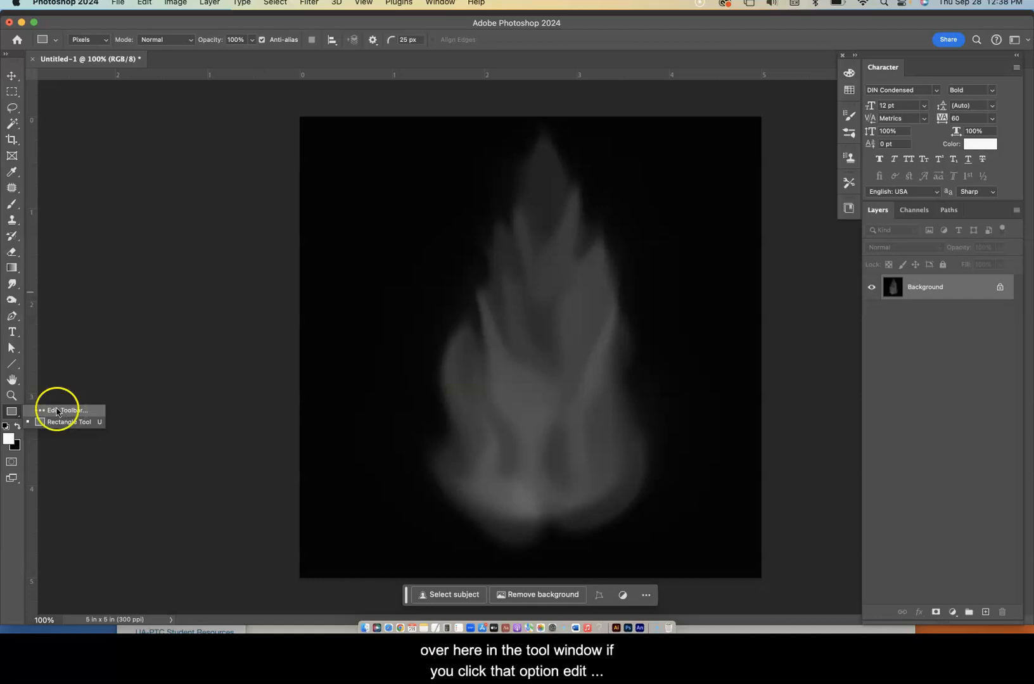
left_click(62, 411)
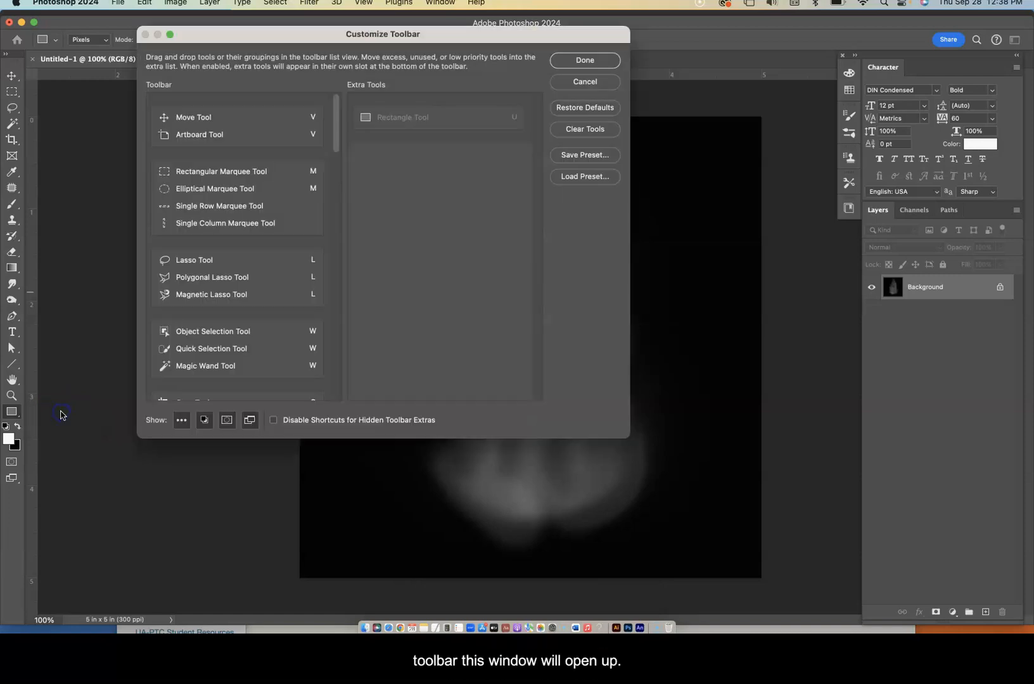
left_click_drag(335, 112, 323, 284)
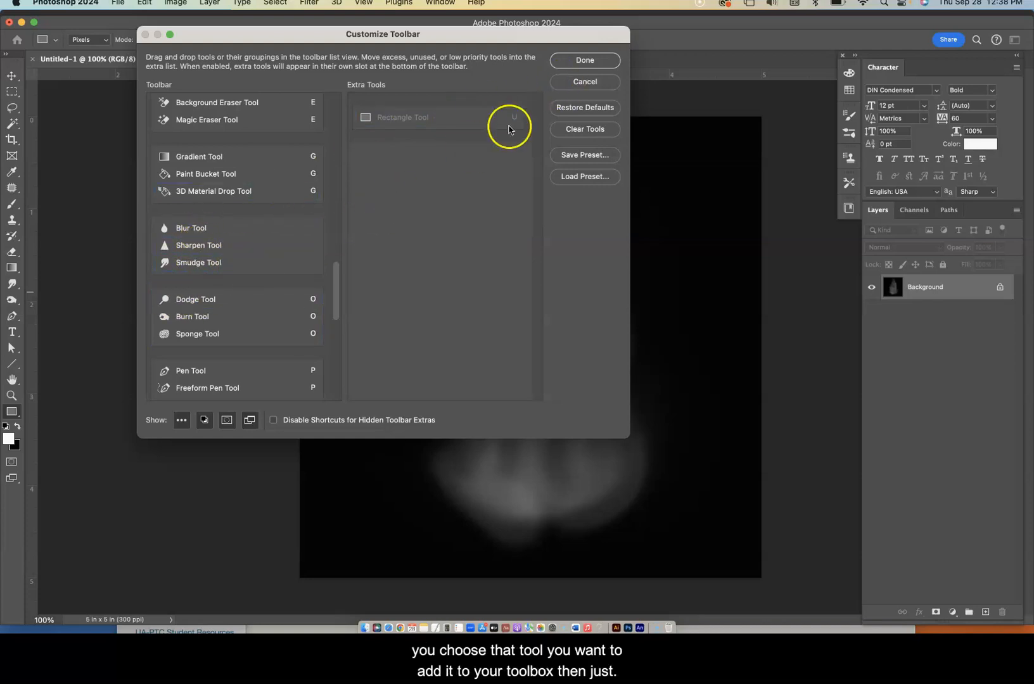
Try to pick the Smudge, Blur, Sharpen and Dodge tools in the customization list for adding to the toolbar
left_click(210, 265)
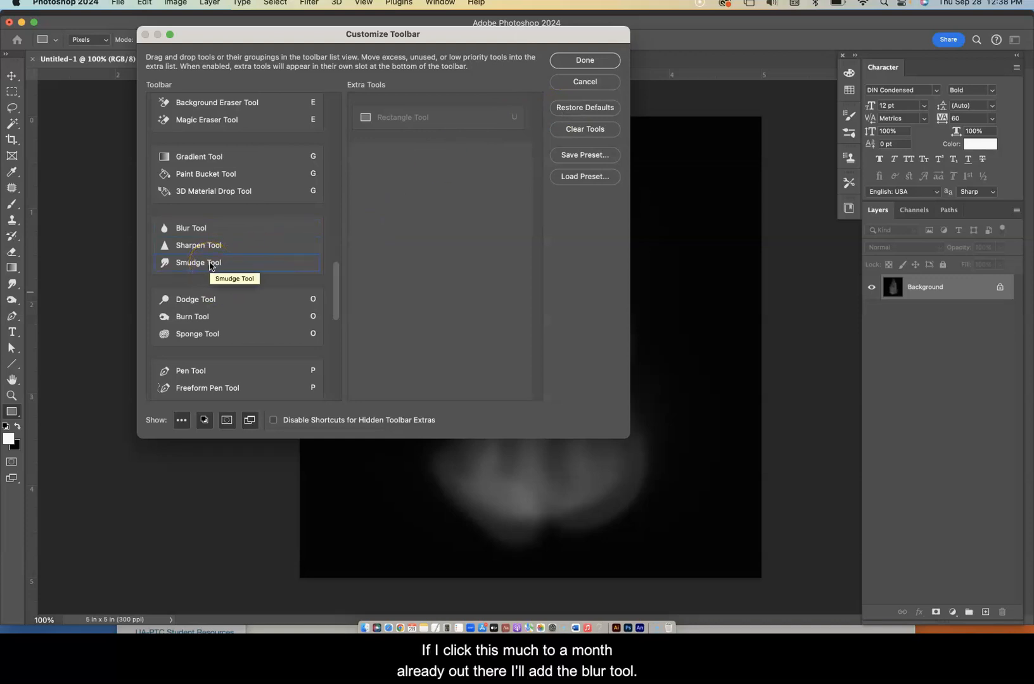
left_click(197, 231)
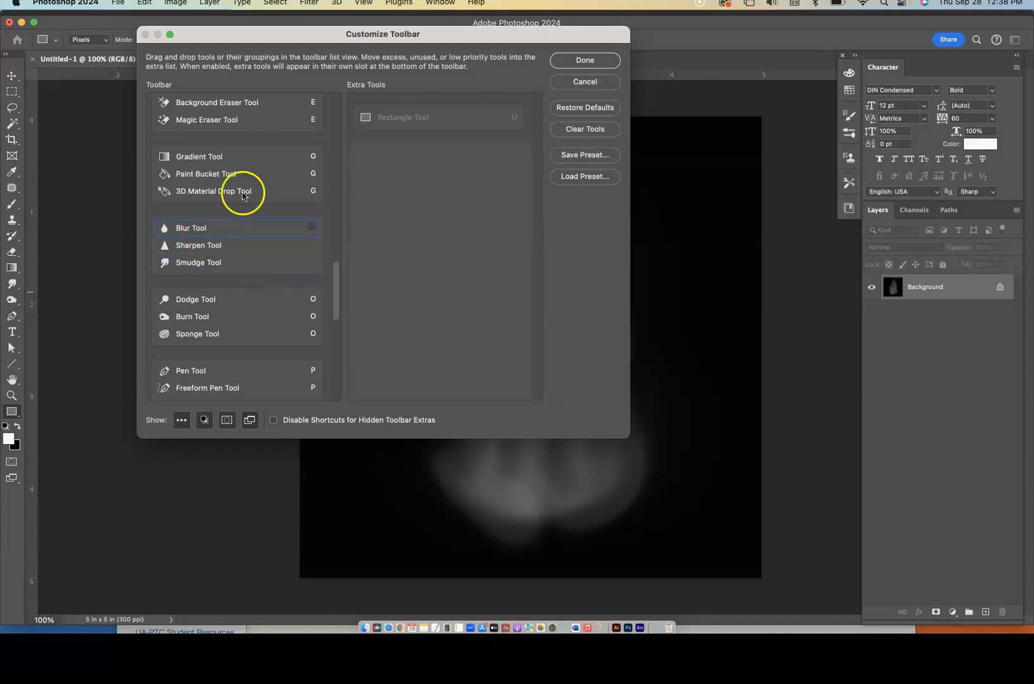
left_click(184, 232)
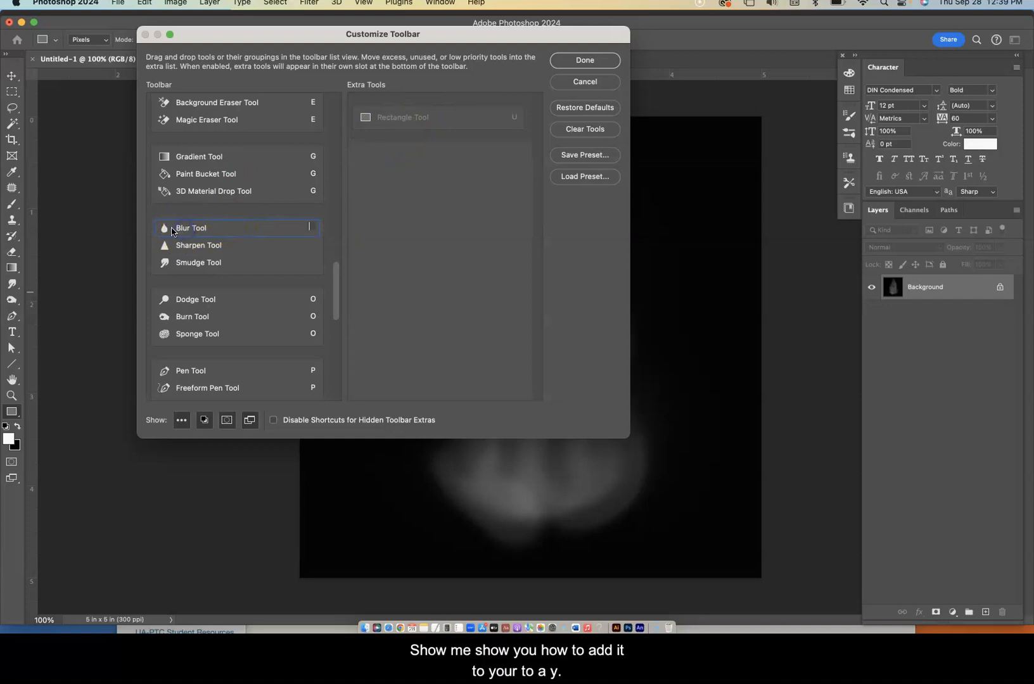
left_click(191, 251)
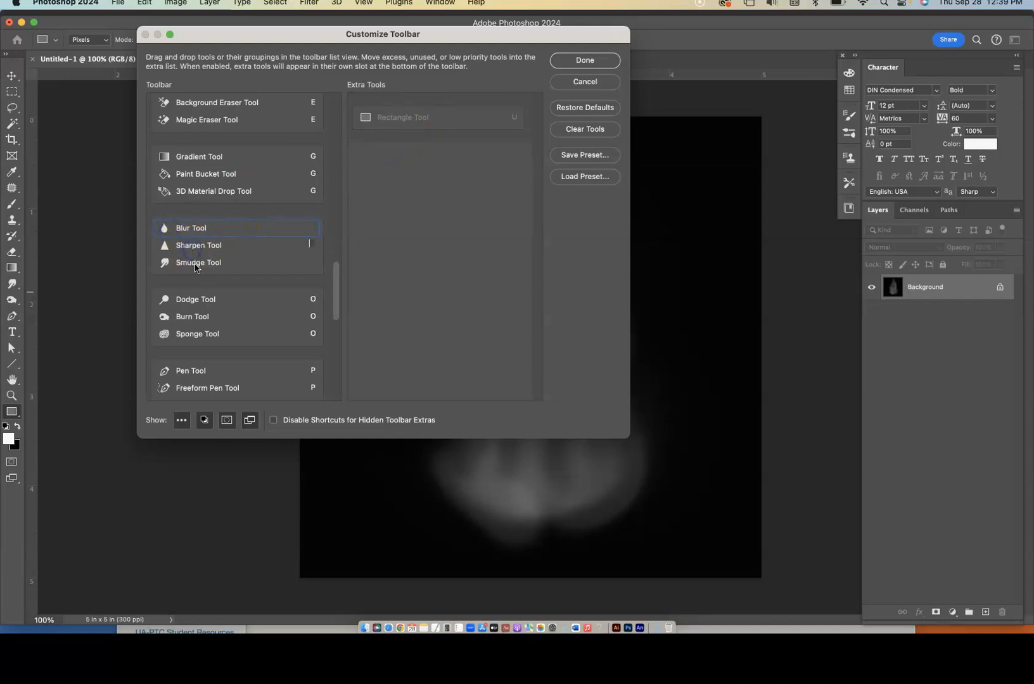
left_click(207, 299)
left_click(196, 266)
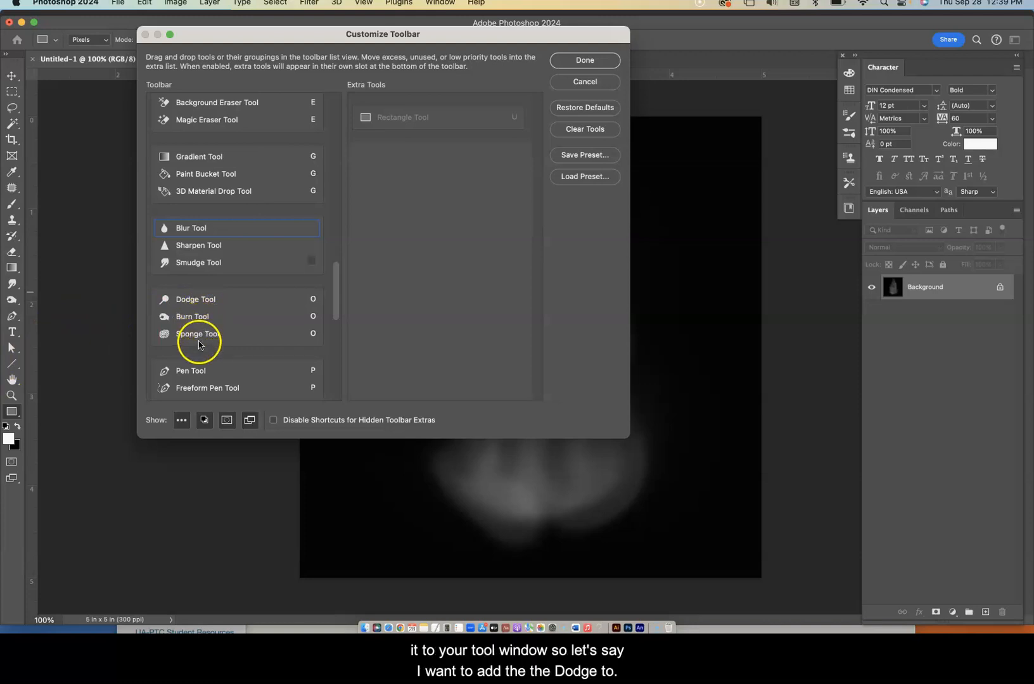
left_click(211, 304)
left_click(226, 300)
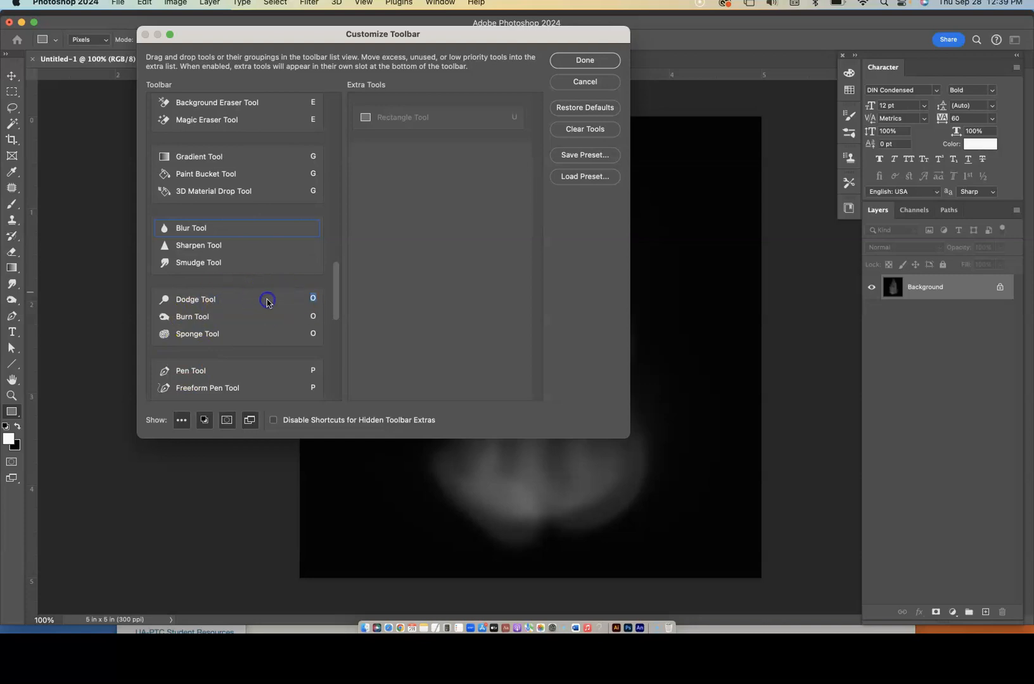
left_click(381, 121)
left_click(215, 316)
Try to move the Blur Tool from the customization list onto the toolbar
scroll(230, 269, "down", 10)
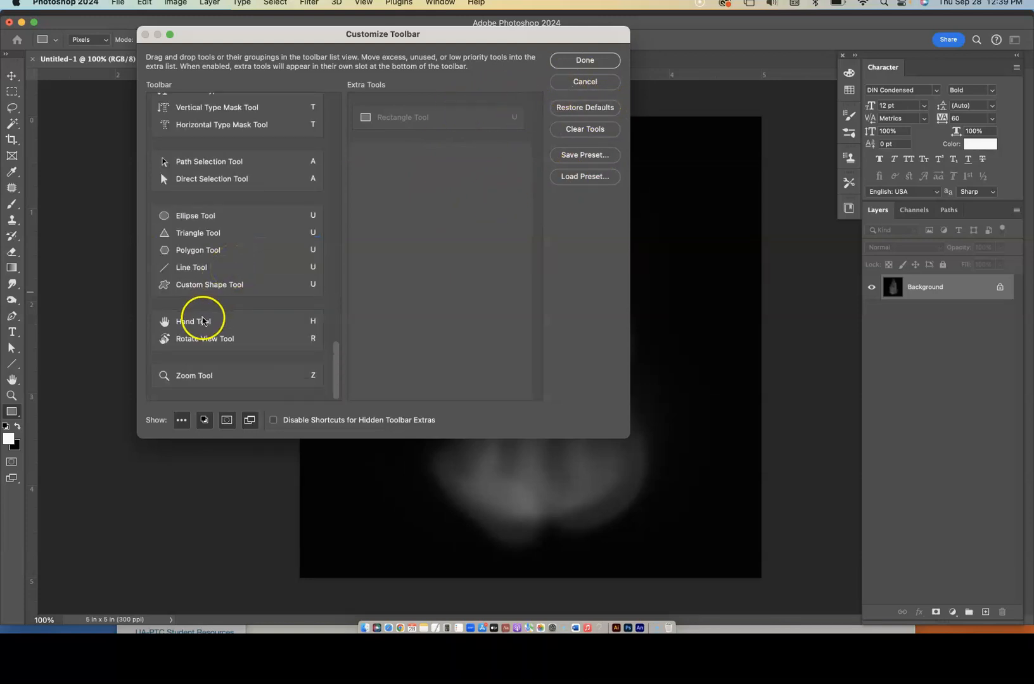
scroll(225, 323, "up", 4)
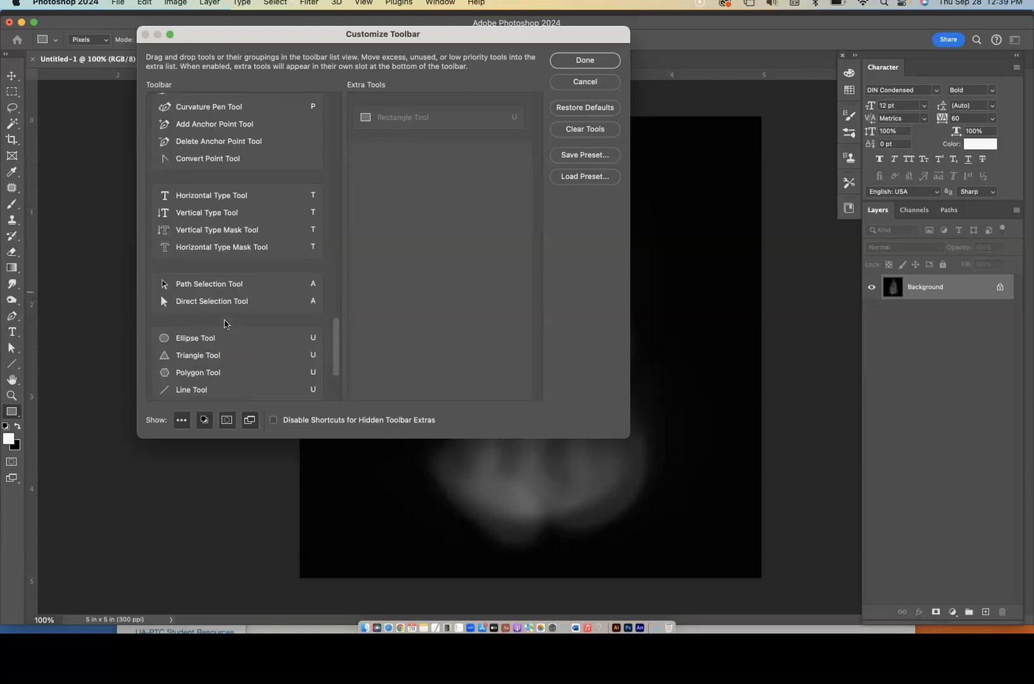
scroll(224, 323, "up", 4)
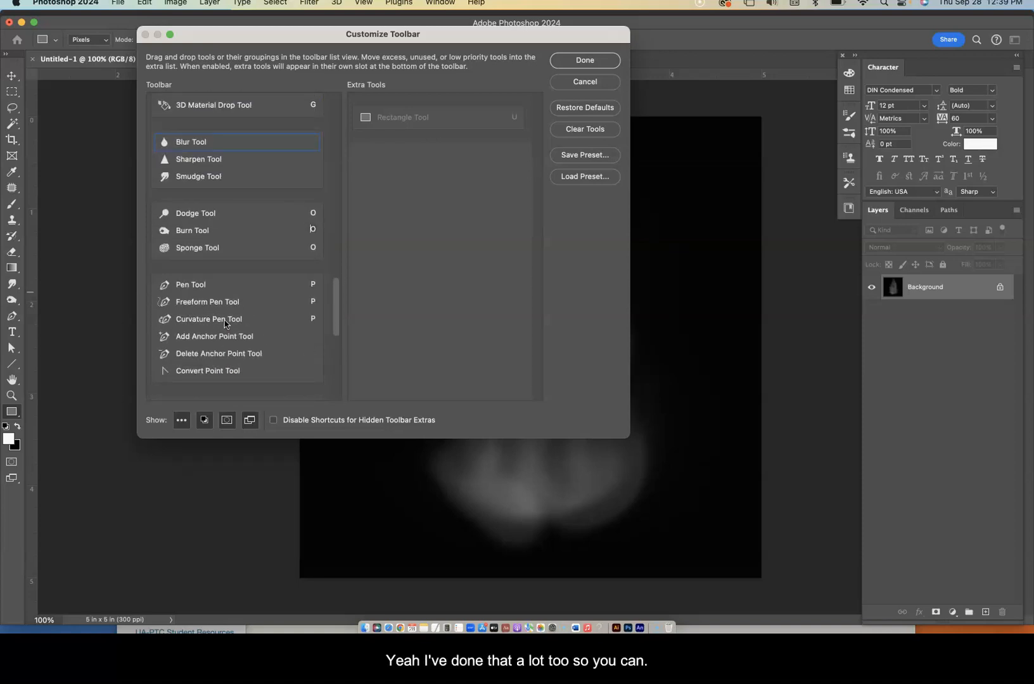
scroll(225, 324, "up", 2)
left_click_drag(163, 219, 11, 303)
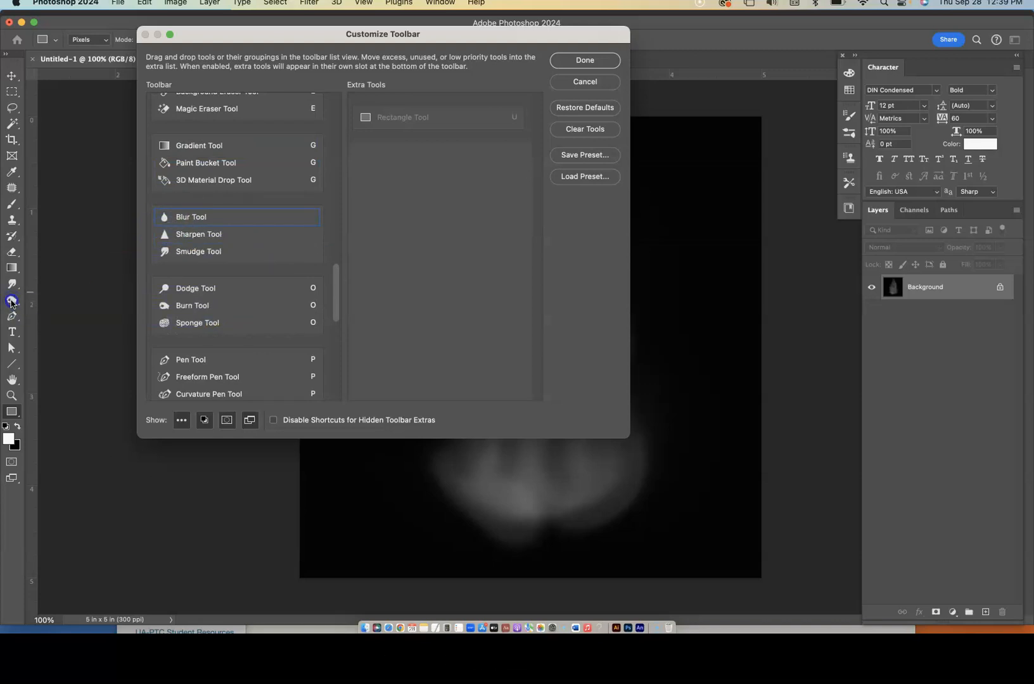
left_click(165, 217)
Look through the earlier tool groups back to the Move Tool, and cancel the toolbar customization
scroll(214, 178, "up", 5)
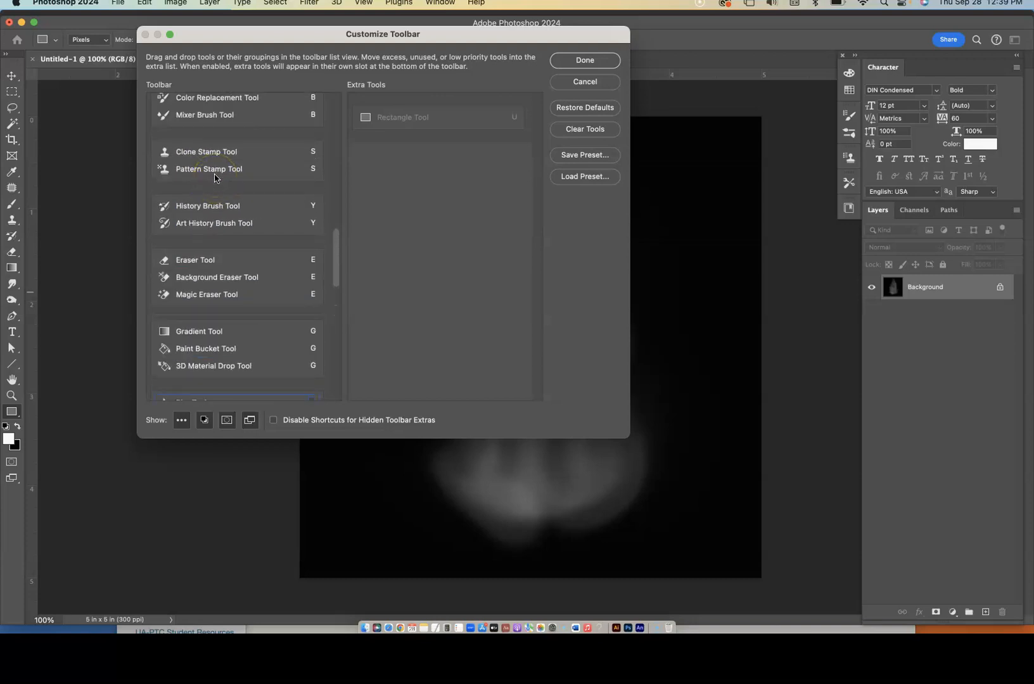
scroll(215, 178, "up", 1)
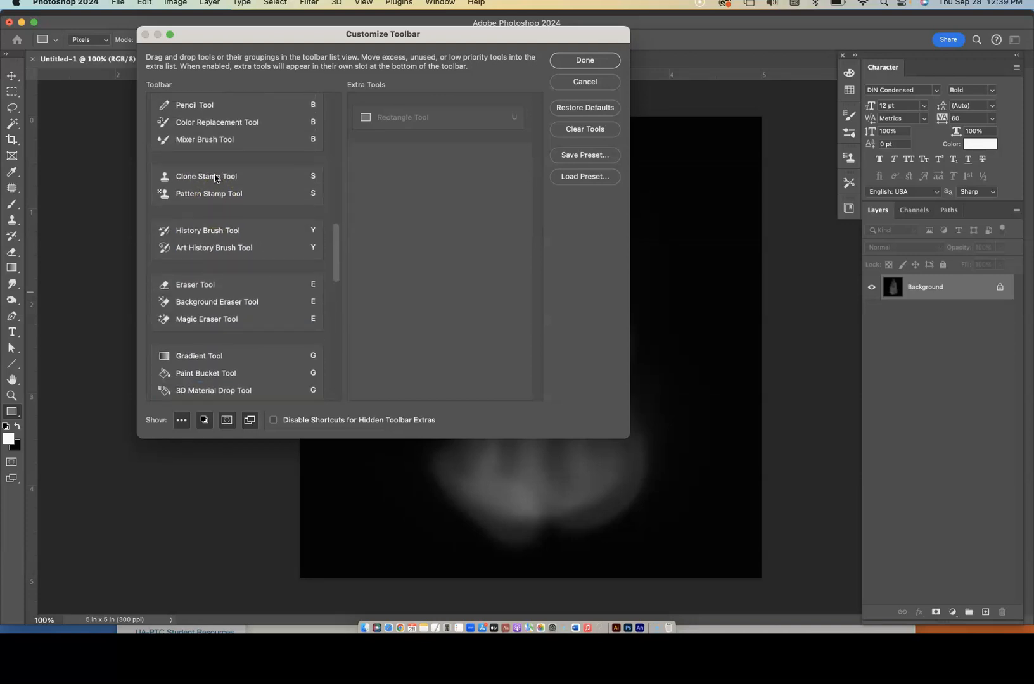
scroll(215, 178, "up", 3)
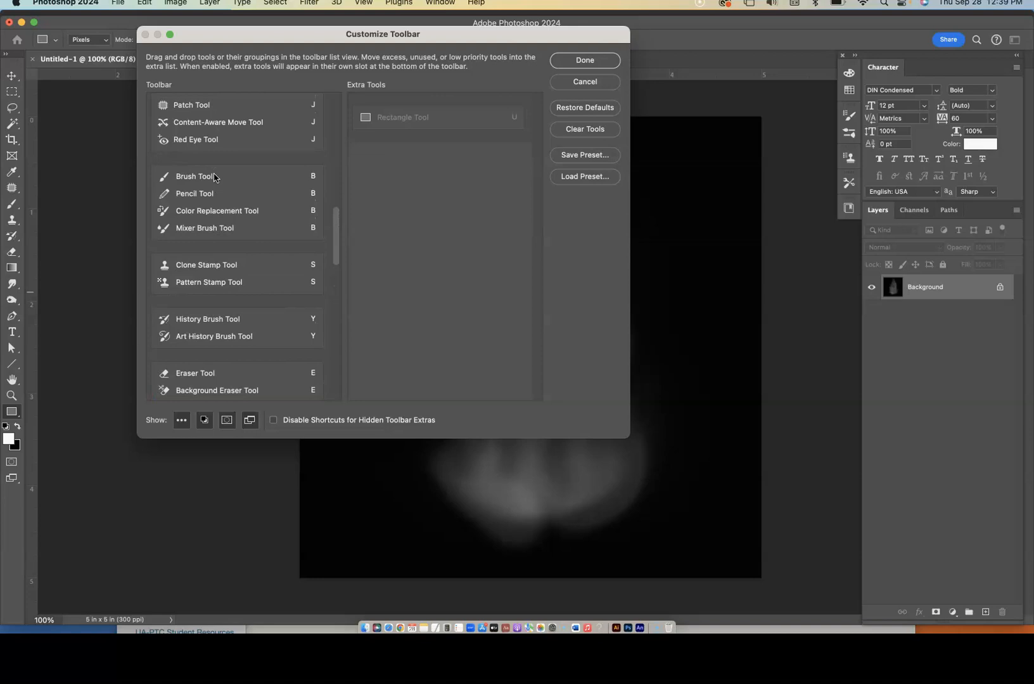
left_click(197, 225)
left_click(195, 142)
left_click(199, 109)
scroll(184, 183, "up", 10)
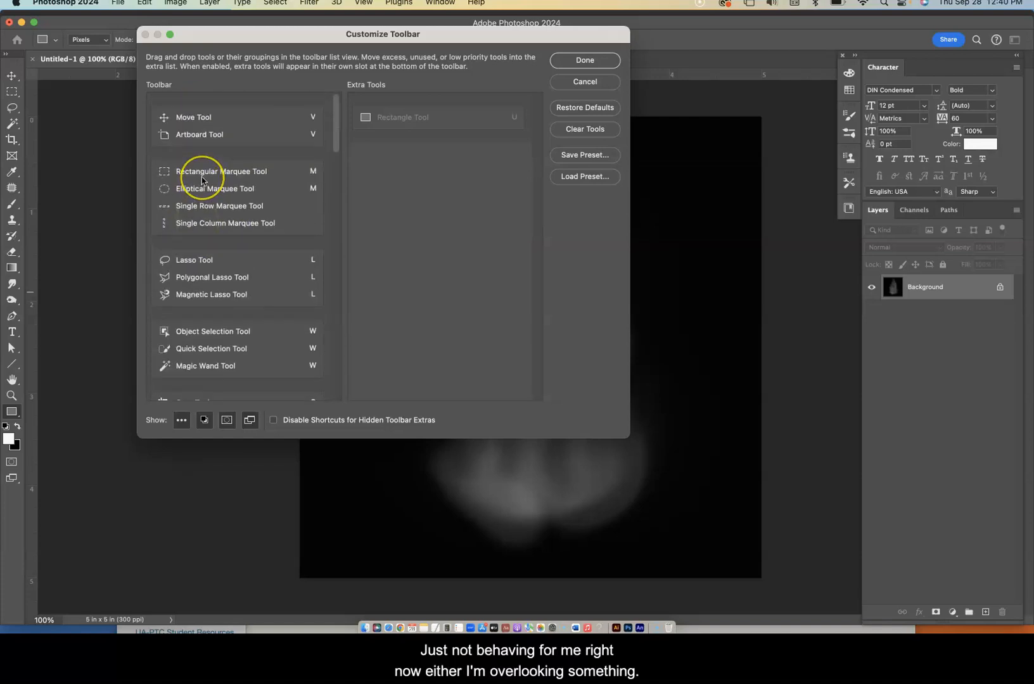
left_click(190, 117)
scroll(212, 241, "down", 6)
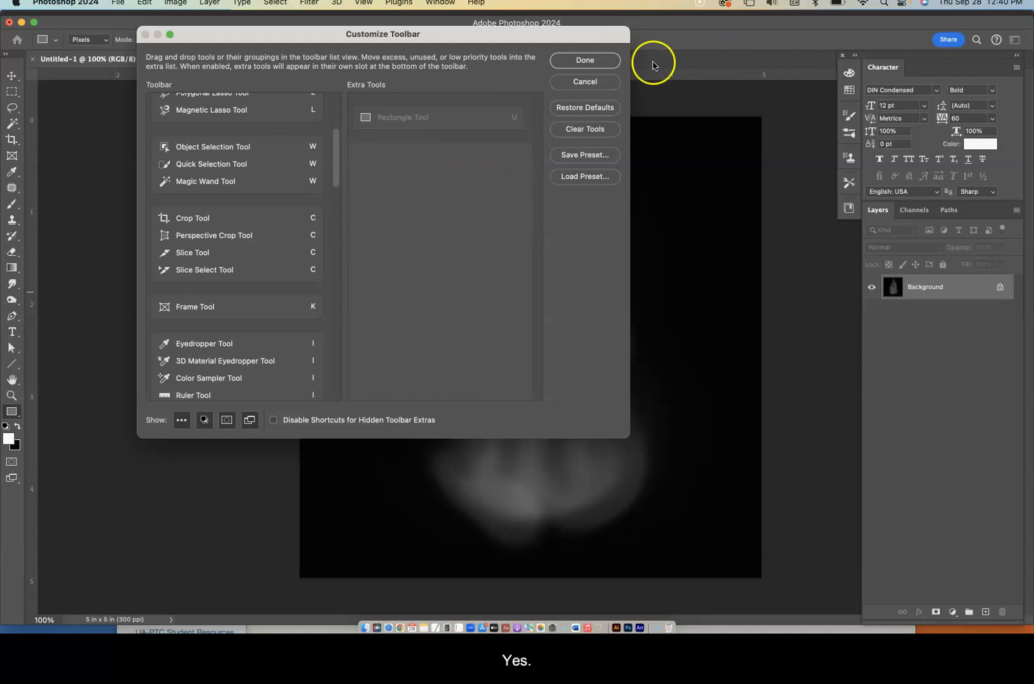
left_click(591, 82)
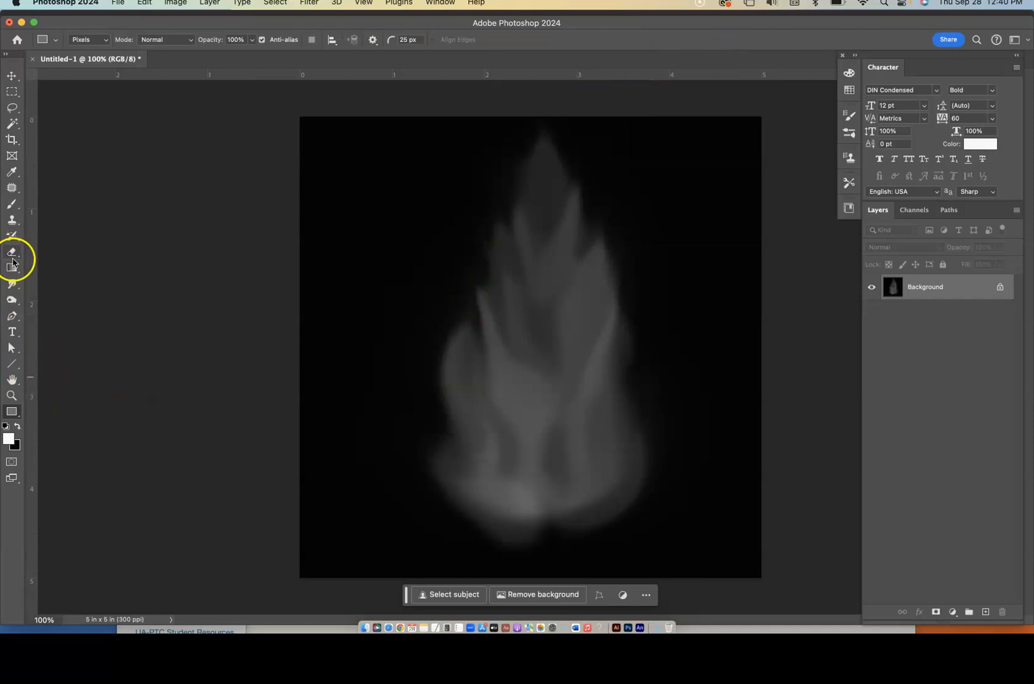
Smudge the plume's base and left side outward and upward with the Smudge Tool to soften the edge
left_click(12, 286)
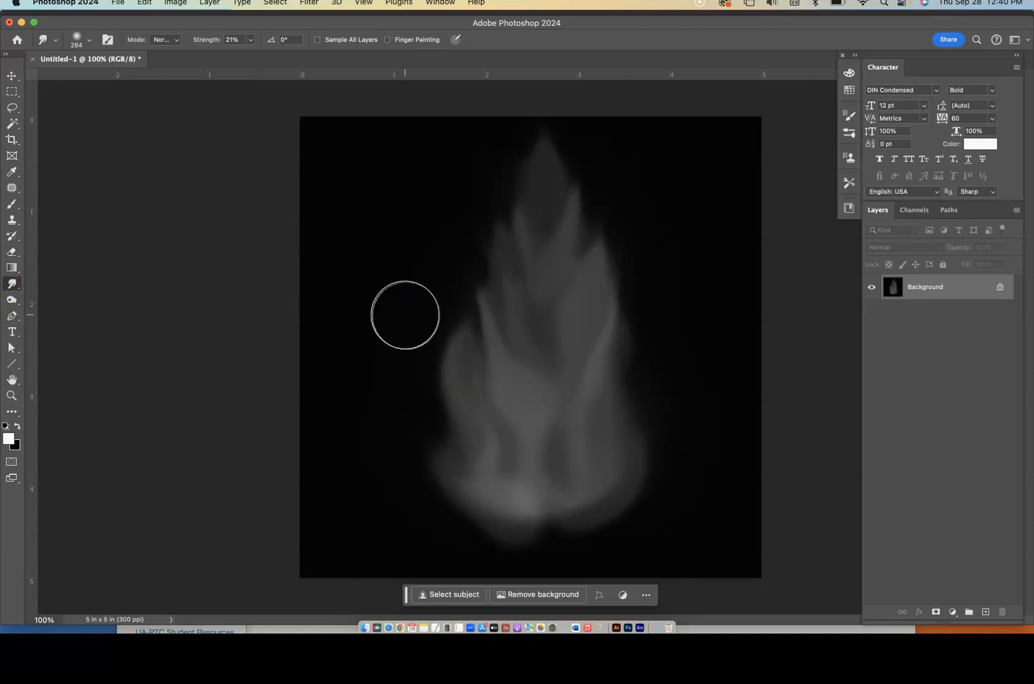
mouse_move(464, 404)
left_mouse_down()
mouse_move(478, 423)
mouse_move(512, 423)
mouse_move(527, 467)
mouse_move(476, 446)
mouse_move(419, 385)
left_mouse_up()
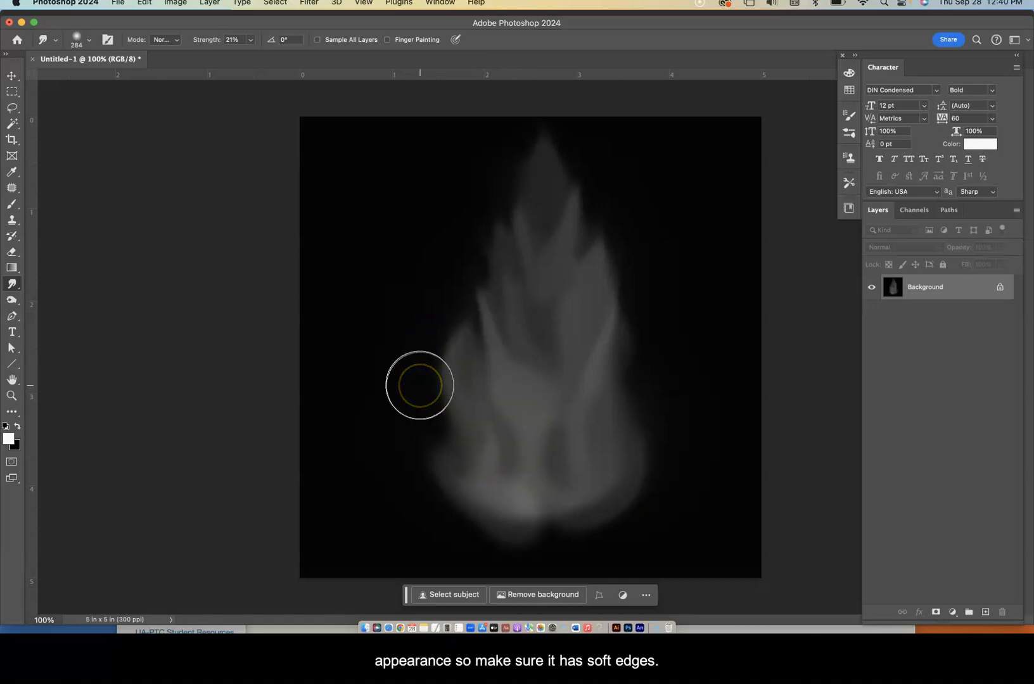
mouse_move(538, 521)
left_mouse_down()
mouse_move(587, 465)
mouse_move(555, 504)
left_mouse_up()
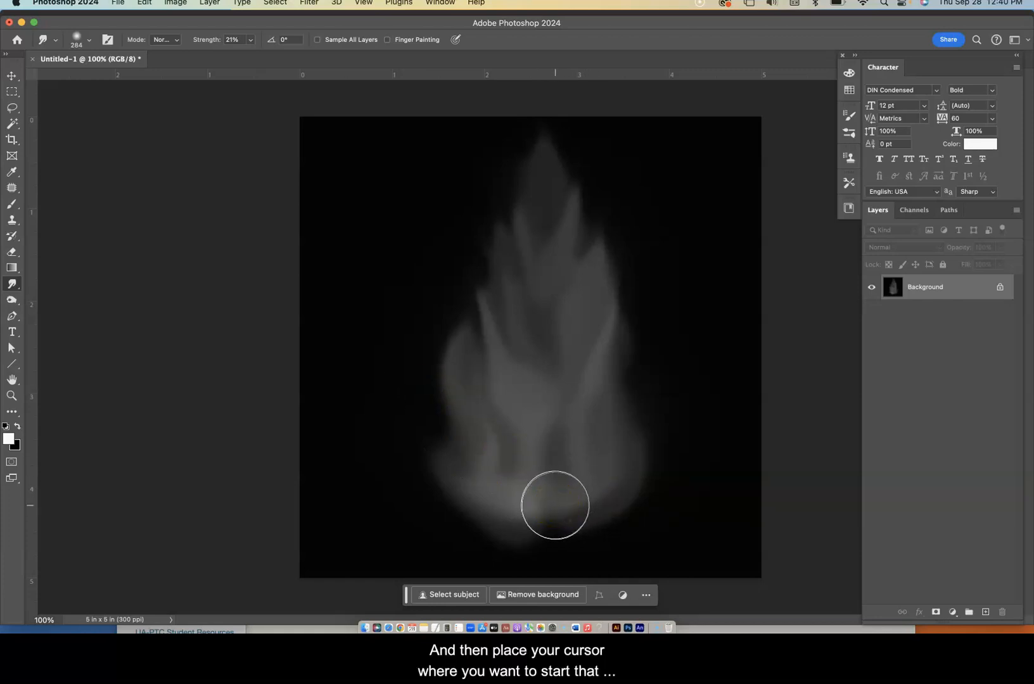
mouse_move(554, 504)
left_mouse_down()
mouse_move(547, 520)
mouse_move(538, 515)
left_mouse_up()
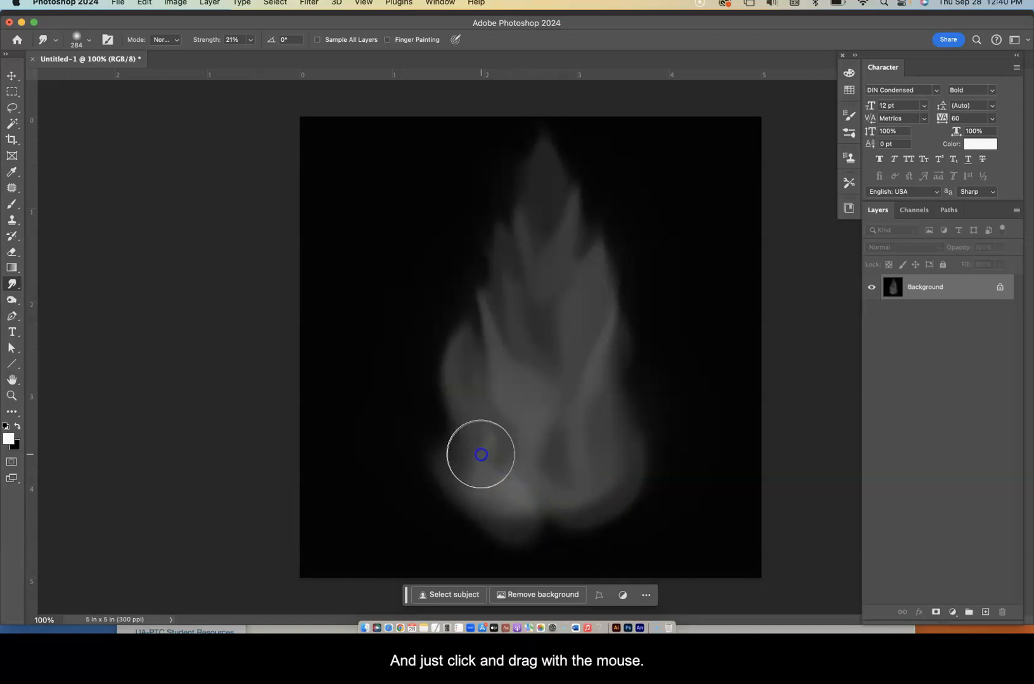
mouse_move(441, 388)
left_mouse_down()
mouse_move(481, 452)
mouse_move(421, 381)
mouse_move(412, 307)
left_mouse_up()
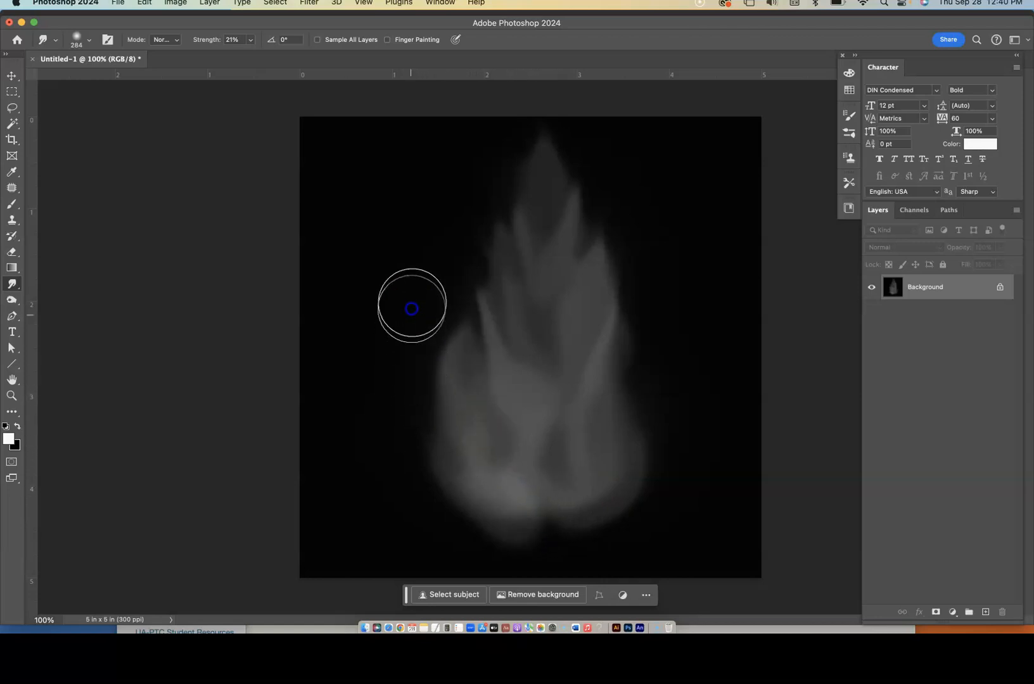
Smudge the plume's lower right side and base outward and upward, and soften the upper left wisp
left_click_drag(622, 461, 661, 359)
mouse_move(610, 513)
left_mouse_down()
mouse_move(597, 527)
mouse_move(682, 472)
left_mouse_up()
left_click_drag(556, 509, 591, 467)
left_click_drag(507, 507, 558, 498)
mouse_move(492, 262)
left_mouse_down()
mouse_move(500, 279)
mouse_move(468, 291)
mouse_move(466, 254)
left_mouse_up()
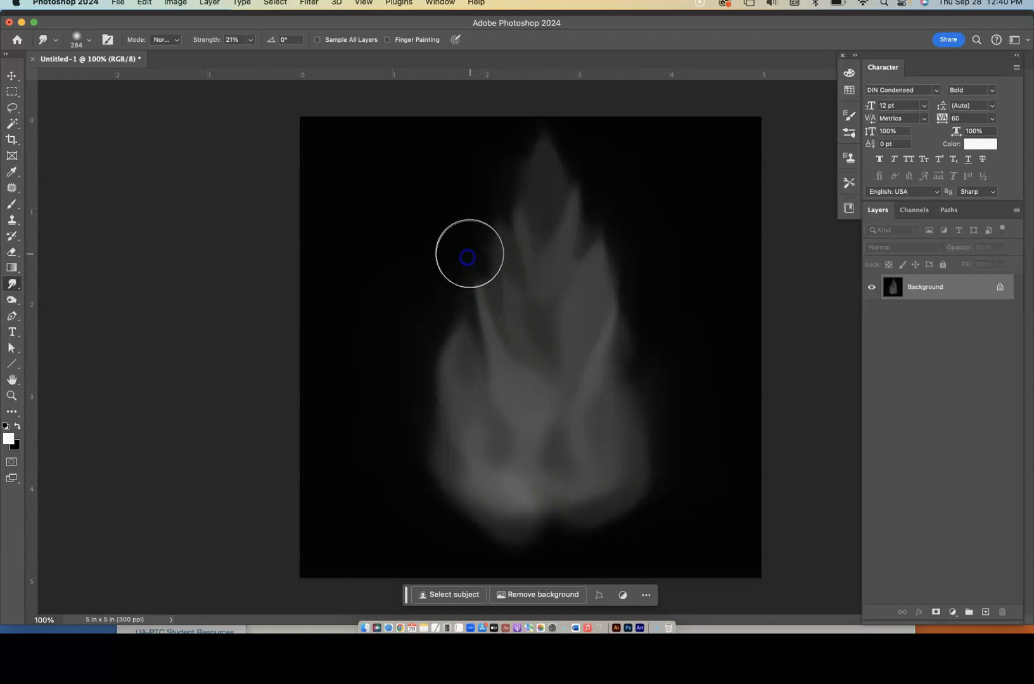
Set up the Brush Tool with 8% opacity and a size of 41 px
left_click(11, 203)
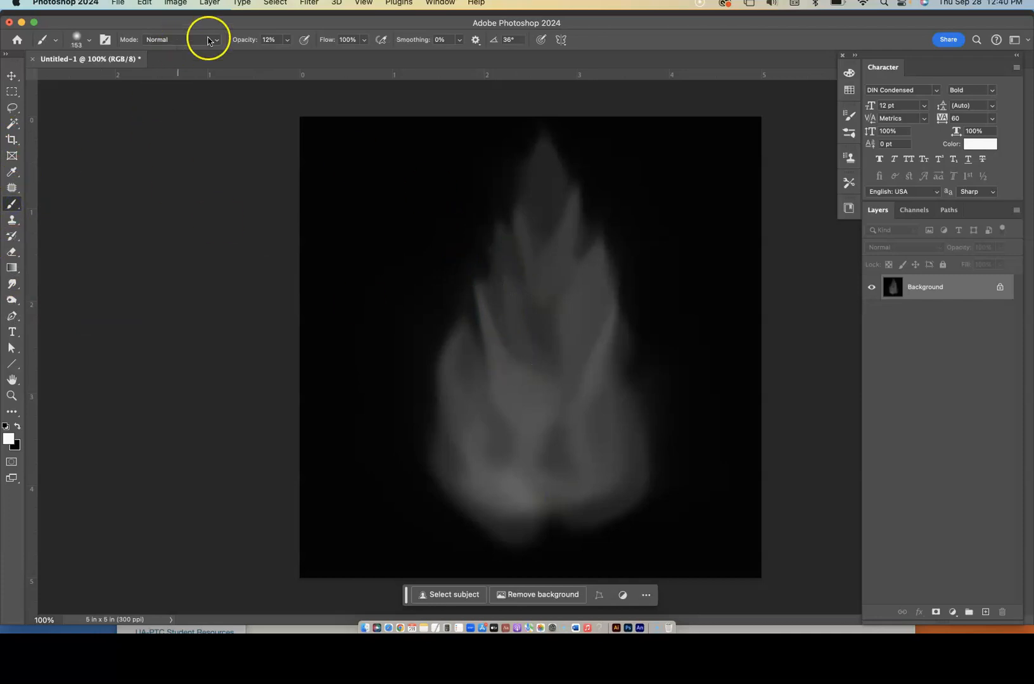
left_click(287, 41)
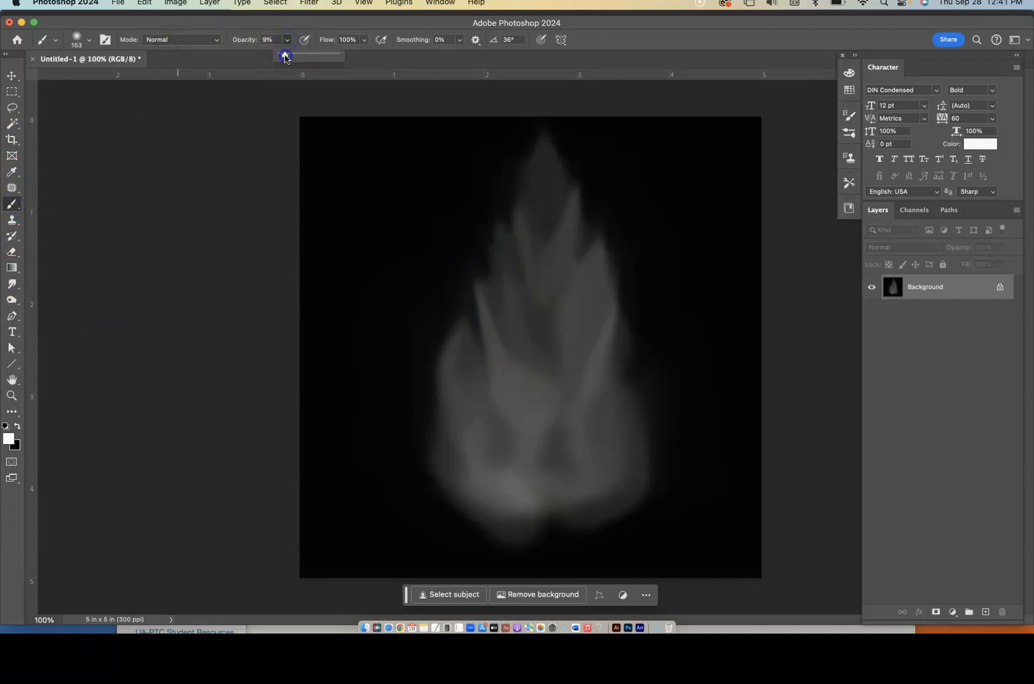
left_click(77, 40)
left_click_drag(77, 76, 86, 77)
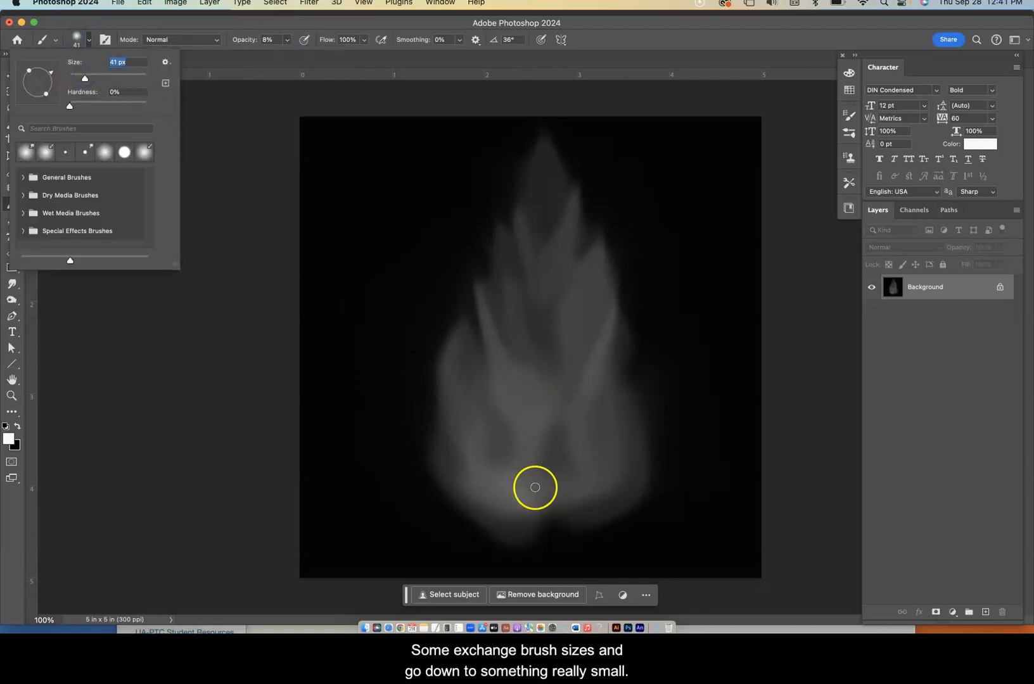
Try a faint highlight stroke across the plume's lower left base, undo it, and set the brush size to 30 px
left_click_drag(536, 499, 479, 473)
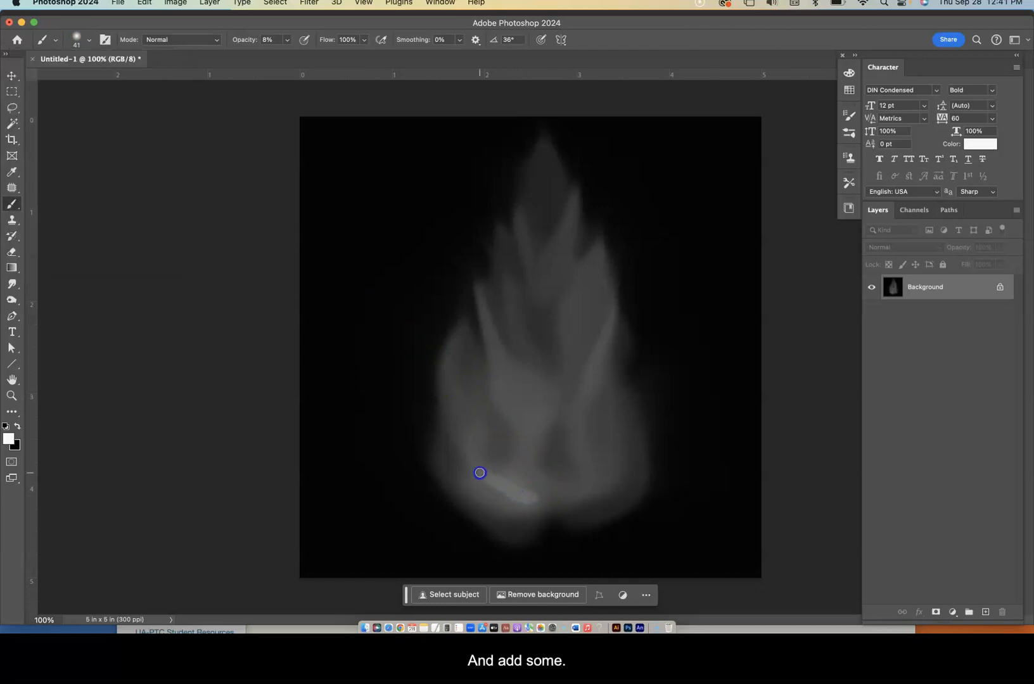
key("super+z")
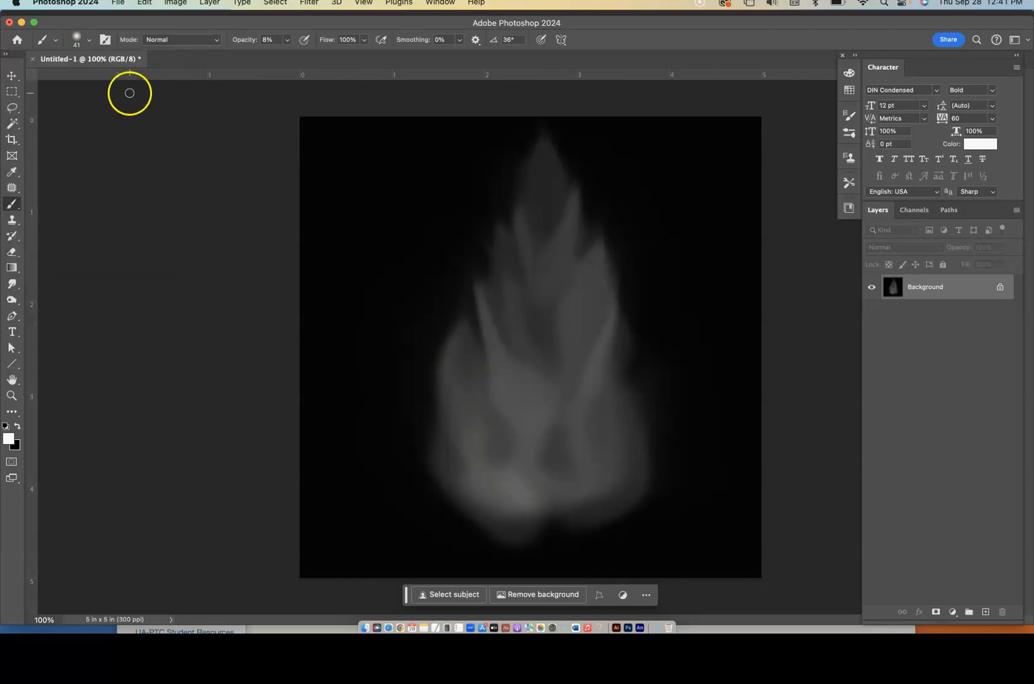
left_click(76, 39)
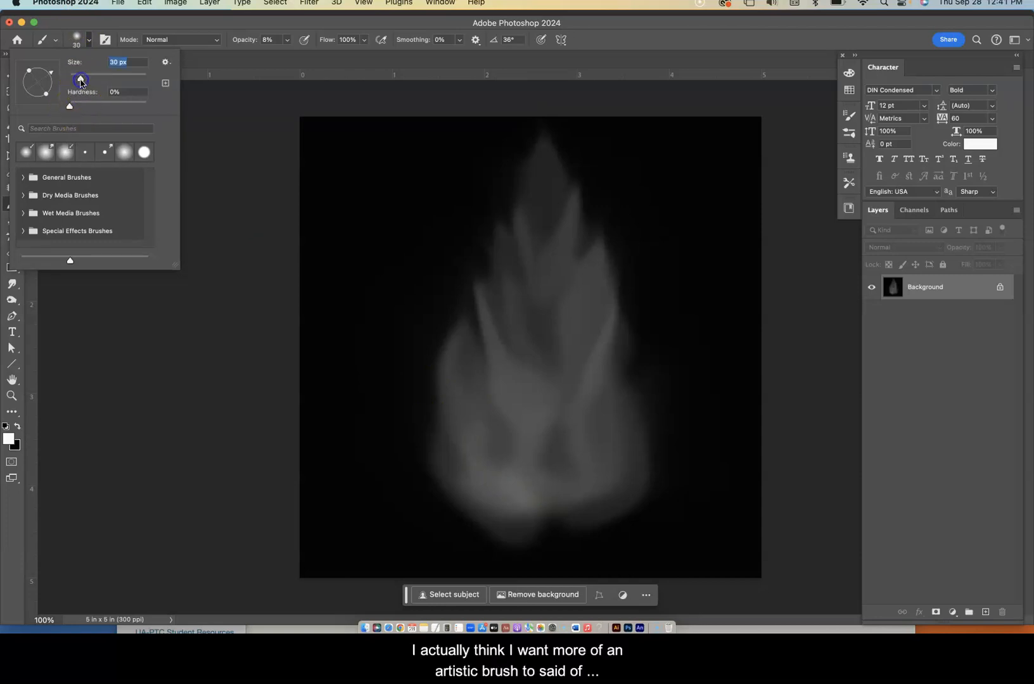
left_click(78, 39)
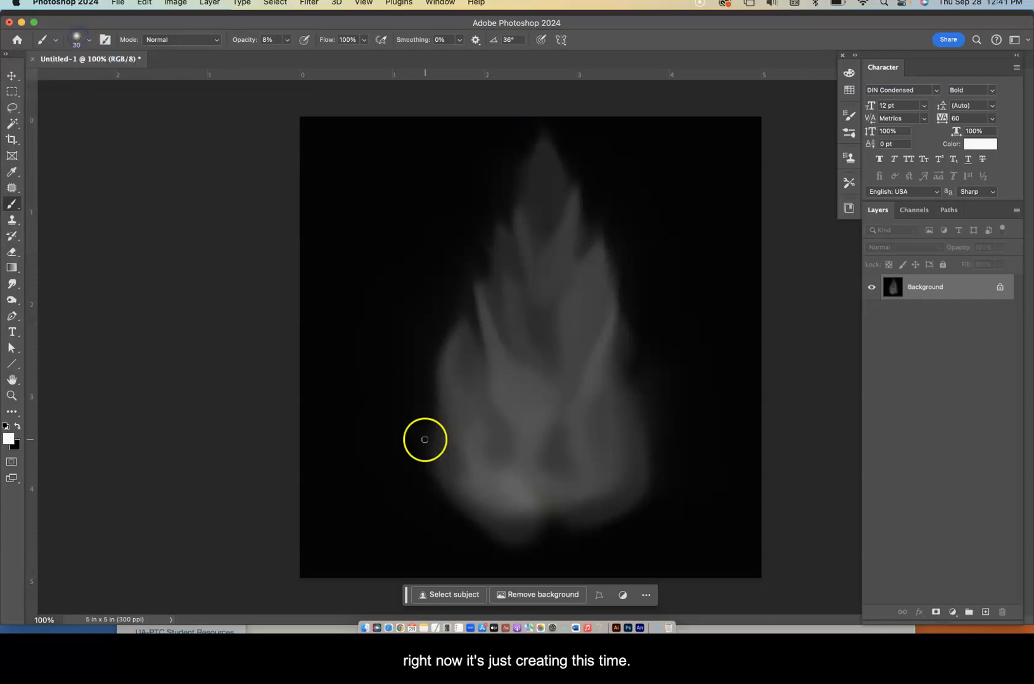
Try painting thin highlight strokes from the plume's base up through its lower left side
mouse_move(515, 503)
left_mouse_down()
mouse_move(483, 462)
mouse_move(476, 387)
left_mouse_up()
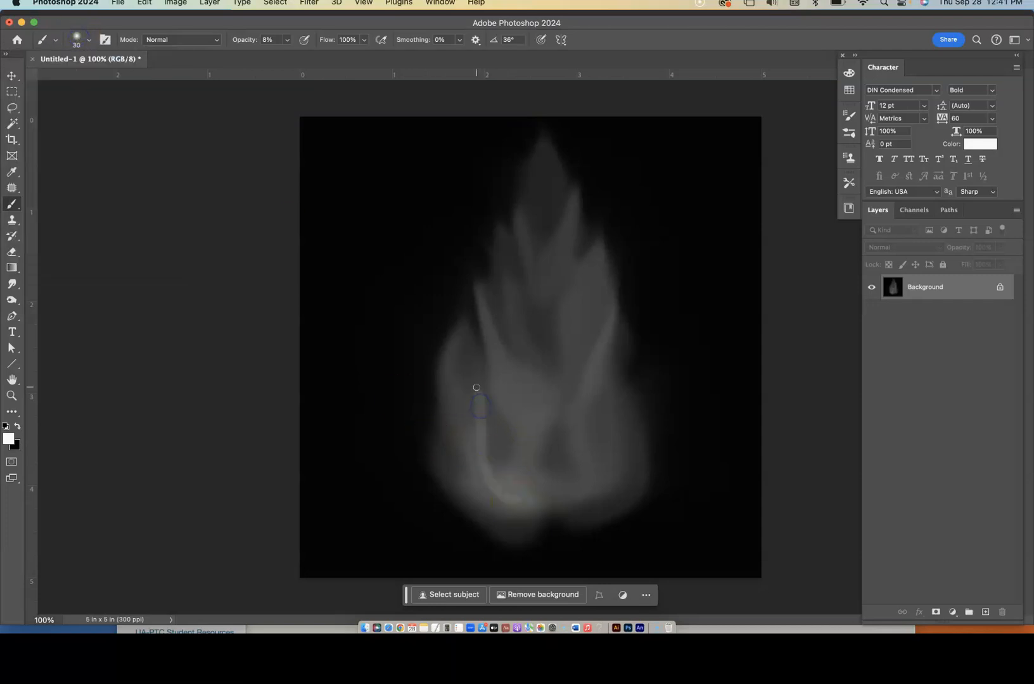
mouse_move(531, 443)
left_mouse_down()
mouse_move(534, 410)
mouse_move(502, 362)
mouse_move(544, 444)
mouse_move(524, 496)
mouse_move(485, 442)
mouse_move(487, 461)
mouse_move(494, 431)
mouse_move(497, 499)
mouse_move(486, 415)
mouse_move(524, 489)
mouse_move(500, 487)
mouse_move(509, 506)
mouse_move(479, 408)
mouse_move(486, 491)
mouse_move(525, 510)
mouse_move(511, 510)
mouse_move(414, 406)
left_mouse_up()
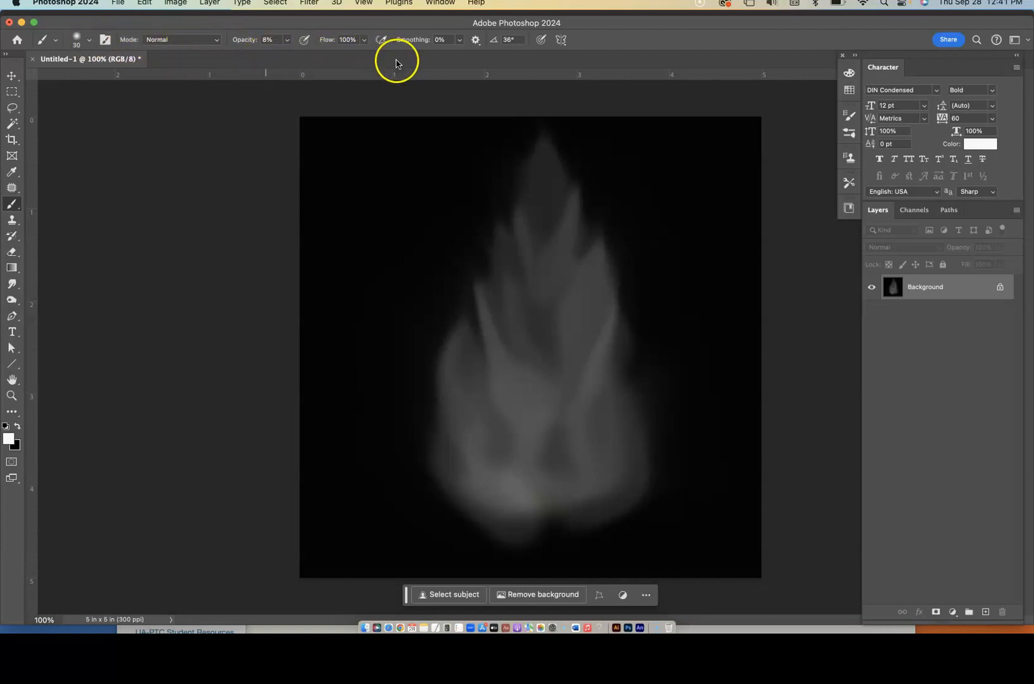
Pick the Kyle's Paintbox - Wet Blender 50 brush from the Wet Media Brushes presets
left_click(55, 41)
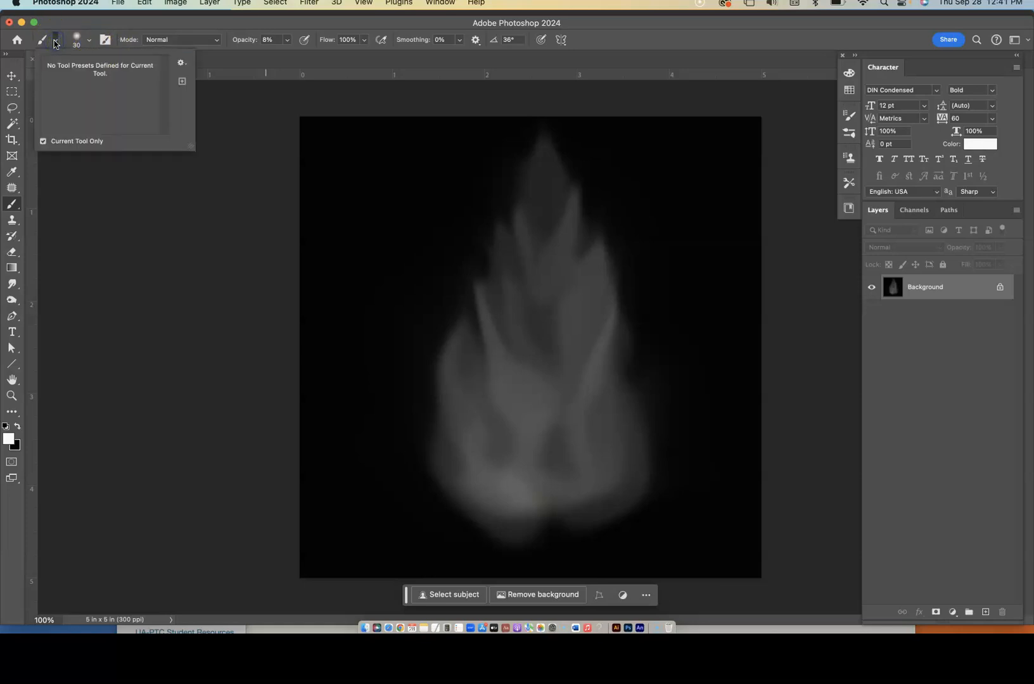
left_click(55, 43)
left_click(90, 41)
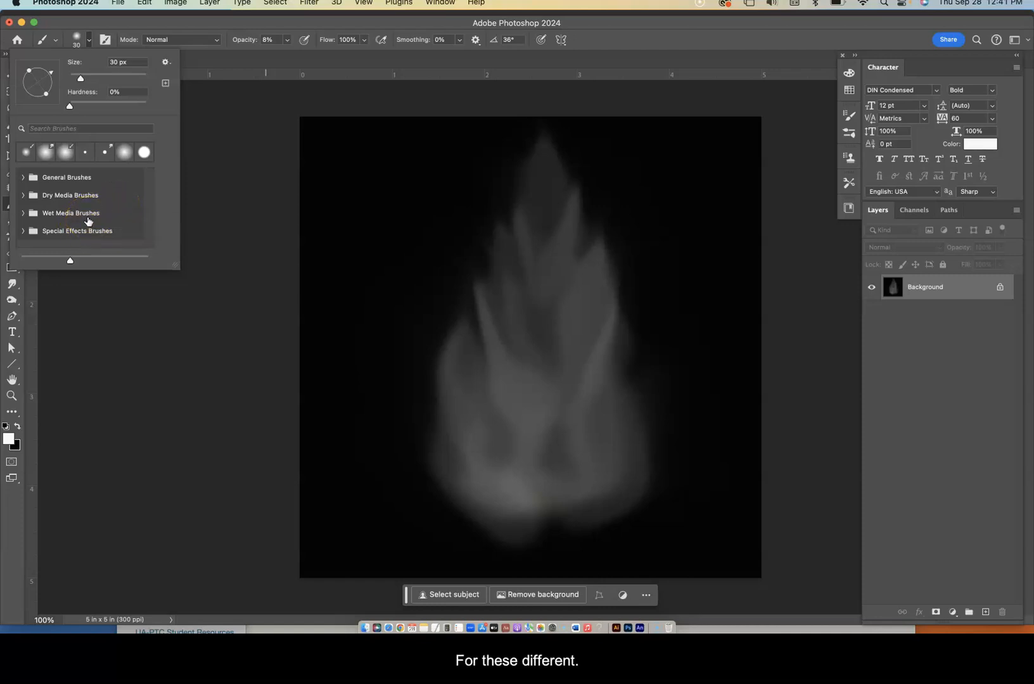
left_click(24, 214)
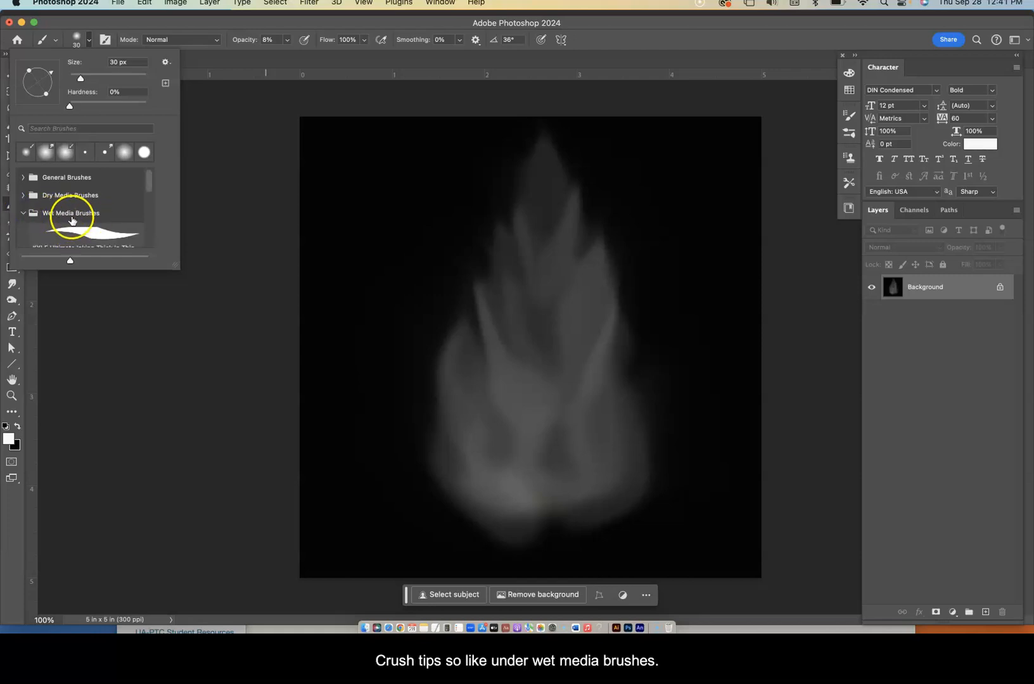
mouse_move(149, 185)
left_mouse_down()
mouse_move(141, 246)
mouse_move(140, 184)
mouse_move(140, 233)
mouse_move(144, 214)
left_mouse_up()
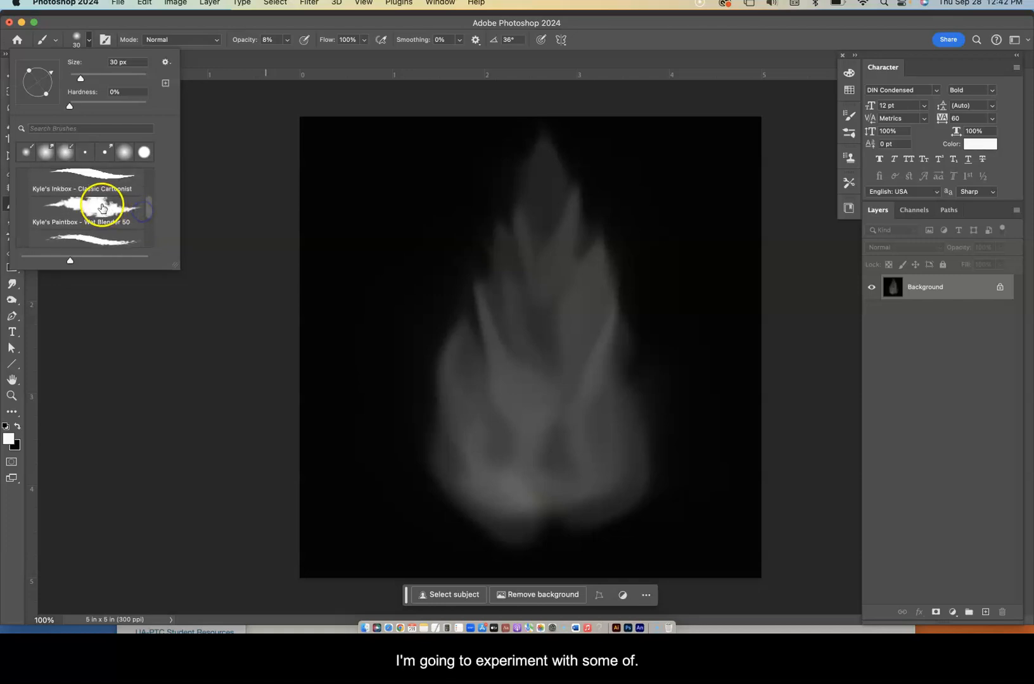
left_click(102, 204)
Smudge the plume's left edge, right edge, middle and lower left base into rough-edged patches with the wet blender
left_click(467, 410)
left_click_drag(440, 361, 449, 330)
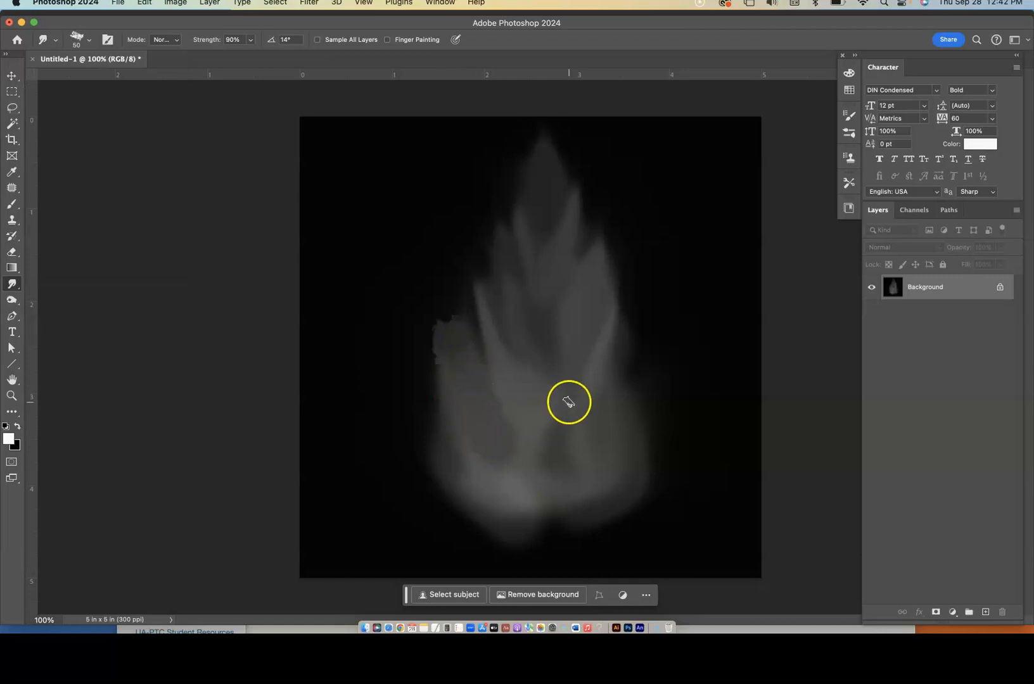
left_click_drag(617, 360, 632, 322)
mouse_move(579, 442)
left_mouse_down()
mouse_move(554, 437)
mouse_move(530, 356)
left_mouse_up()
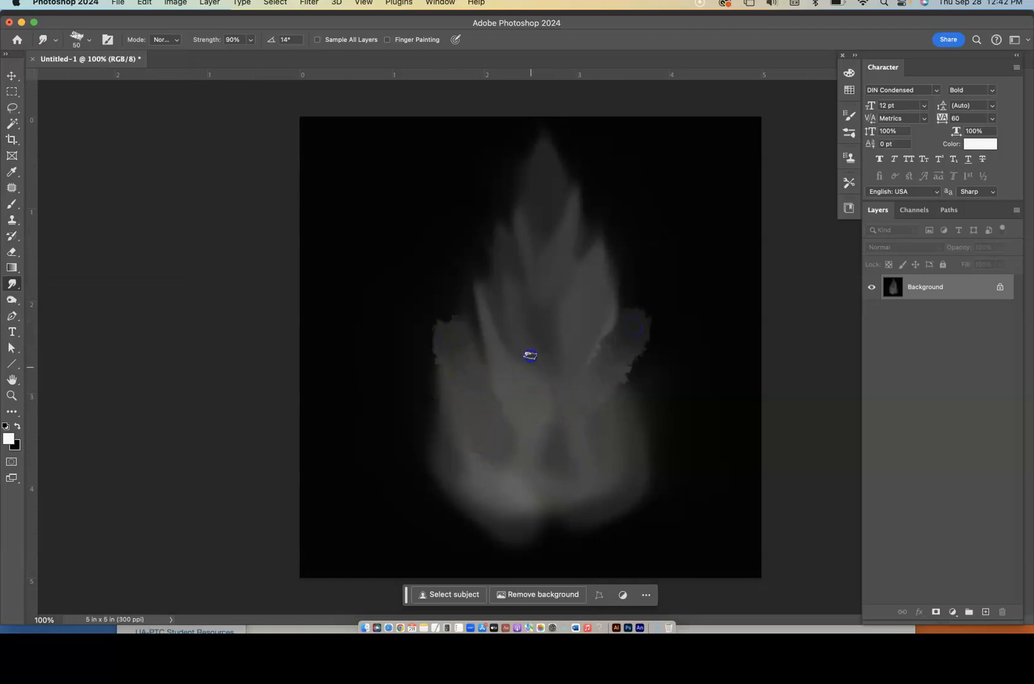
left_click_drag(501, 502, 454, 492)
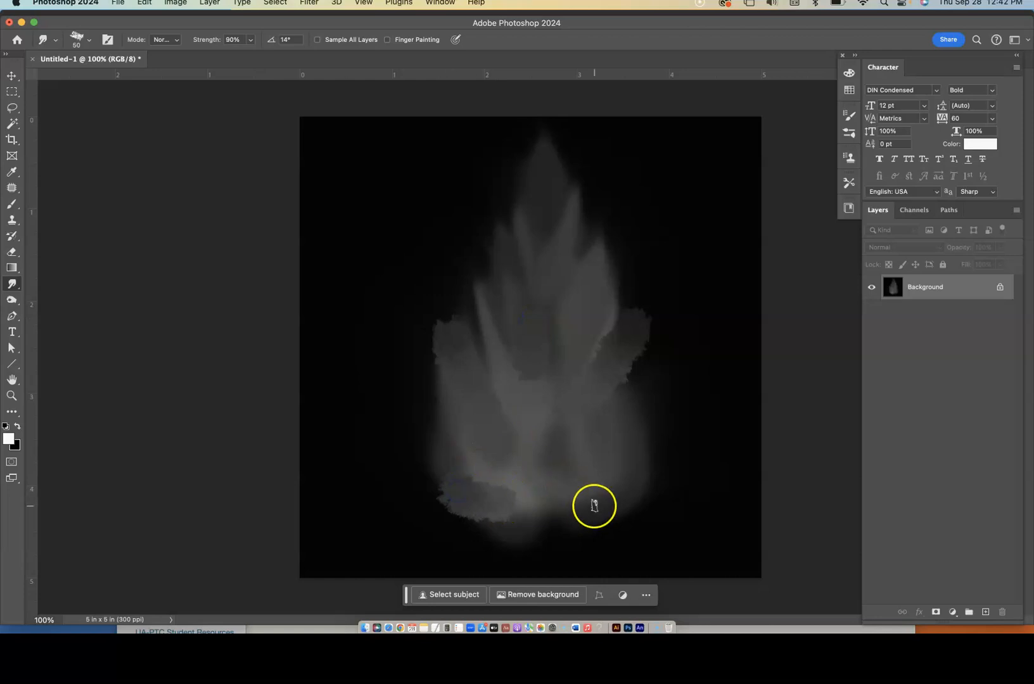
Smudge the plume's upper left and right wisps, lower right side and the area beside the tip outward with the wet blender
left_click_drag(505, 304, 494, 263)
left_click_drag(568, 273, 589, 214)
left_click_drag(552, 391, 556, 382)
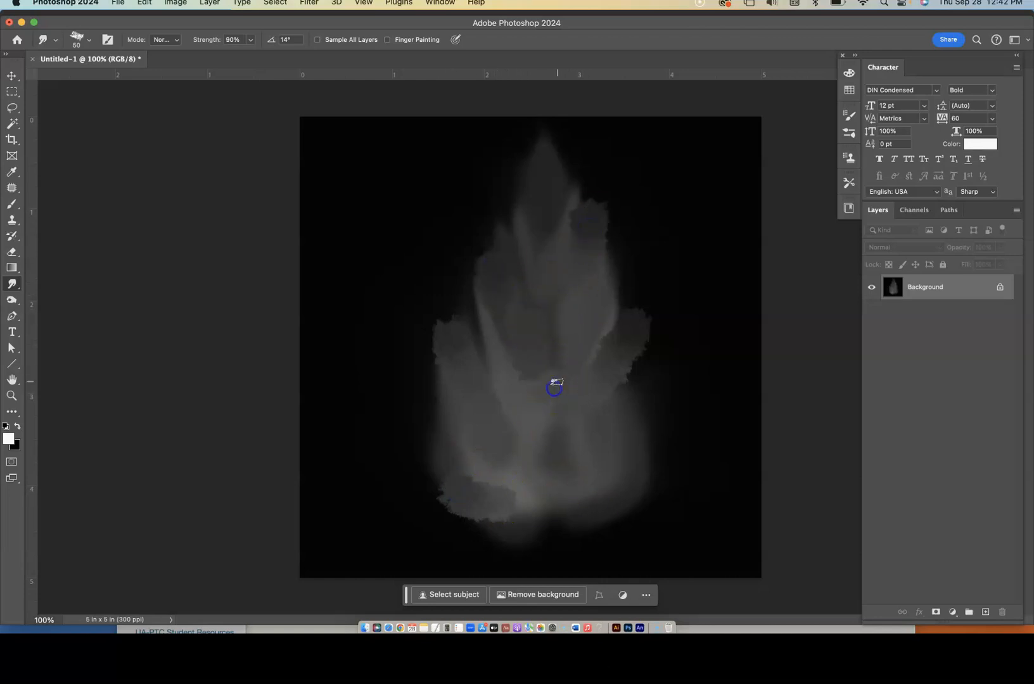
mouse_move(576, 459)
left_mouse_down()
mouse_move(589, 432)
mouse_move(636, 431)
mouse_move(625, 443)
mouse_move(648, 401)
left_mouse_up()
left_click(515, 192)
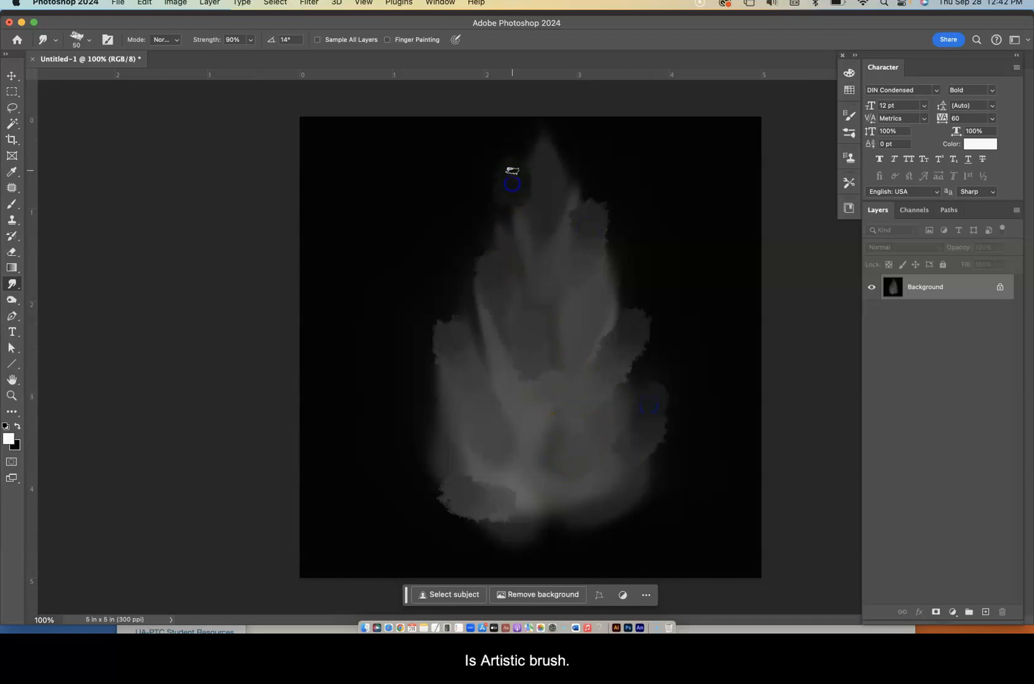
Try a Kyle's Inkbox - Classic Cartoonist brush stroke across the plume's lower right side and undo it
left_click(89, 42)
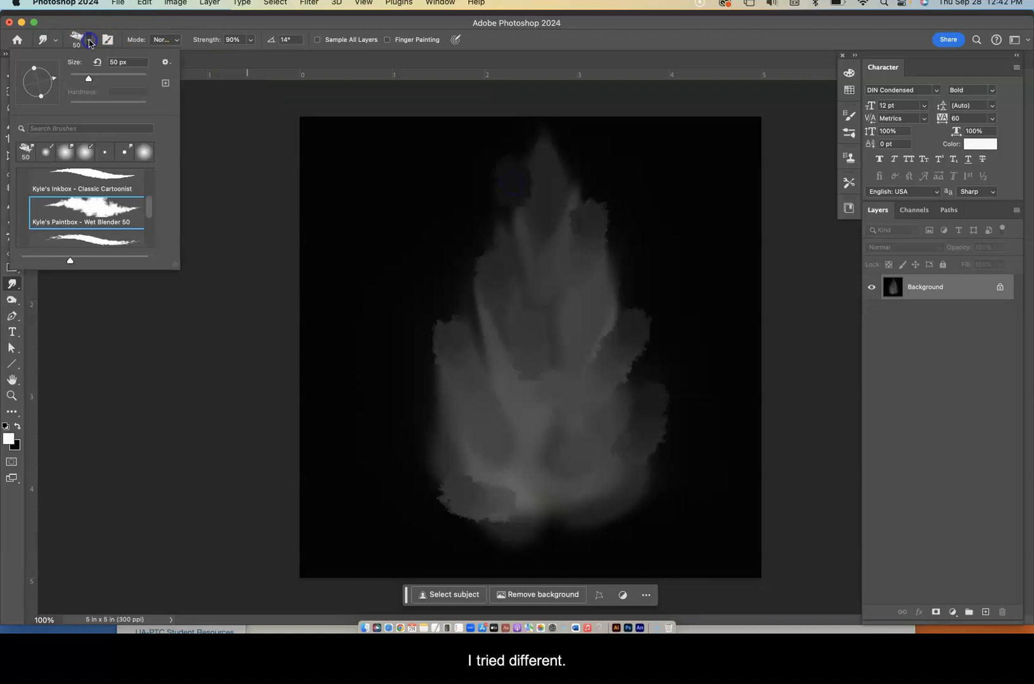
left_click(103, 172)
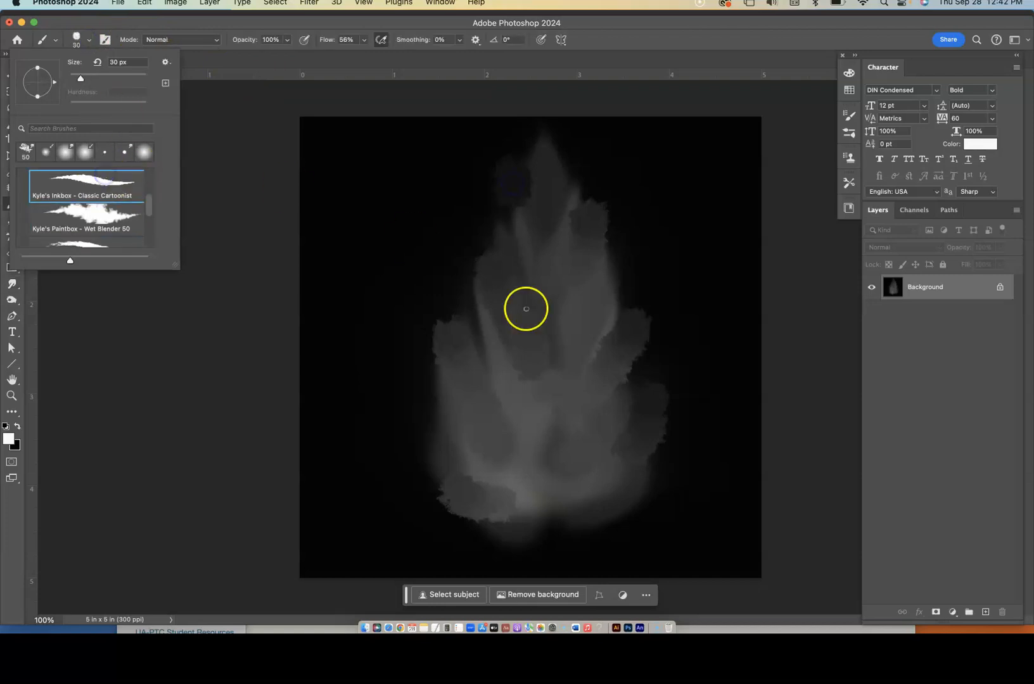
left_click_drag(556, 457, 623, 383)
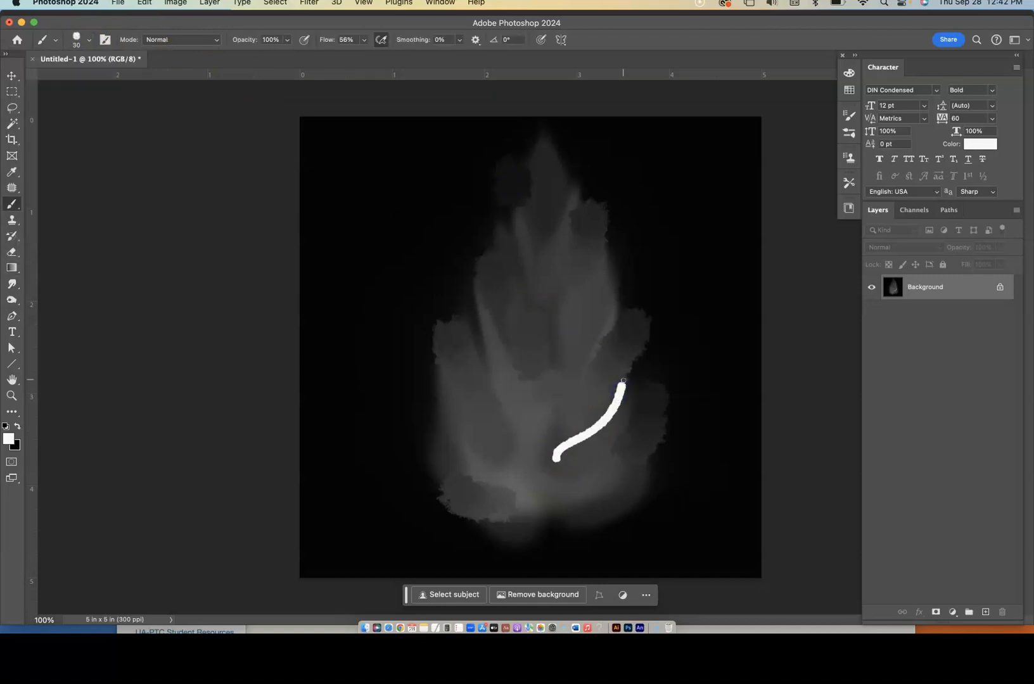
key("super+z")
Set the brush opacity to 8% and test faint dabs at the plume's lower left base
left_click(288, 40)
left_click_drag(290, 54, 234, 53)
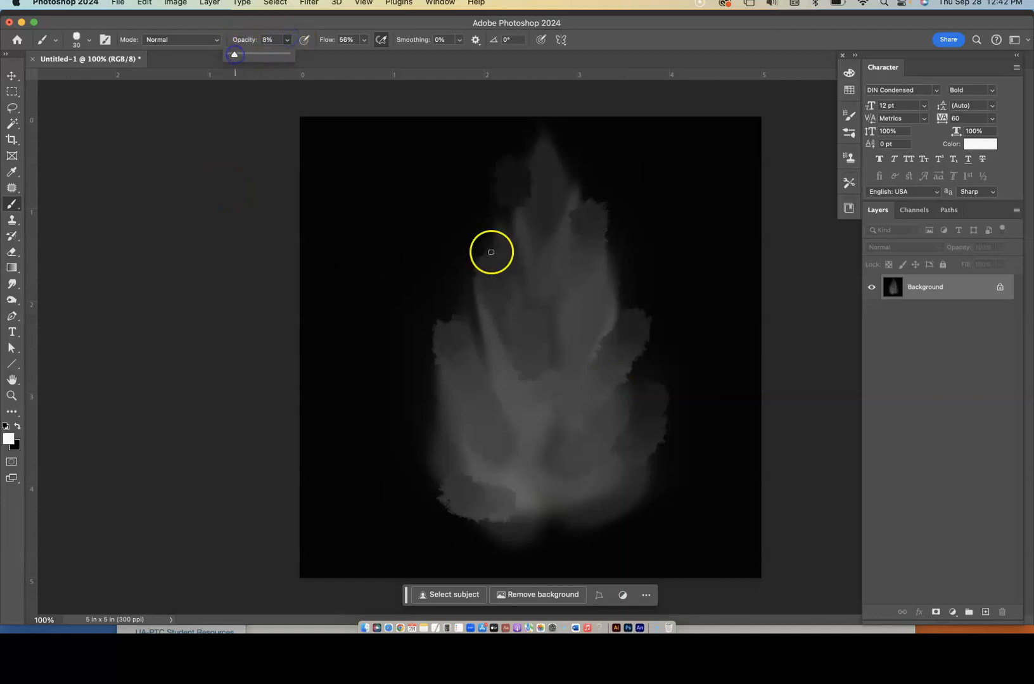
left_click(490, 480)
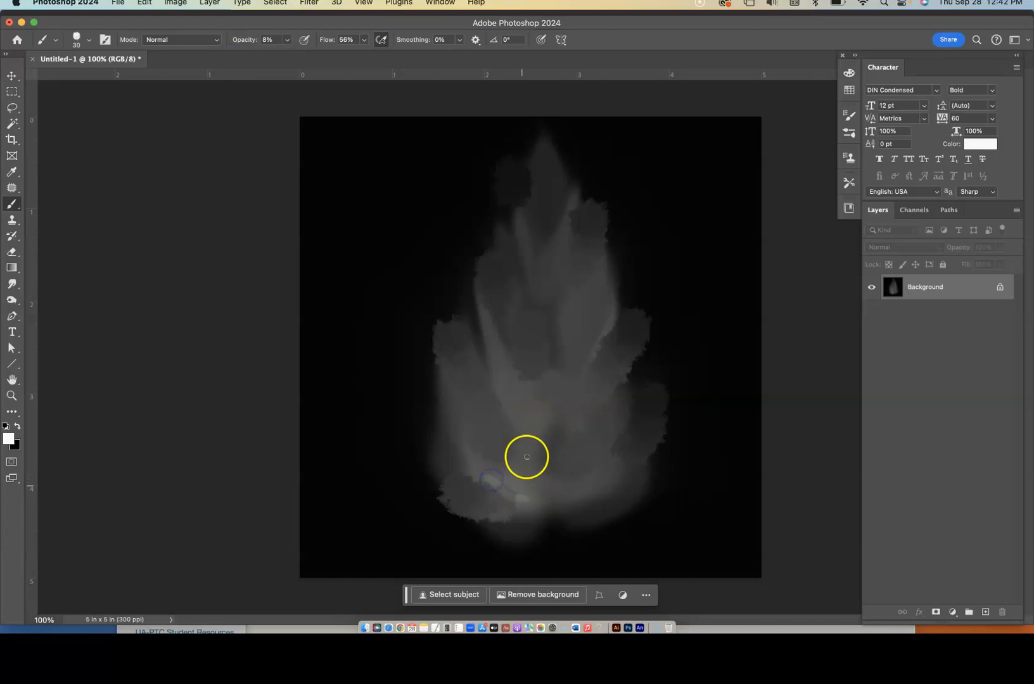
Switch to the Soft Round Pressure Size brush from the General Brushes presets
left_click(90, 42)
mouse_move(147, 210)
left_mouse_down()
mouse_move(145, 237)
mouse_move(145, 178)
left_mouse_up()
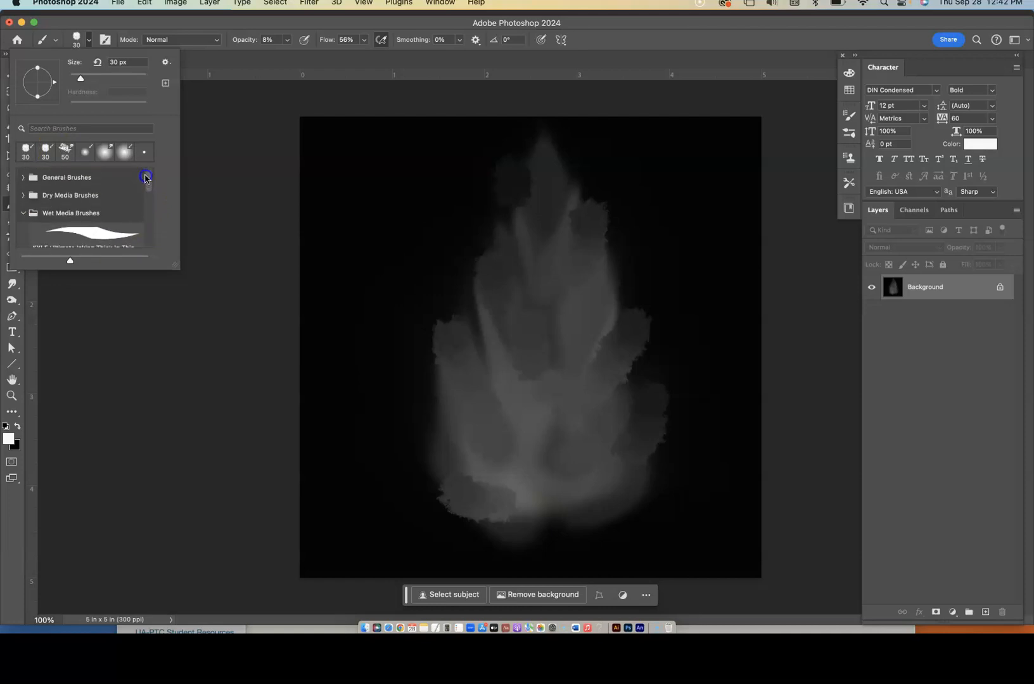
left_click(23, 213)
left_click(22, 179)
left_click_drag(139, 174, 149, 198)
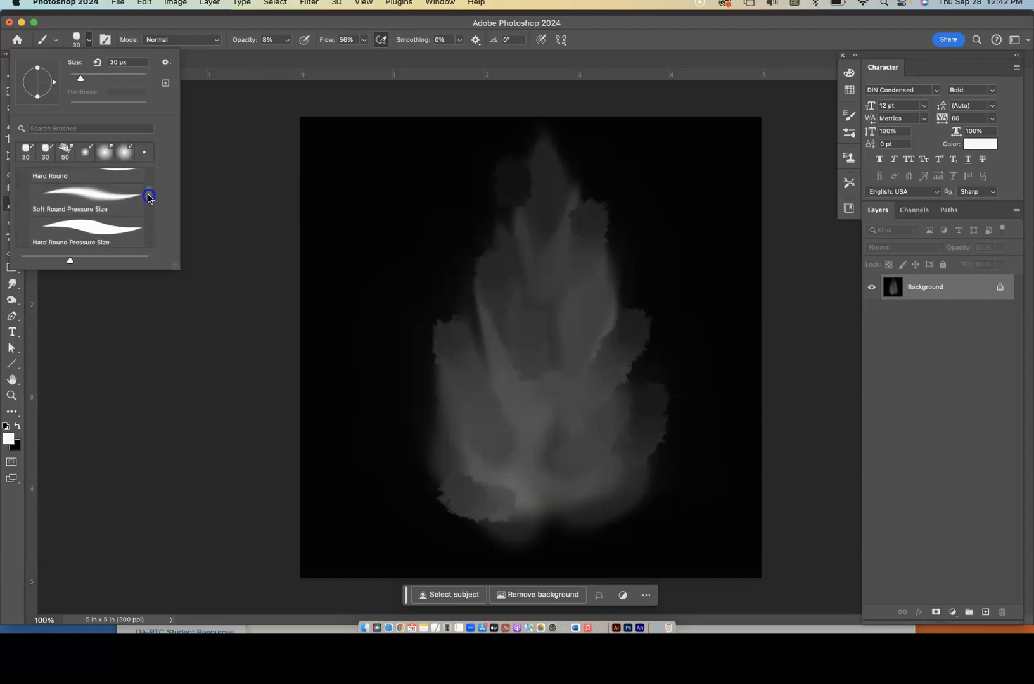
left_click(93, 191)
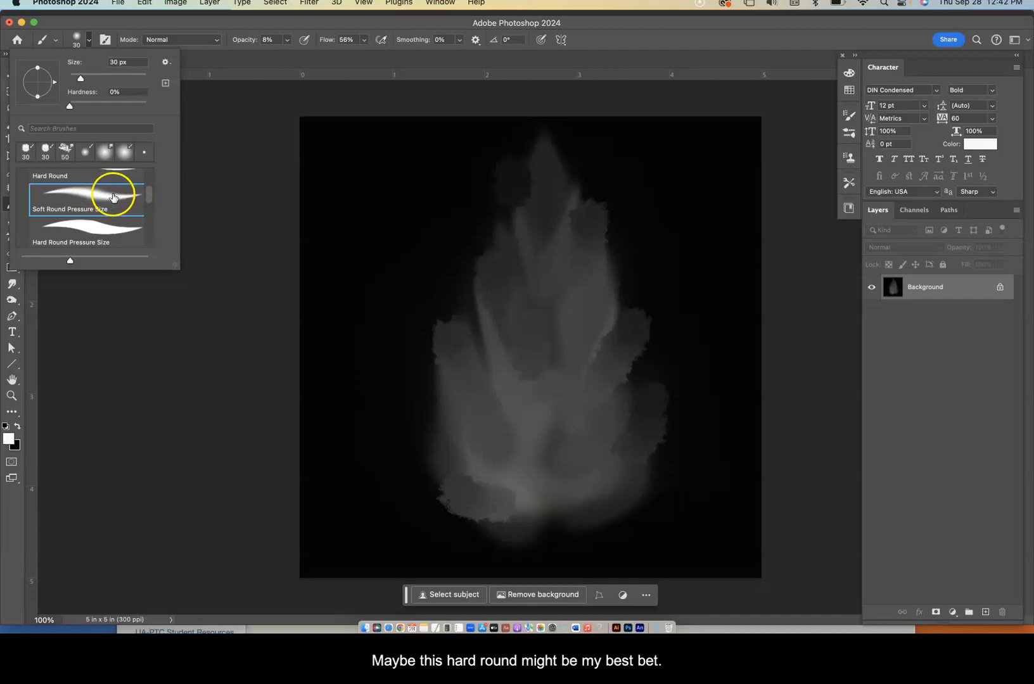
Paint thin, faint highlight strokes from the plume's base up its left side and centre, along the right wisp and near the tip
left_click(537, 488)
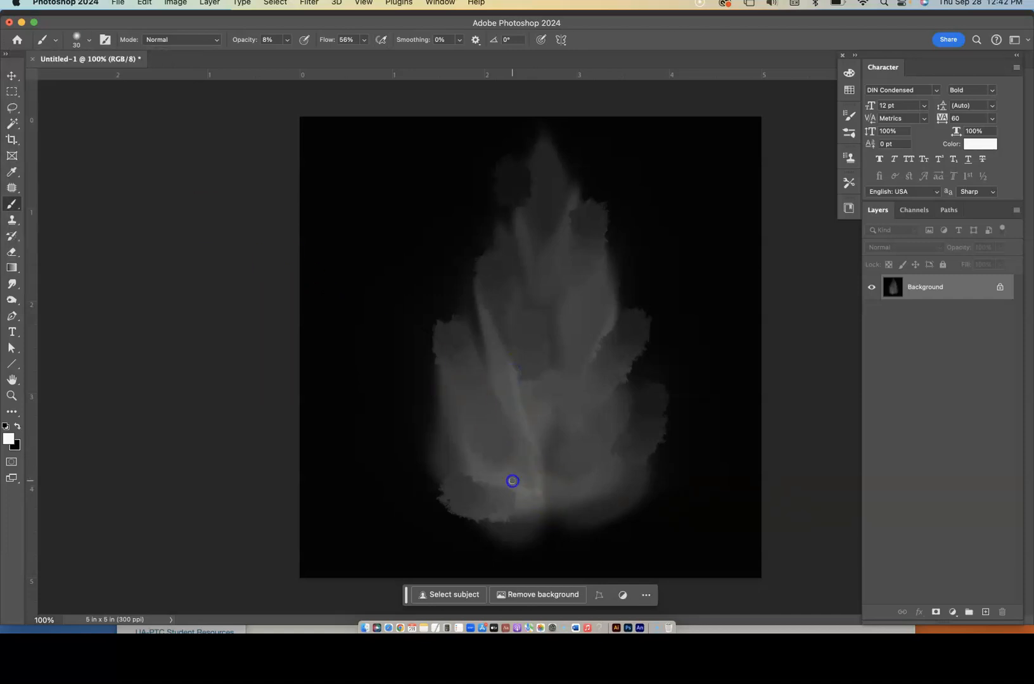
left_click_drag(456, 382, 455, 378)
left_click(538, 486)
left_click(574, 357)
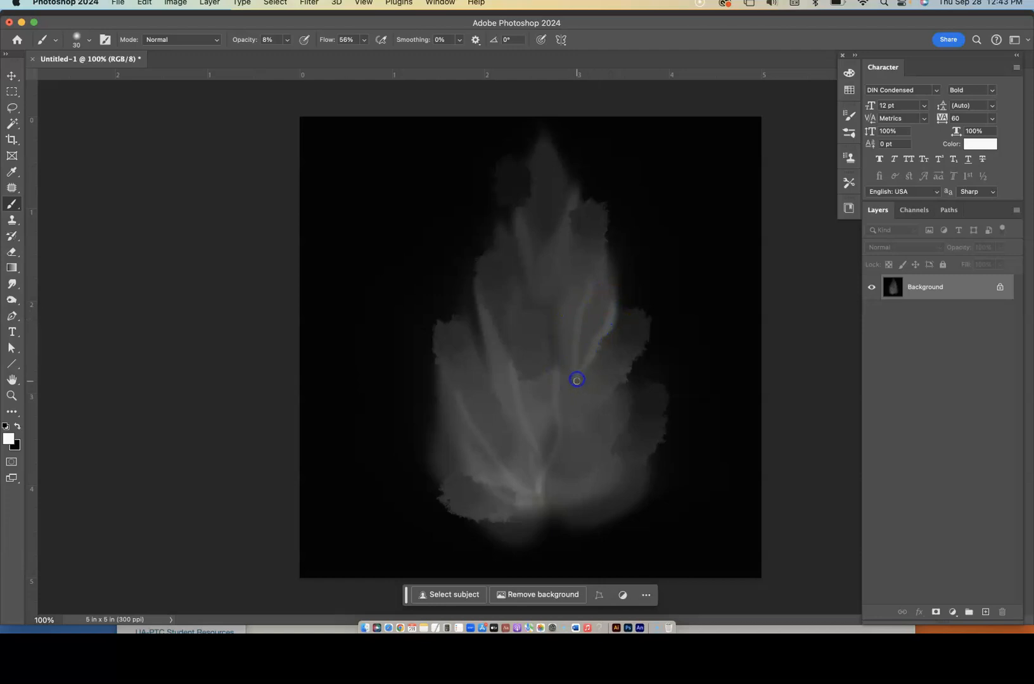
left_click(512, 373)
left_click_drag(500, 347, 502, 351)
left_click_drag(554, 221, 530, 206)
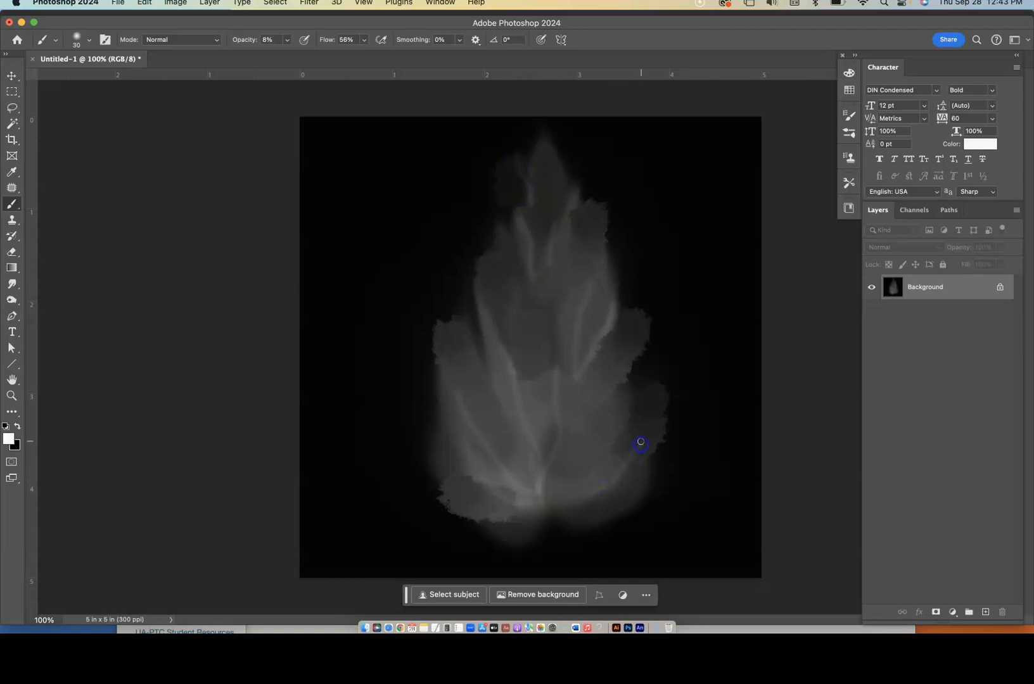
Paint faint highlight strokes fanning from the base through the plume's lower right side
left_click_drag(604, 402, 606, 400)
left_click_drag(558, 501, 556, 501)
left_click_drag(626, 491, 627, 490)
left_click_drag(561, 503, 617, 492)
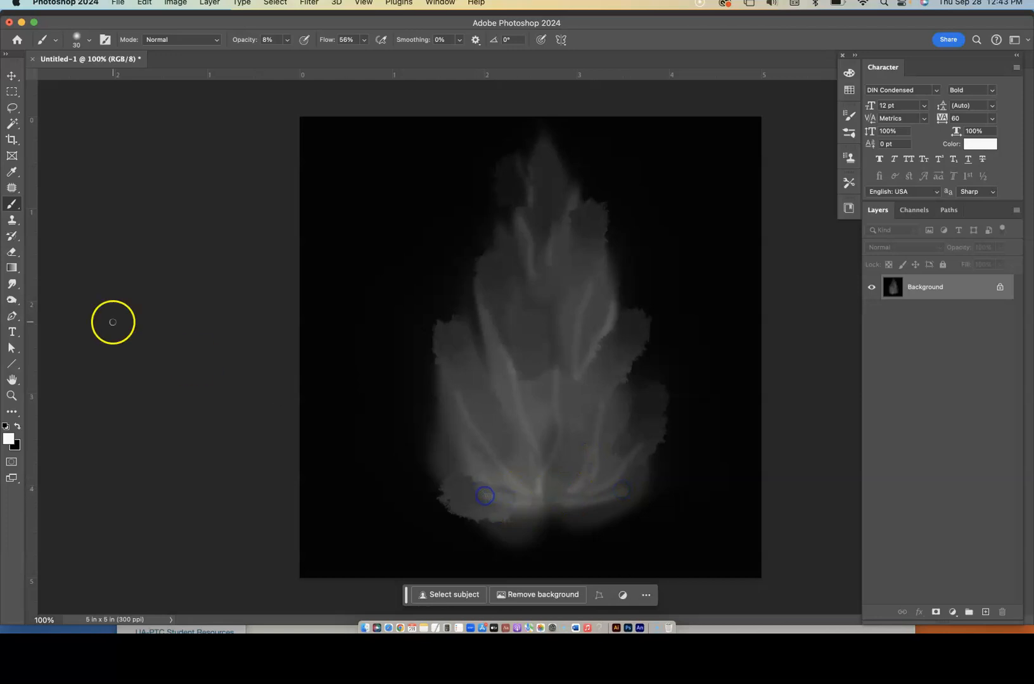
Smudge the highlights near the plume's centre, set the smudge strength to 15%, and smudge the right side
left_click(11, 284)
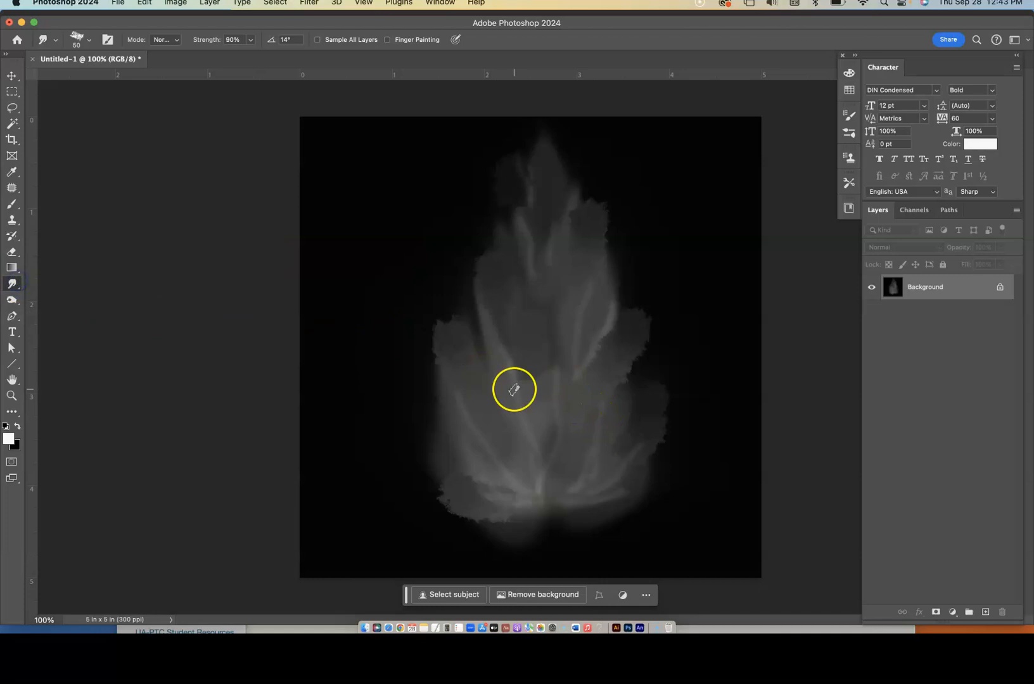
left_click_drag(514, 353, 513, 354)
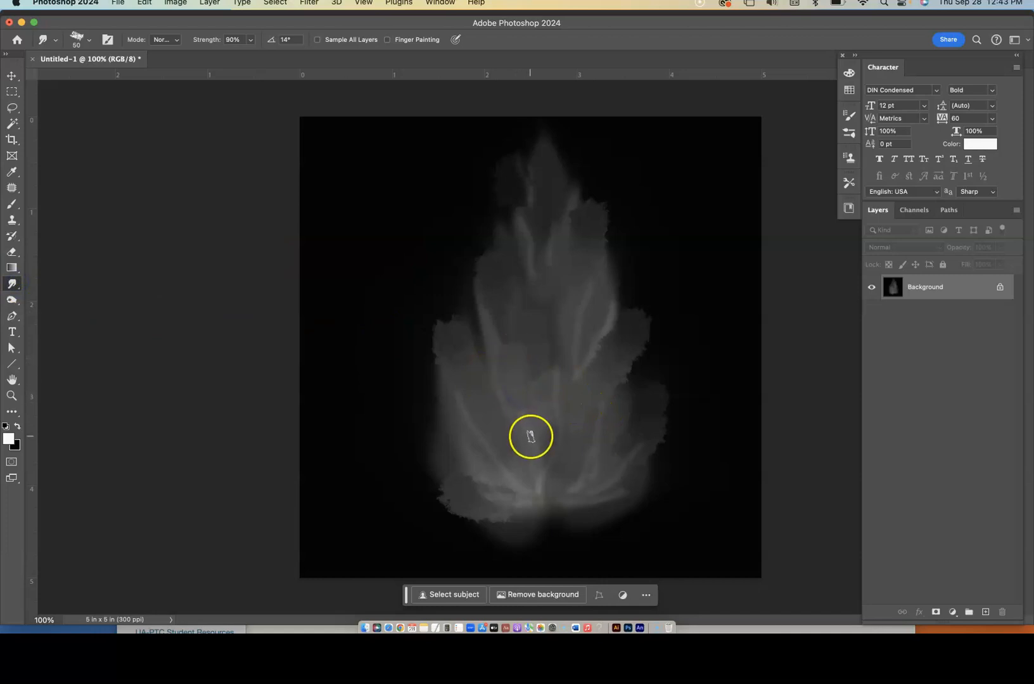
left_click(251, 40)
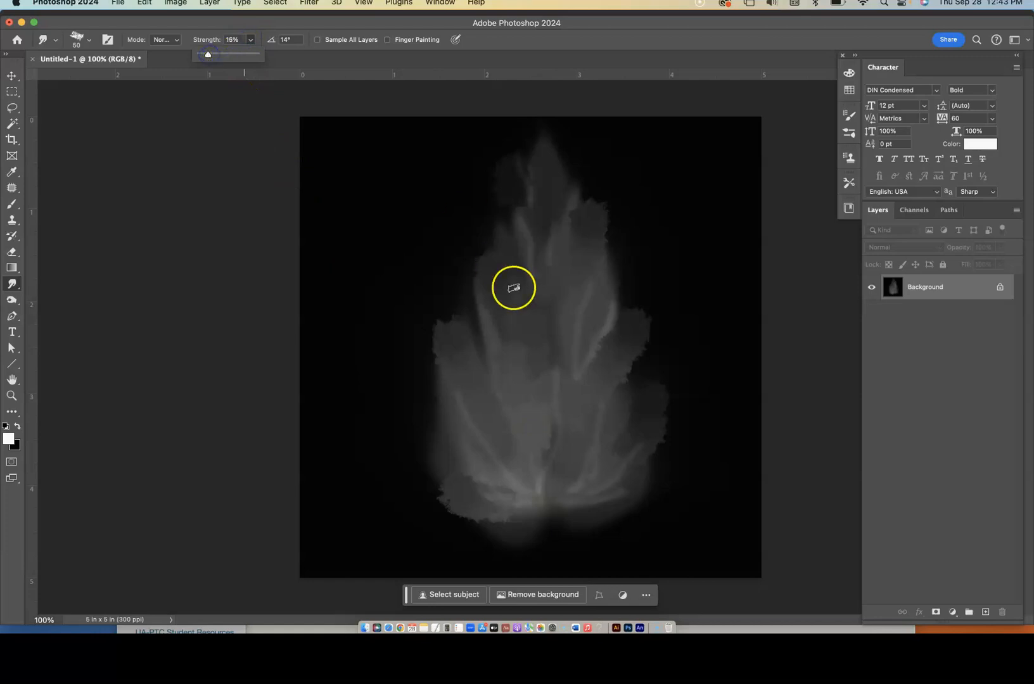
left_click(613, 378)
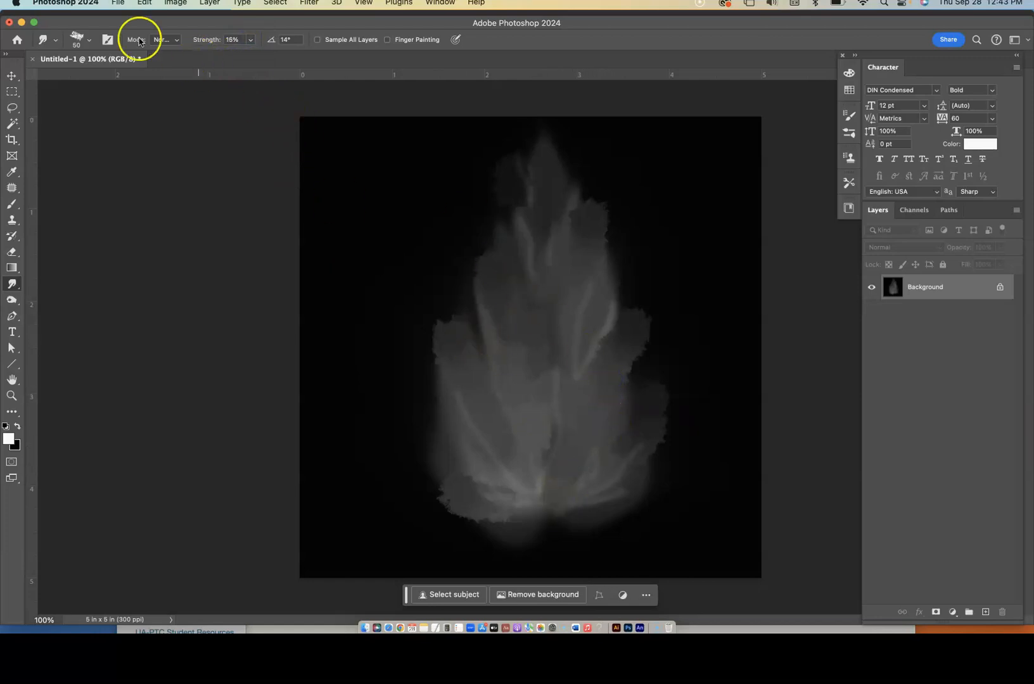
Switch the Smudge Tool to the 33 px Soft Round Pressure Size tip and blend the highlights at the plume's base
left_click(87, 43)
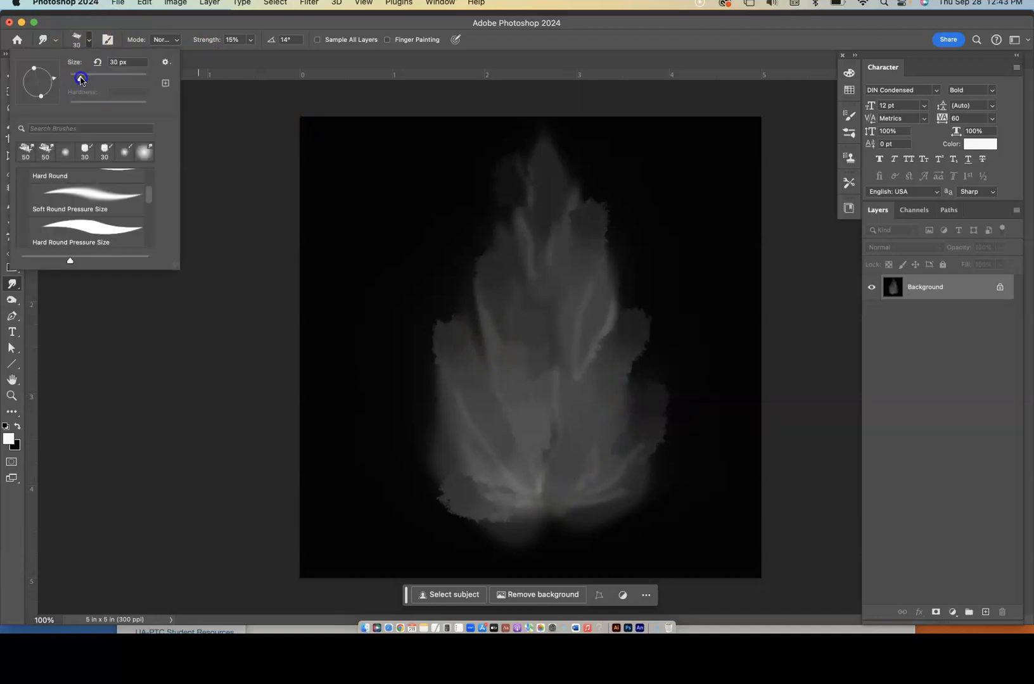
left_click(89, 41)
left_click(89, 41)
left_click(93, 194)
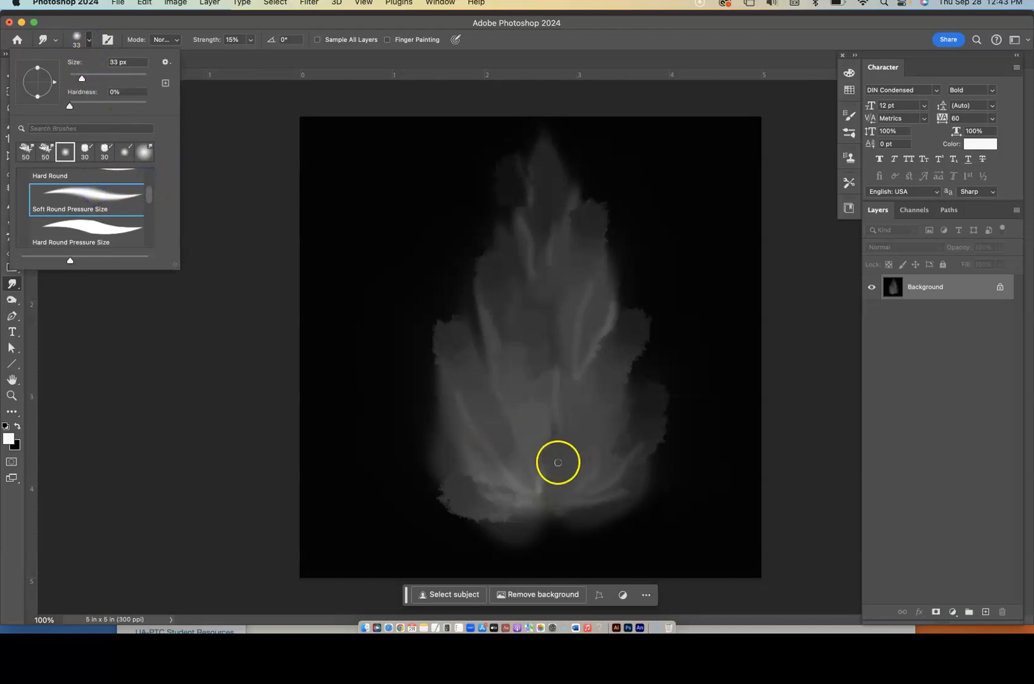
left_click(538, 477)
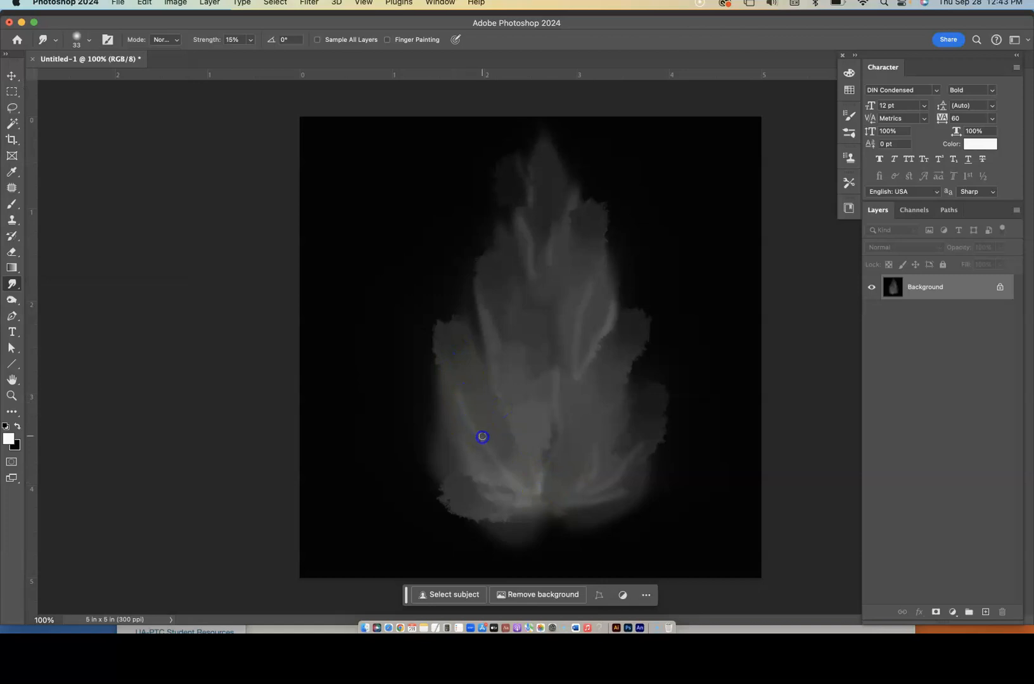
Adjust the smudge strength and pull the highlights on both sides of the plume's upper section upward
left_click_drag(251, 42, 260, 55)
mouse_move(573, 209)
left_mouse_down()
mouse_move(553, 265)
mouse_move(581, 183)
left_mouse_up()
left_click_drag(573, 227, 580, 172)
left_click_drag(560, 236, 581, 157)
left_click_drag(532, 208, 525, 178)
left_click_drag(533, 236, 519, 167)
mouse_move(520, 210)
left_mouse_down()
mouse_move(518, 168)
mouse_move(521, 224)
mouse_move(516, 189)
left_mouse_up()
left_click(62, 61)
left_click(27, 595)
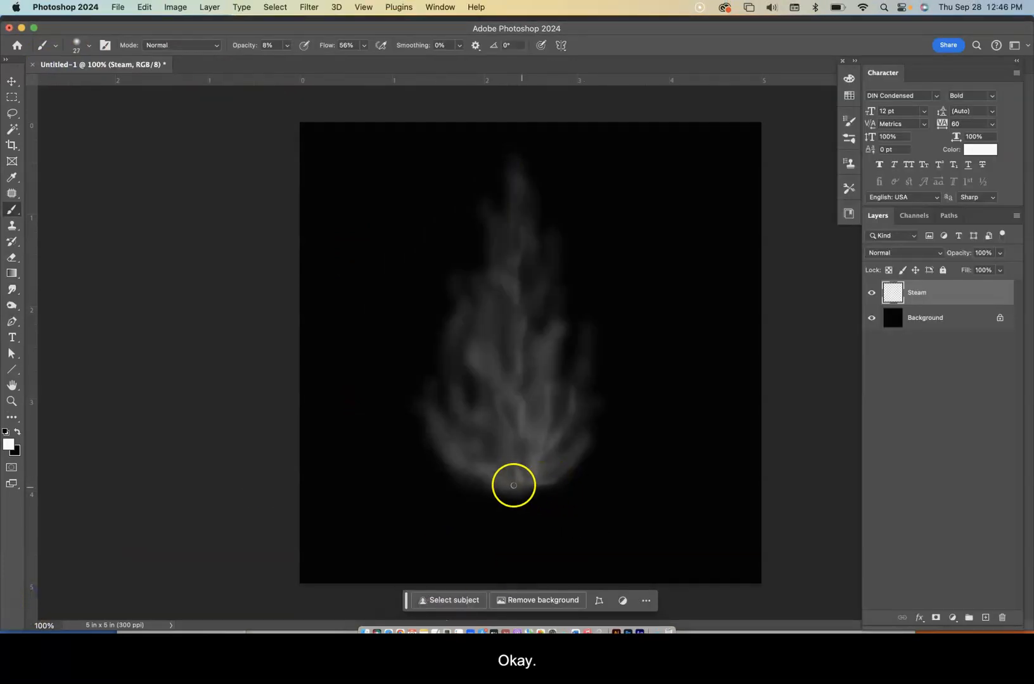
Paint thin, faint highlight strokes from the base up through the lower left and middle of the steam plume
mouse_move(513, 482)
left_mouse_down()
mouse_move(464, 451)
mouse_move(496, 480)
mouse_move(459, 470)
mouse_move(500, 478)
mouse_move(468, 422)
mouse_move(514, 469)
mouse_move(504, 427)
mouse_move(486, 452)
mouse_move(498, 471)
mouse_move(467, 410)
left_mouse_up()
left_click(492, 417)
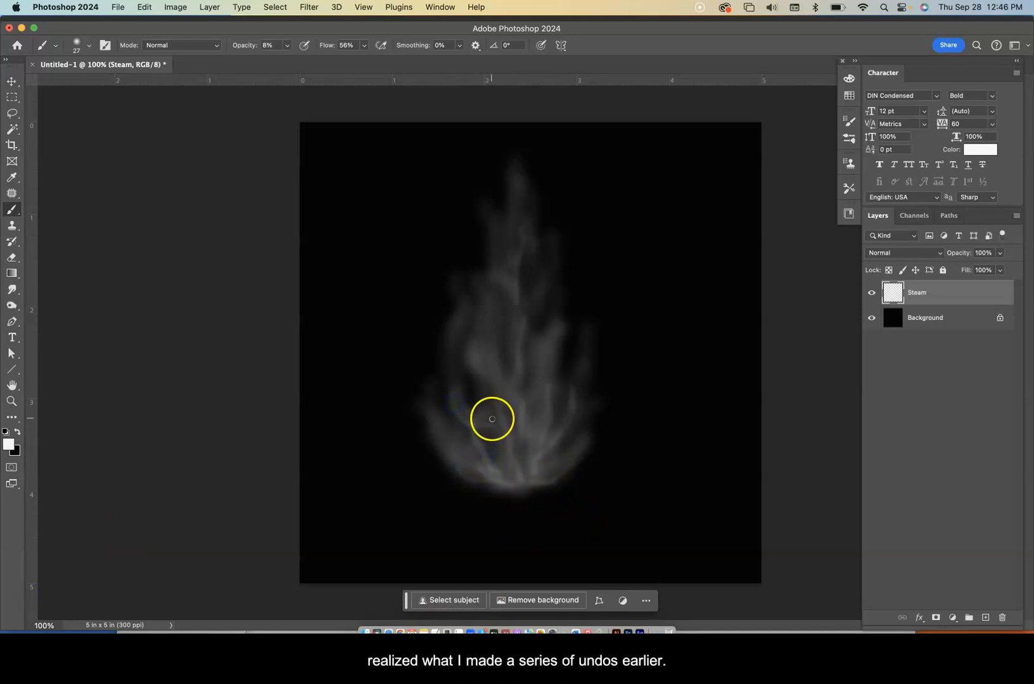
mouse_move(475, 362)
left_mouse_down()
mouse_move(513, 325)
mouse_move(505, 318)
left_mouse_up()
On the Steam layer, paint thin highlight strokes up through the plume's centre and upper left wisps
left_click(925, 294)
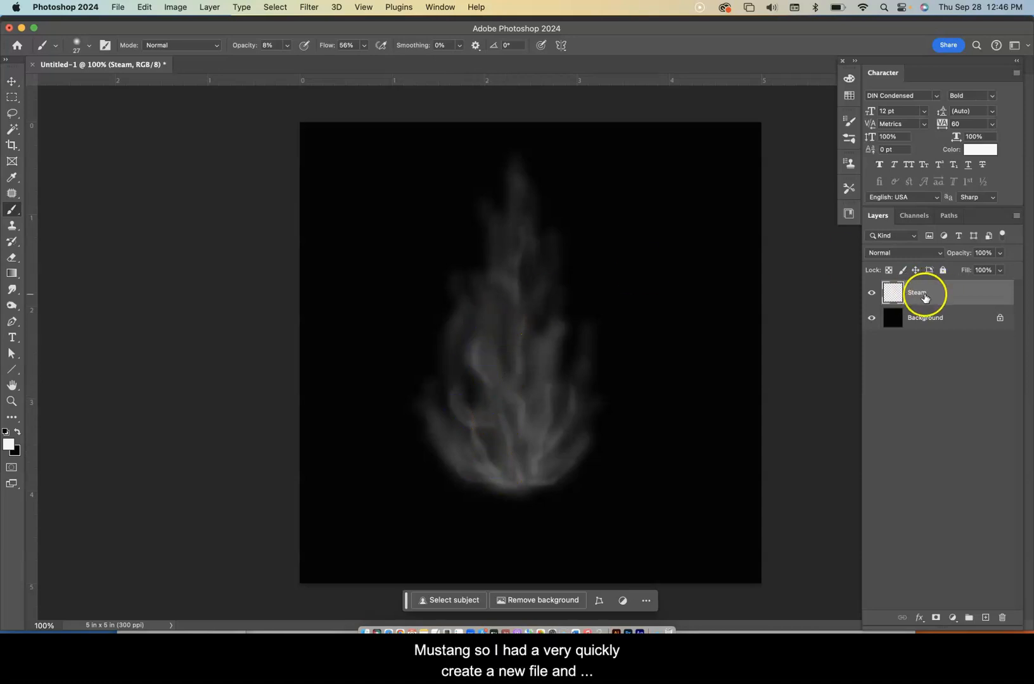
mouse_move(502, 354)
left_mouse_down()
mouse_move(513, 255)
mouse_move(492, 252)
mouse_move(492, 239)
mouse_move(485, 254)
left_mouse_up()
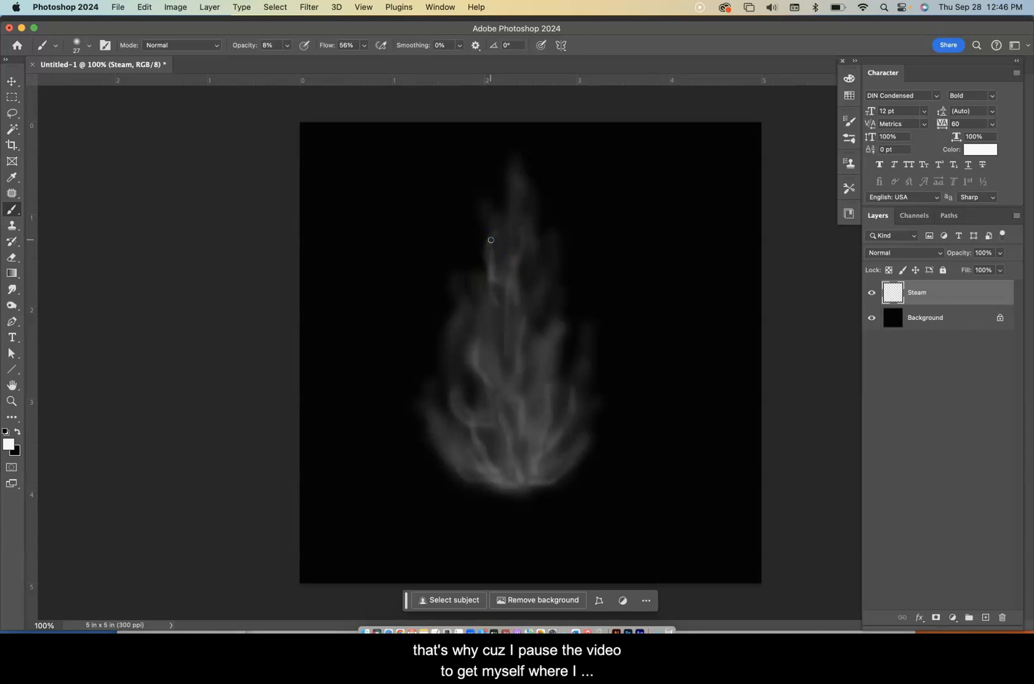
mouse_move(493, 243)
left_mouse_down()
mouse_move(495, 281)
mouse_move(479, 247)
mouse_move(505, 276)
mouse_move(502, 215)
left_mouse_up()
left_click_drag(508, 264, 499, 178)
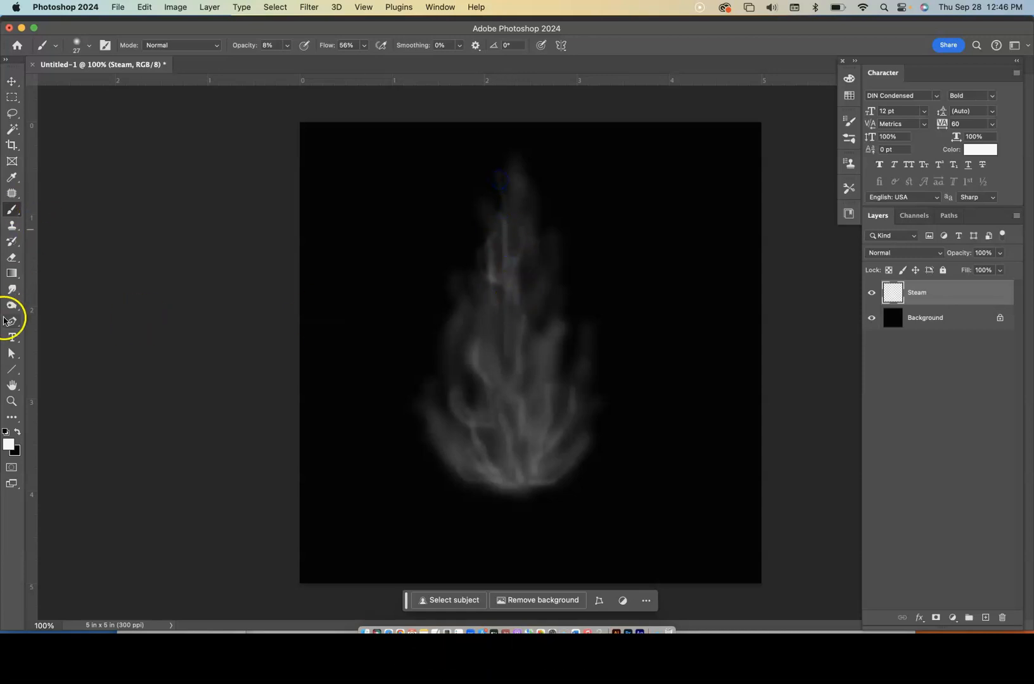
Blend the new highlights in the plume's upper left and centre with the Smudge Tool
left_click(12, 289)
mouse_move(461, 268)
left_mouse_down()
mouse_move(499, 272)
mouse_move(496, 290)
mouse_move(488, 197)
left_mouse_up()
left_click_drag(494, 231, 494, 194)
left_click_drag(496, 276, 492, 274)
left_click_drag(497, 332, 497, 333)
left_click_drag(492, 287, 492, 286)
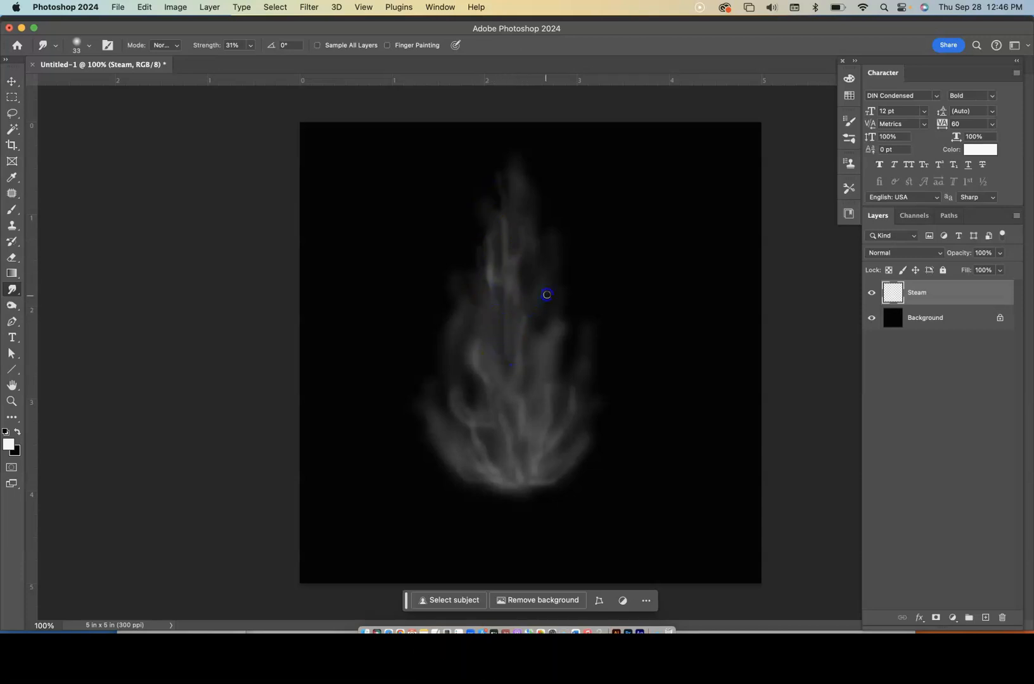
Smudge the highlights in the plume's lower left side and base to soften them
mouse_move(525, 376)
left_mouse_down()
mouse_move(475, 344)
mouse_move(470, 307)
left_mouse_up()
mouse_move(479, 385)
left_mouse_down()
mouse_move(485, 359)
mouse_move(484, 404)
mouse_move(451, 408)
mouse_move(455, 345)
left_mouse_up()
mouse_move(452, 403)
left_mouse_down()
mouse_move(456, 348)
mouse_move(488, 426)
left_mouse_up()
left_click_drag(494, 474, 475, 430)
Smudge the plume's lower and middle right wisps up and down to blend them and close the dark gaps
left_click_drag(555, 443, 579, 380)
left_click_drag(548, 397, 568, 342)
mouse_move(566, 387)
left_mouse_down()
mouse_move(552, 382)
mouse_move(570, 355)
left_mouse_up()
mouse_move(547, 403)
left_mouse_down()
mouse_move(548, 382)
mouse_move(574, 337)
mouse_move(547, 410)
left_mouse_up()
left_click_drag(580, 309, 549, 409)
left_click_drag(575, 300, 565, 330)
mouse_move(546, 415)
left_mouse_down()
mouse_move(575, 345)
mouse_move(580, 289)
left_mouse_up()
Smudge the plume's upper left edge and its highlights inward and upward
mouse_move(460, 345)
left_mouse_down()
mouse_move(457, 253)
mouse_move(461, 330)
mouse_move(446, 263)
mouse_move(460, 192)
left_mouse_up()
left_click_drag(481, 277, 483, 255)
mouse_move(485, 212)
left_mouse_down()
mouse_move(494, 275)
mouse_move(462, 205)
mouse_move(495, 270)
left_mouse_up()
left_click_drag(464, 210, 492, 273)
mouse_move(467, 228)
left_mouse_down()
mouse_move(494, 272)
mouse_move(466, 254)
mouse_move(469, 219)
mouse_move(498, 282)
left_mouse_up()
left_click_drag(500, 325, 495, 261)
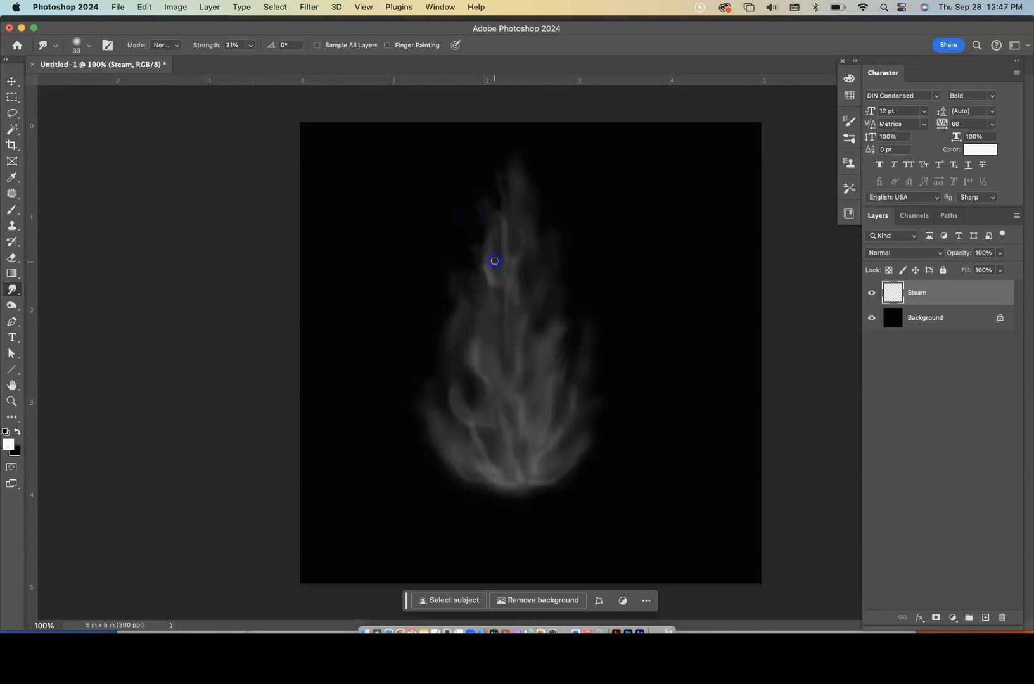
Smudge the plume's central streaks upward from the middle toward the upper section to blend them
mouse_move(508, 323)
left_mouse_down()
mouse_move(499, 270)
mouse_move(495, 321)
mouse_move(497, 276)
left_mouse_up()
left_click_drag(497, 322, 499, 268)
left_click_drag(506, 311, 515, 242)
left_click_drag(512, 325, 510, 257)
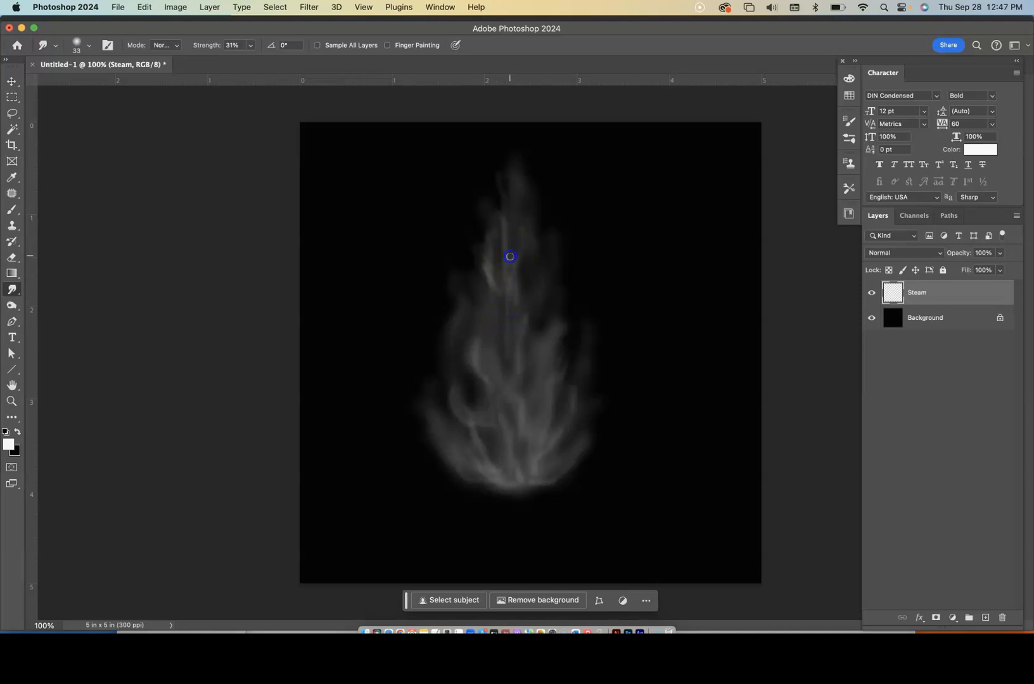
left_click_drag(509, 335, 527, 292)
left_click_drag(511, 358, 488, 320)
left_click_drag(509, 374, 479, 337)
left_click_drag(490, 290, 496, 277)
left_click_drag(500, 325, 485, 271)
Smudge the plume's upper left edge and tip with short vertical strokes to soften the highlights there
left_click_drag(493, 159, 508, 215)
mouse_move(500, 164)
left_mouse_down()
mouse_move(515, 191)
mouse_move(512, 138)
mouse_move(482, 249)
left_mouse_up()
mouse_move(487, 197)
left_mouse_down()
mouse_move(482, 266)
mouse_move(493, 205)
mouse_move(501, 227)
mouse_move(508, 193)
left_mouse_up()
left_click_drag(485, 249, 485, 256)
mouse_move(495, 266)
left_mouse_down()
mouse_move(487, 197)
mouse_move(498, 247)
mouse_move(494, 207)
left_mouse_up()
left_click(494, 254)
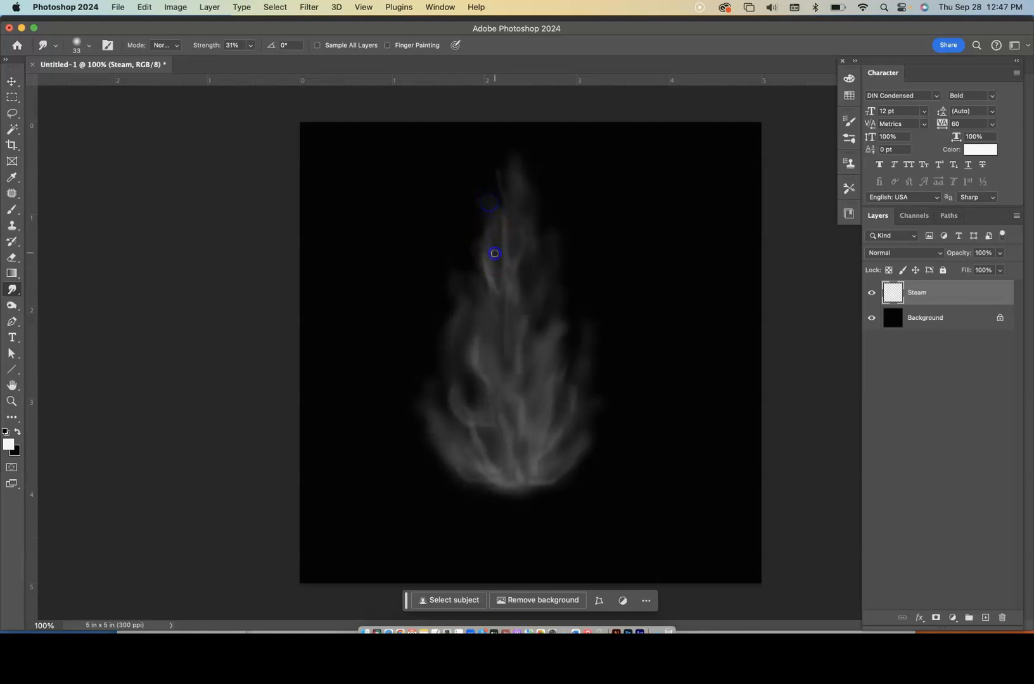
left_click_drag(498, 263, 497, 200)
left_click_drag(493, 246, 493, 179)
left_click_drag(504, 297, 496, 277)
Smudge the wisps along the plume's left edge and lower right side upward
left_click_drag(497, 334, 479, 235)
left_click_drag(474, 299, 467, 258)
left_click_drag(469, 358, 470, 338)
left_click(456, 393)
mouse_move(452, 394)
left_mouse_down()
mouse_move(437, 430)
mouse_move(438, 374)
left_mouse_up()
left_click_drag(584, 411, 579, 363)
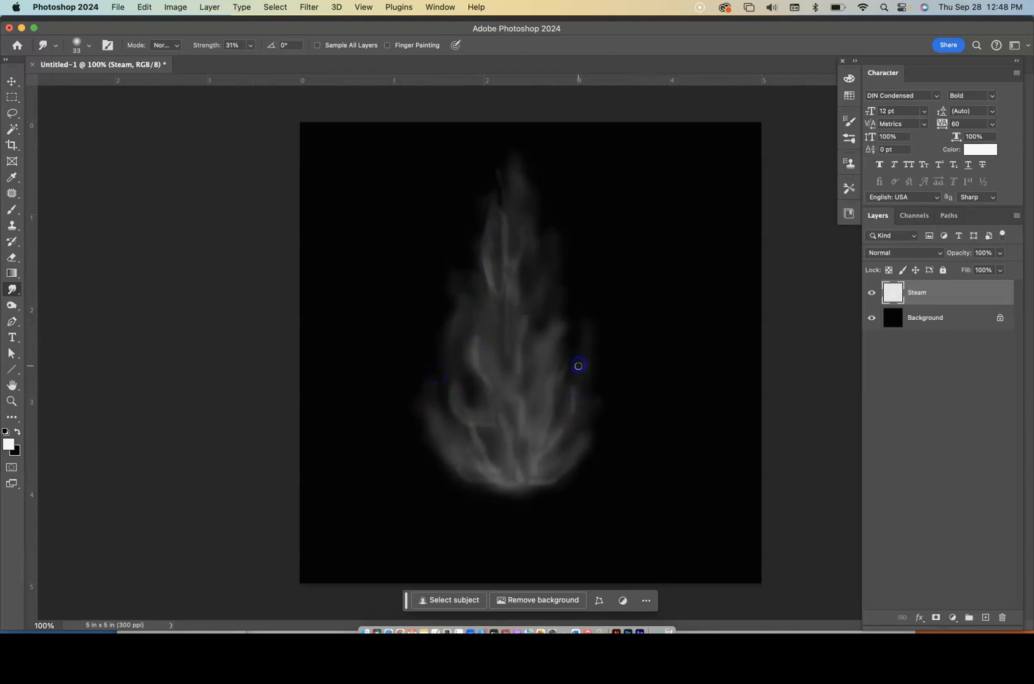
Set the Smudge brush size to 55 px and smudge the plume's lower left wisps upward over the dark gap
left_click(76, 44)
left_click_drag(88, 81, 90, 83)
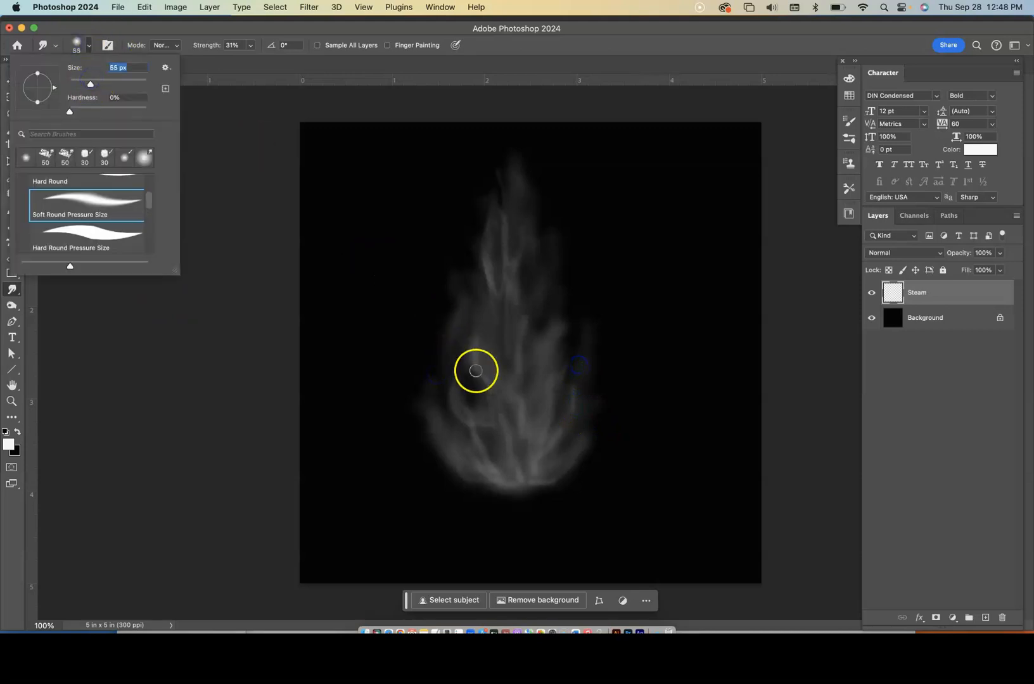
left_click(505, 477)
left_click_drag(488, 465, 464, 362)
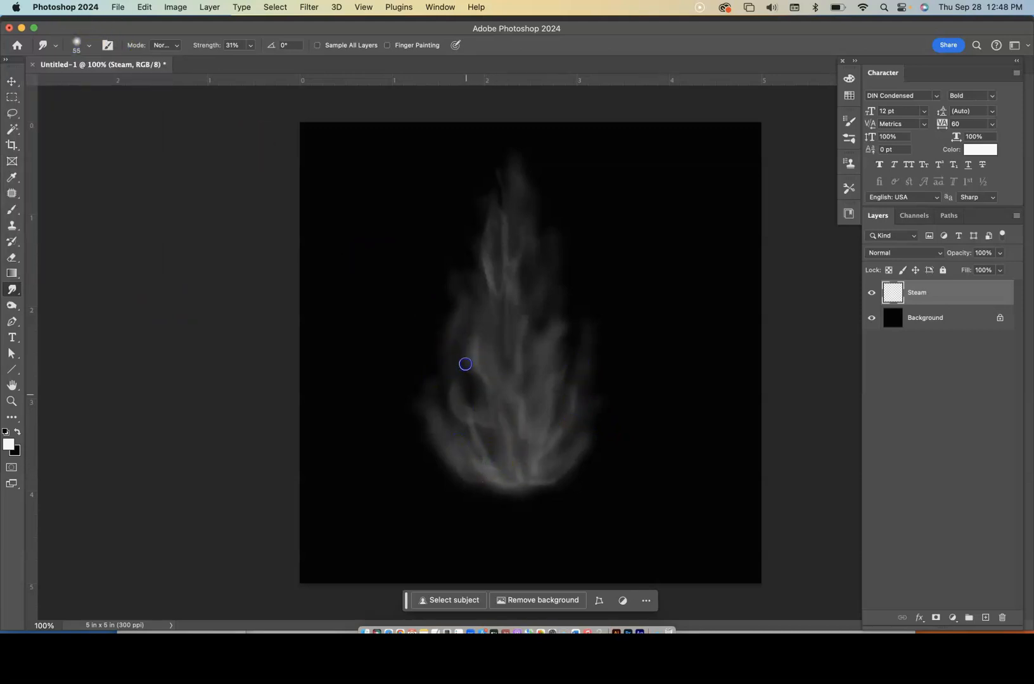
left_click_drag(491, 436, 467, 419)
left_click_drag(474, 415, 472, 338)
left_click_drag(473, 413, 457, 338)
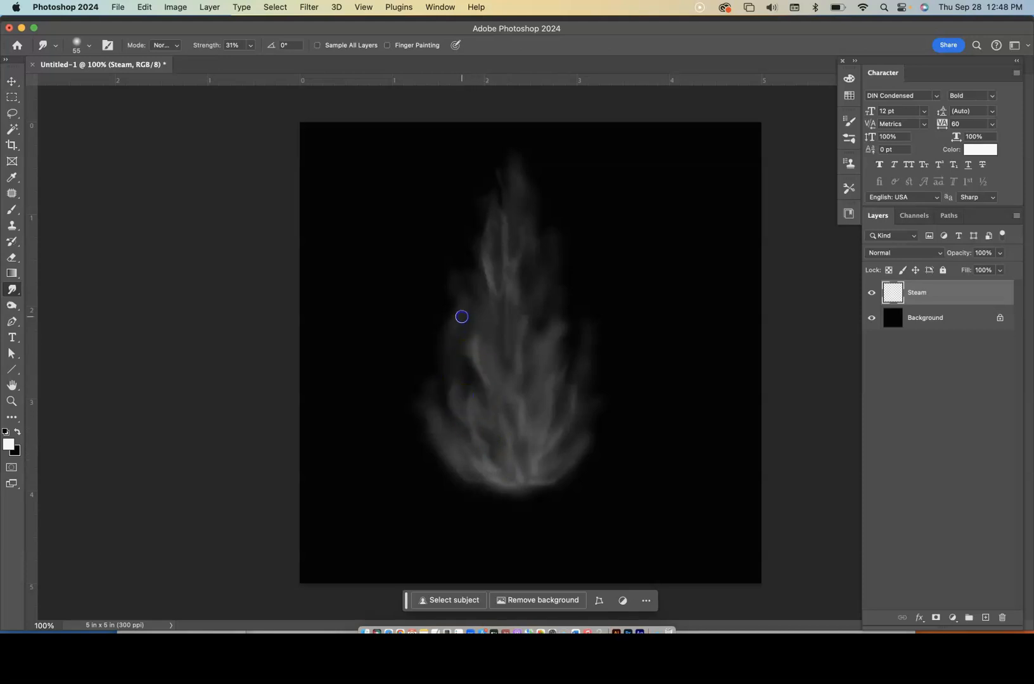
left_click_drag(474, 400, 457, 349)
left_click_drag(467, 404, 450, 340)
left_click_drag(458, 383, 440, 276)
Scale the steam plume proportionally to about 129% and move it to the vertical centre of the canvas
left_click(12, 86)
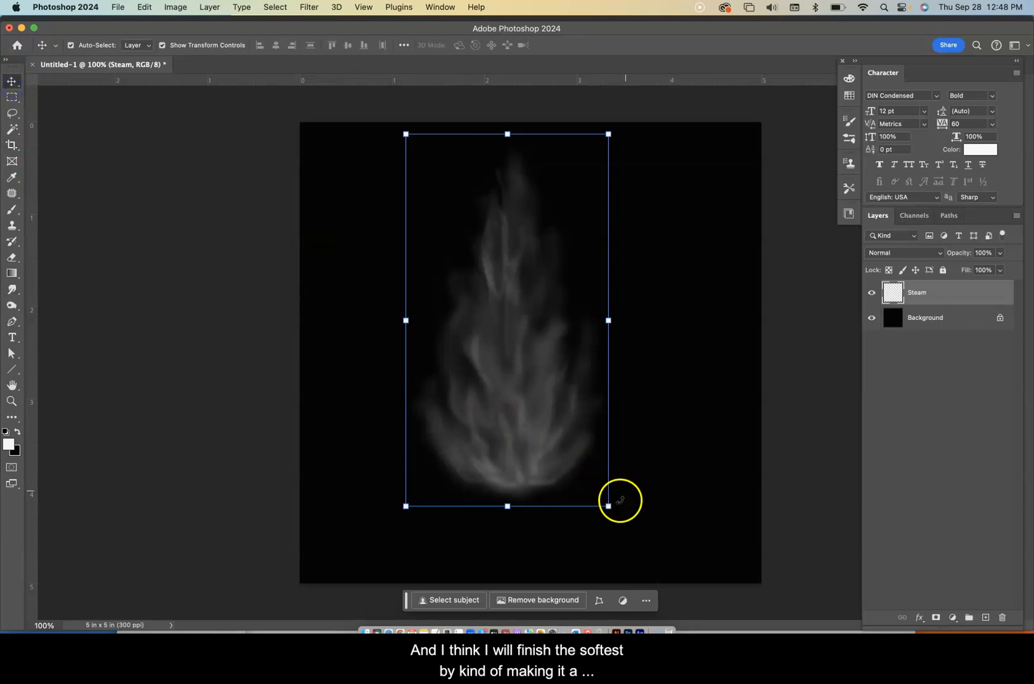
left_click_drag(607, 505, 691, 579)
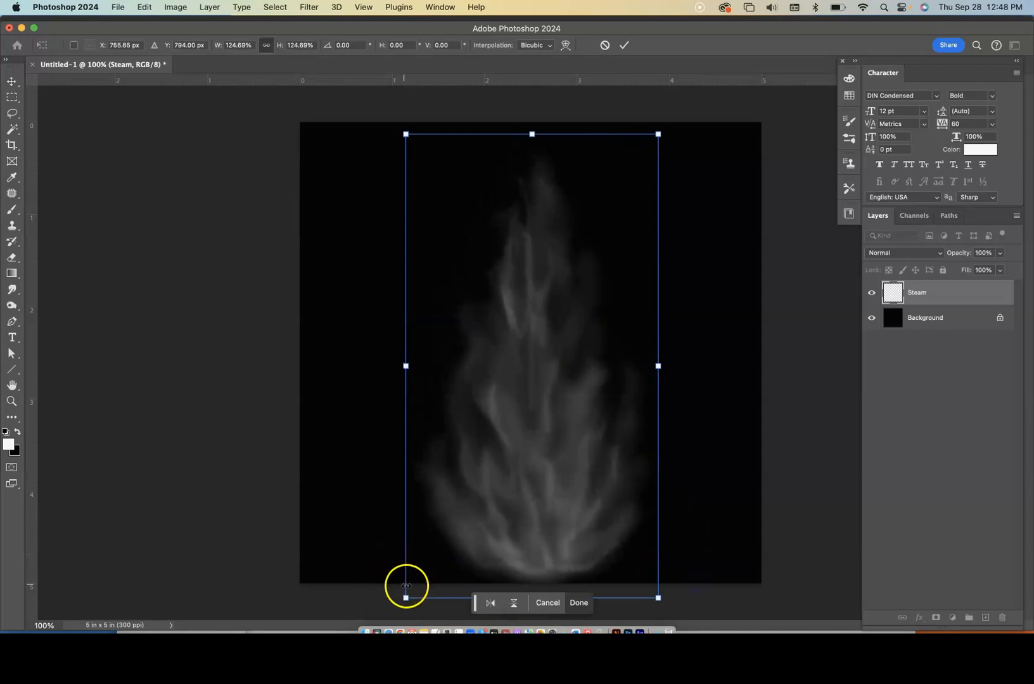
left_click_drag(406, 597, 405, 592)
left_click_drag(658, 133, 670, 113)
left_click_drag(559, 356, 537, 352)
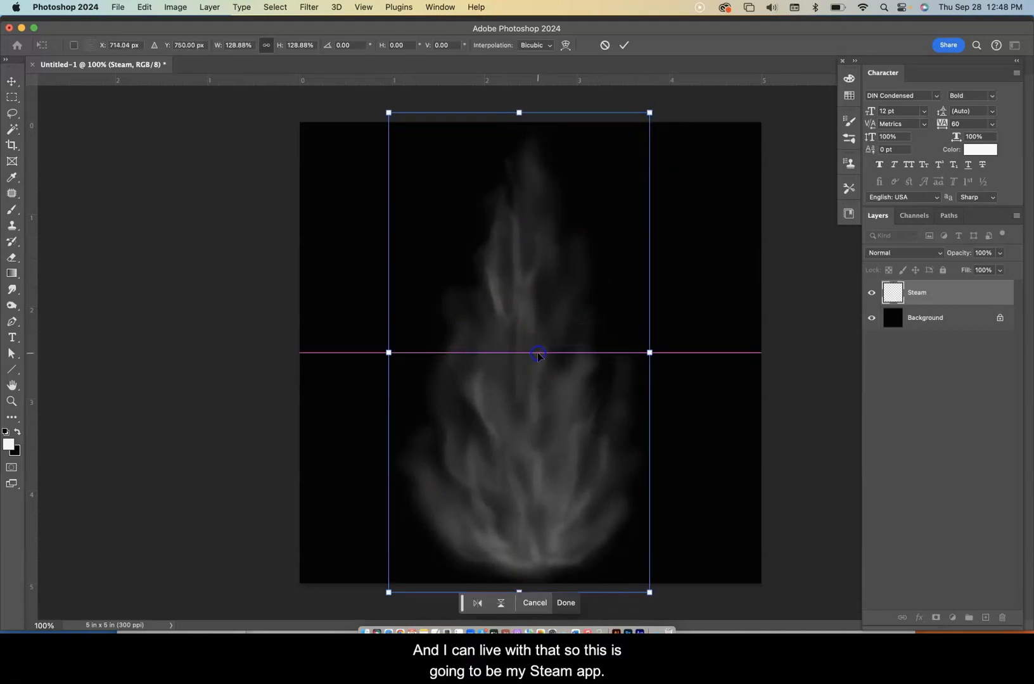
left_click(11, 81)
left_click(265, 228)
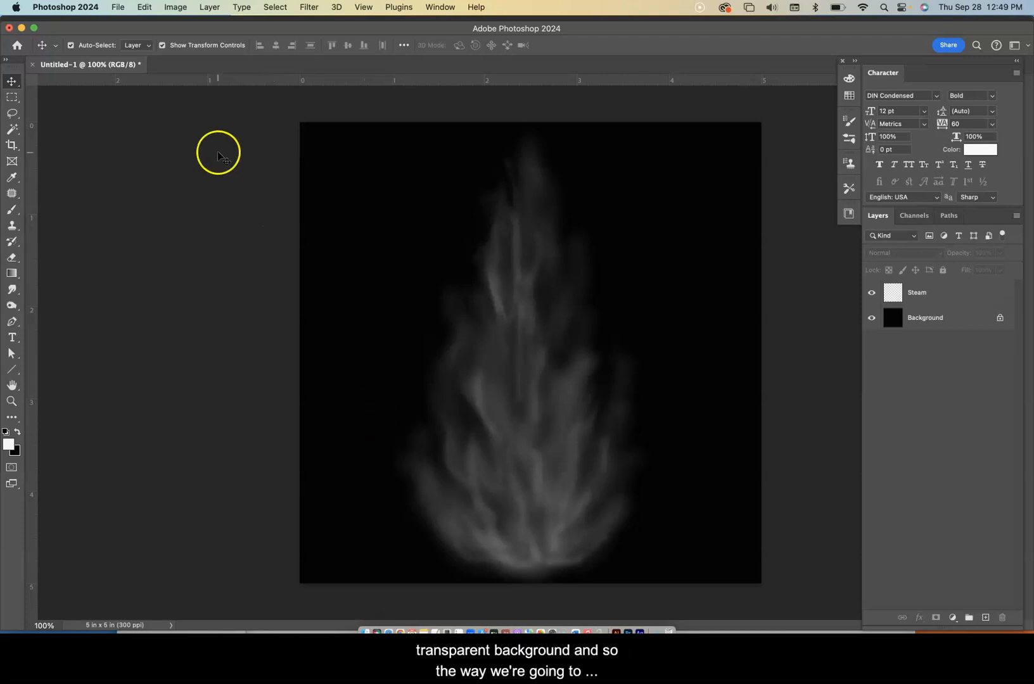
Start saving the document under a new name and enter Steam as the file name
left_click(120, 8)
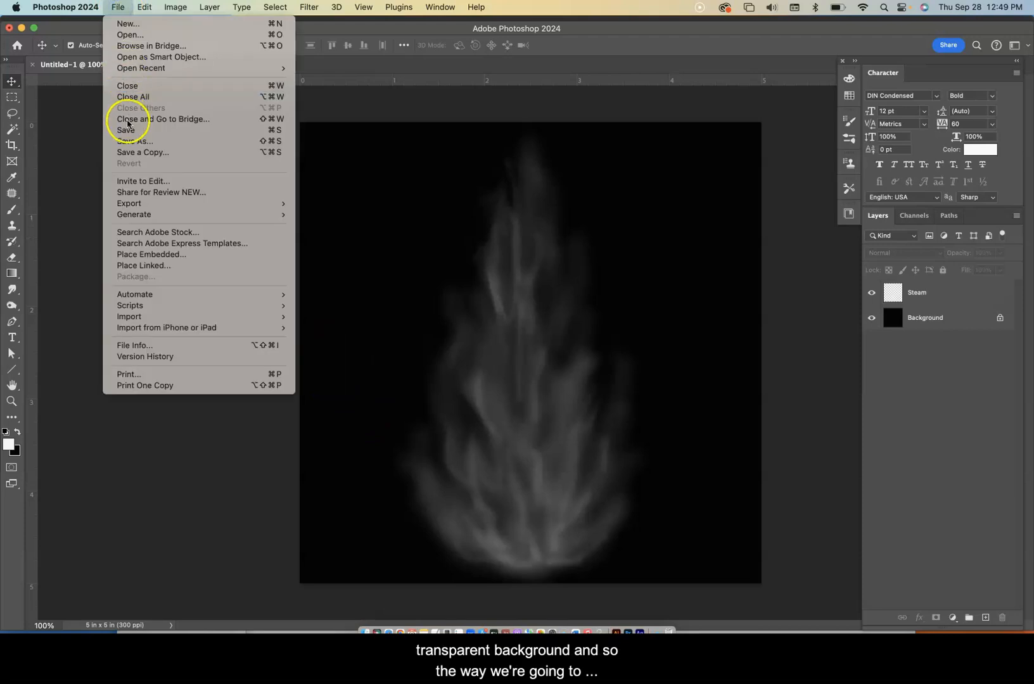
left_click(127, 144)
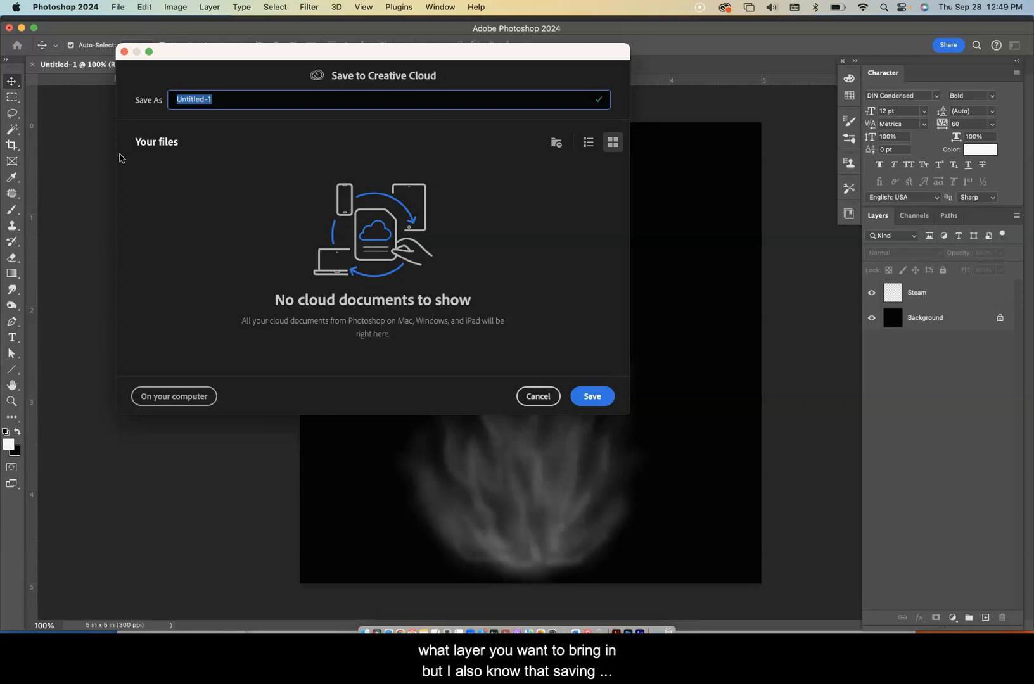
type("steam")
left_click(126, 158)
double_click(177, 100)
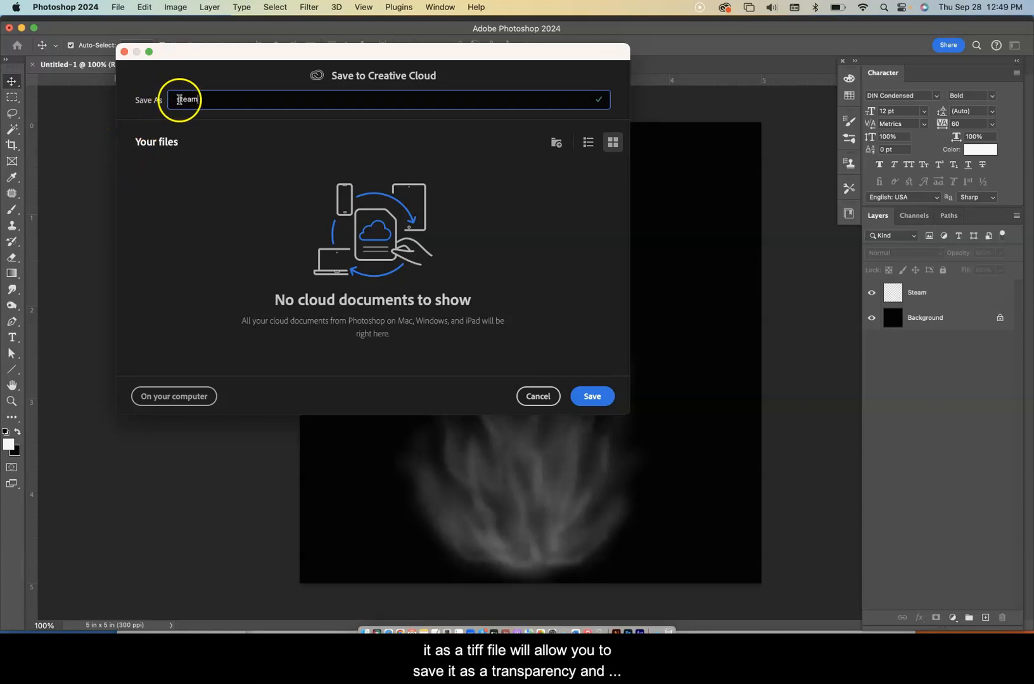
key("BackSpace")
type("Stea")
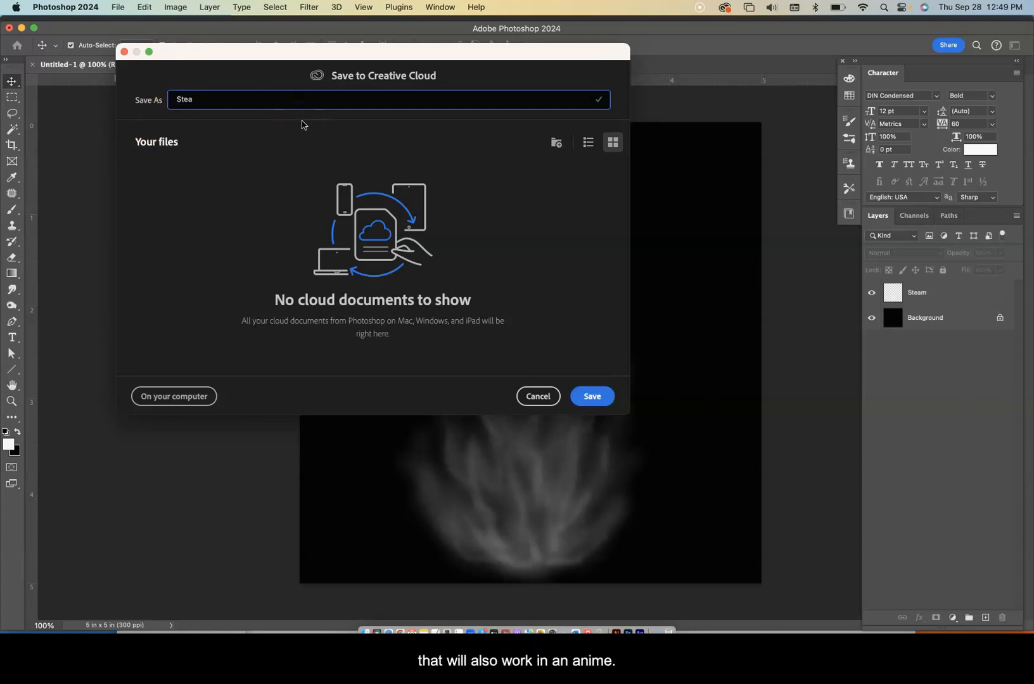
type("m")
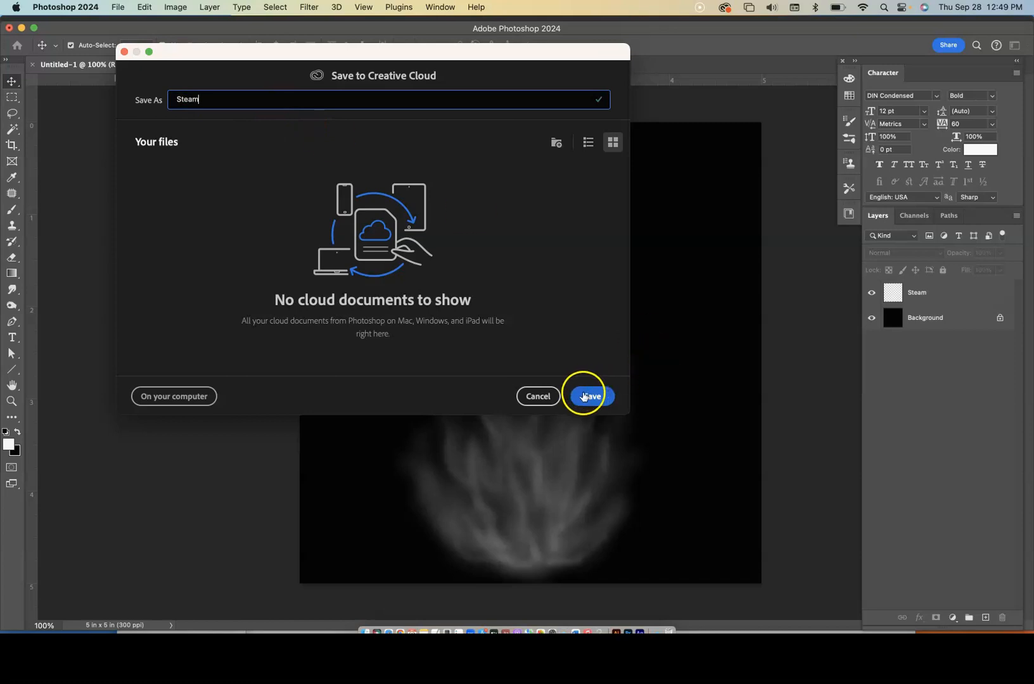
Save Steam.psd on the computer in the DMP2311 Unit Demo 3 Files folder, in Photoshop format with Maximize Compatibility
left_click(180, 396)
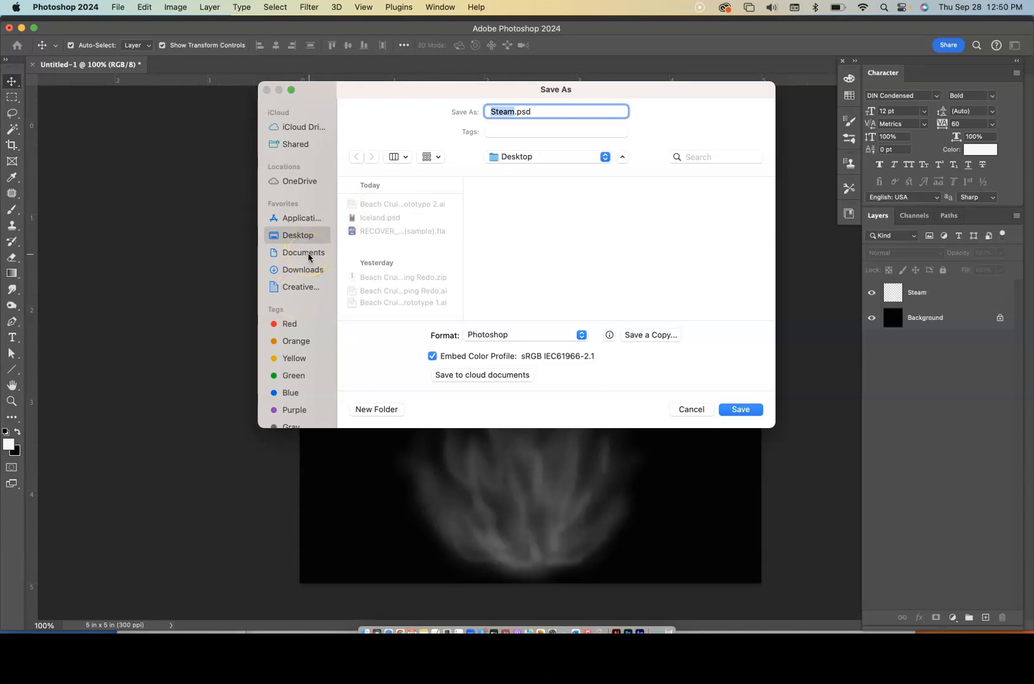
scroll(401, 250, "down", 5)
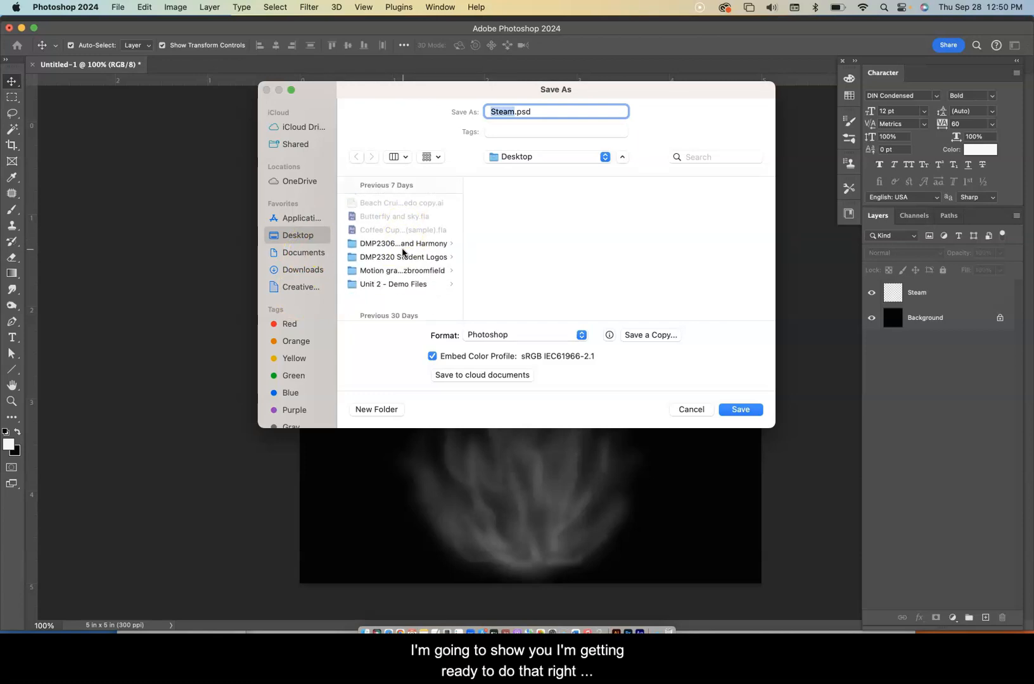
scroll(401, 260, "down", 3)
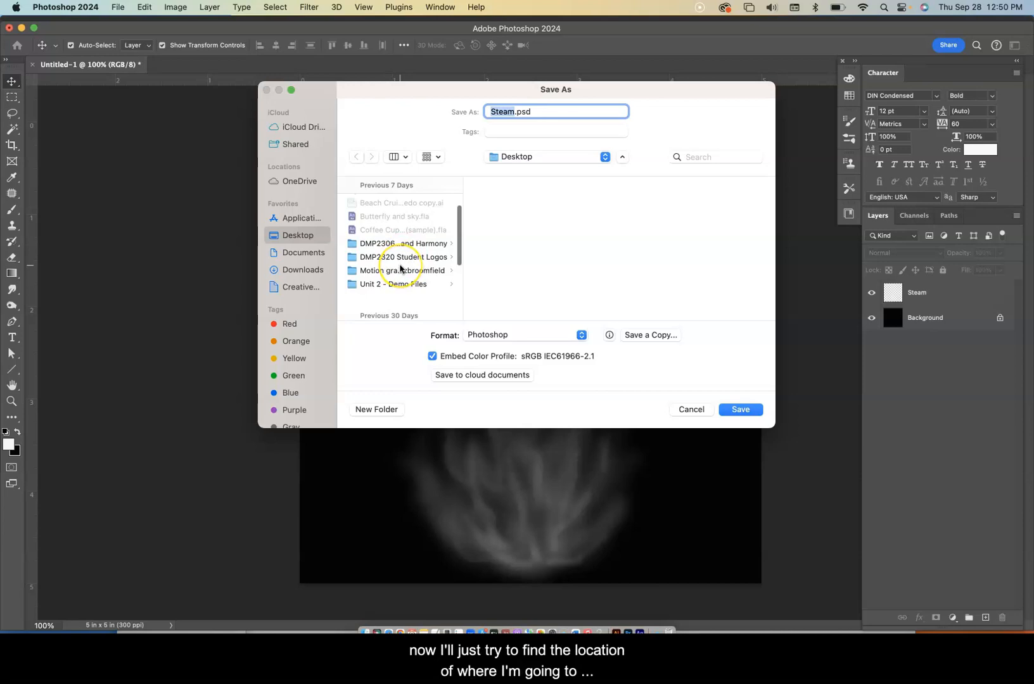
scroll(400, 269, "down", 2)
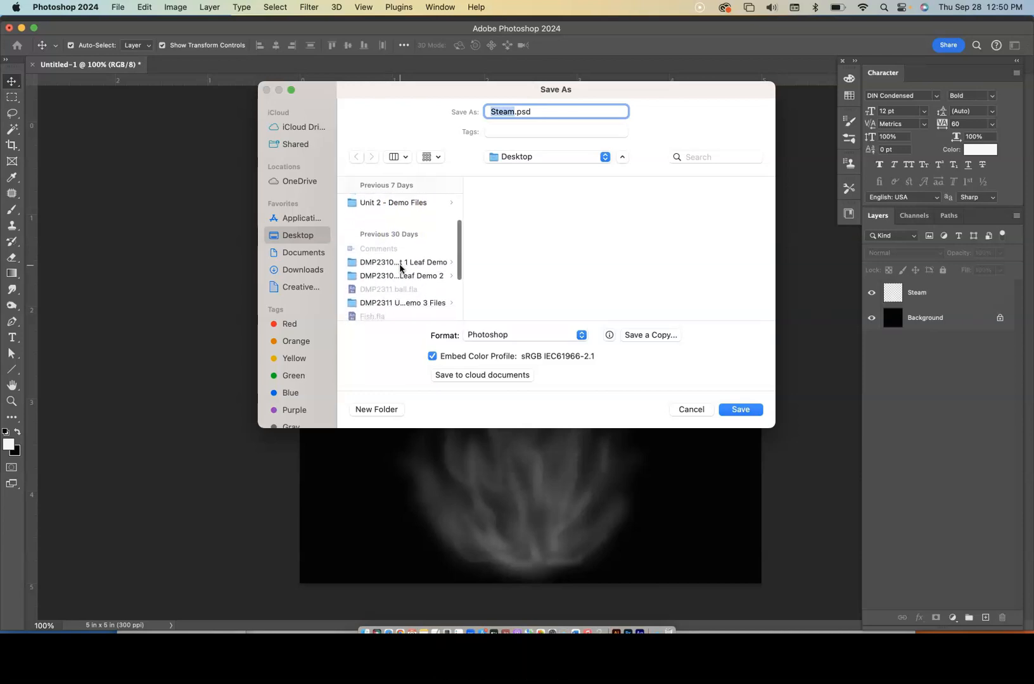
scroll(400, 268, "down", 2)
left_click(400, 266)
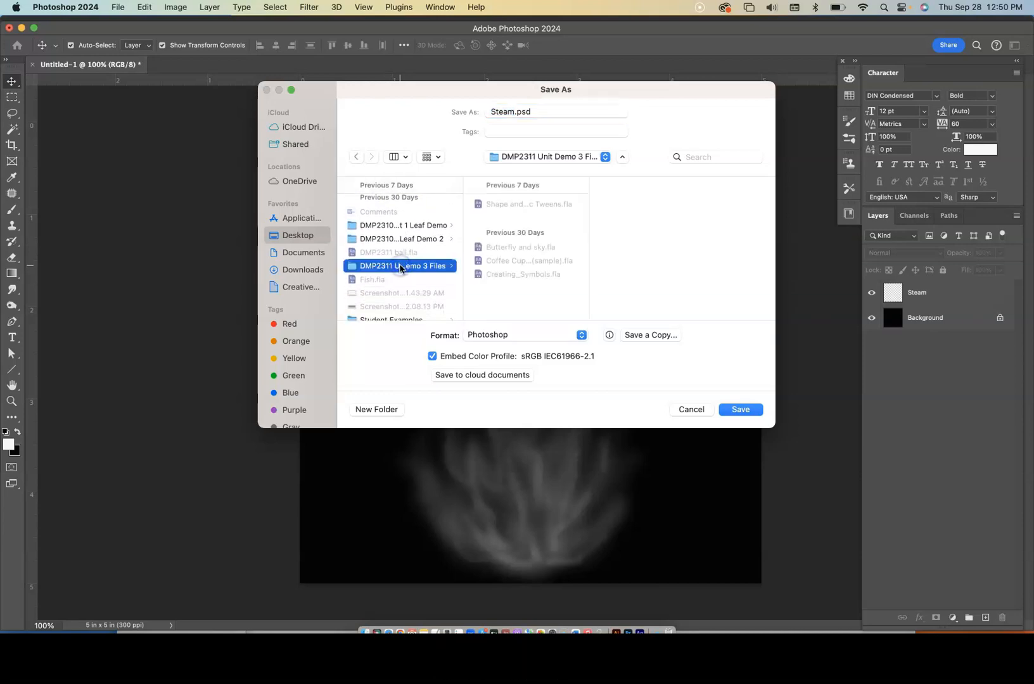
left_click(401, 267)
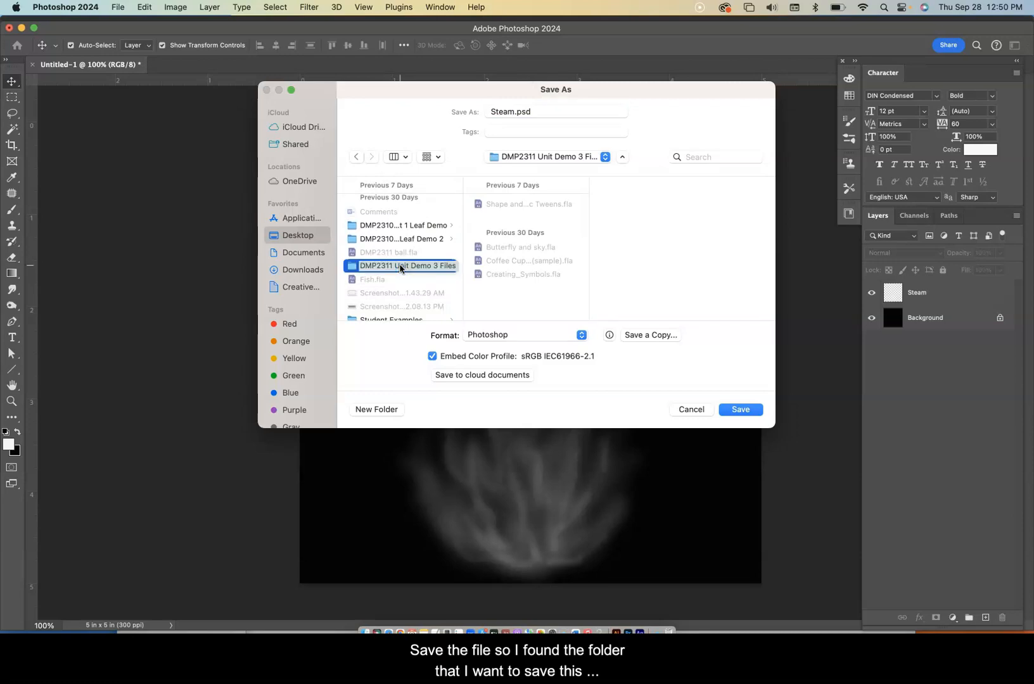
left_click(557, 247)
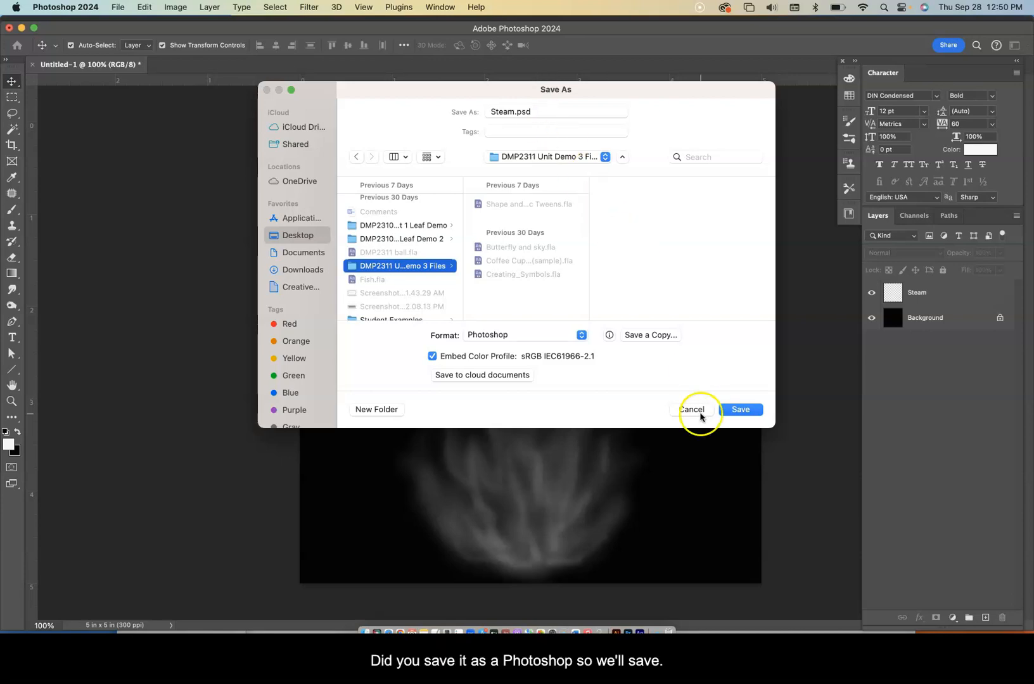
left_click(738, 410)
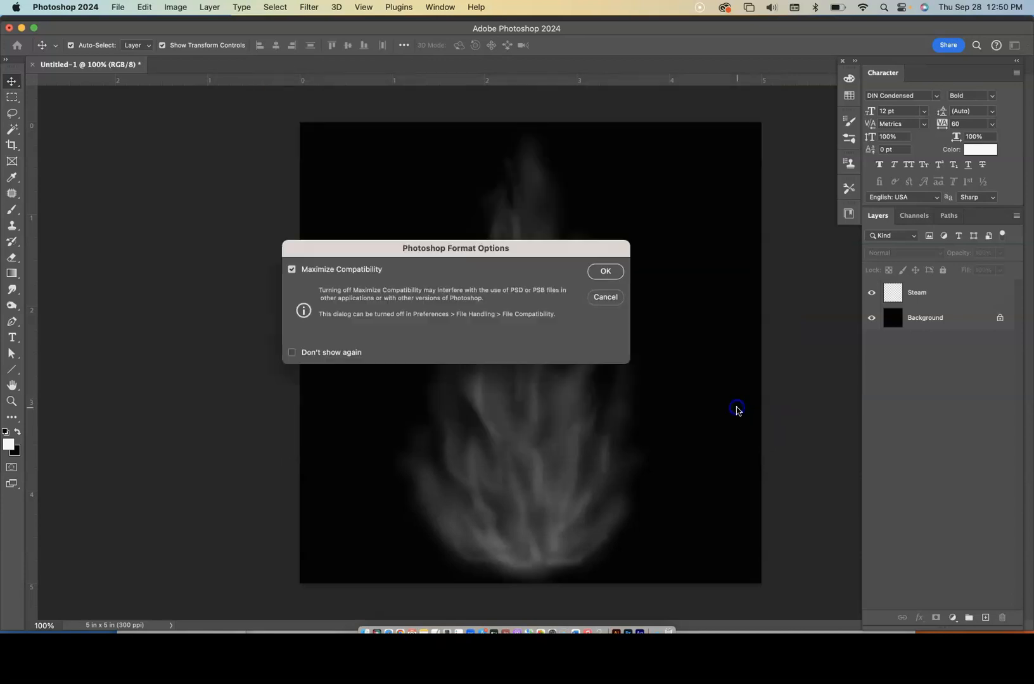
left_click(611, 273)
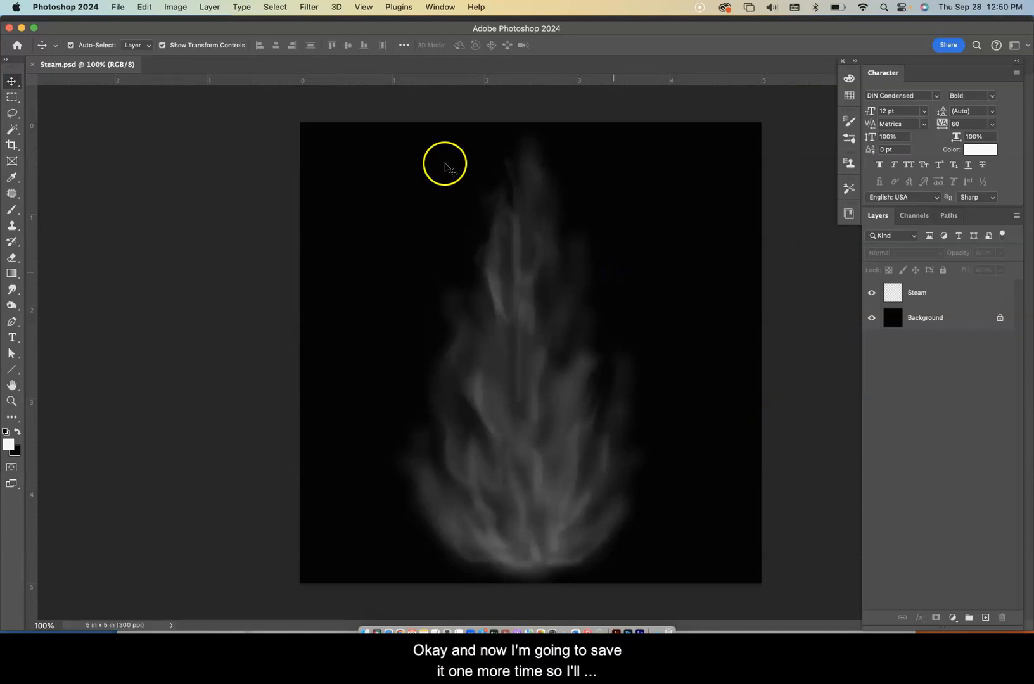
Save another version of the document as Steam.tif in TIFF format in the same folder, up to the TIFF options
left_click(119, 8)
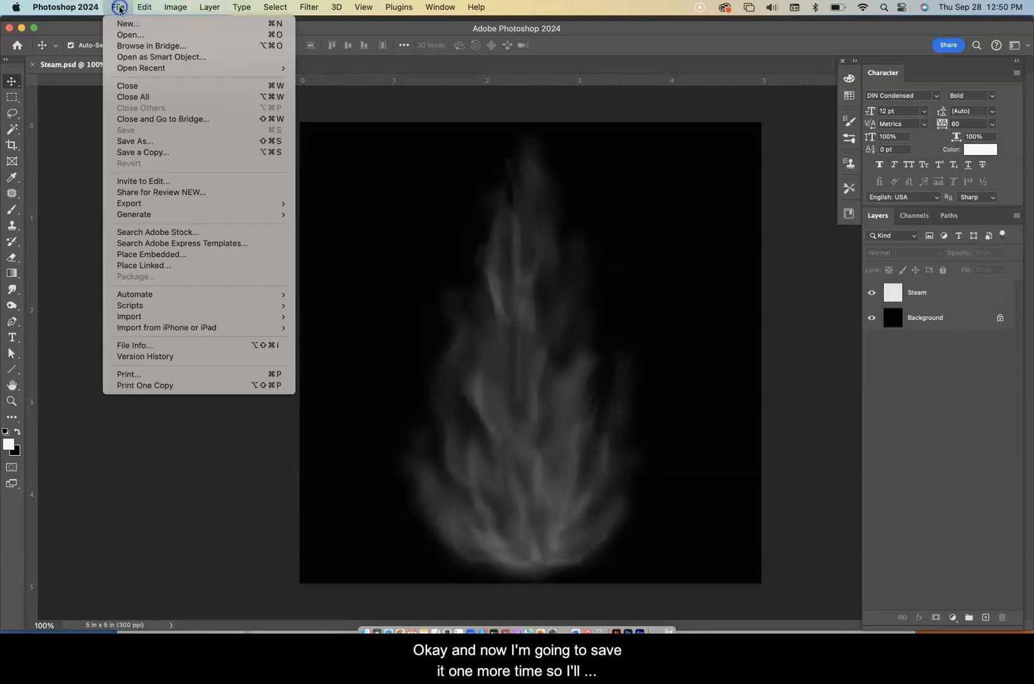
left_click(135, 143)
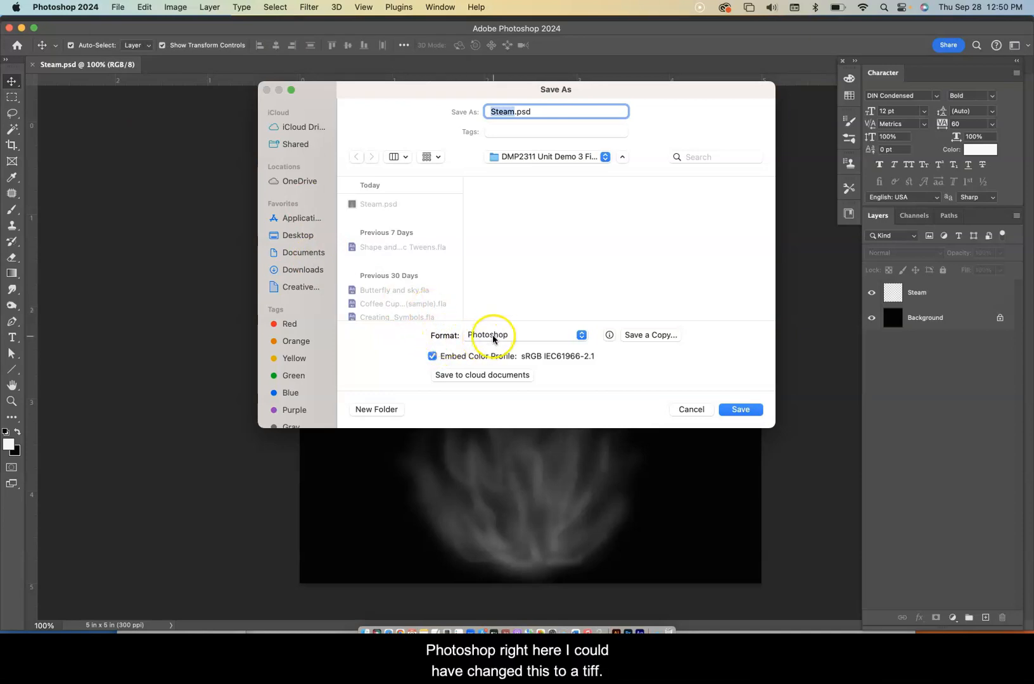
left_click(579, 336)
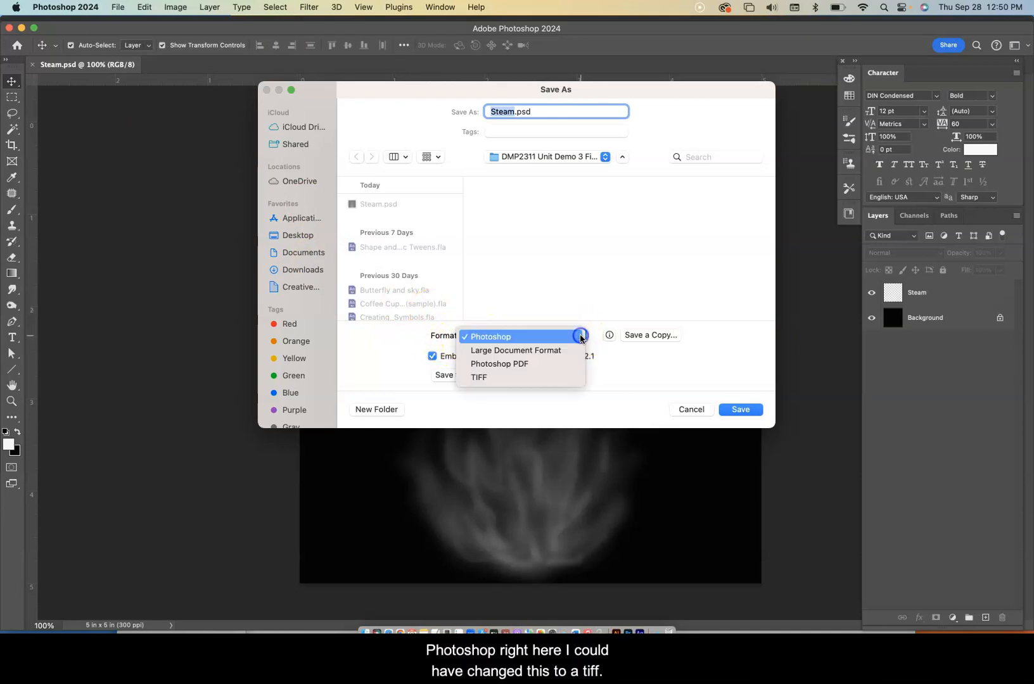
left_click(497, 379)
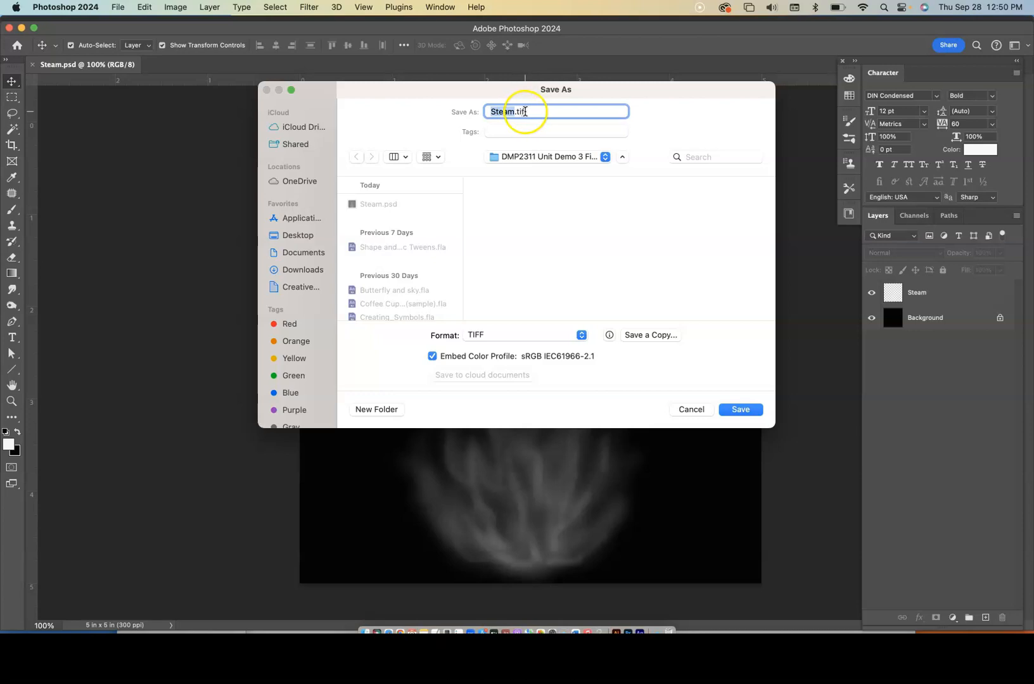
left_click(742, 409)
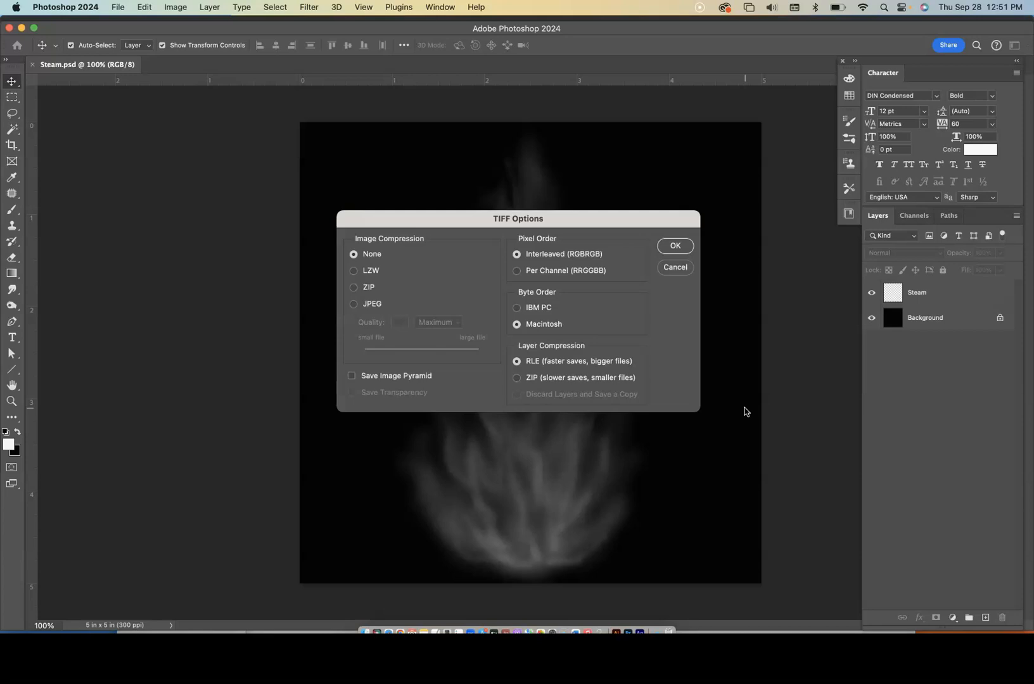
left_click(512, 483)
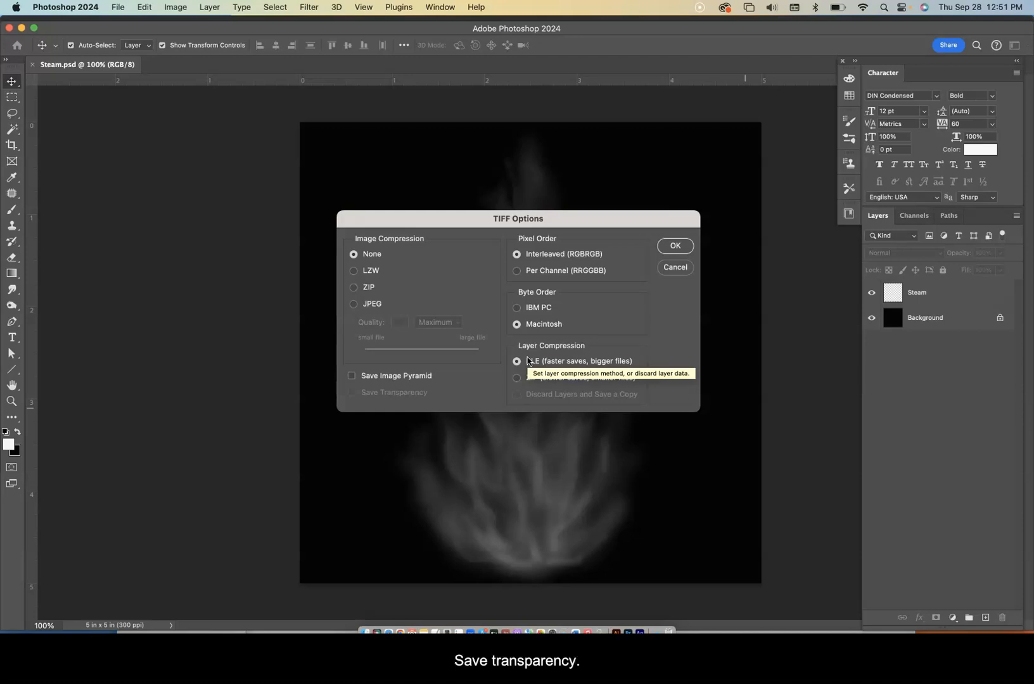
left_click(352, 303)
left_click(524, 258)
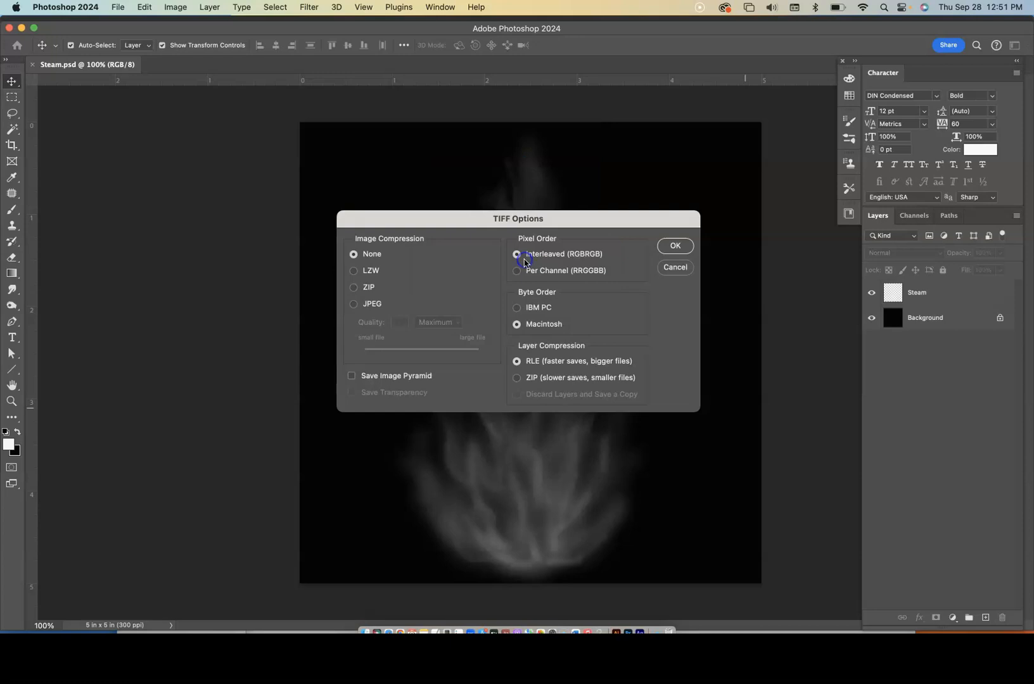
left_click(353, 287)
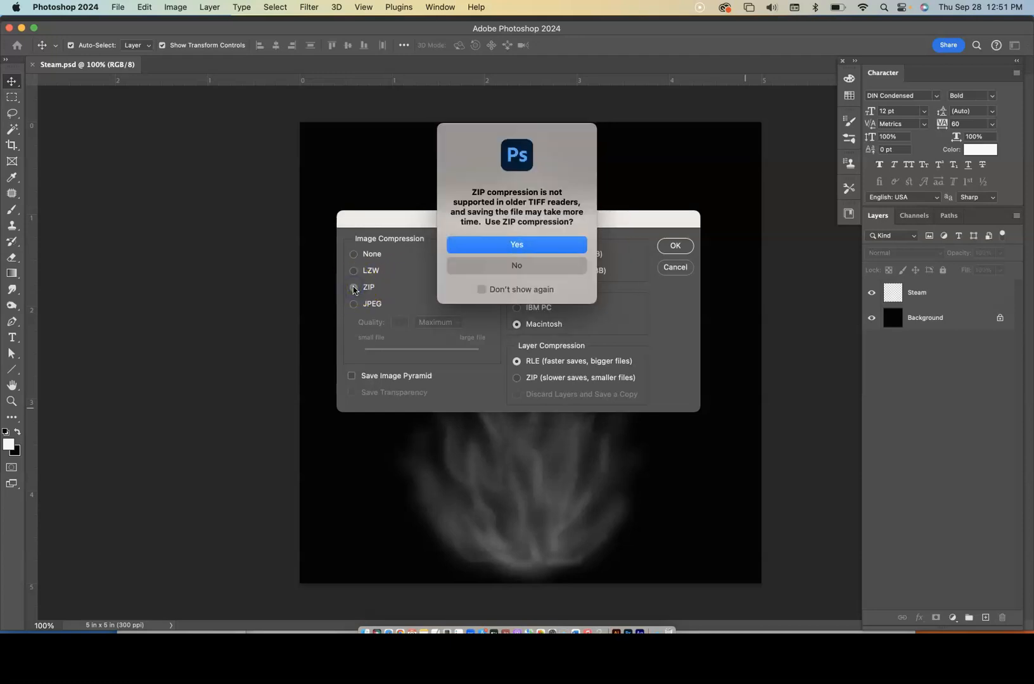
left_click(522, 264)
left_click(356, 272)
left_click(354, 254)
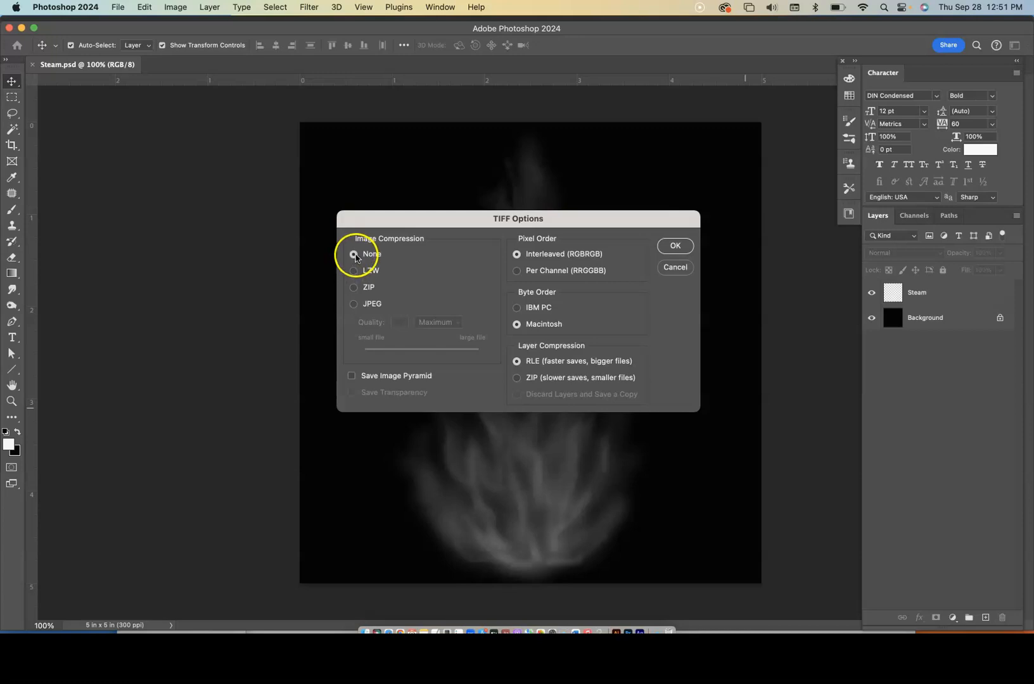
left_click(351, 394)
left_click(352, 395)
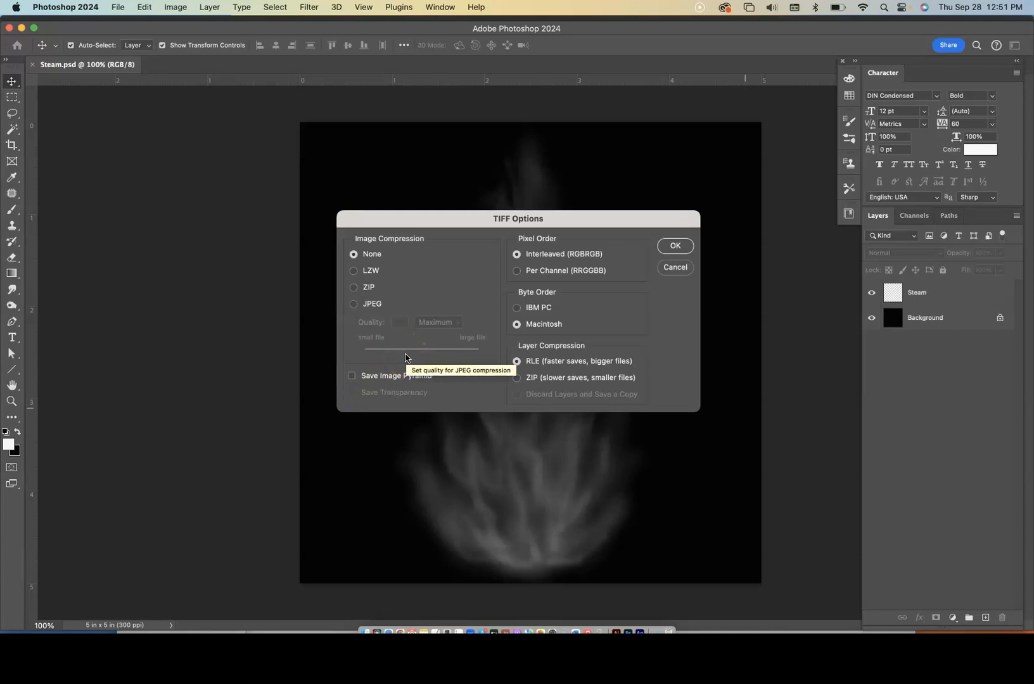
left_click(361, 312)
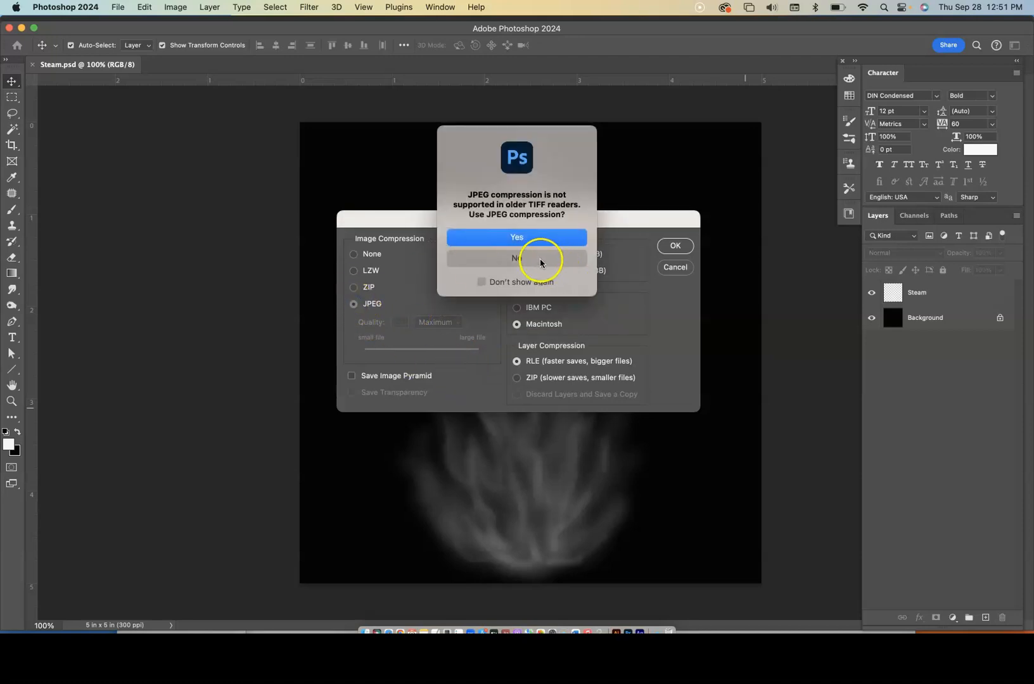
left_click(540, 259)
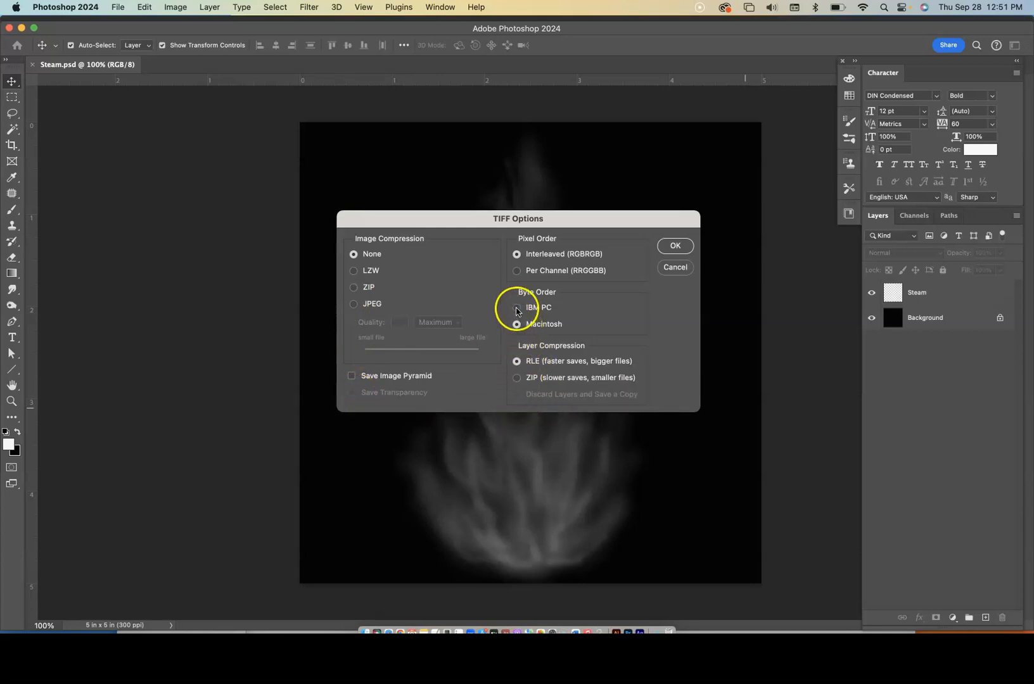
left_click(517, 271)
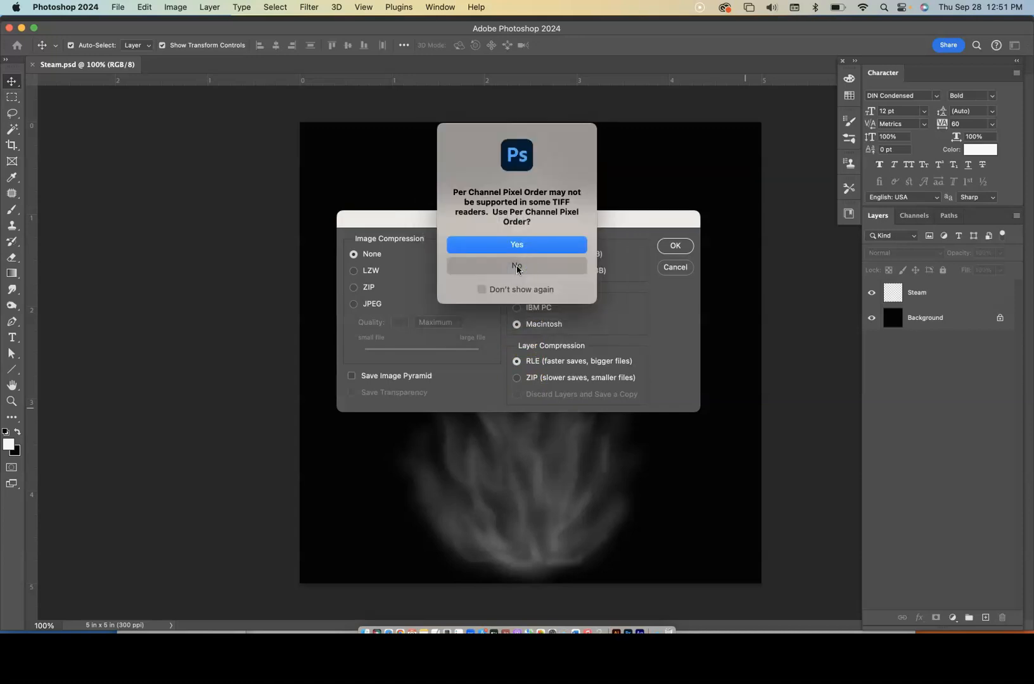
left_click(516, 273)
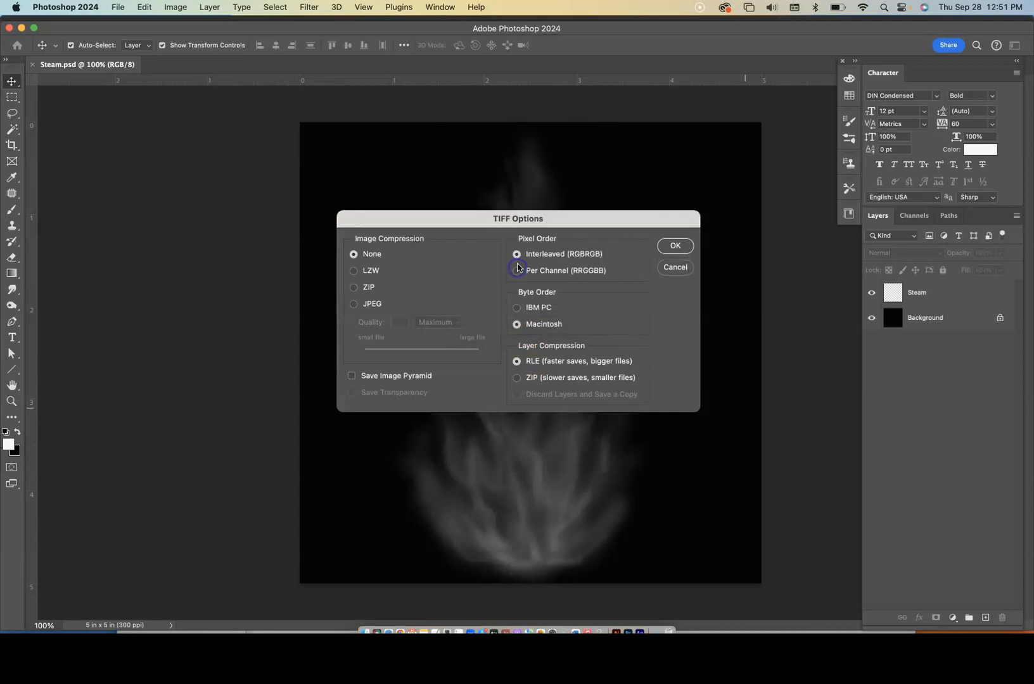
Save the TIFF with no image compression, interleaved pixel order, Macintosh byte order and RLE layer compression, and switch to Adobe Animate
left_click(675, 246)
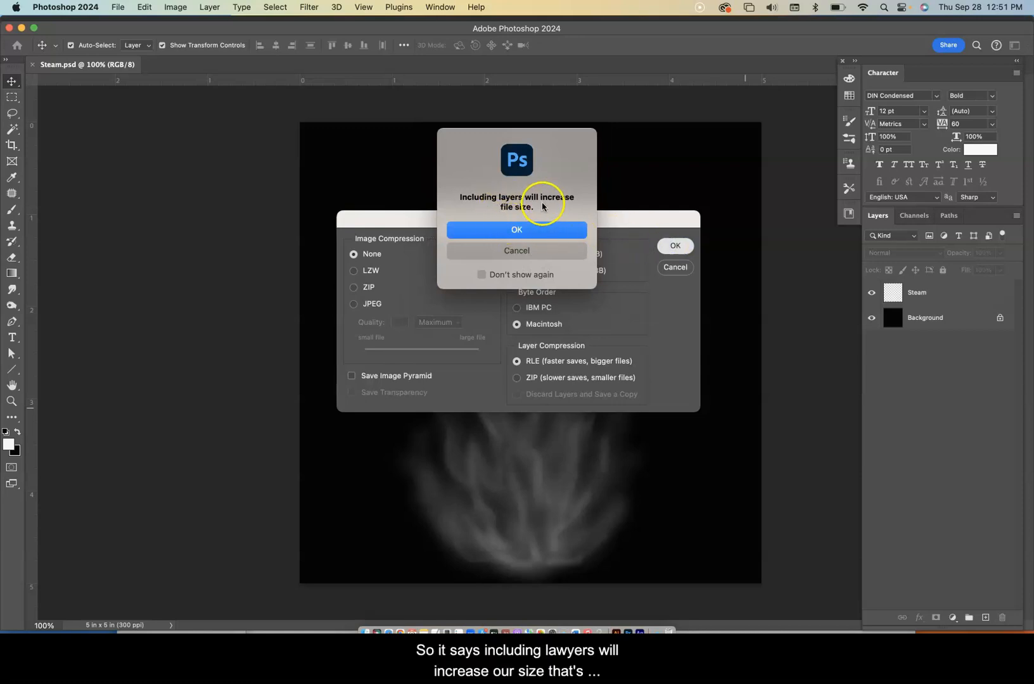
left_click(519, 230)
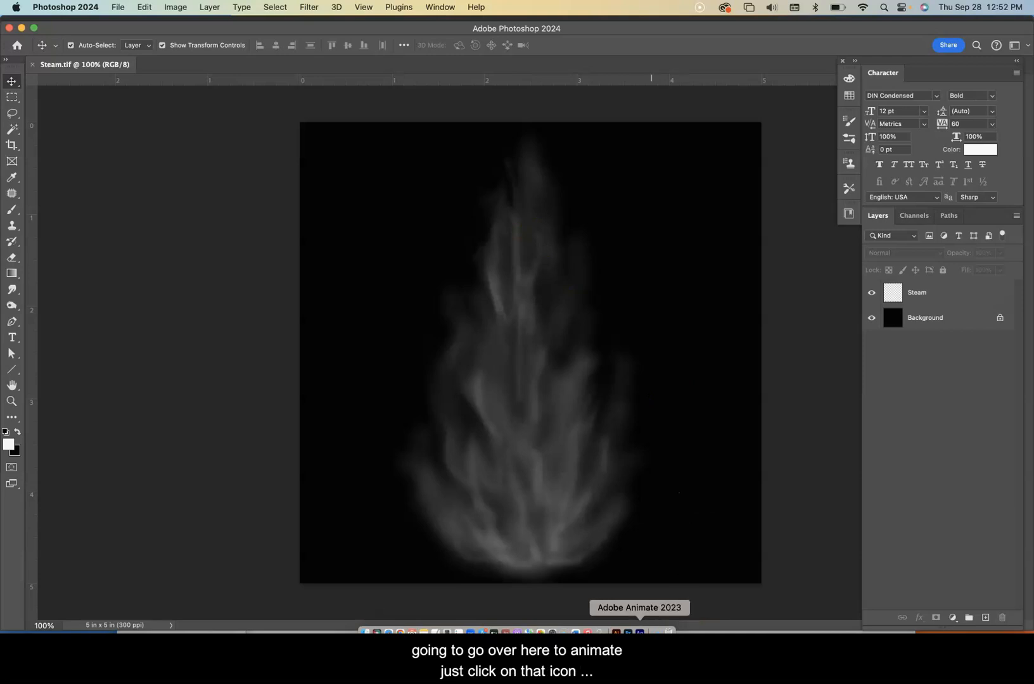
left_click(640, 631)
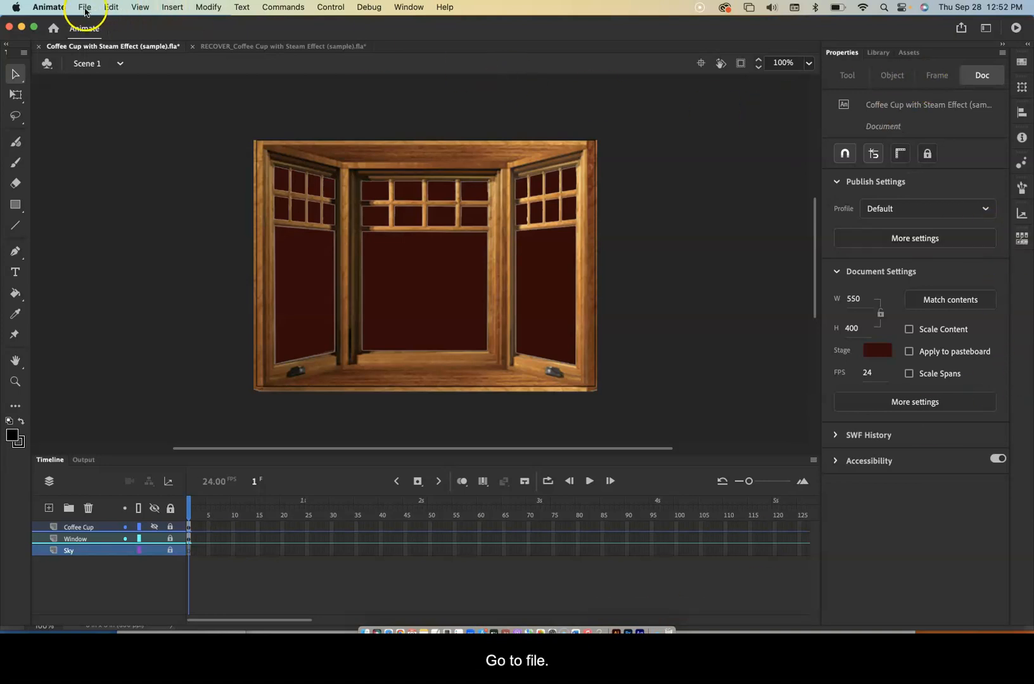
Try to import Steam.tif or Steam.psd into the library from the DMP2311 Unit Demo 3 Files folder on the desktop
left_click(86, 8)
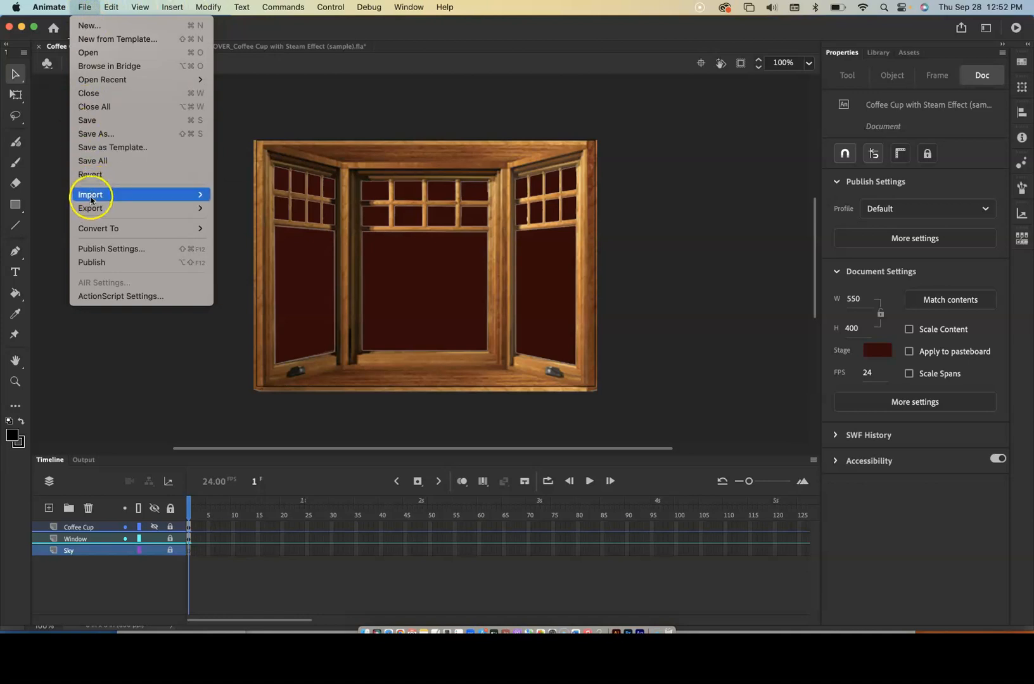
mouse_move(94, 194)
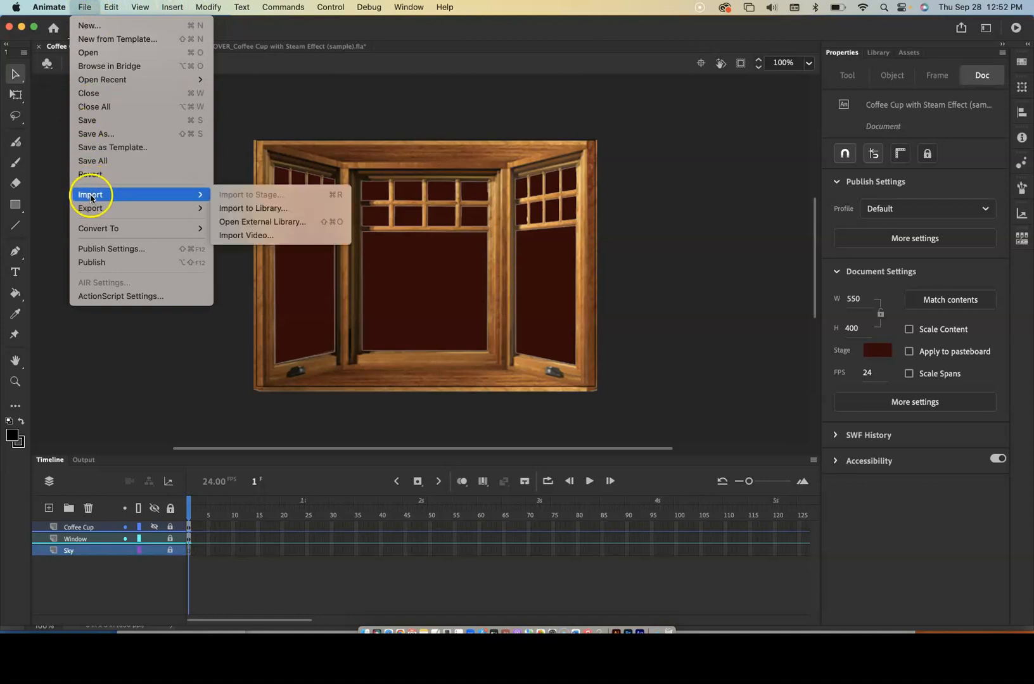
left_click(253, 209)
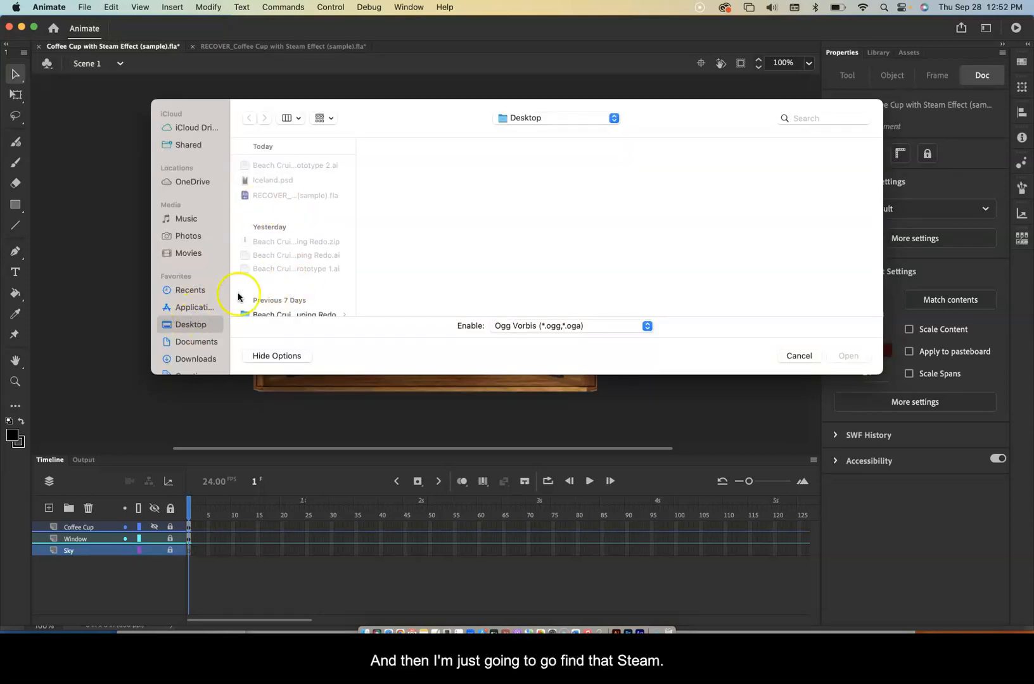
scroll(284, 259, "down", 5)
scroll(284, 258, "down", 5)
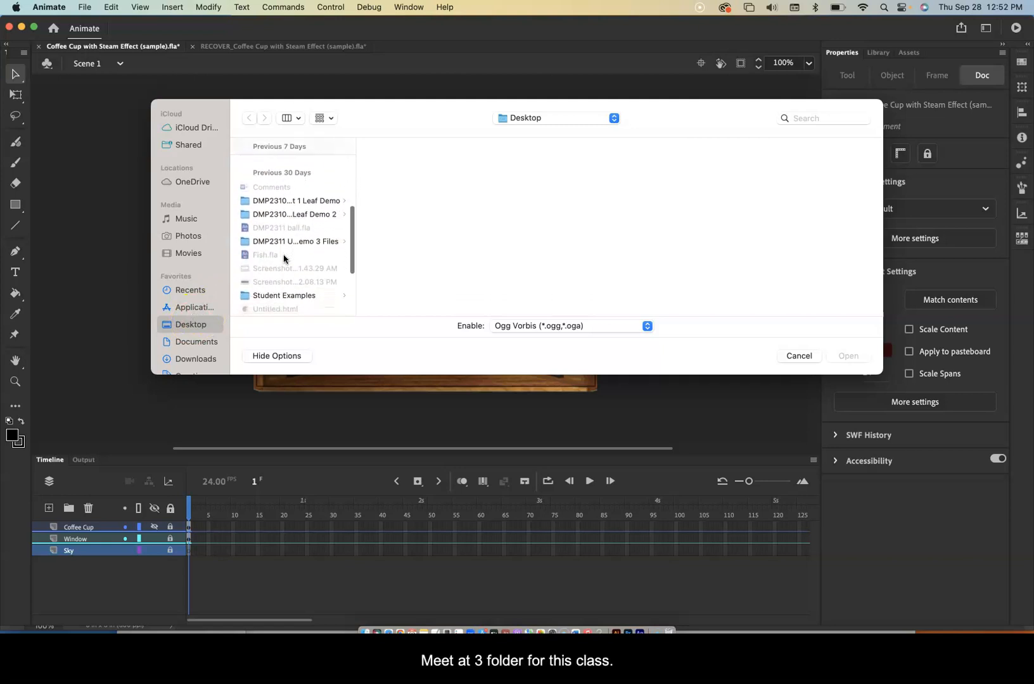
left_click(289, 241)
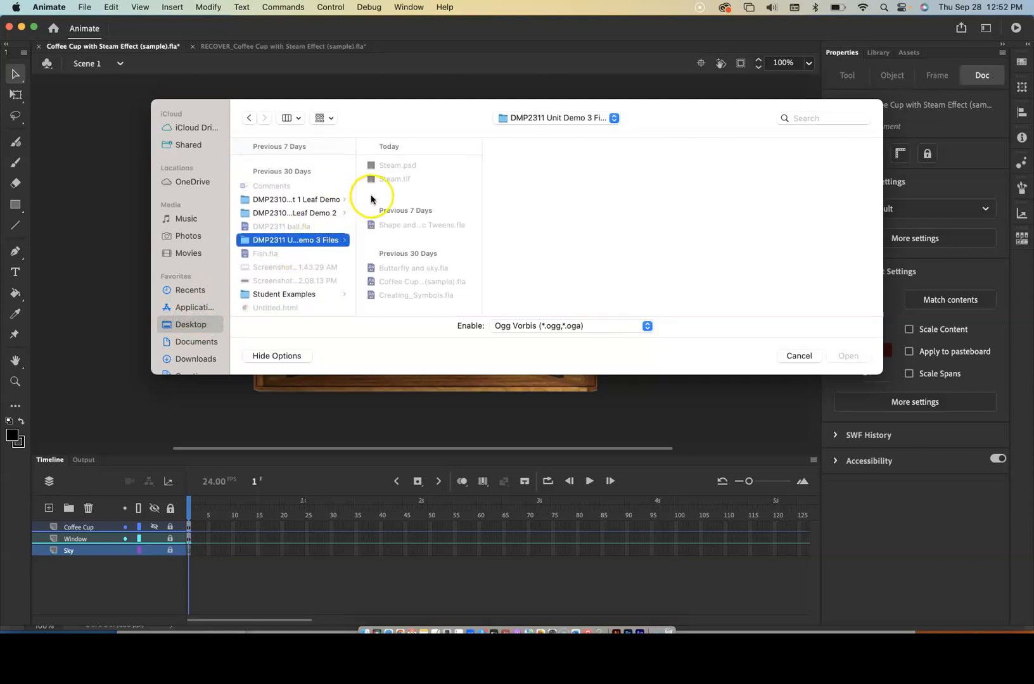
left_click(398, 180)
left_click(398, 166)
left_click(396, 179)
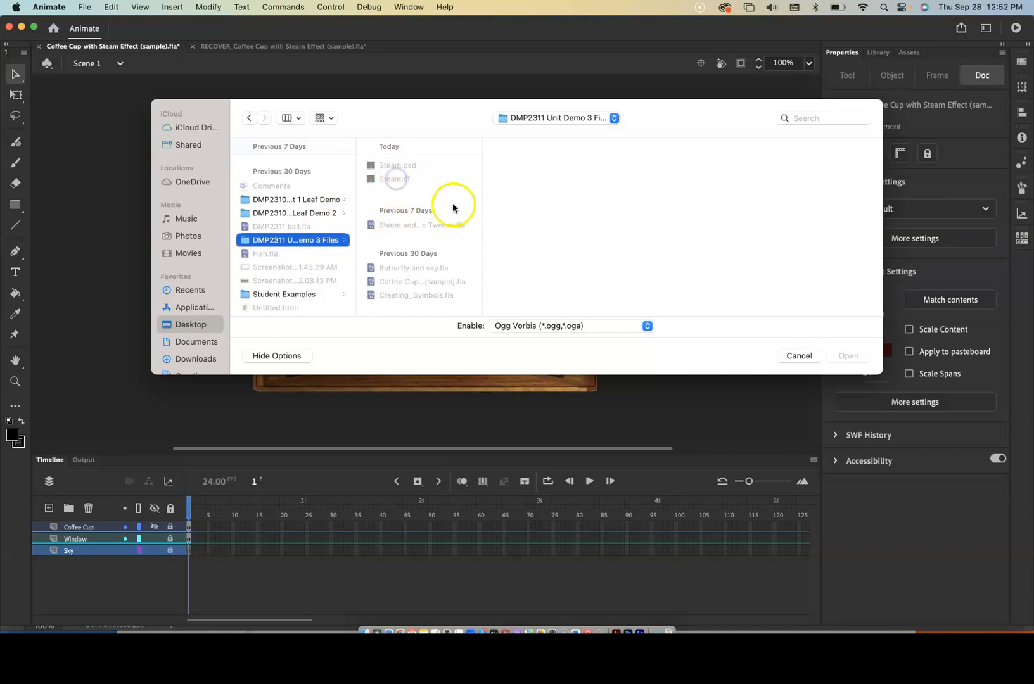
left_click(799, 356)
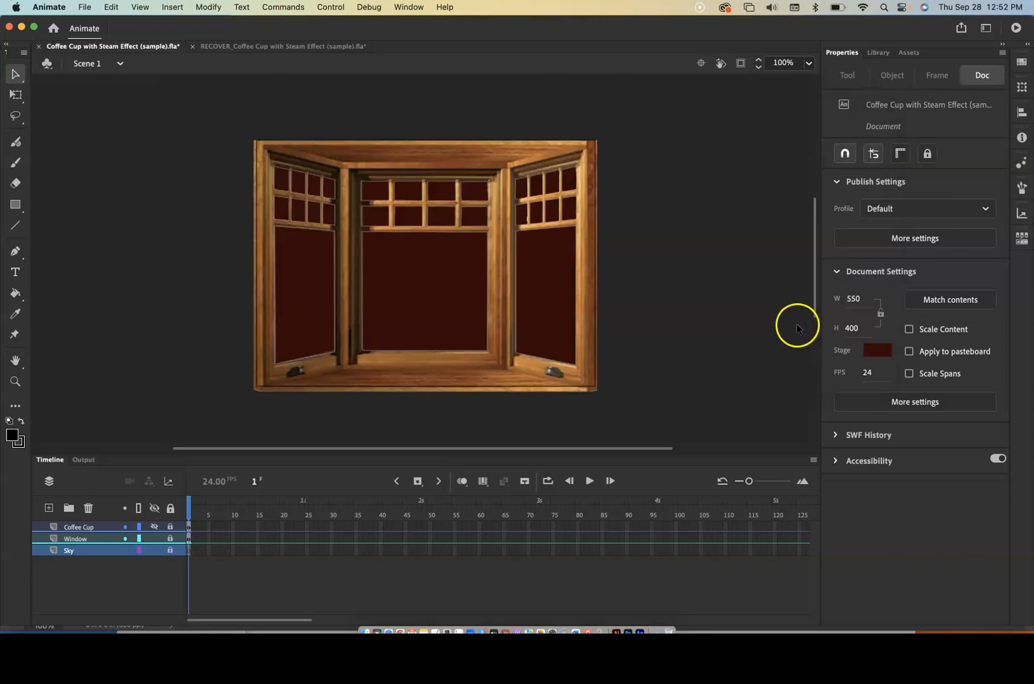
Show the library of the coffee cup document to check its imported assets
left_click(877, 52)
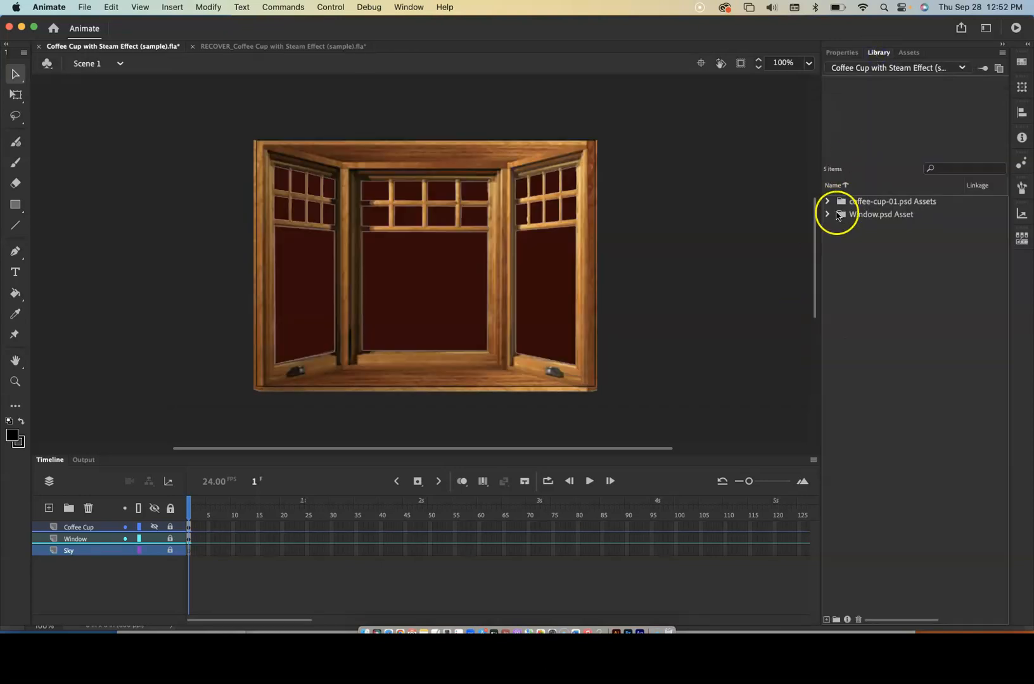
left_click(859, 236)
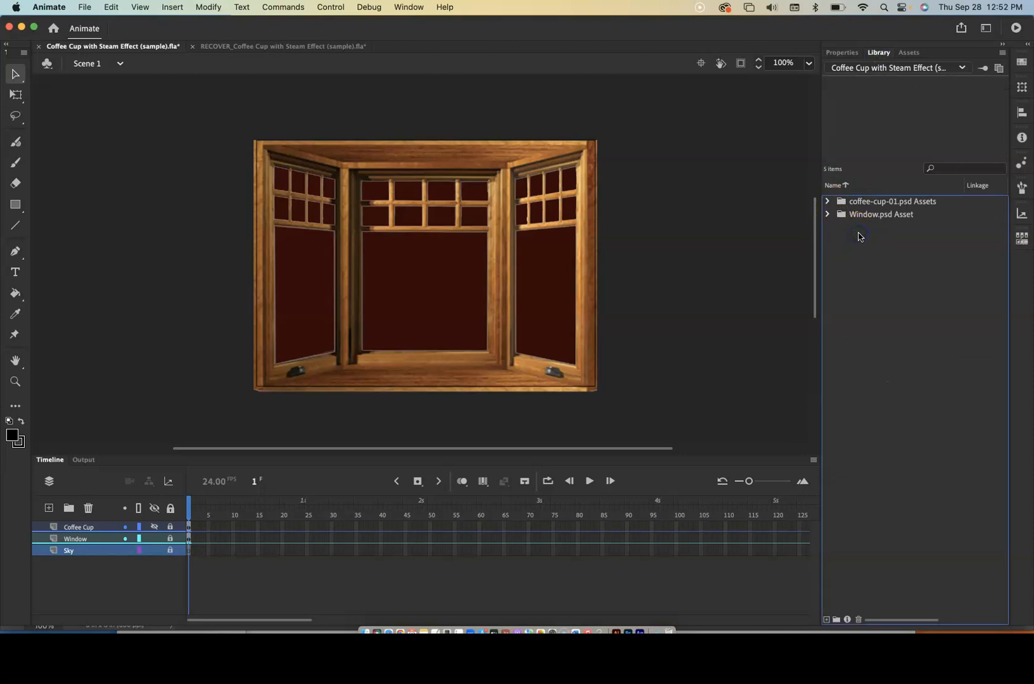
left_click(1000, 54)
left_click(1001, 55)
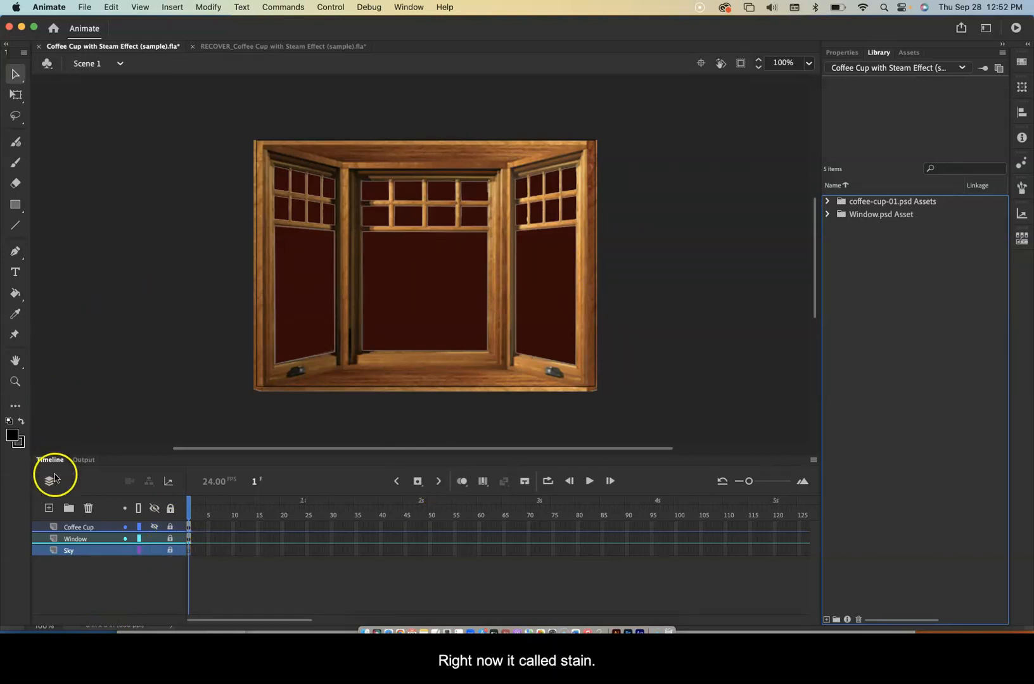
Add a new layer named Steam and move it to the top of the layer stack, above the Coffee Cup layer
left_click(49, 510)
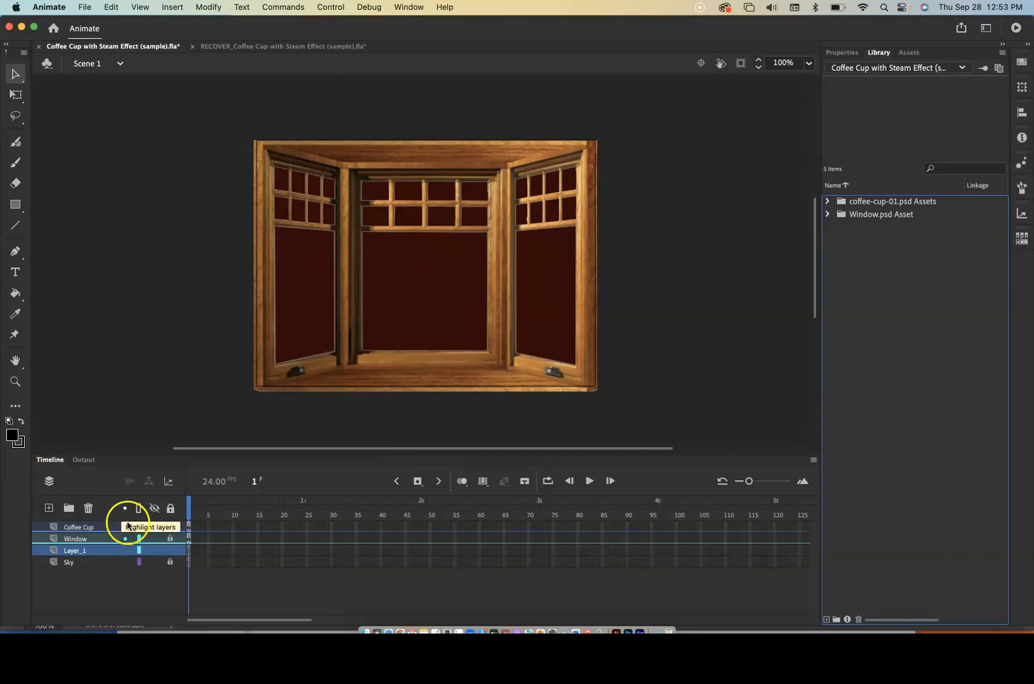
double_click(78, 551)
type("S")
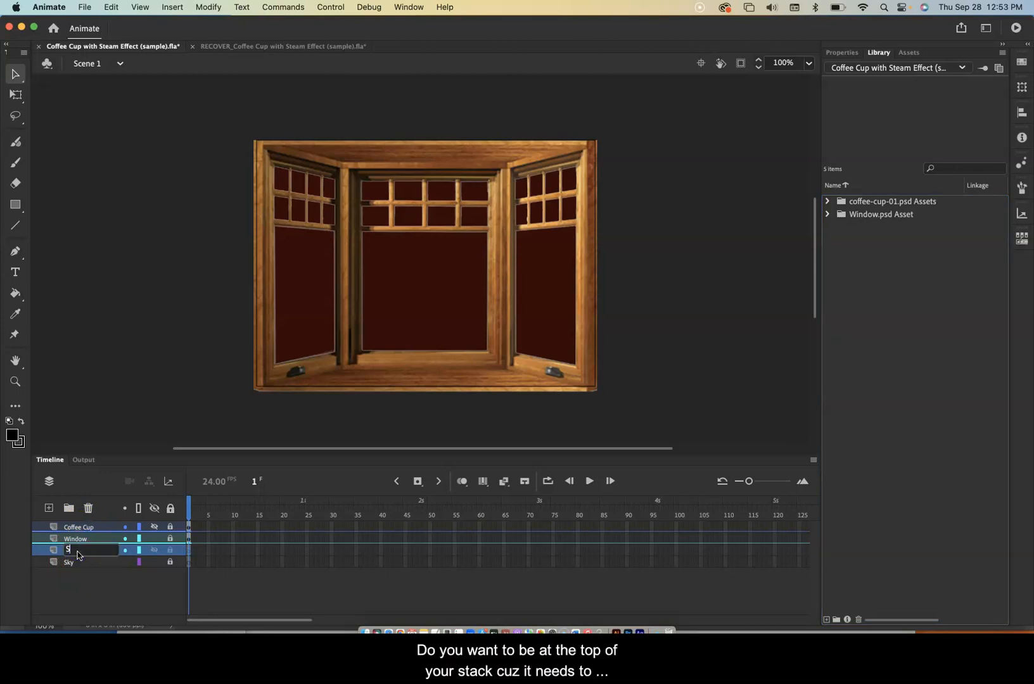
left_click(93, 593)
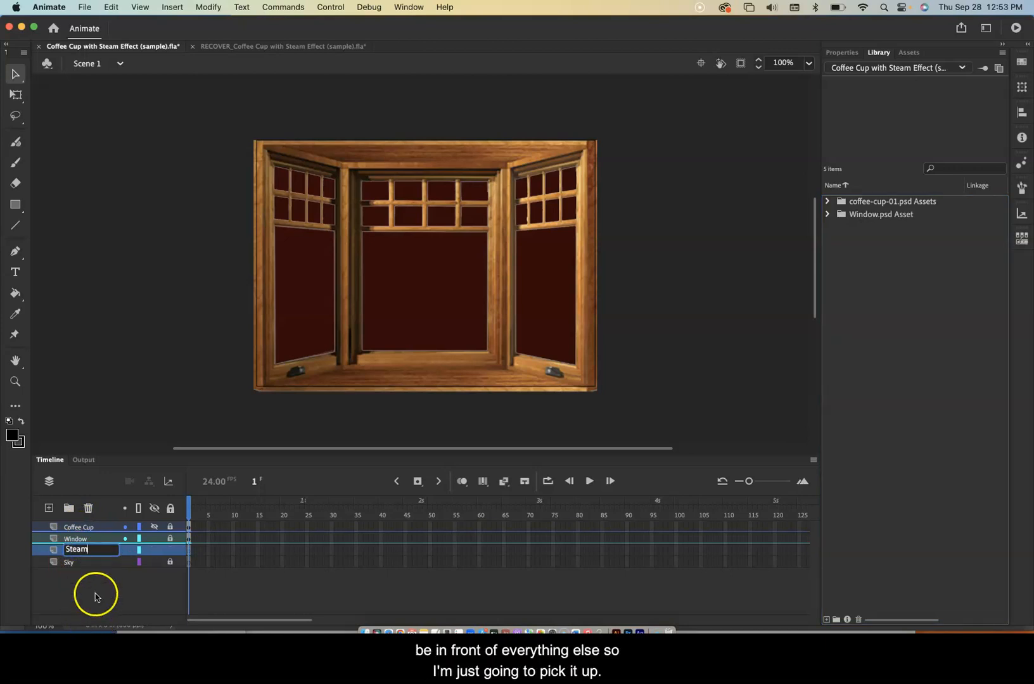
left_click(93, 554)
left_click_drag(93, 551, 94, 526)
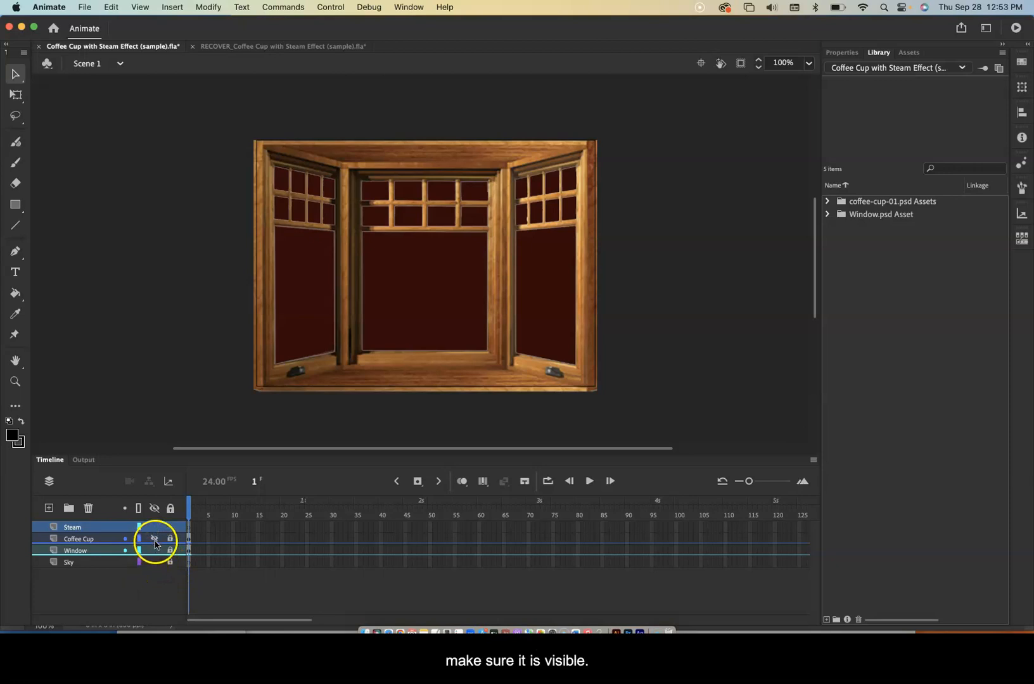
Try again to import Steam.tif into the library from the DMP2311 Unit Demo 3 Files folder with the Steam layer selected
left_click(88, 9)
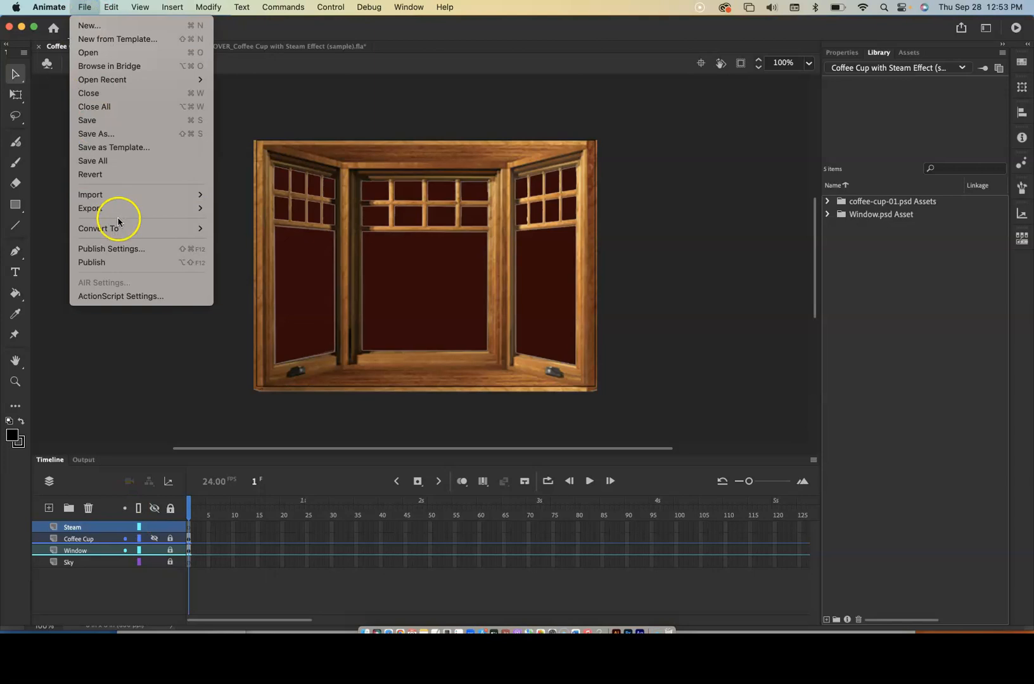
mouse_move(196, 194)
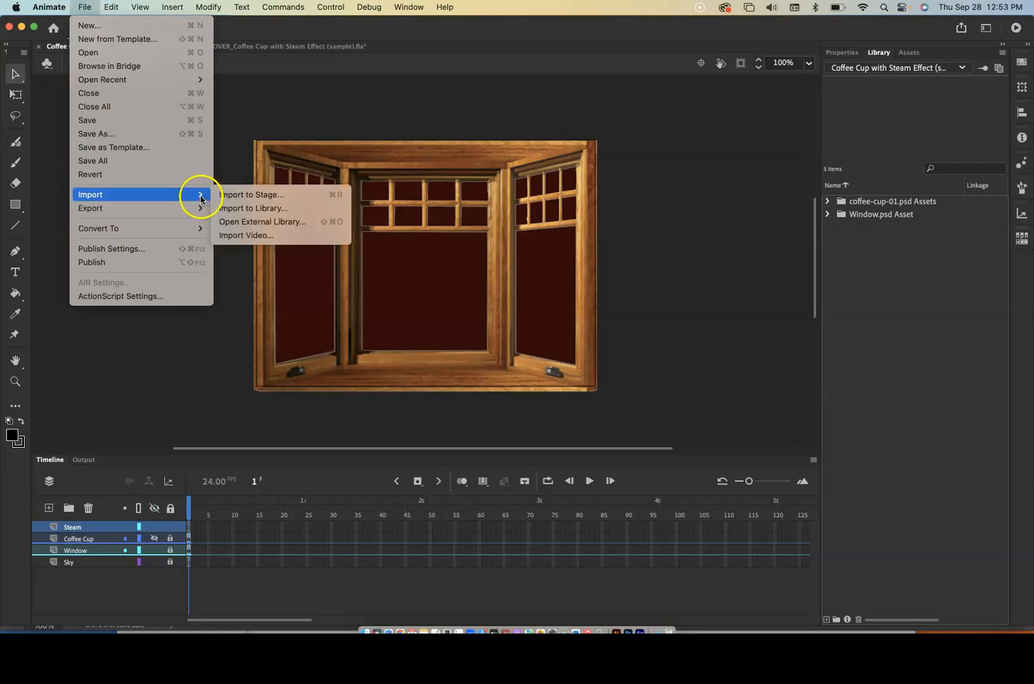
left_click(249, 209)
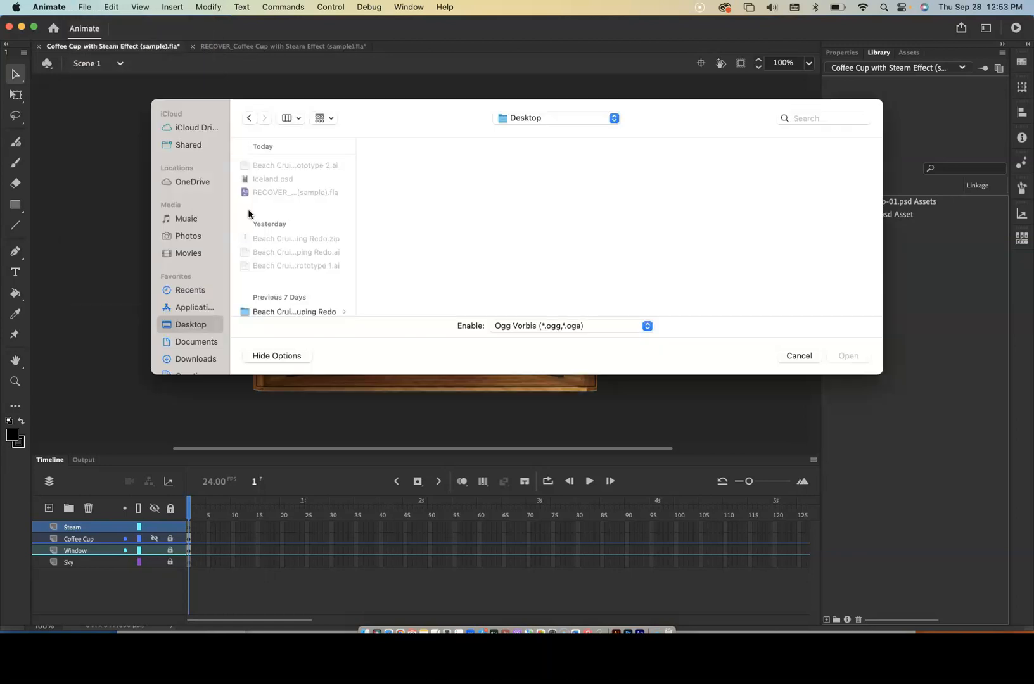
scroll(273, 260, "down", 5)
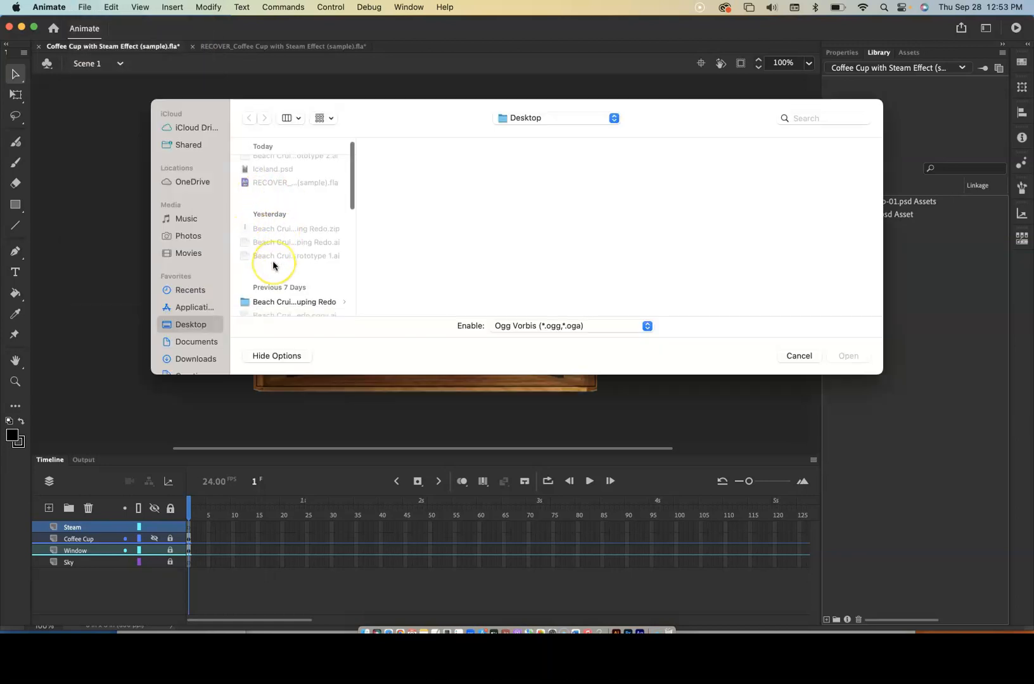
scroll(273, 260, "down", 6)
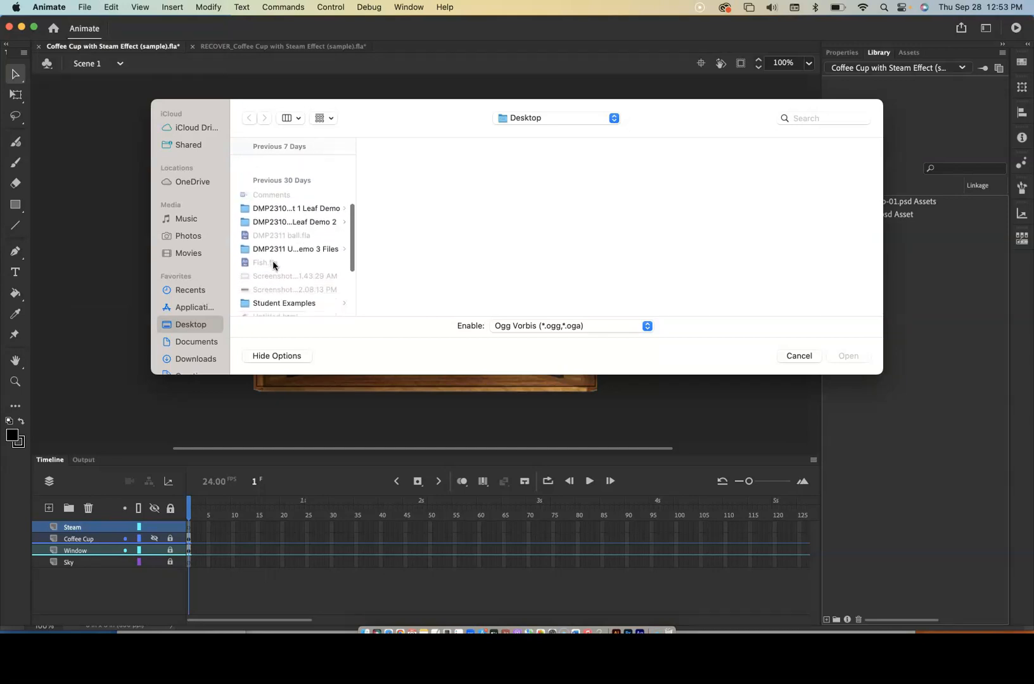
left_click(289, 229)
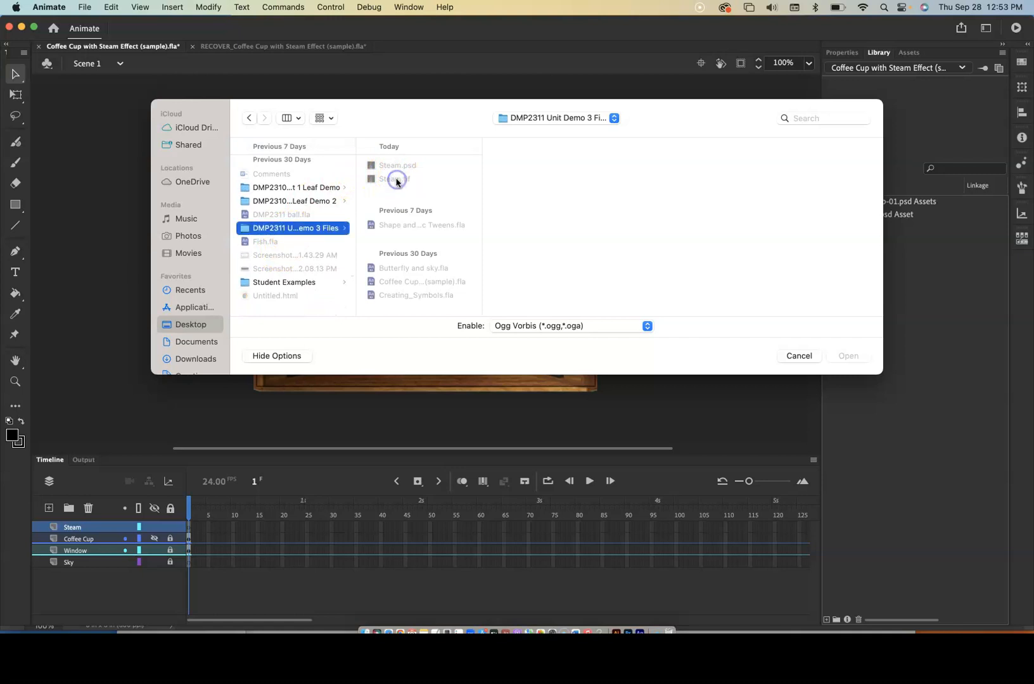
left_click(802, 352)
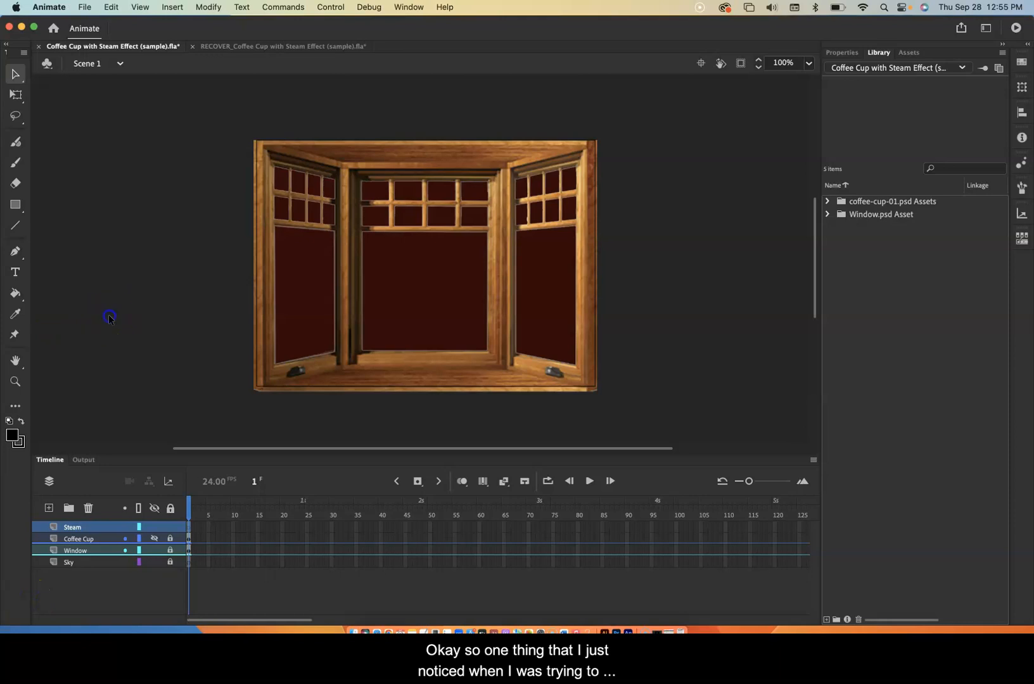
Start an import to the library with the Steam layer selected and browse to the DMP2311 Unit Demo 3 Files folder on the desktop
left_click(85, 7)
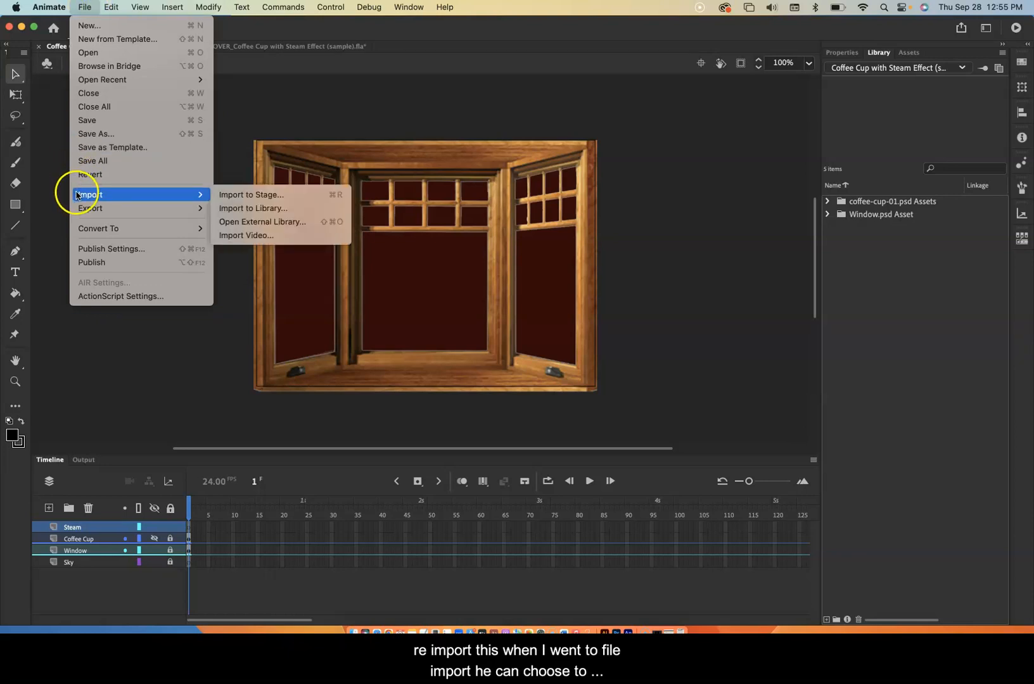
mouse_move(209, 200)
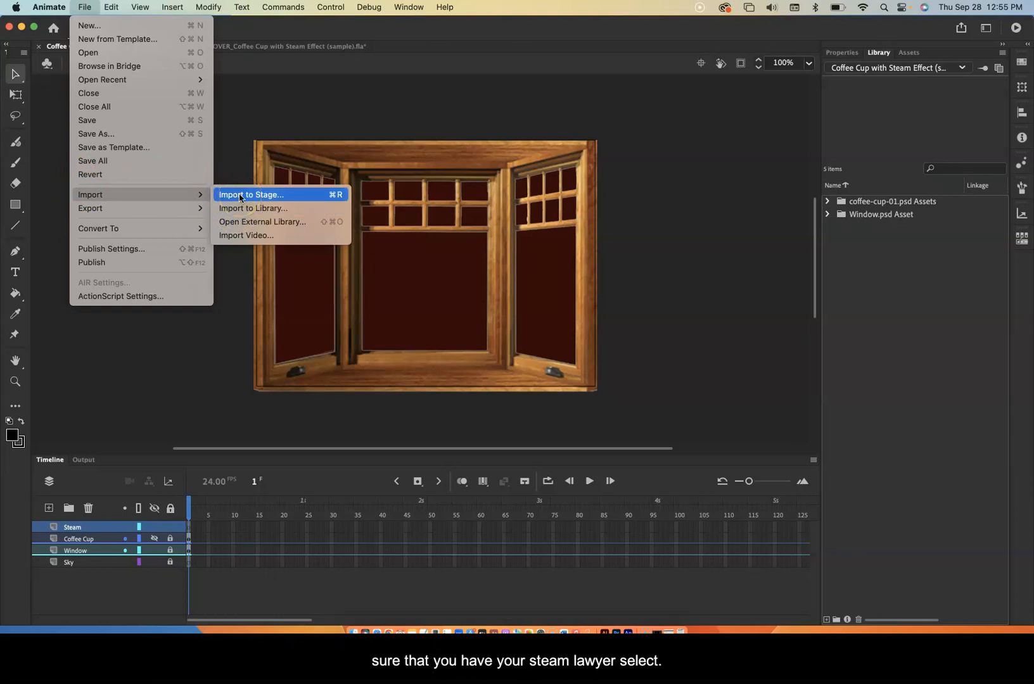
left_click(78, 532)
left_click(84, 7)
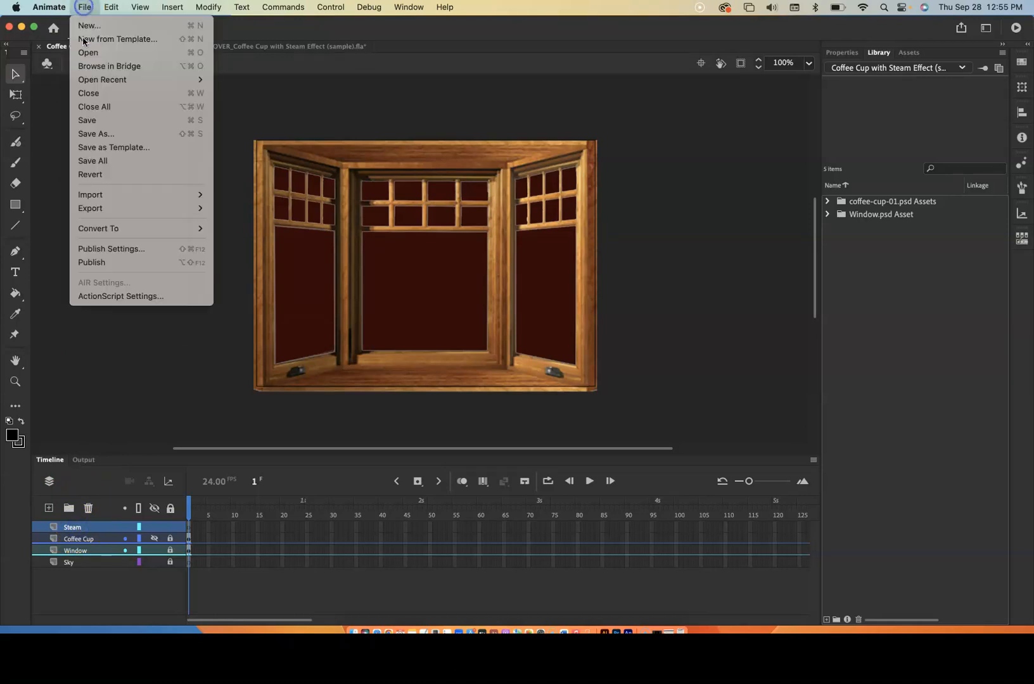
mouse_move(102, 194)
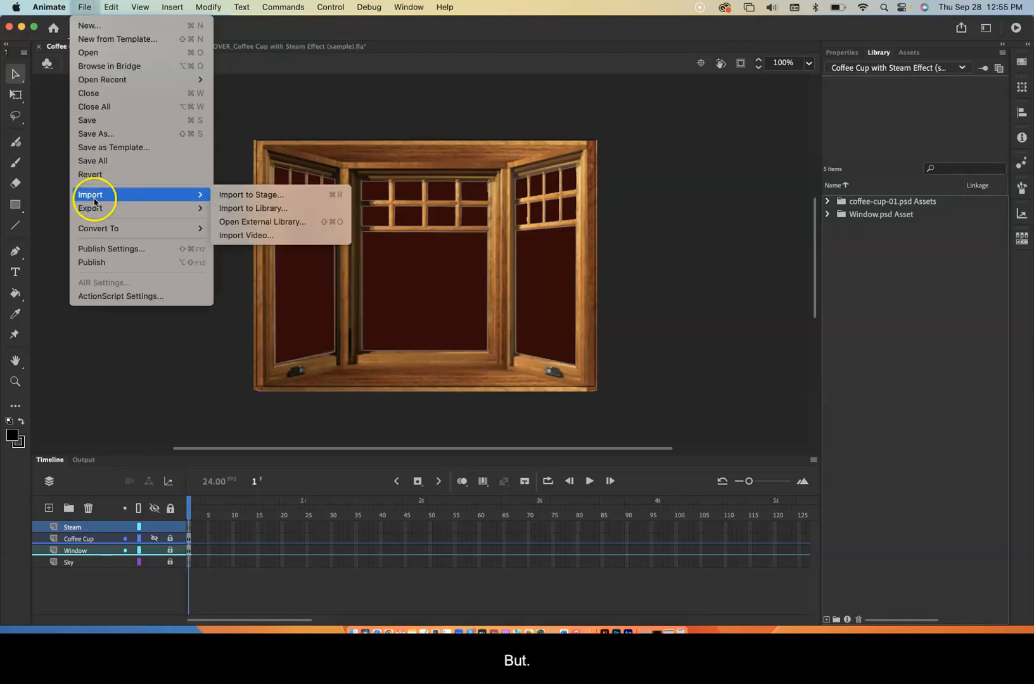
left_click(250, 208)
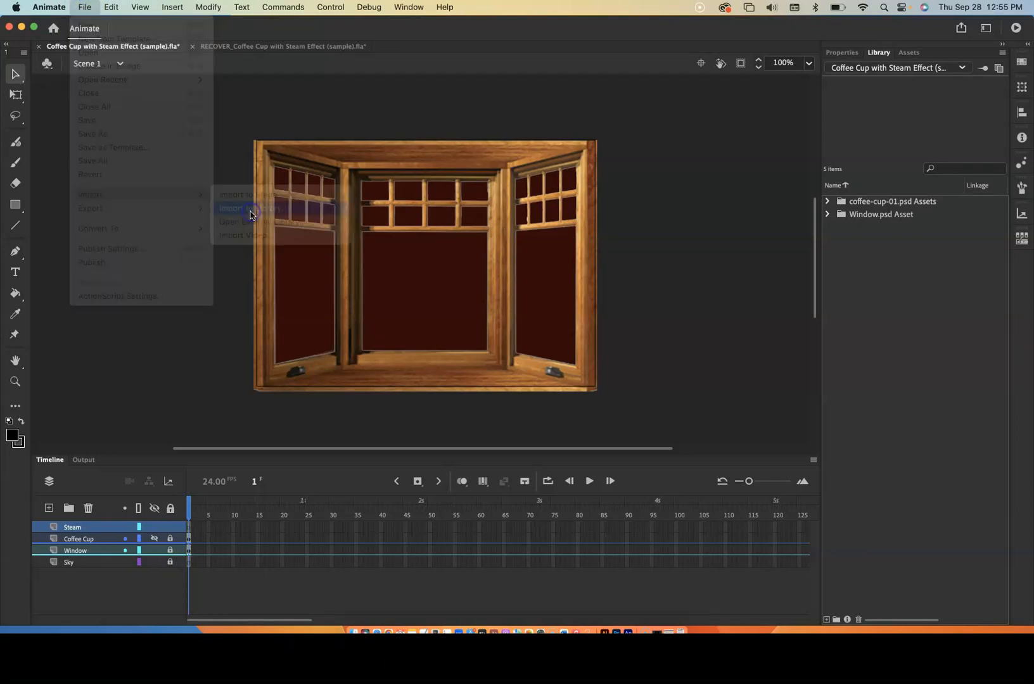
scroll(296, 269, "down", 10)
scroll(296, 274, "down", 3)
scroll(296, 274, "up", 5)
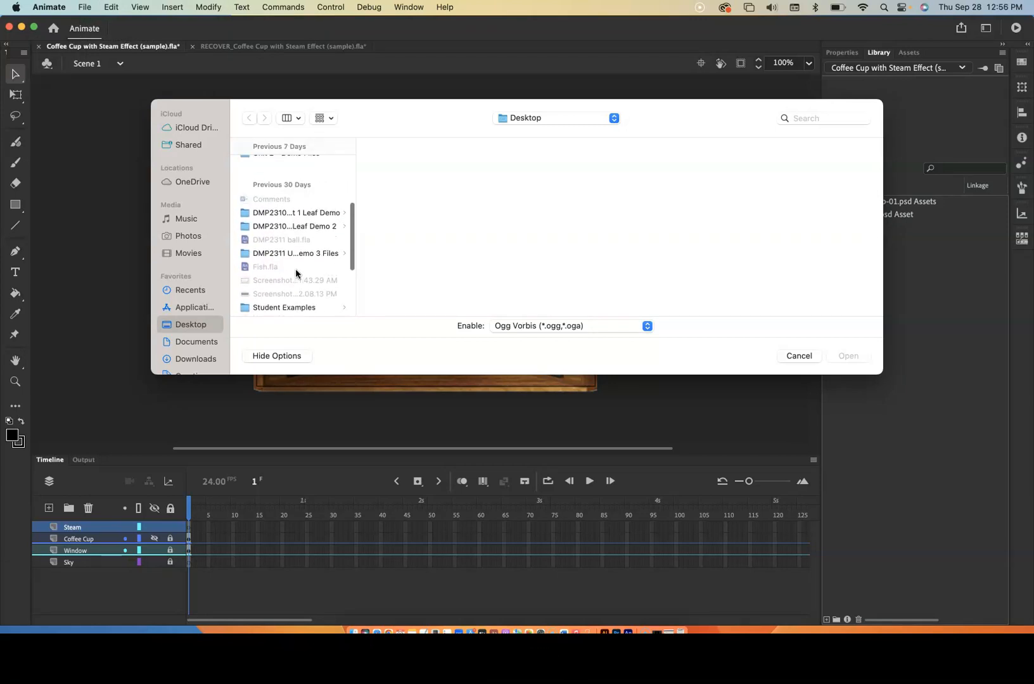
left_click(290, 254)
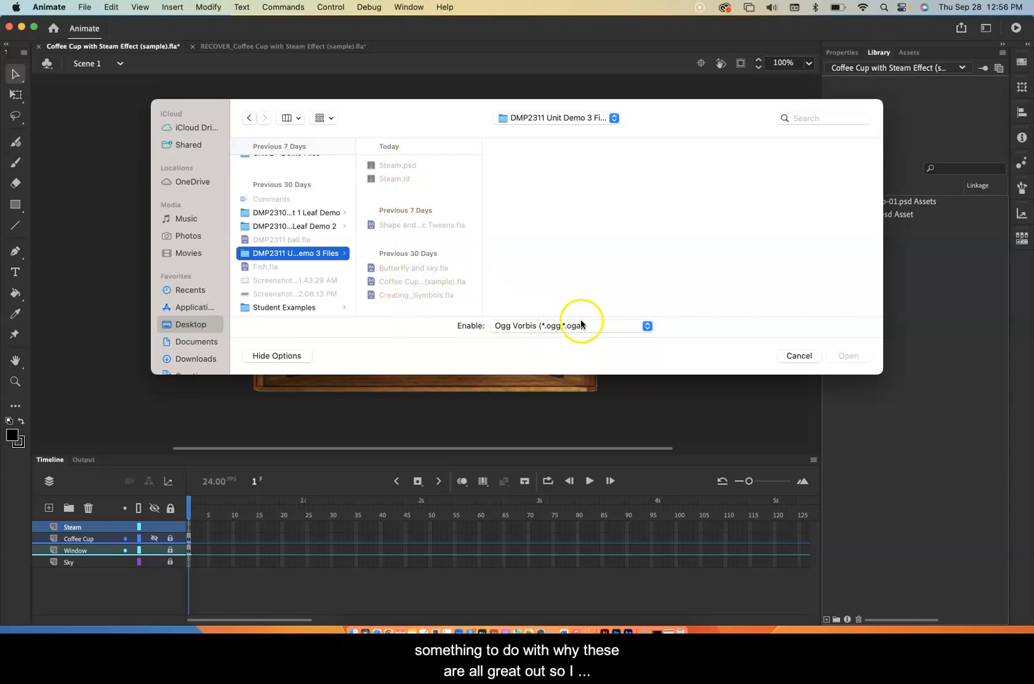
Enable All Files as the importable file type and open Steam.psd for import
left_click(647, 325)
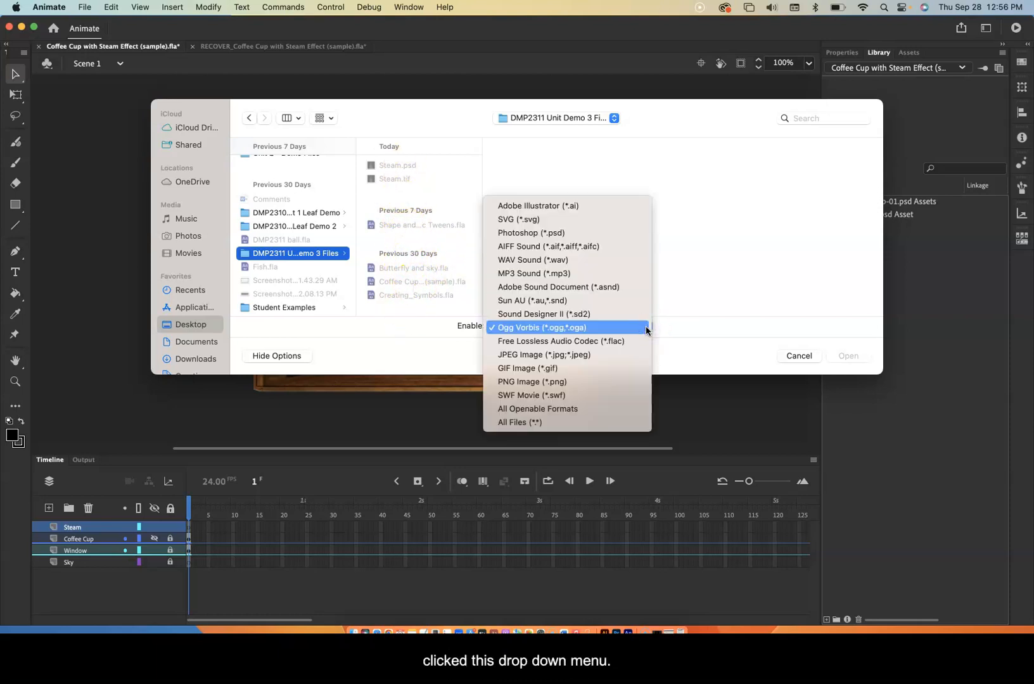
left_click(515, 423)
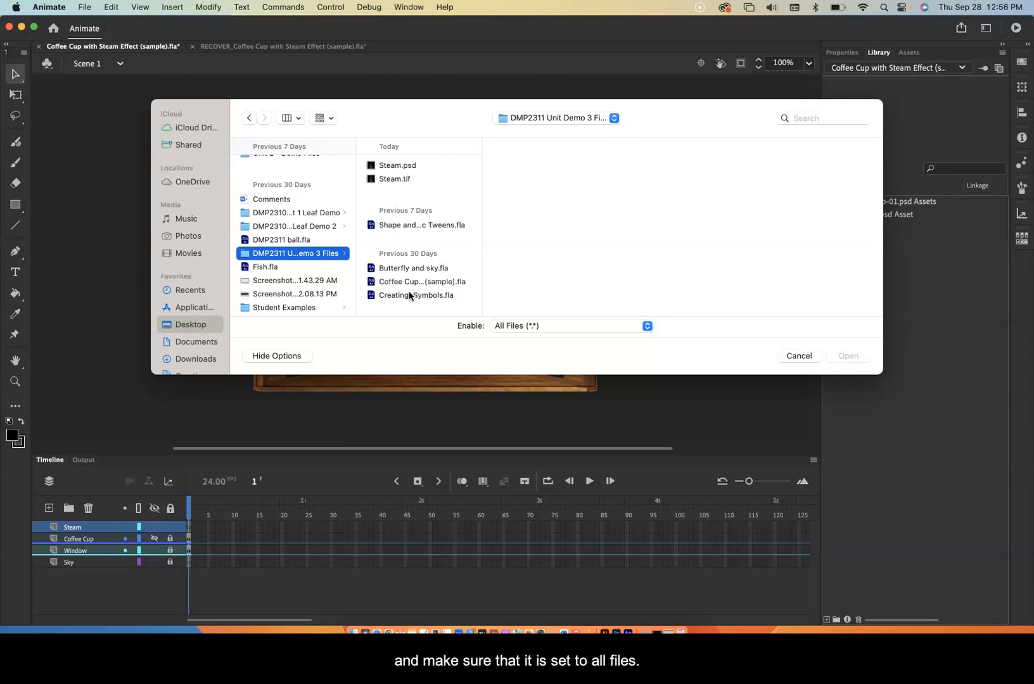
left_click(396, 181)
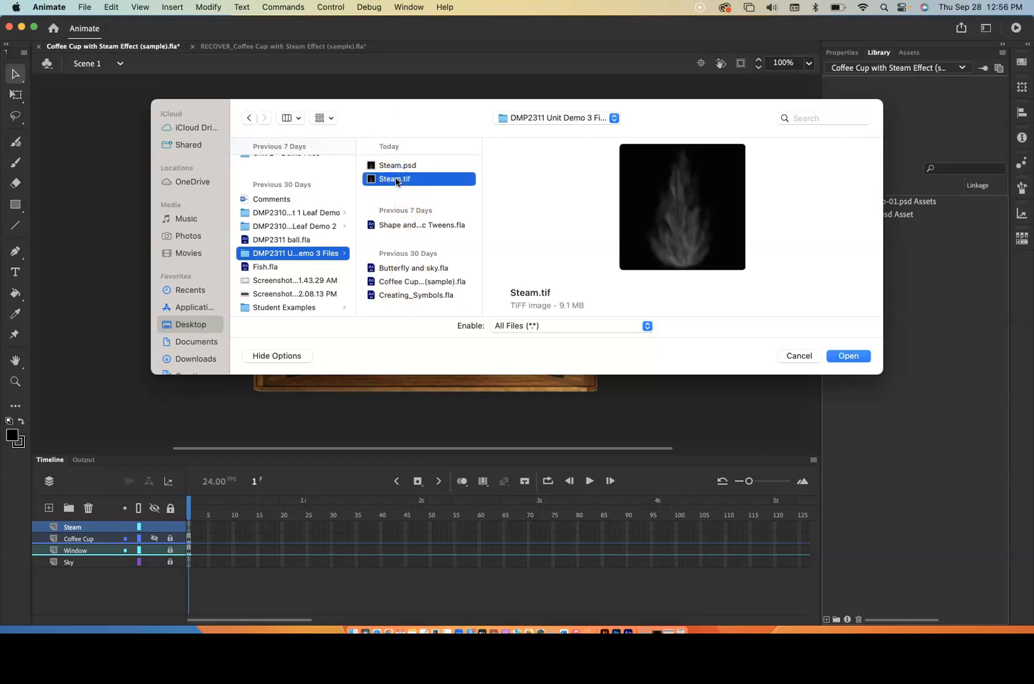
left_click(398, 165)
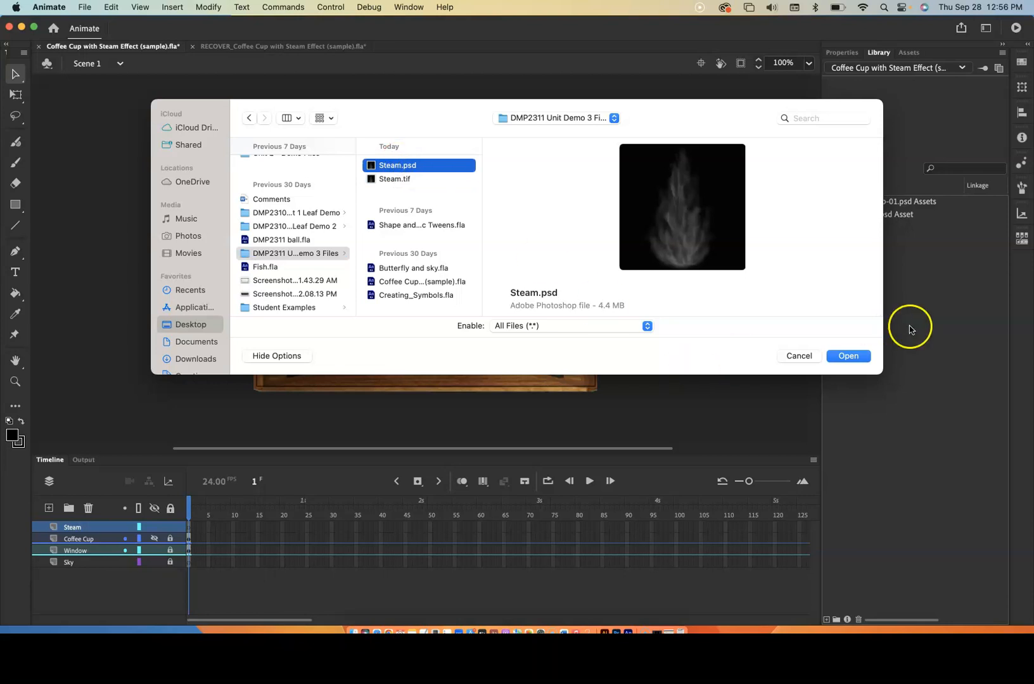
left_click(858, 356)
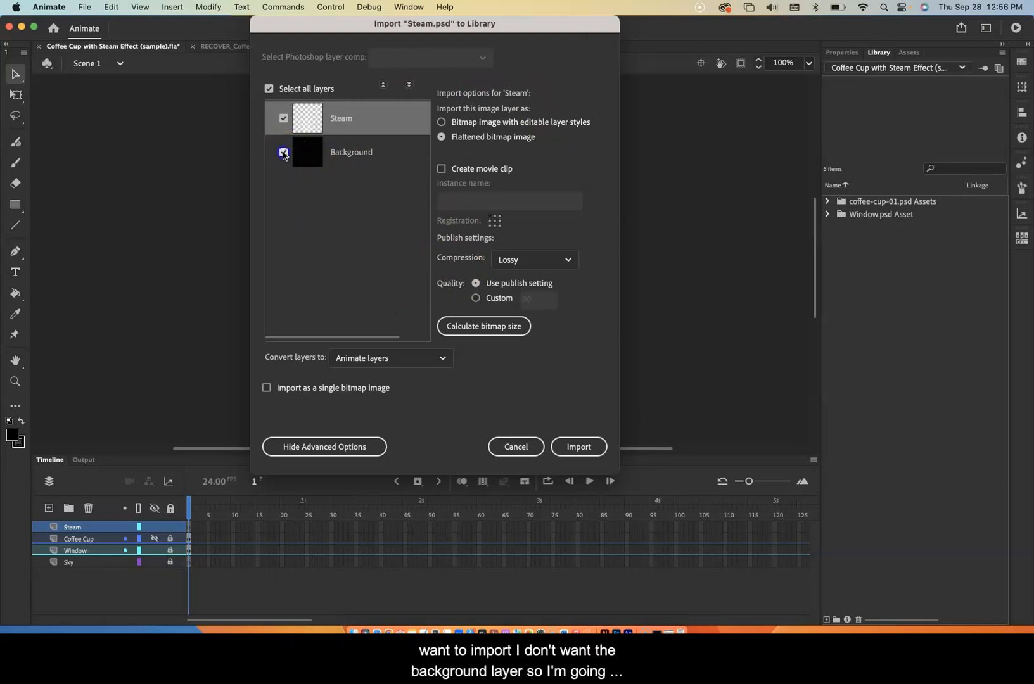
Import only the Steam layer of Steam.psd, excluding the Background layer, and preview the imported Steam.psd in the library
left_click(283, 152)
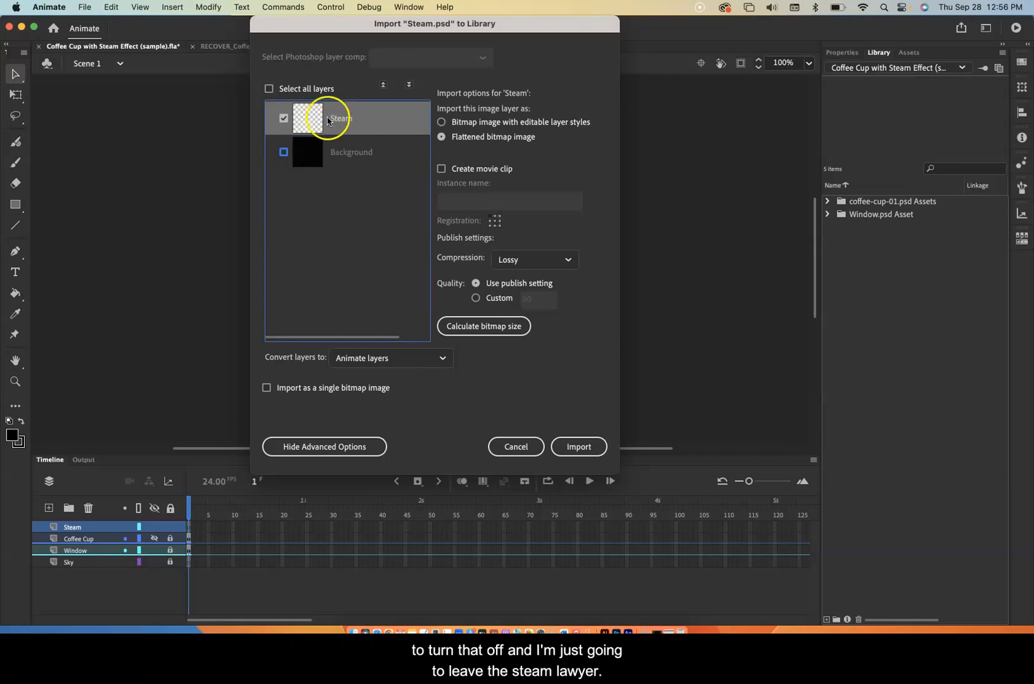
left_click(578, 446)
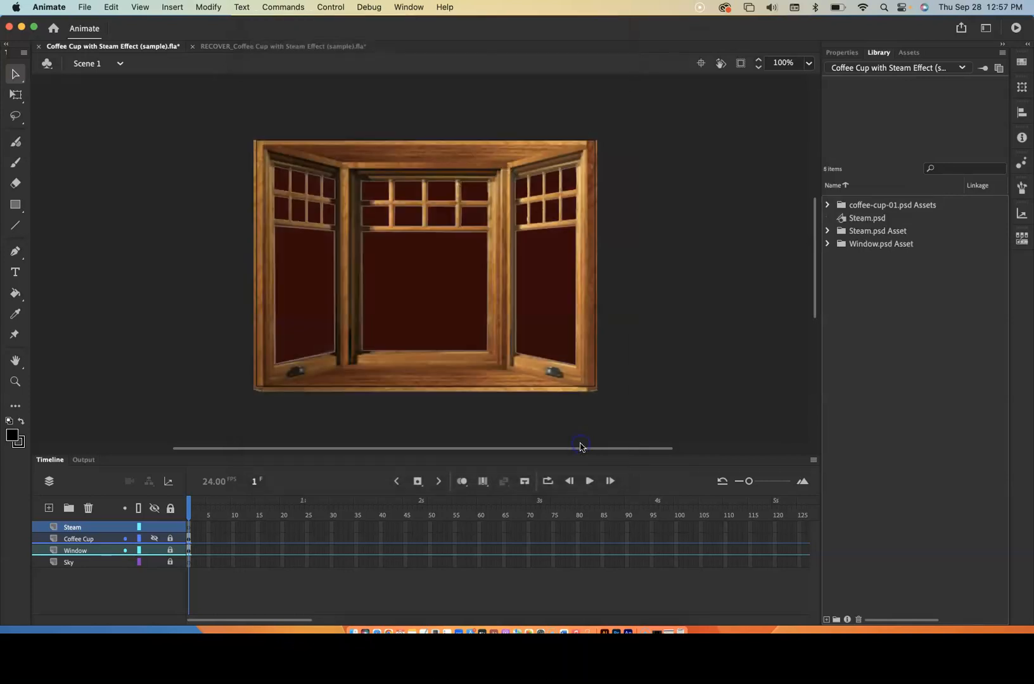
left_click(844, 219)
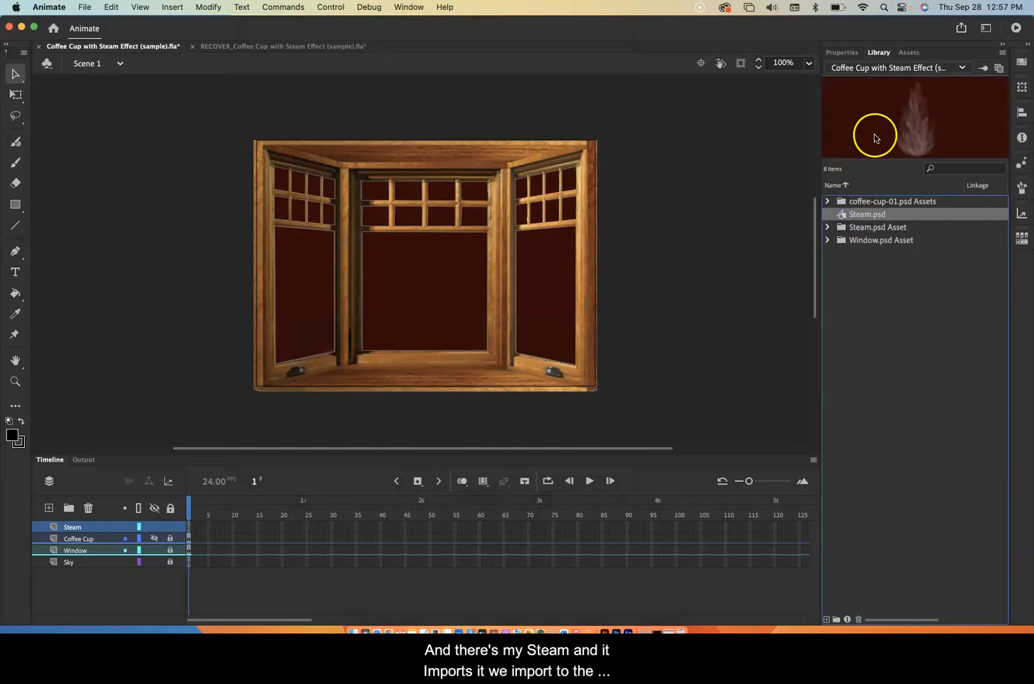
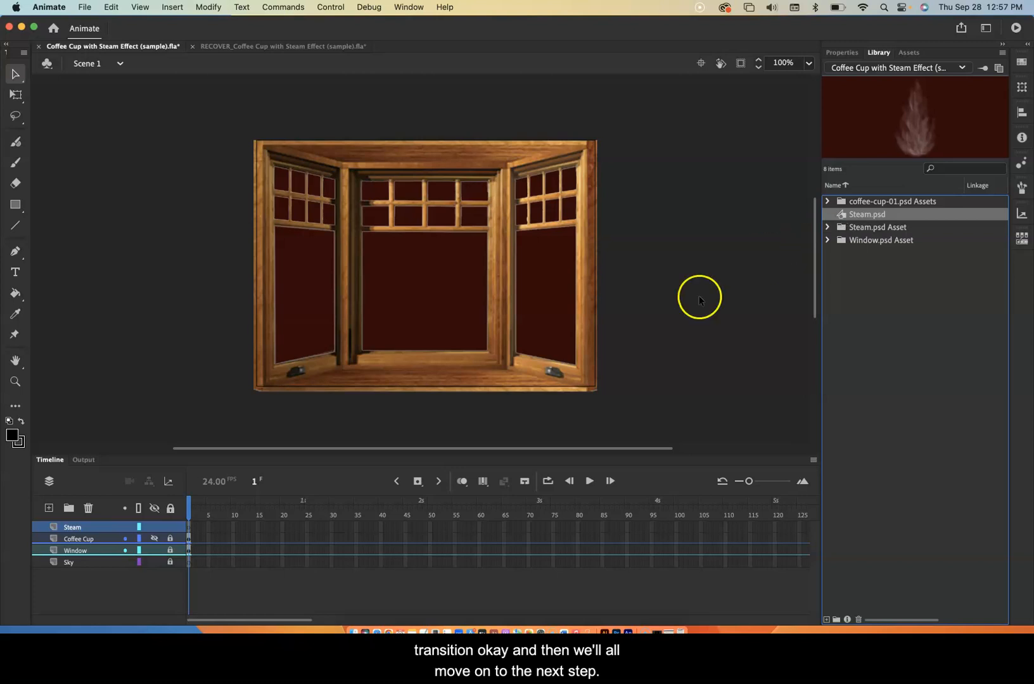
Dismiss the system notifications and make the Coffee Cup layer visible while keeping it locked
left_click(27, 592)
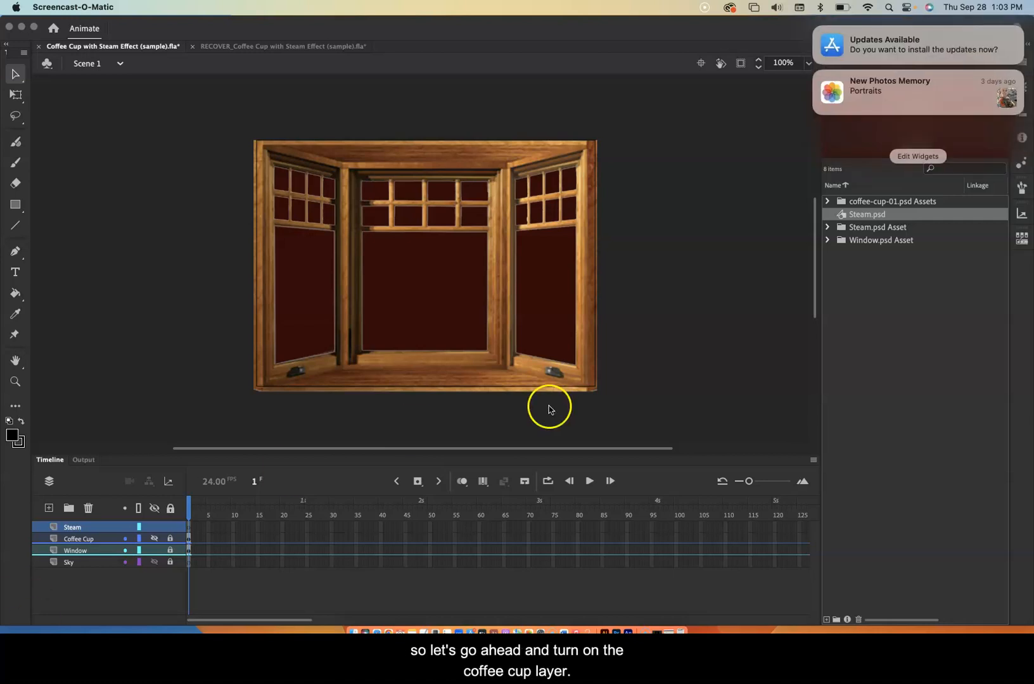
left_click(817, 109)
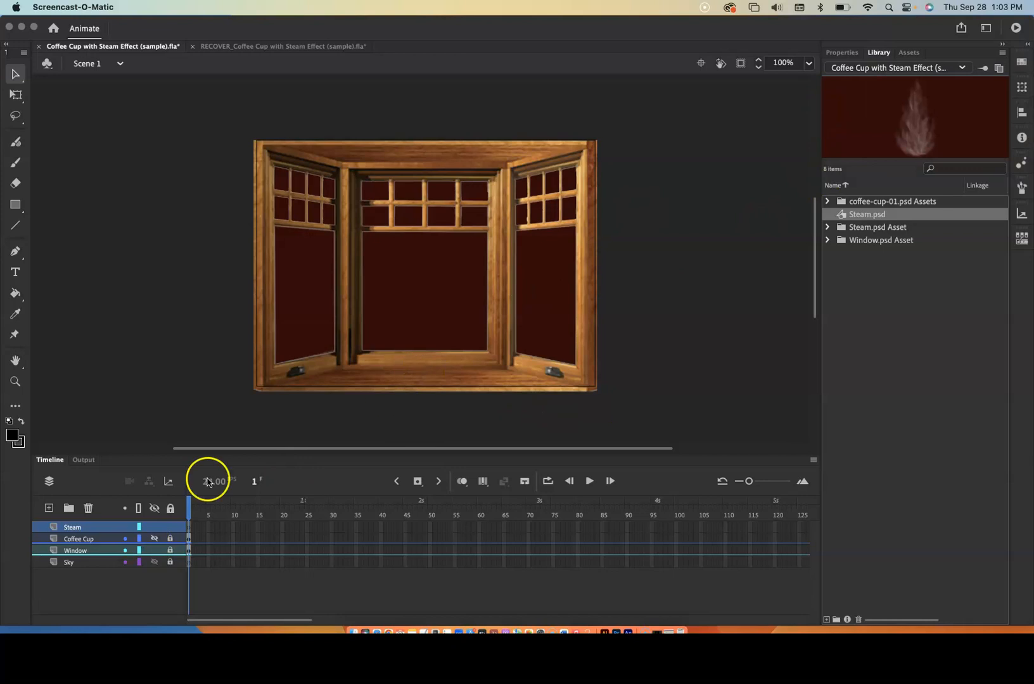
left_click(170, 543)
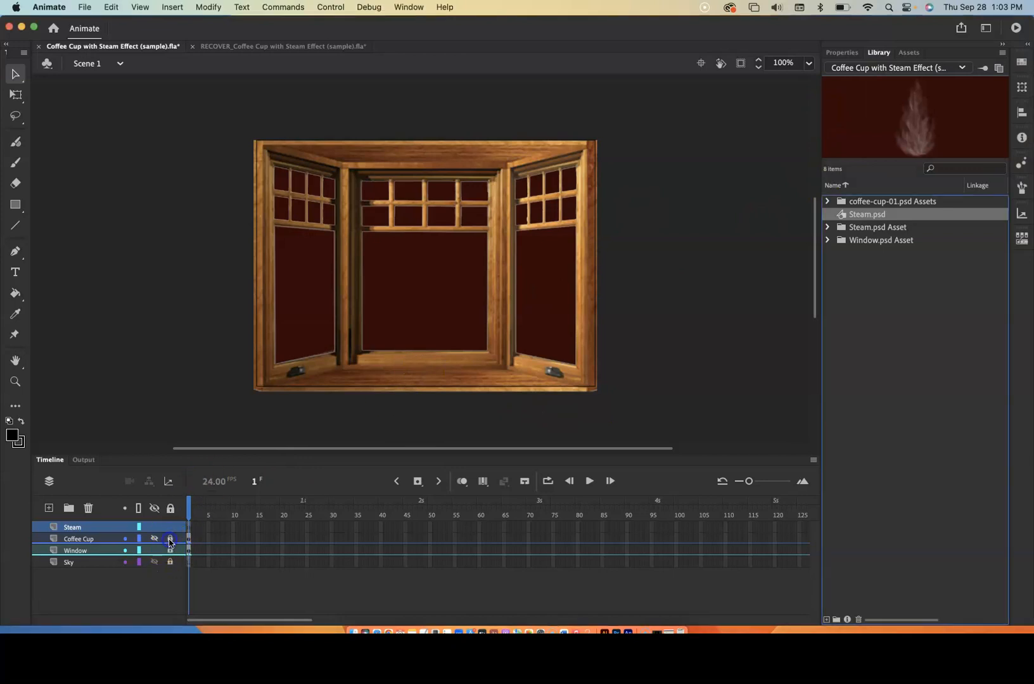
left_click(157, 539)
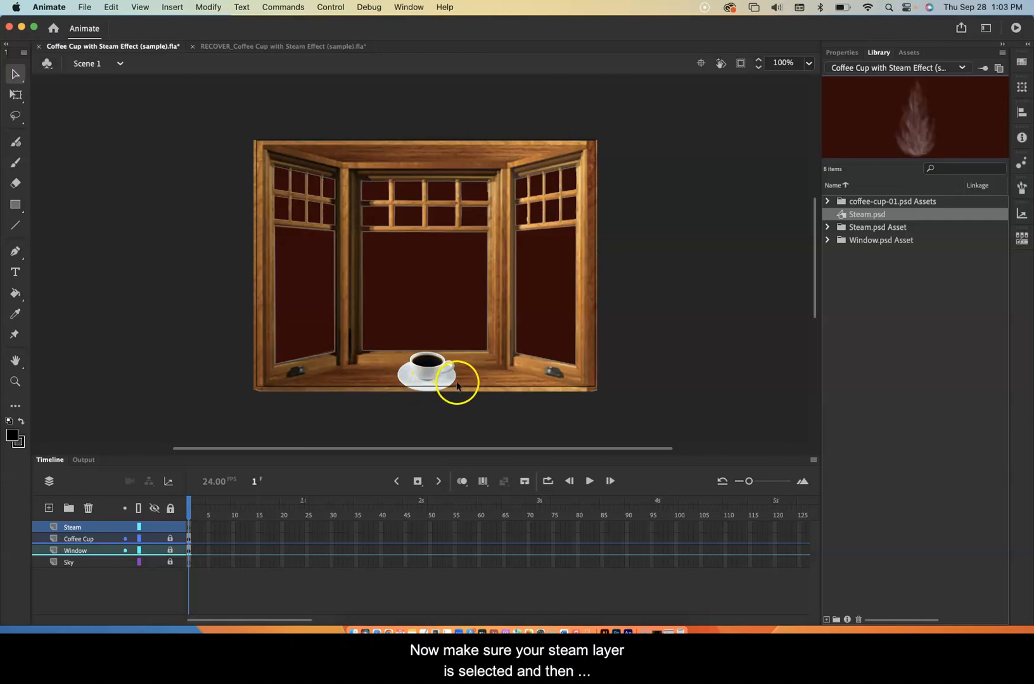
Place Steam.psd from the library on the stage over the window and coffee cup, on the Steam layer
left_click(104, 527)
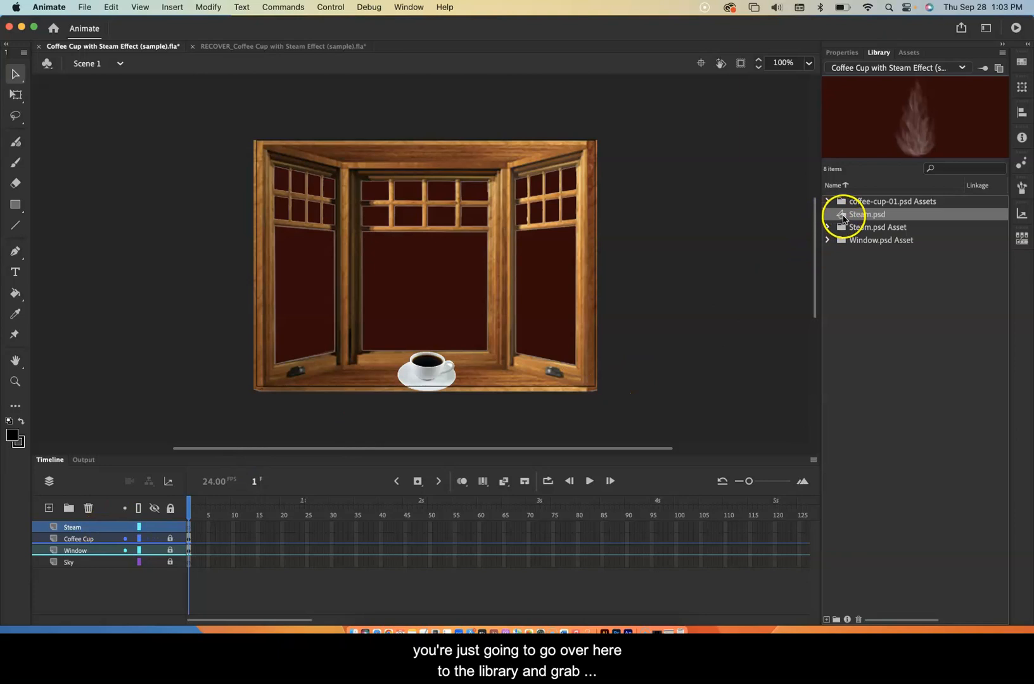
left_click_drag(843, 218, 451, 307)
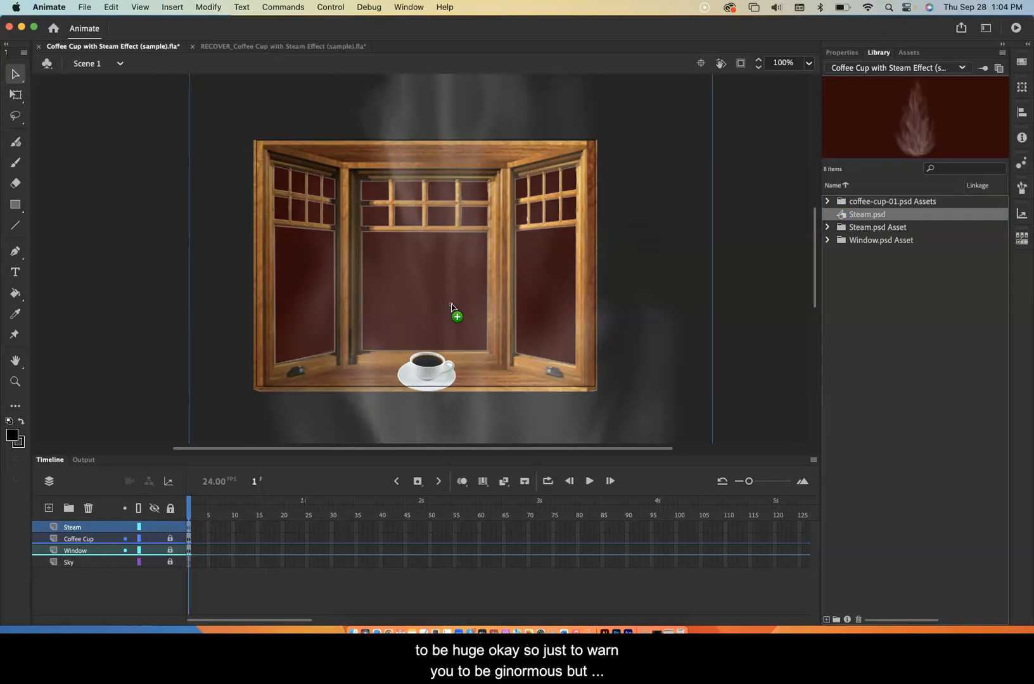
left_click(489, 260)
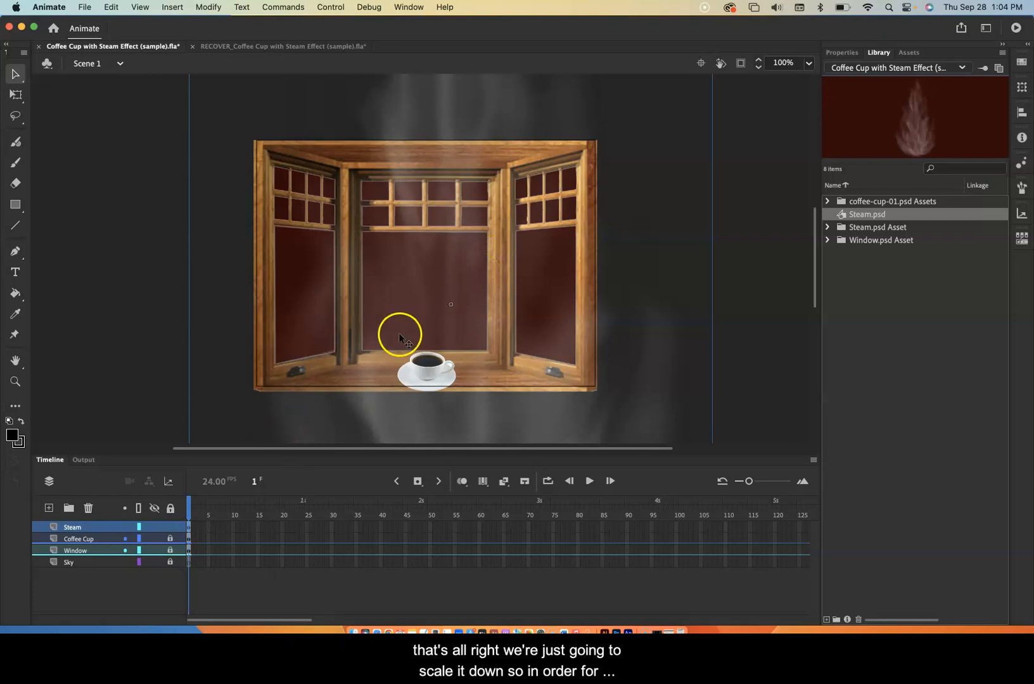
Scale the steam graphic down proportionally about its centre until it fits inside the window's middle pane
left_click(19, 387)
left_click(16, 481)
left_click(291, 310)
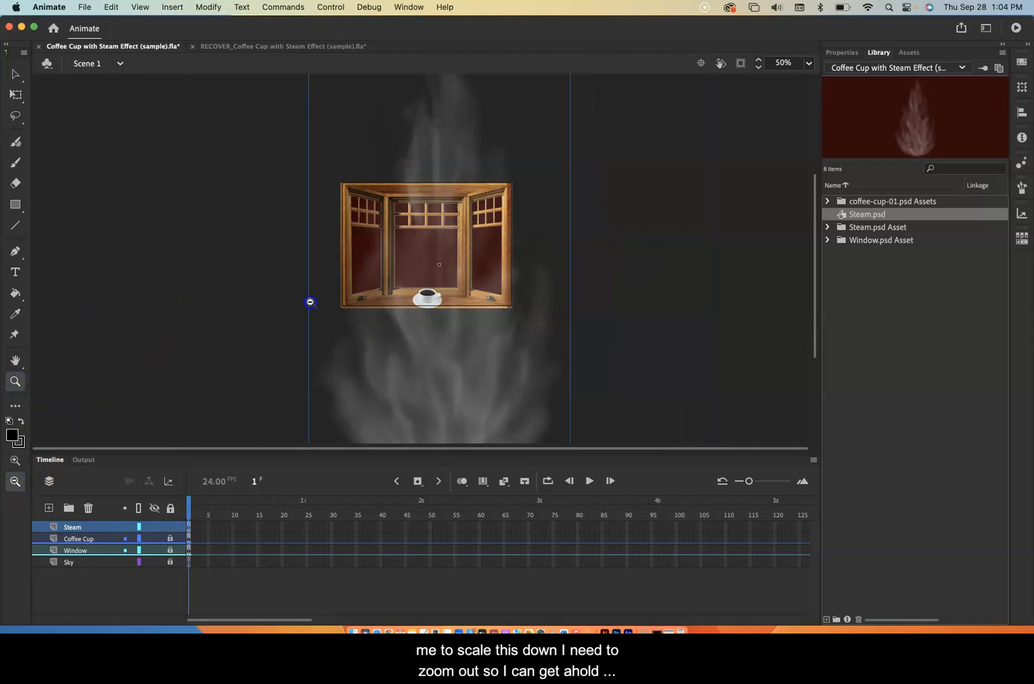
left_click(309, 302)
left_click(15, 95)
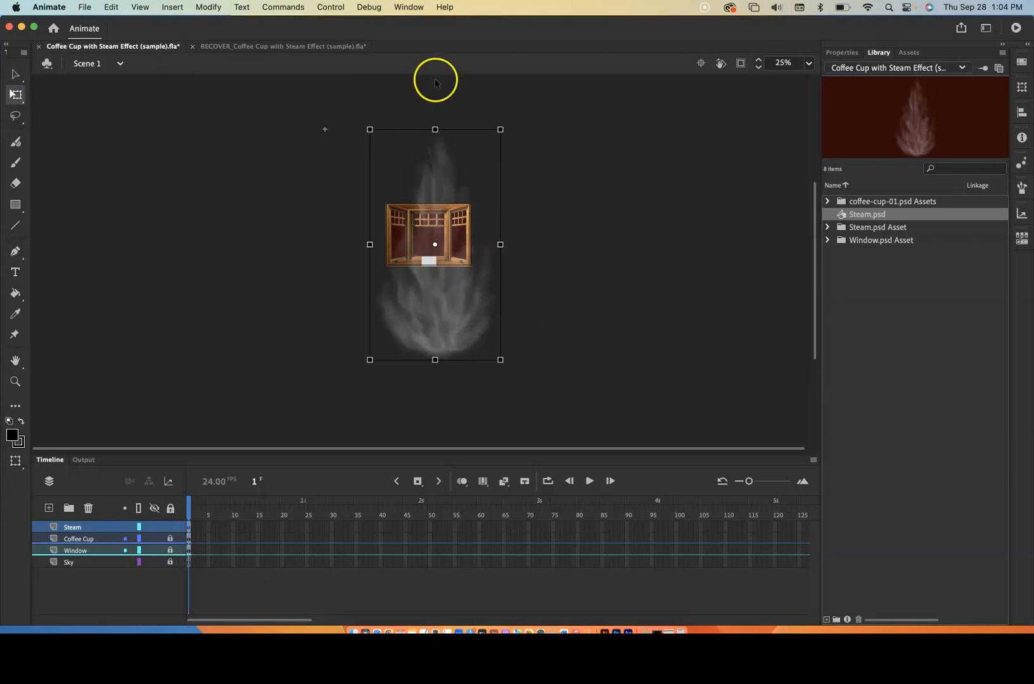
left_click_drag(500, 129, 442, 233)
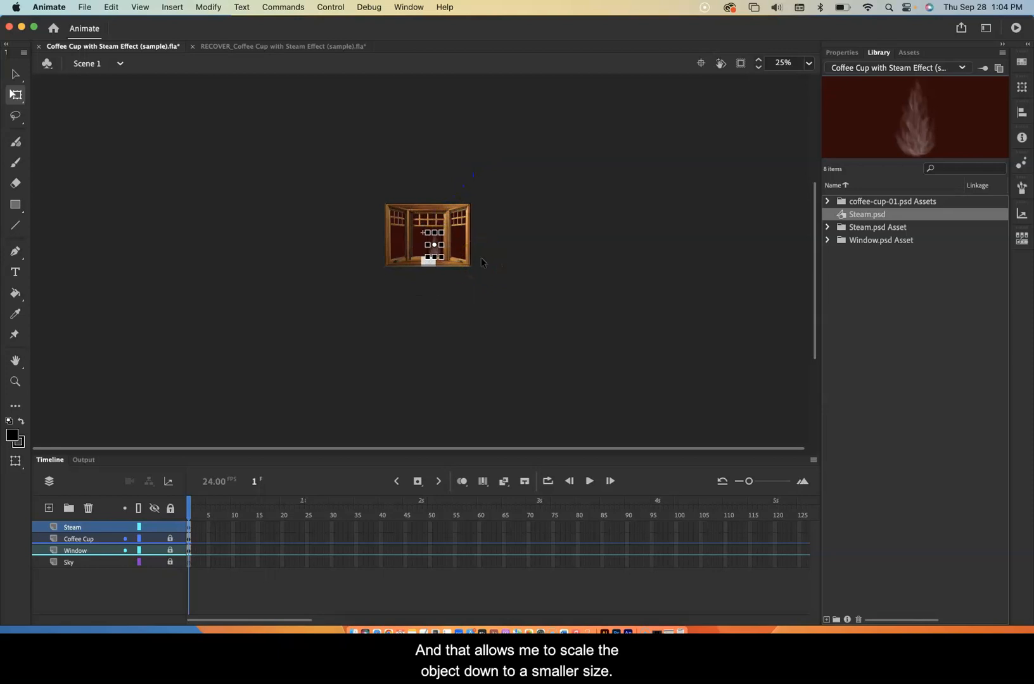
Position the scaled steam graphic so its base sits over the coffee in the cup
left_click(16, 380)
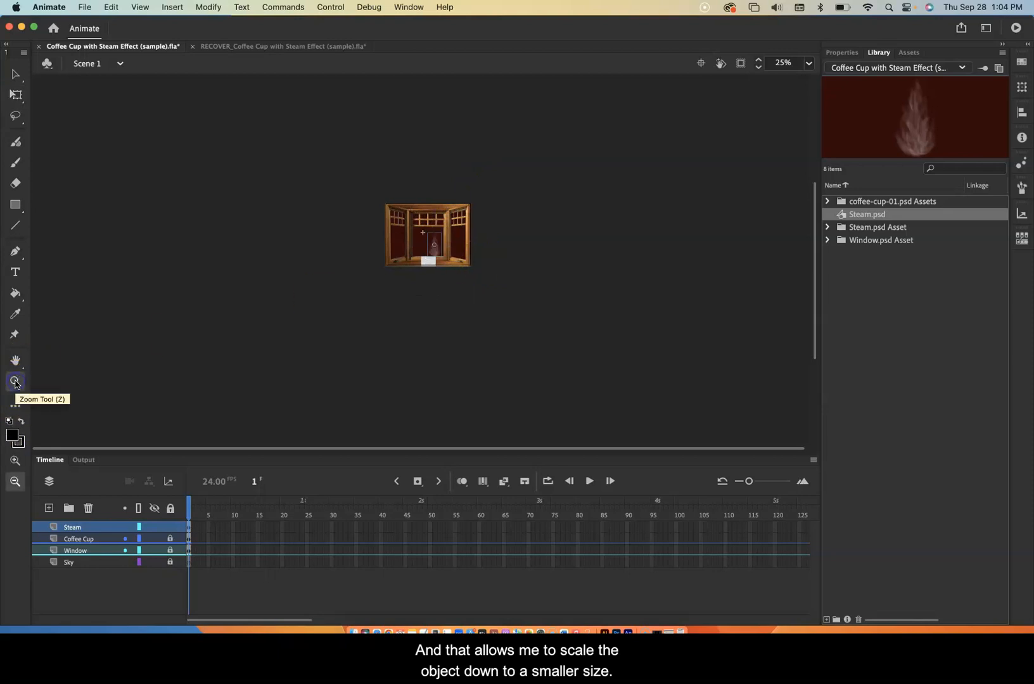
left_click(14, 480)
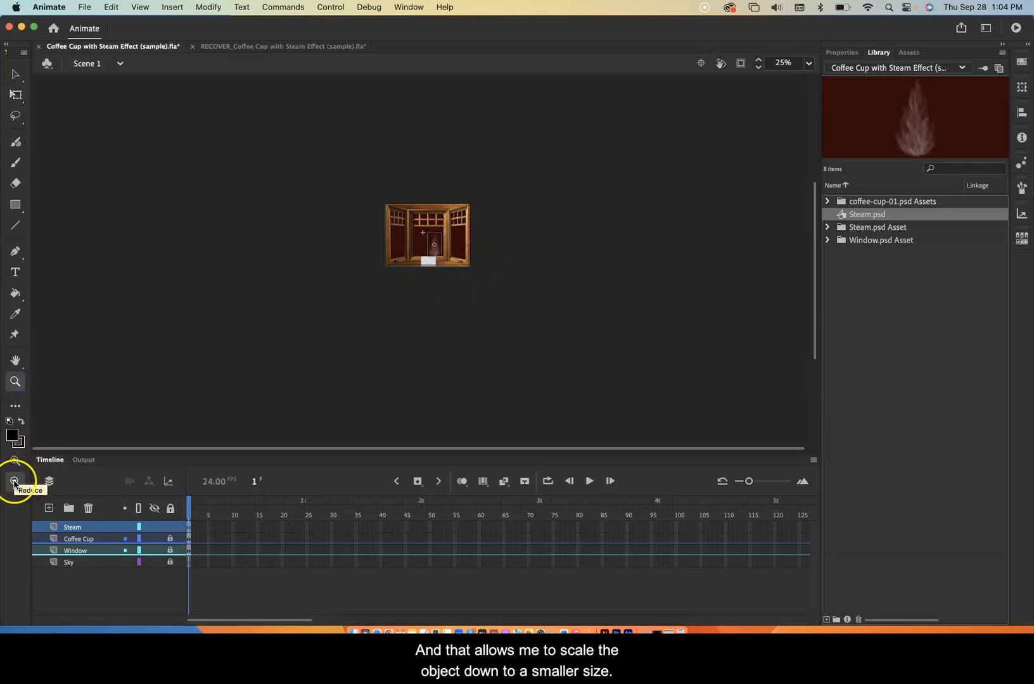
left_click(432, 258)
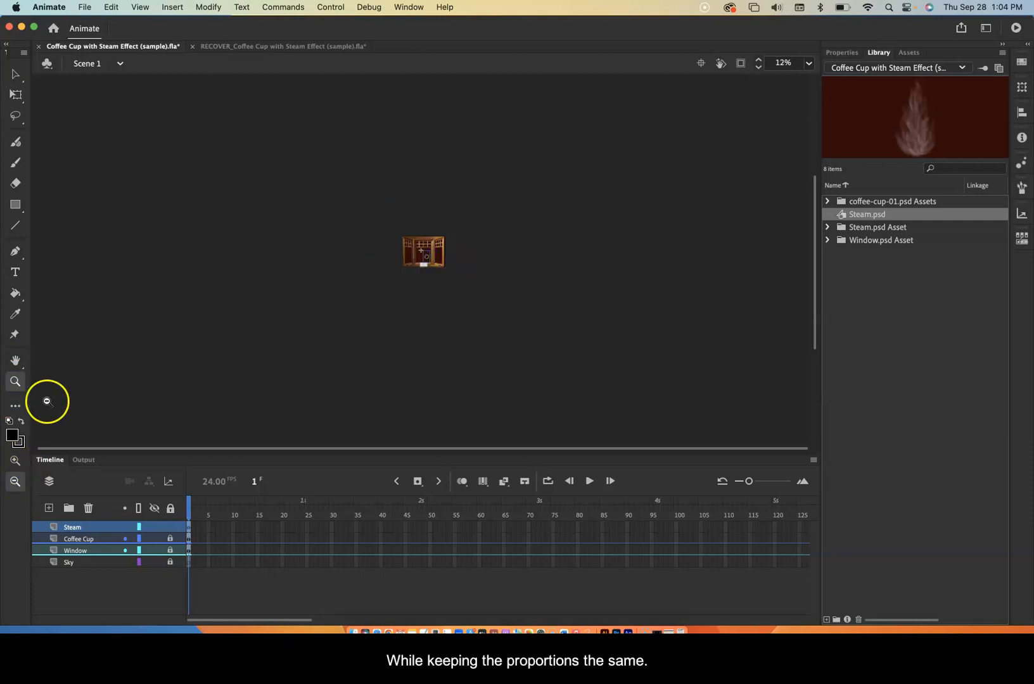
left_click(15, 461)
left_click(422, 257)
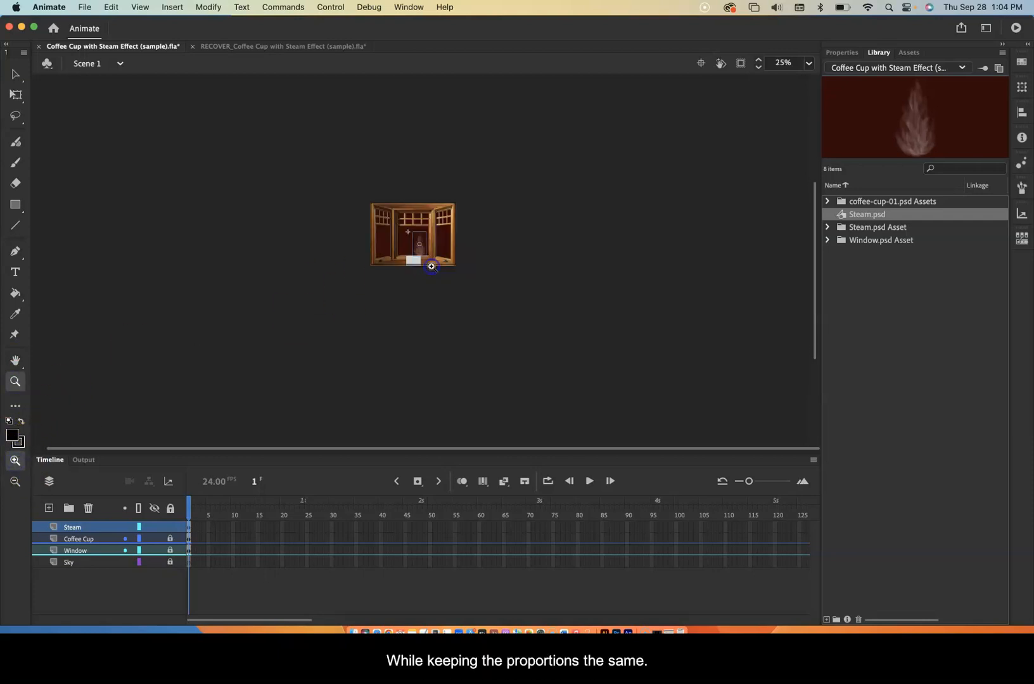
left_click(430, 264)
left_click(431, 266)
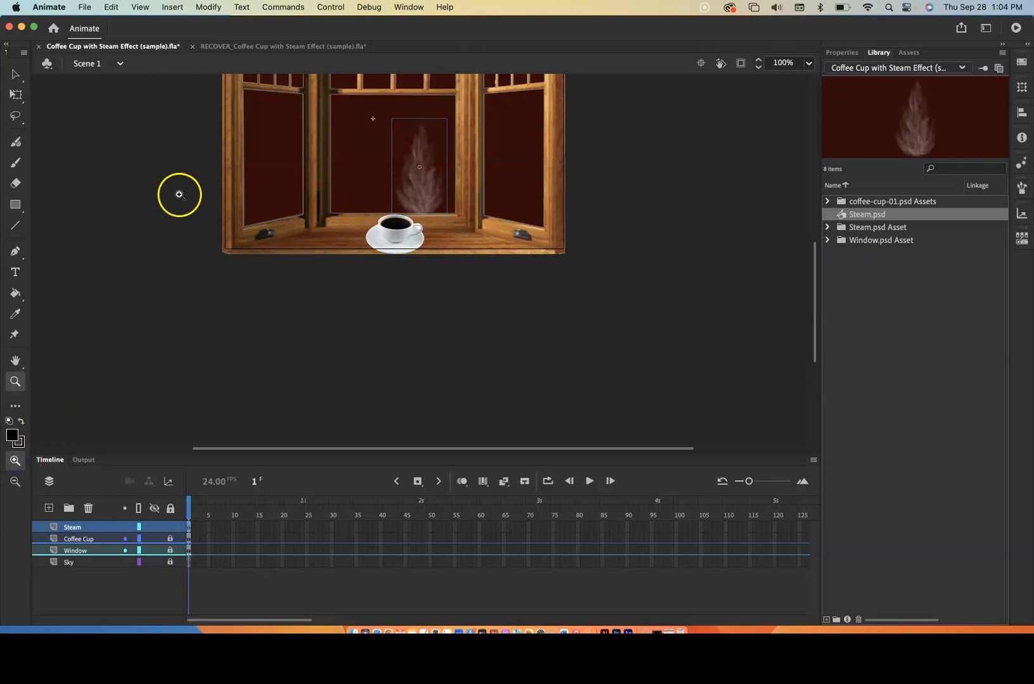
left_click(16, 93)
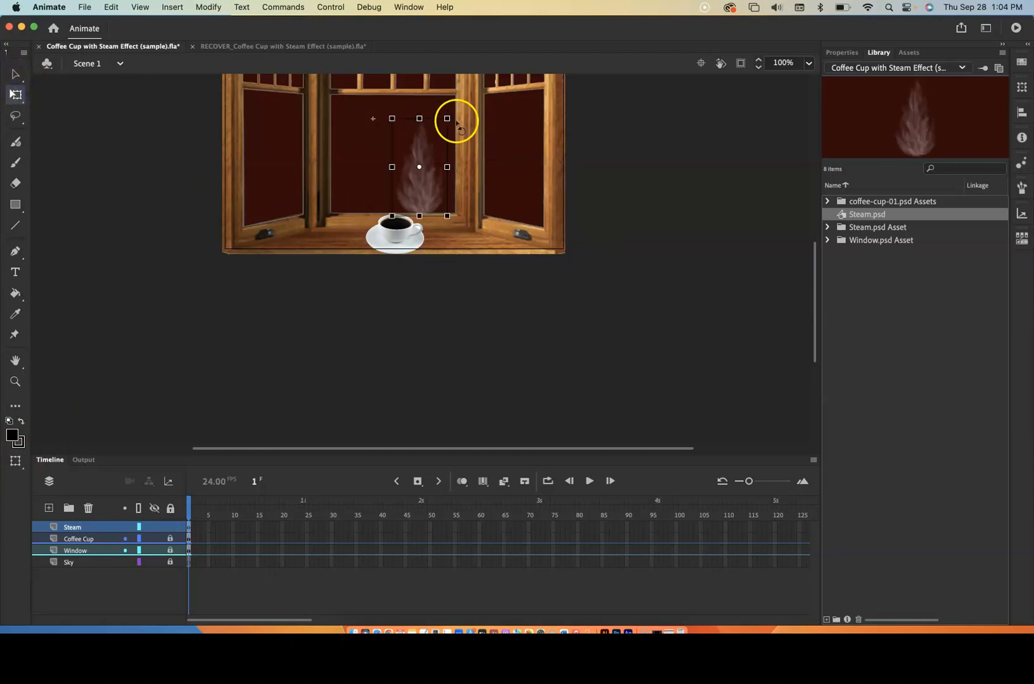
left_click_drag(419, 144, 394, 155)
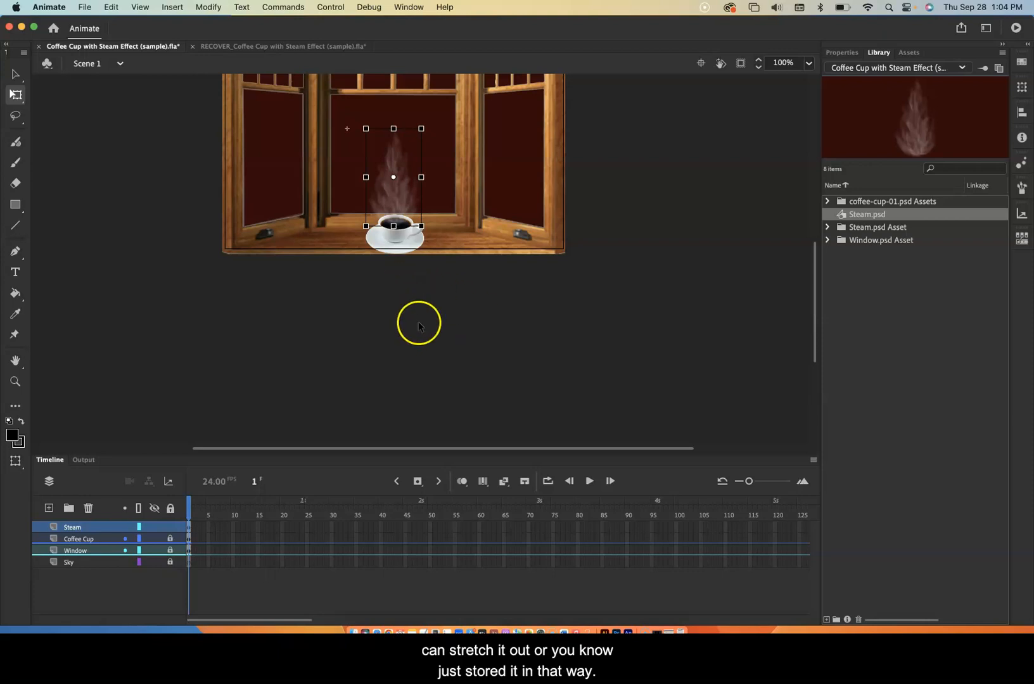
mouse_move(400, 195)
left_mouse_down()
mouse_move(398, 181)
mouse_move(401, 201)
left_mouse_up()
left_click(379, 302)
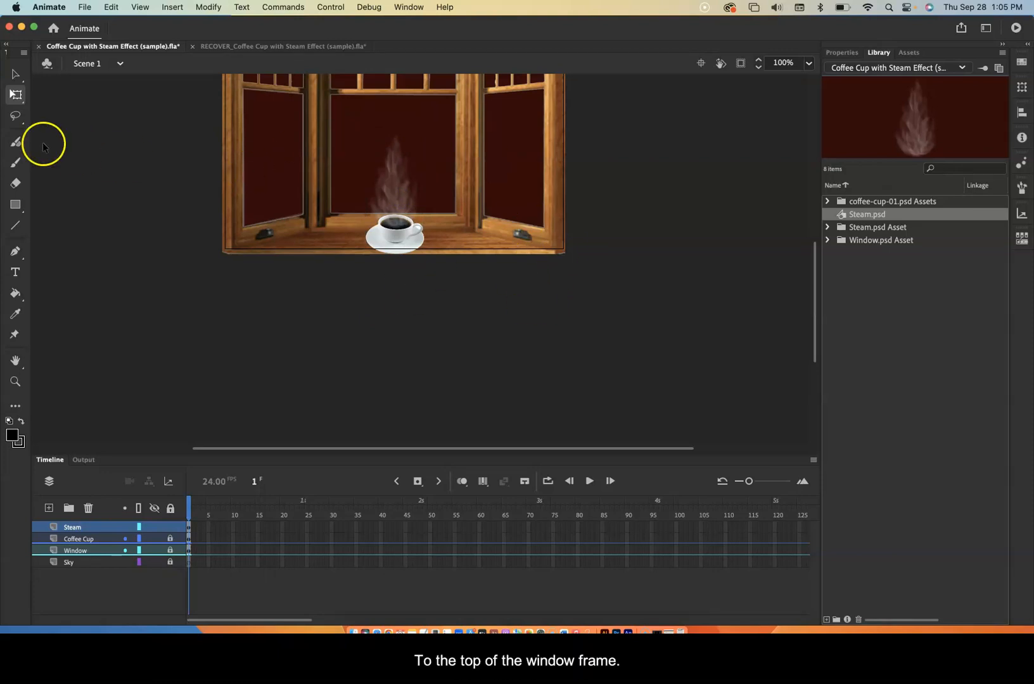
Extend the Steam, Coffee Cup, Window and Sky layers to frame 121 by inserting frames
left_click_drag(817, 307, 814, 275)
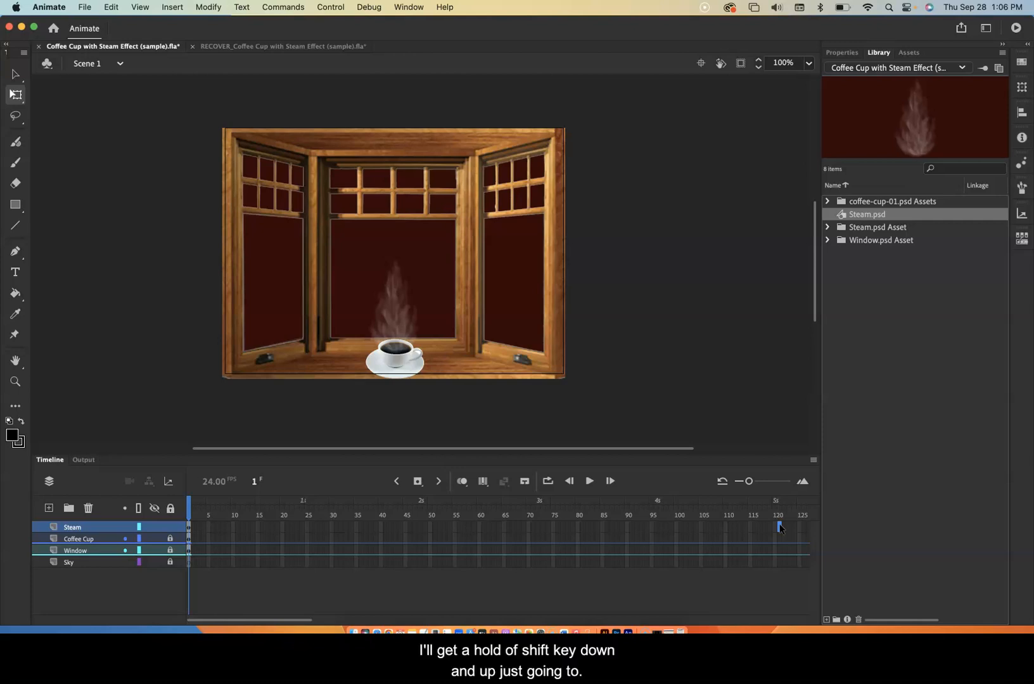
mouse_move(779, 526)
left_mouse_down()
mouse_move(781, 569)
mouse_move(782, 531)
left_mouse_up()
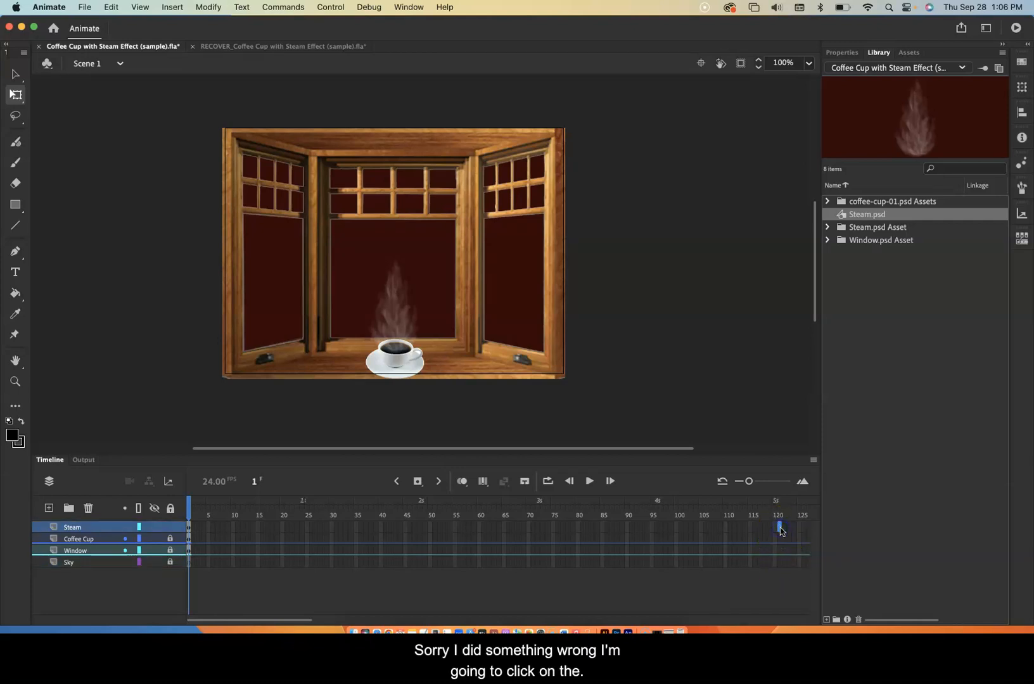
left_click(780, 565, "shift")
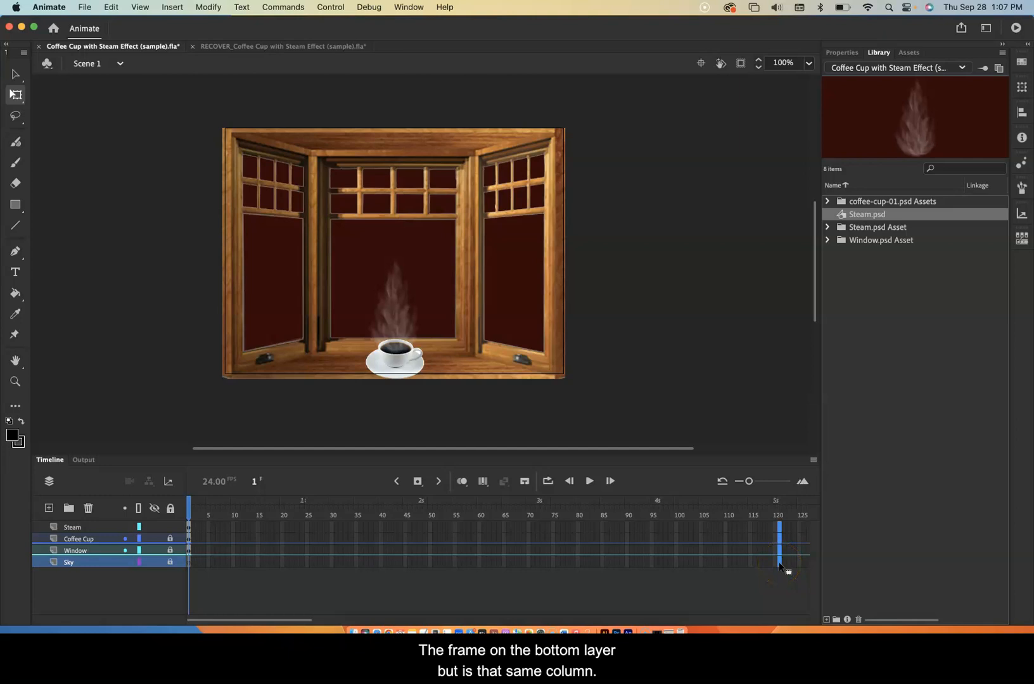
left_click(782, 552)
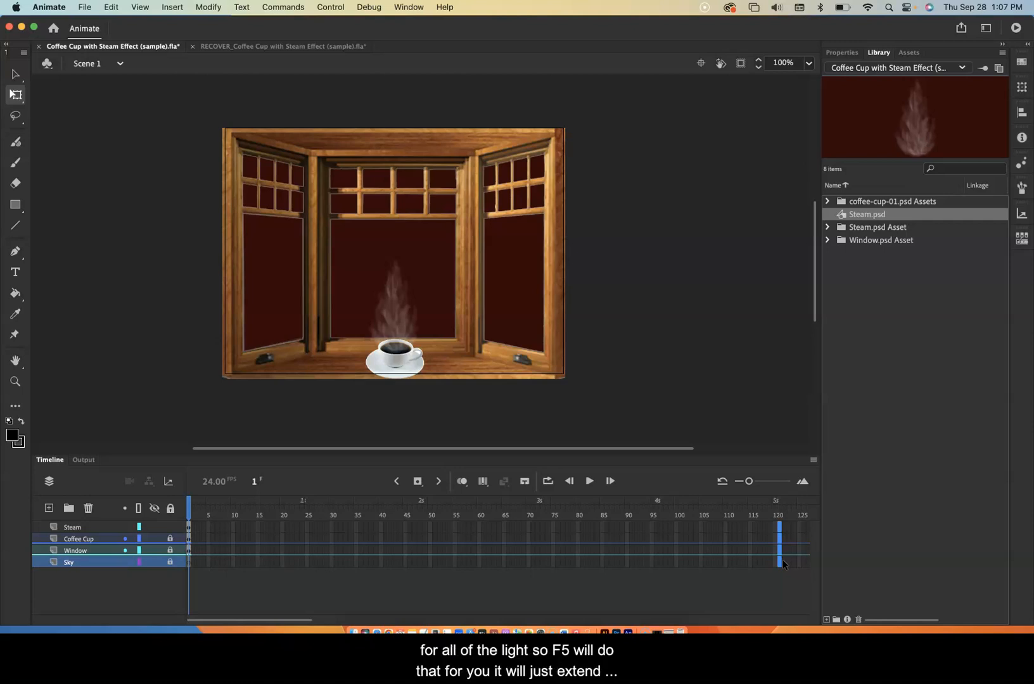
key("F5")
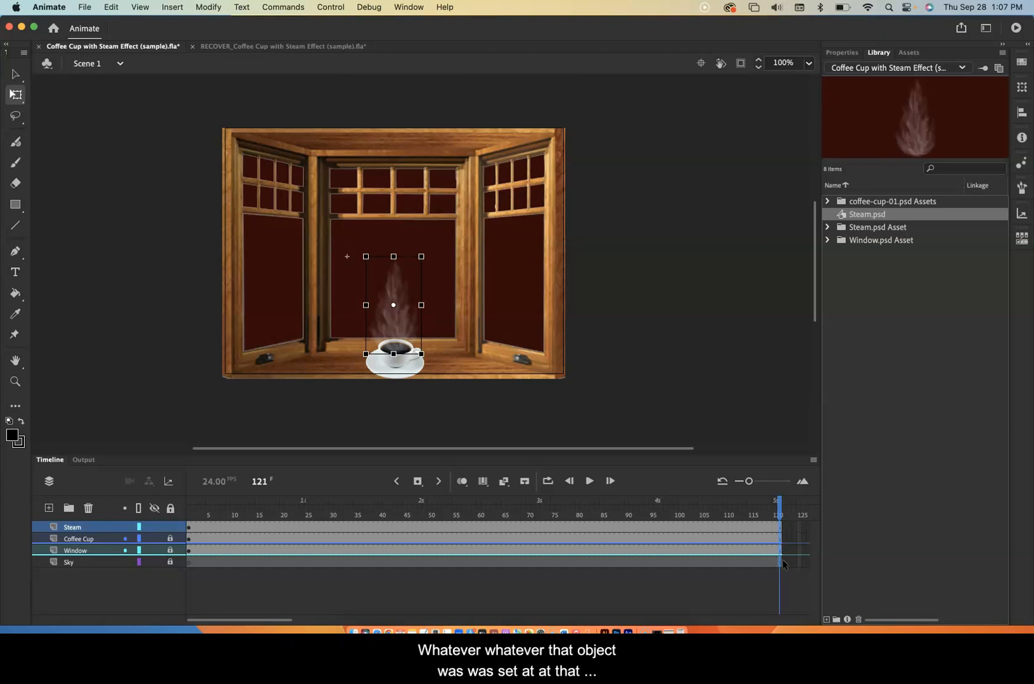
Create a classic tween across the Steam layer's frame span
left_click(782, 536)
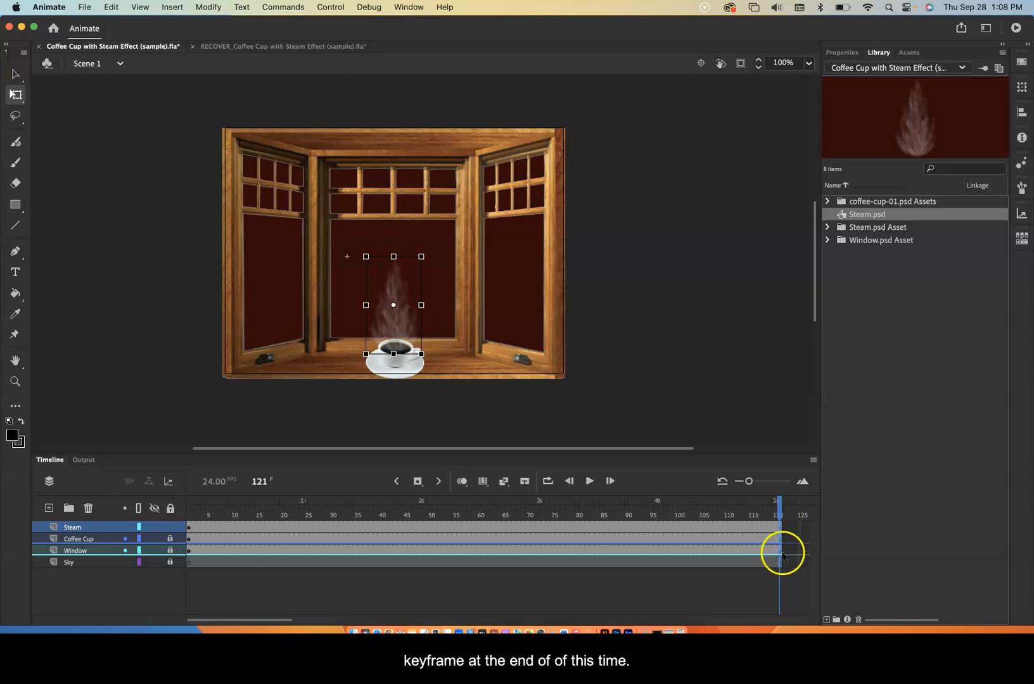
left_click(233, 529)
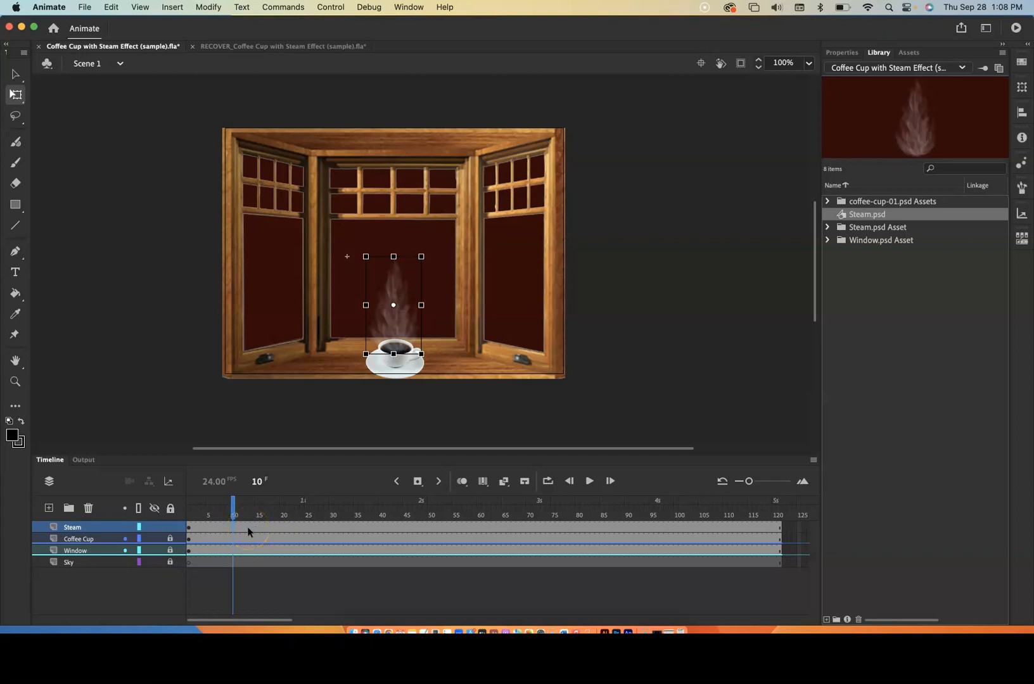
right_click(249, 528)
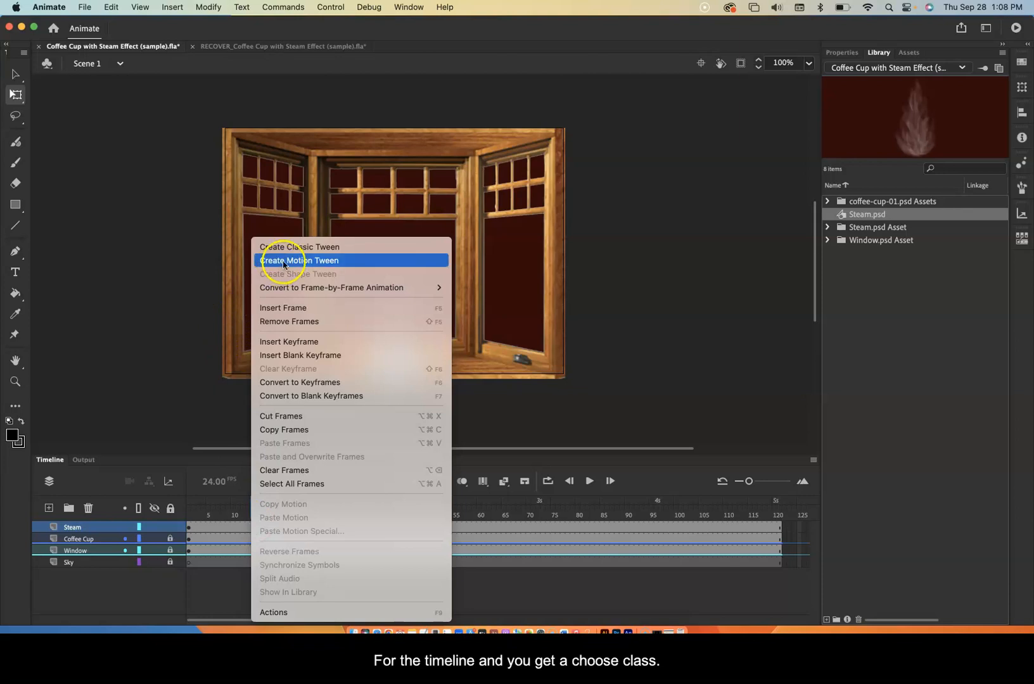
left_click(297, 248)
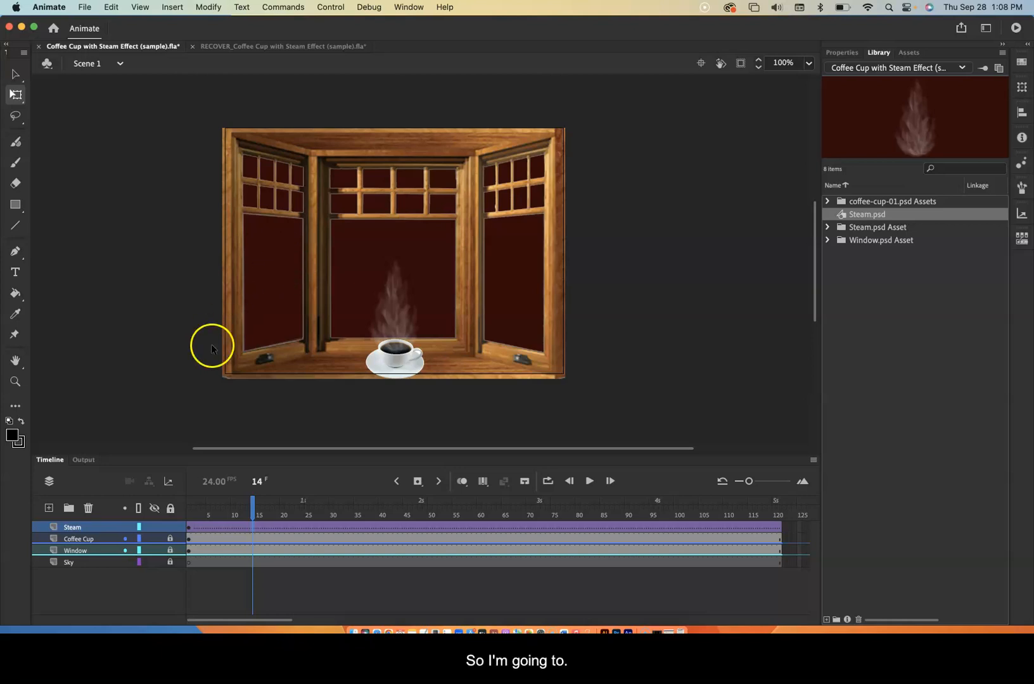
Insert a keyframe at frame 41 of the Steam layer and select the steam there
left_click_drag(253, 506, 384, 510)
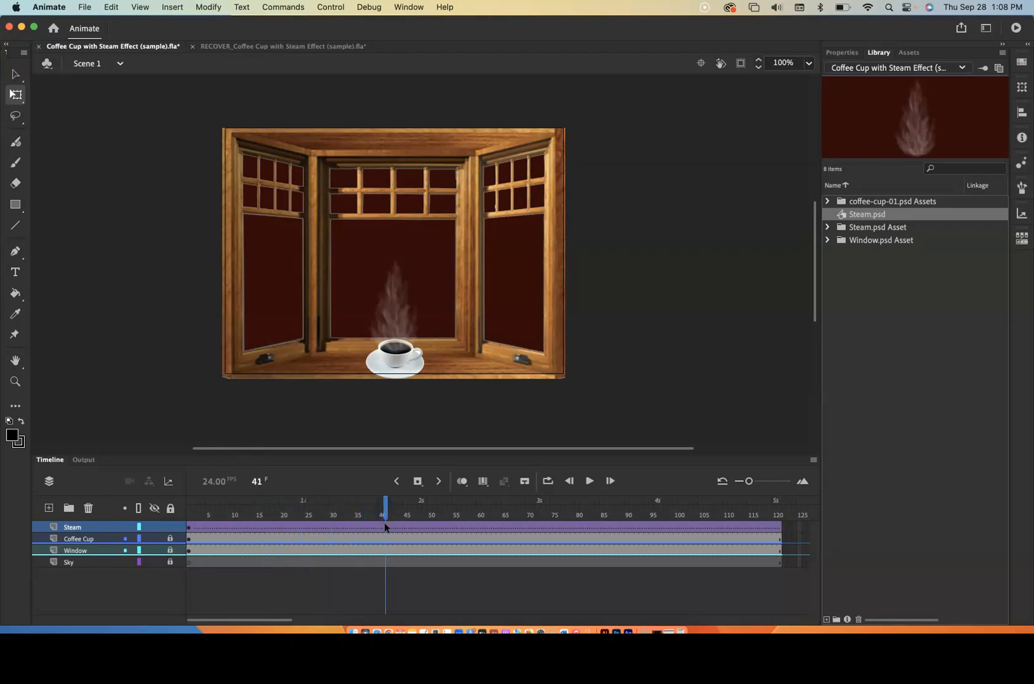
left_click(384, 509)
key("F6")
left_click(16, 94)
left_click(385, 527)
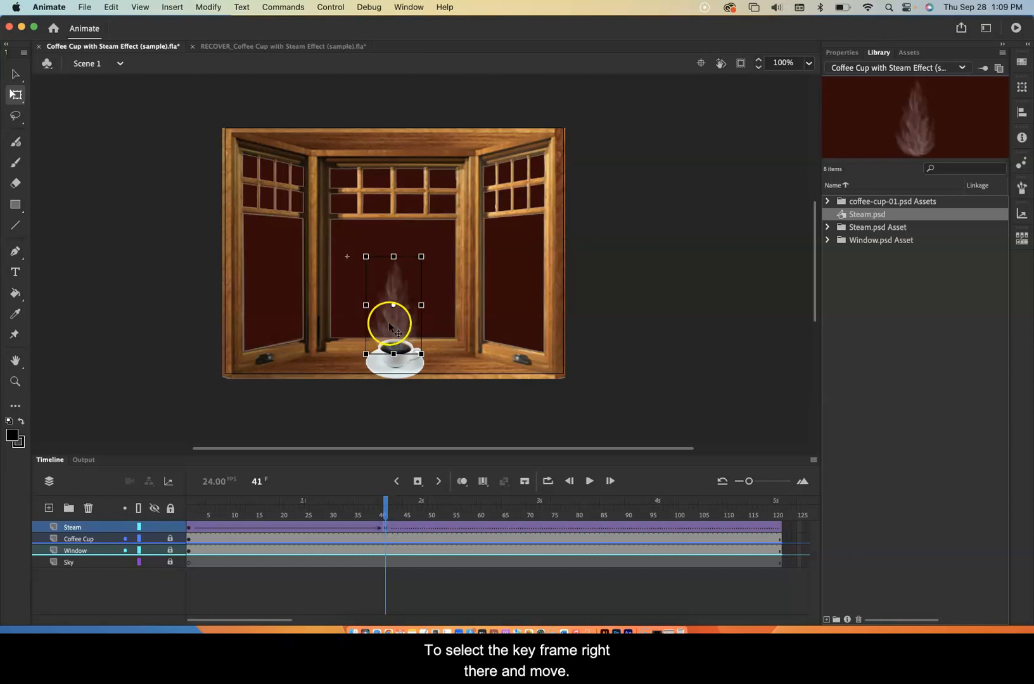
Raise the steam above the cup at frame 41, enlarge it from its corner, and scrub through the tween to check it
left_click_drag(396, 331, 399, 287)
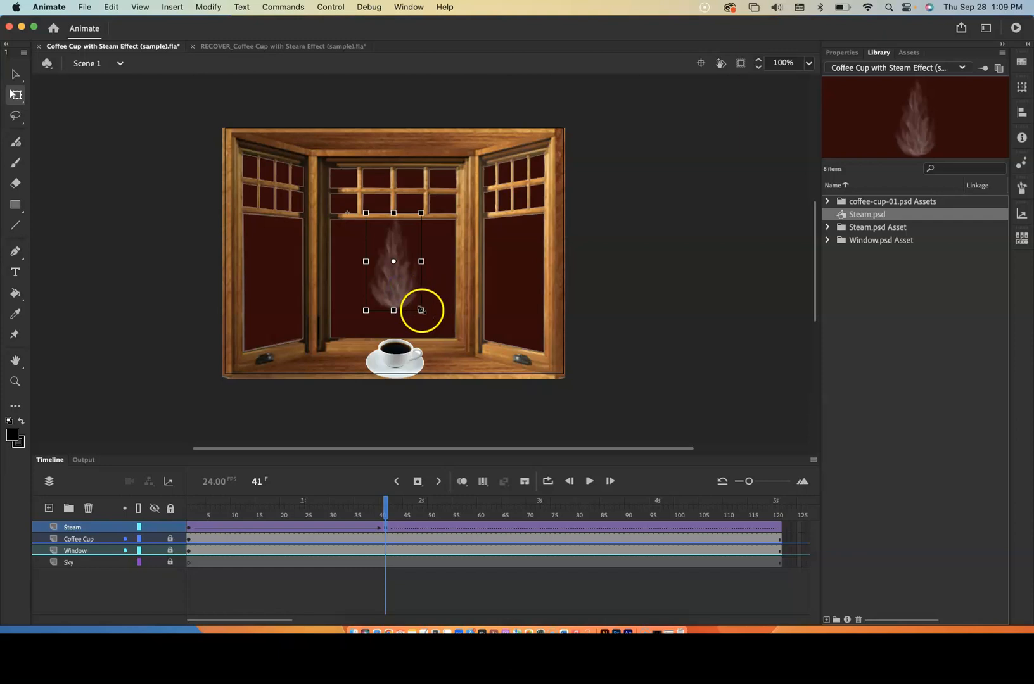
left_click_drag(421, 311, 443, 334)
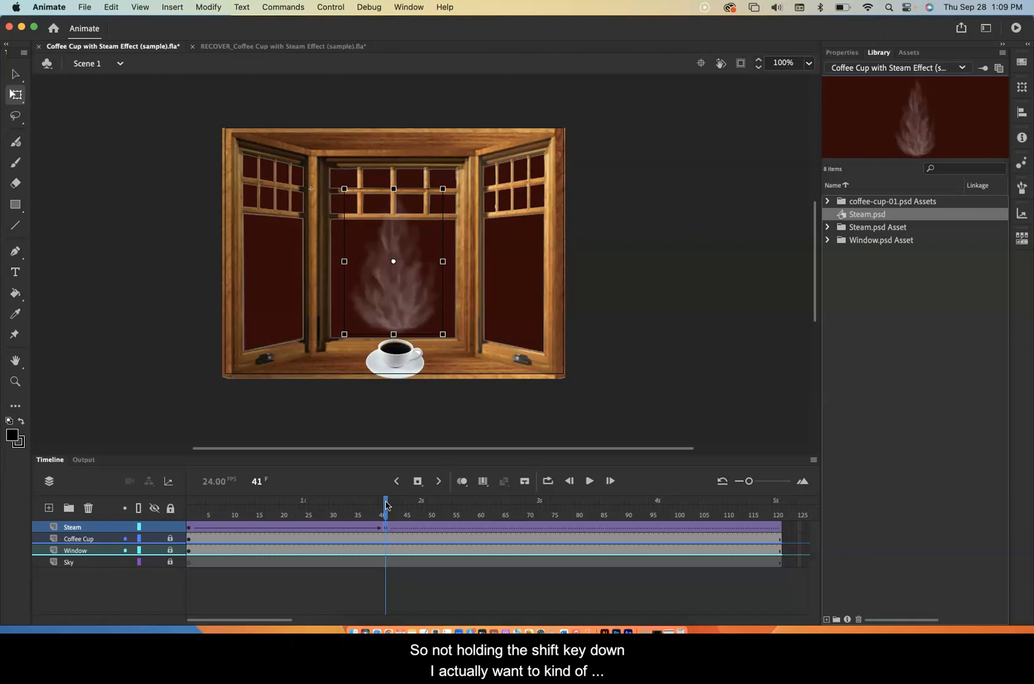
left_click_drag(385, 505, 184, 523)
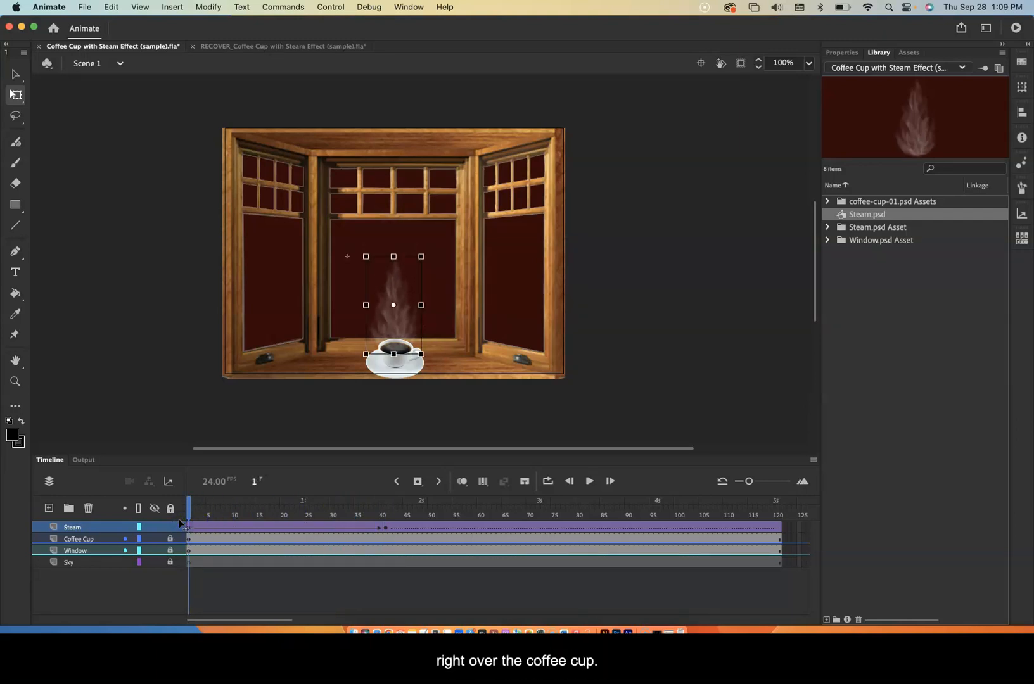
left_click_drag(189, 512, 407, 506)
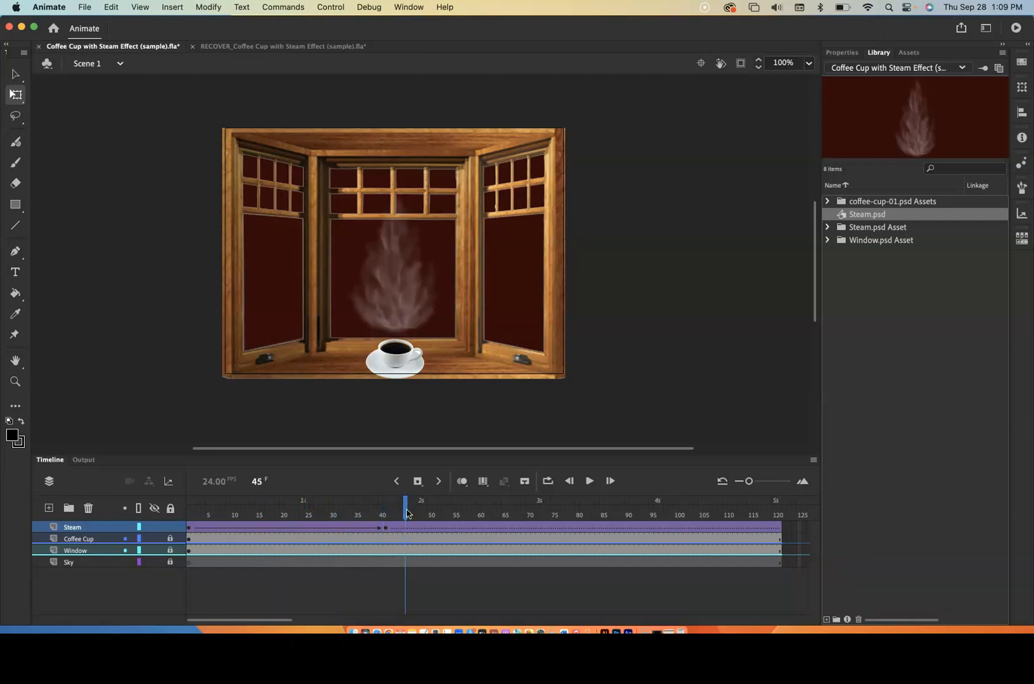
left_click_drag(406, 510, 387, 521)
Stretch the steam vertically at frame 41 so its base reaches down to the coffee cup
left_click(393, 333)
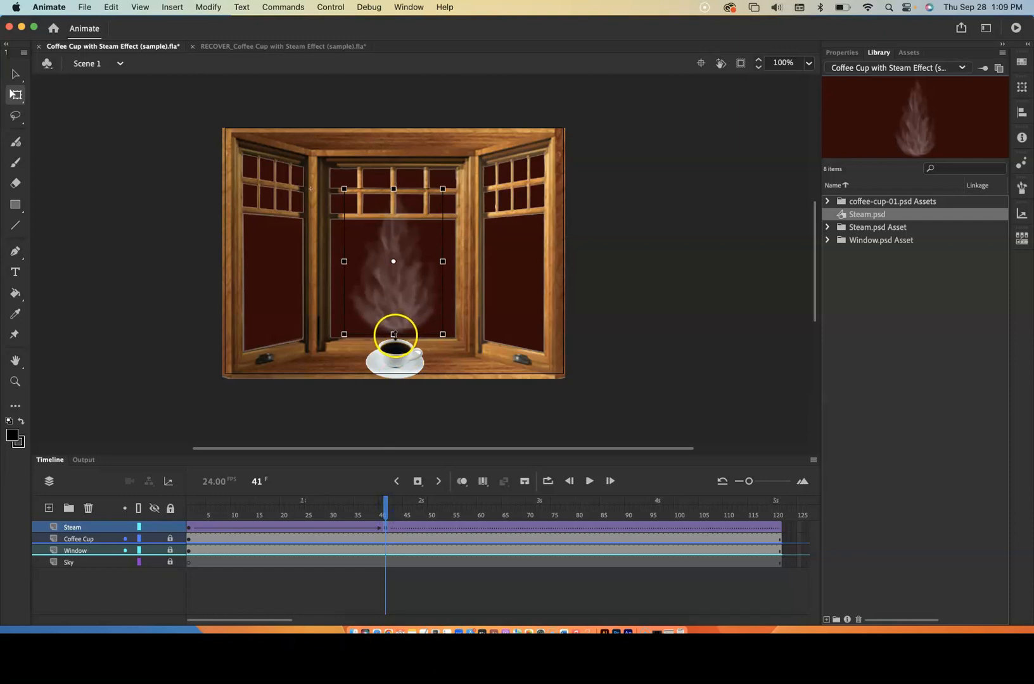
left_click_drag(393, 333, 396, 348)
mouse_move(383, 503)
left_mouse_down()
mouse_move(192, 505)
mouse_move(400, 505)
mouse_move(190, 505)
mouse_move(330, 505)
mouse_move(385, 484)
left_mouse_up()
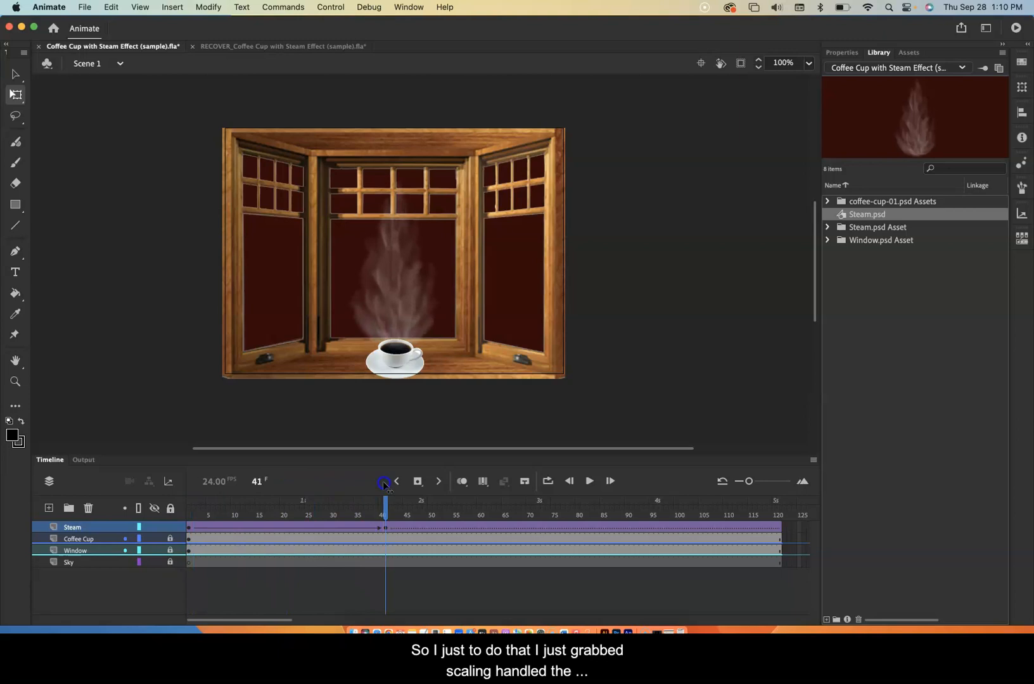
left_click(385, 525)
left_click(394, 342)
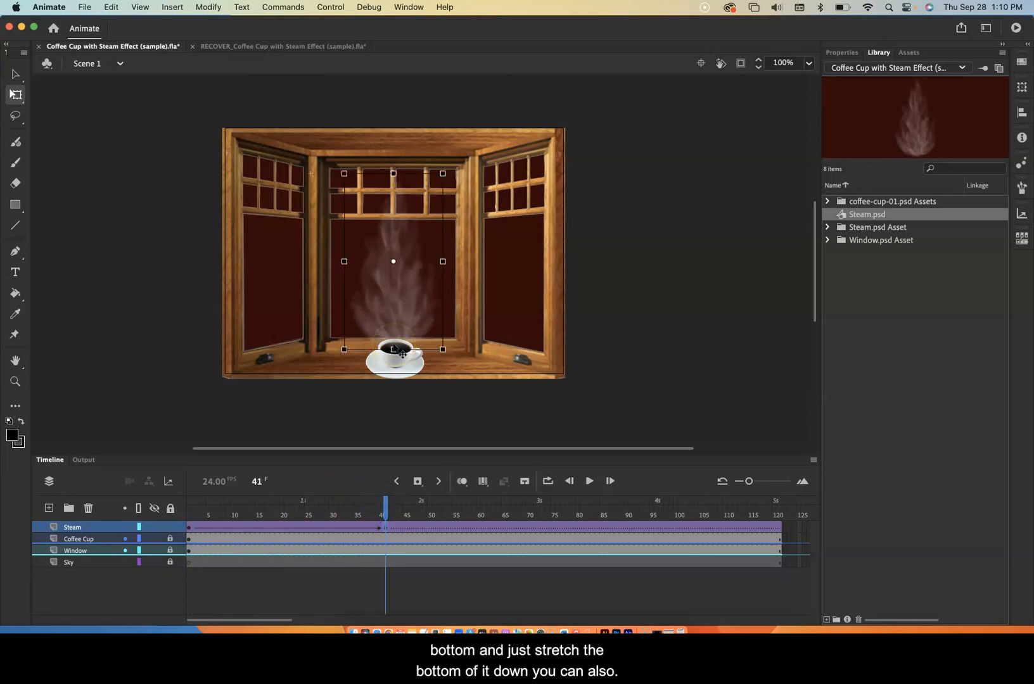
Try moving the steam's transformation point from its centre down to the cup, and undo the change
left_click(365, 249)
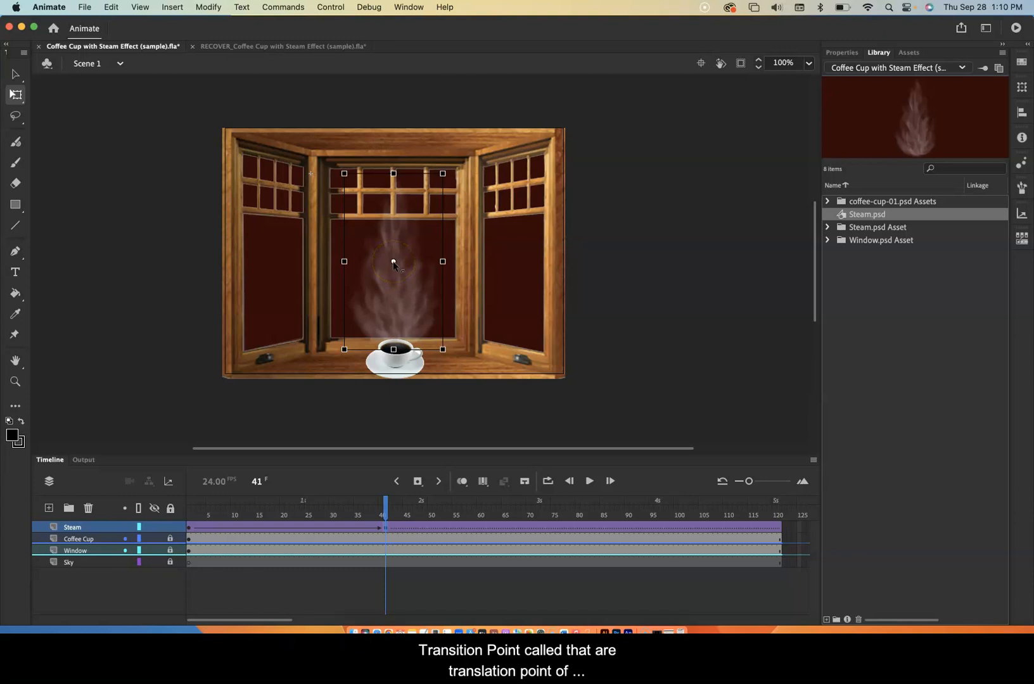
left_click(393, 261)
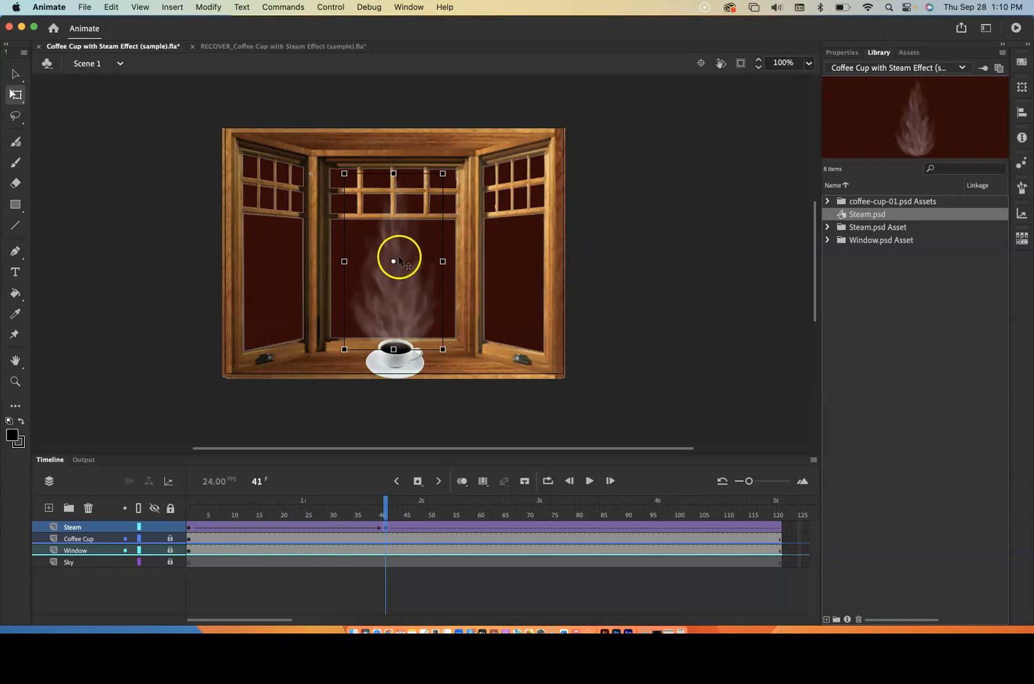
left_click(394, 261)
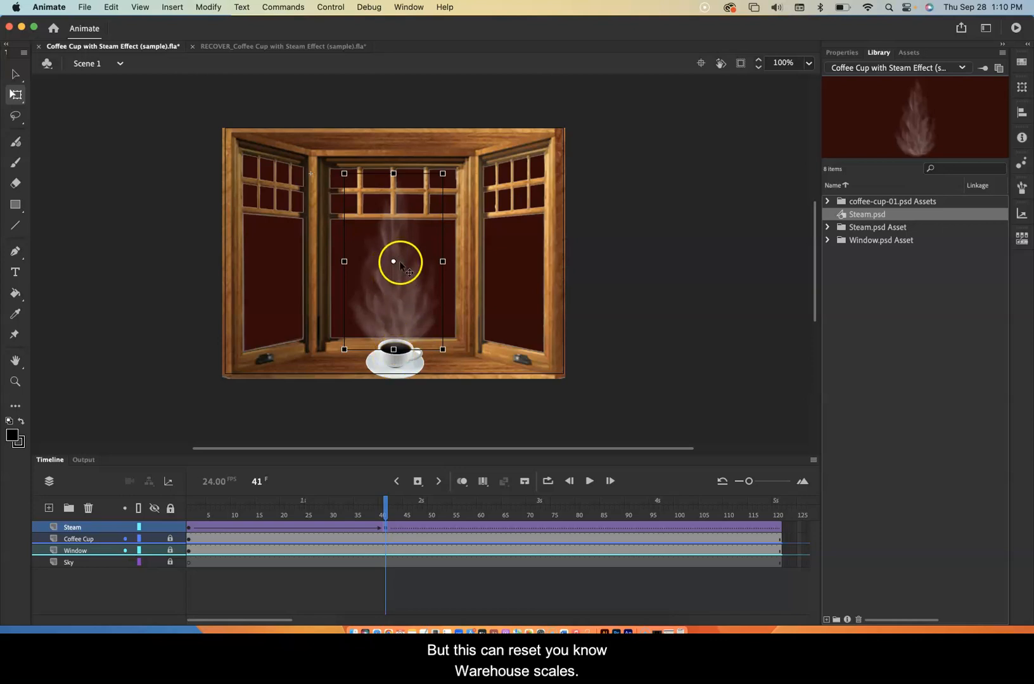
left_click_drag(393, 276, 396, 340)
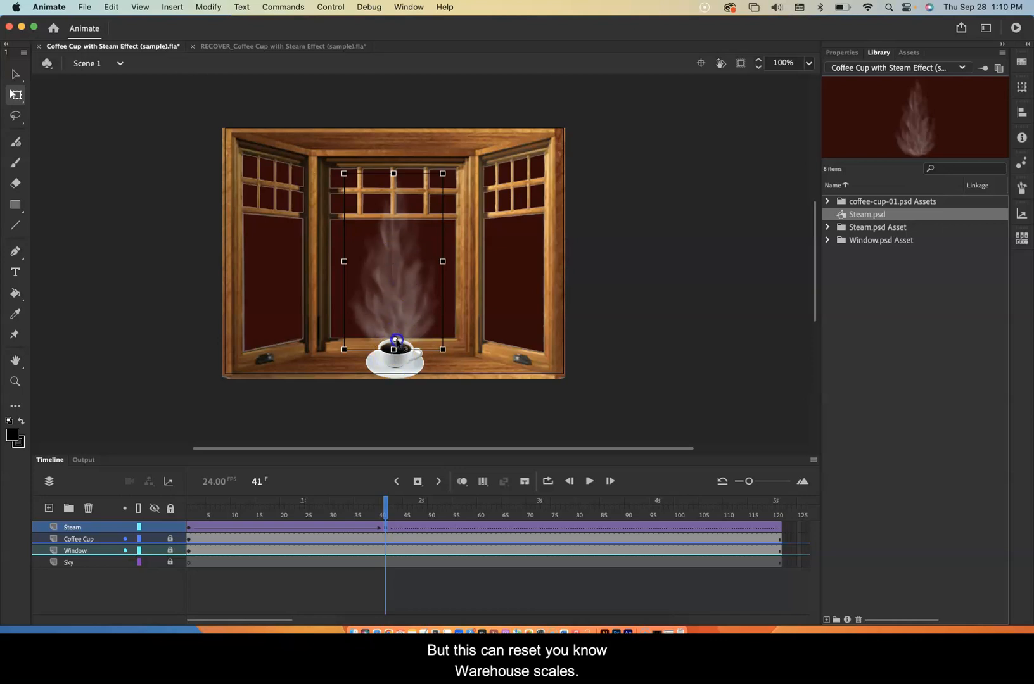
mouse_move(384, 515)
left_mouse_down()
mouse_move(258, 507)
mouse_move(385, 509)
left_mouse_up()
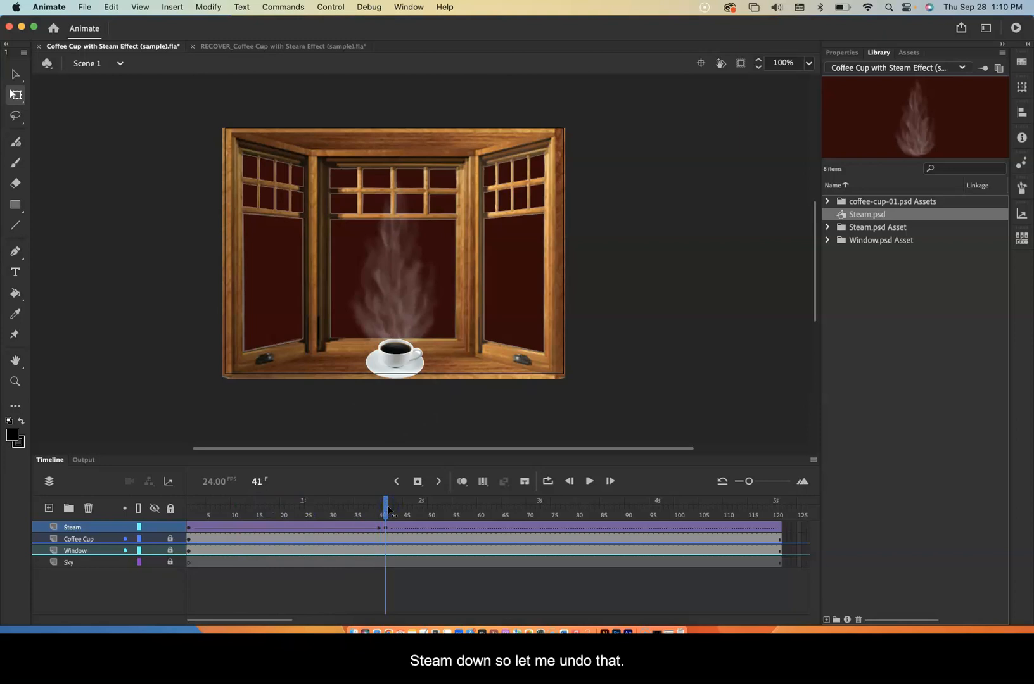
key("super+z")
key("super+z")
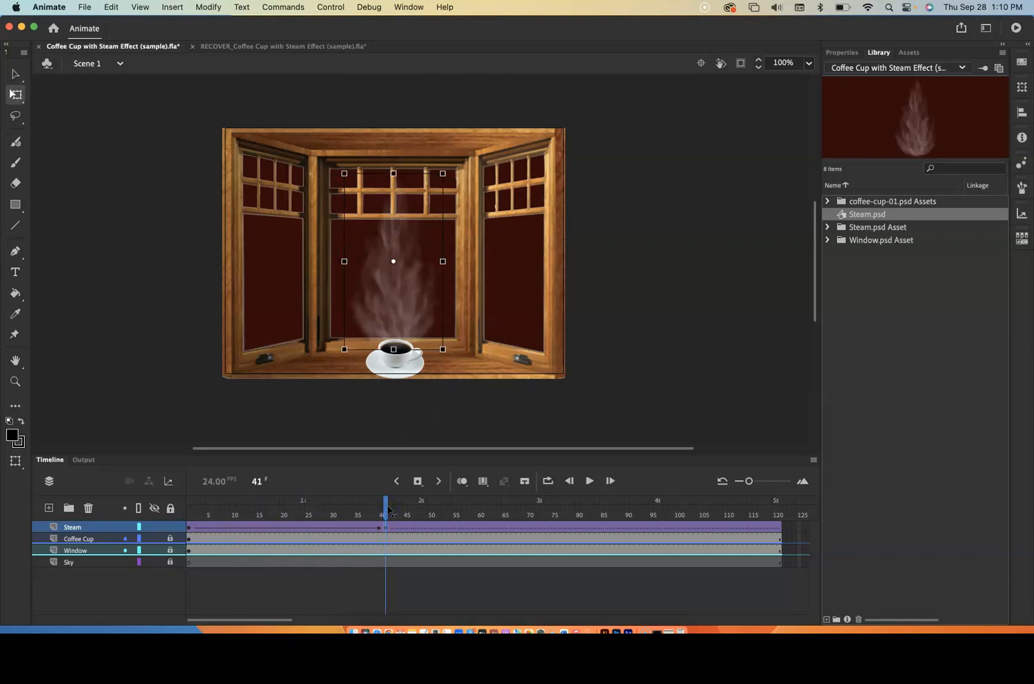
Undo the steam's move, scaling and stretching at frame 41, along with the keyframe inserted there on the Steam layer
key("super+z")
key("super+z")
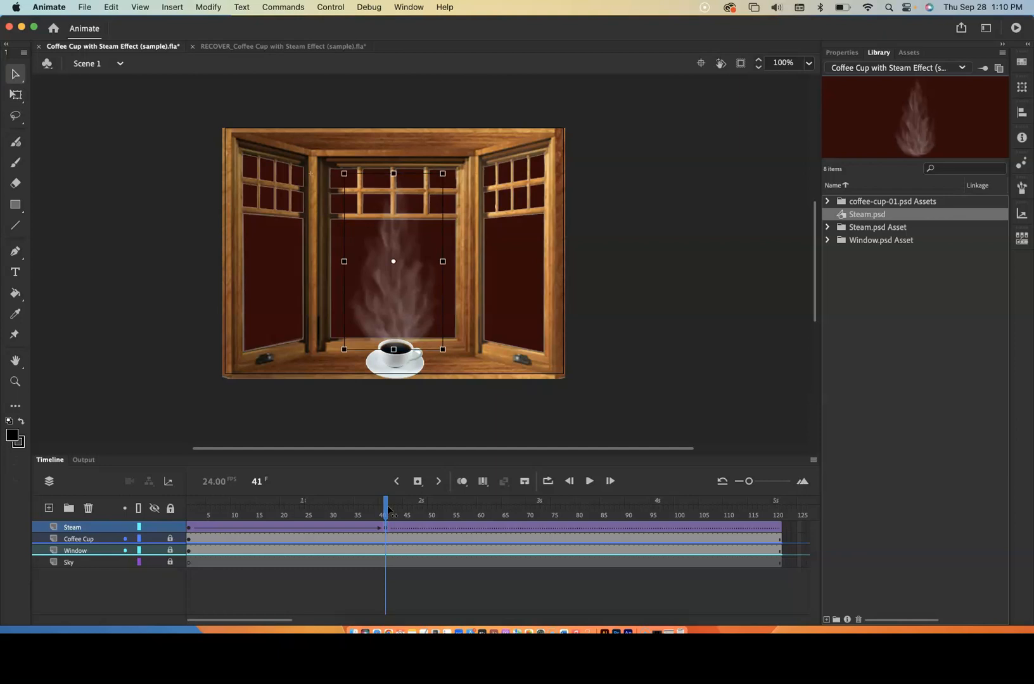
key("super+z")
key("super+z")
key("super+z")
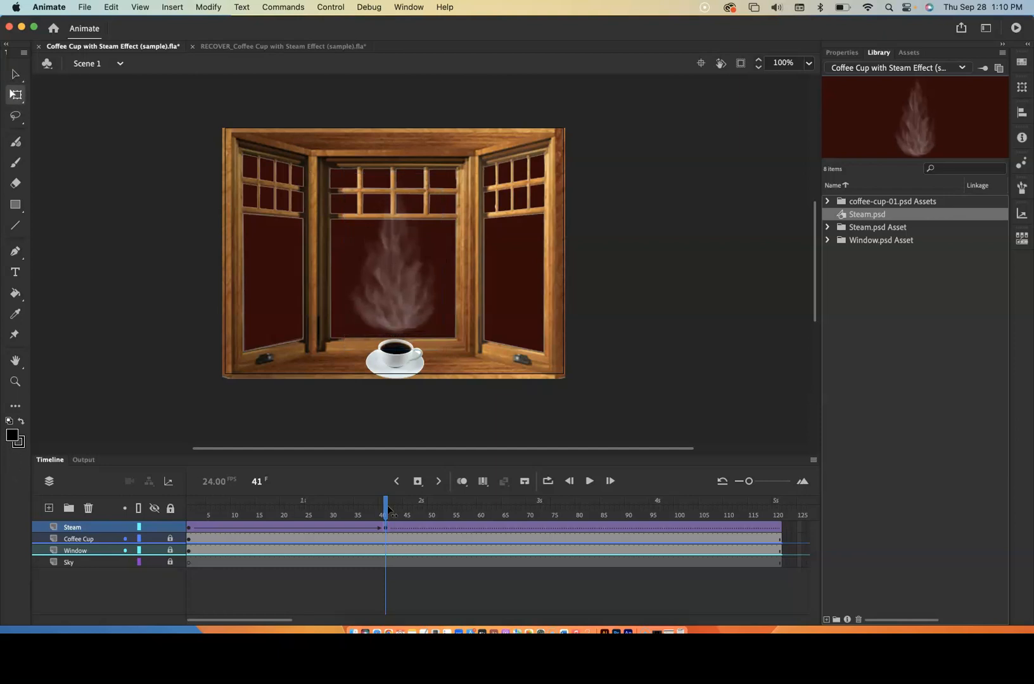
key("super+z")
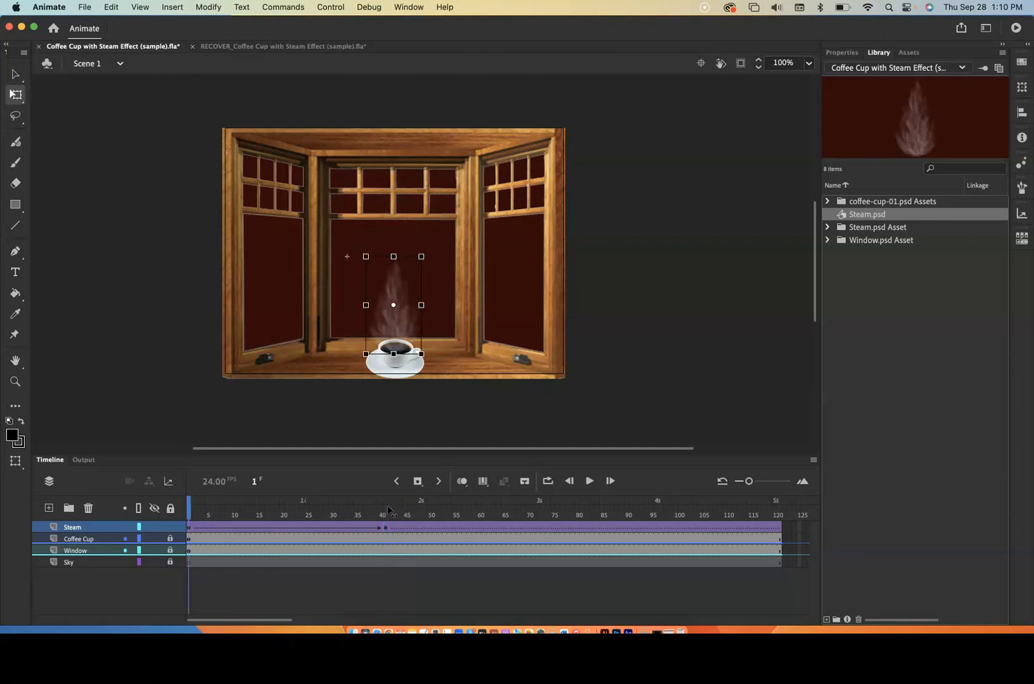
left_click(387, 510)
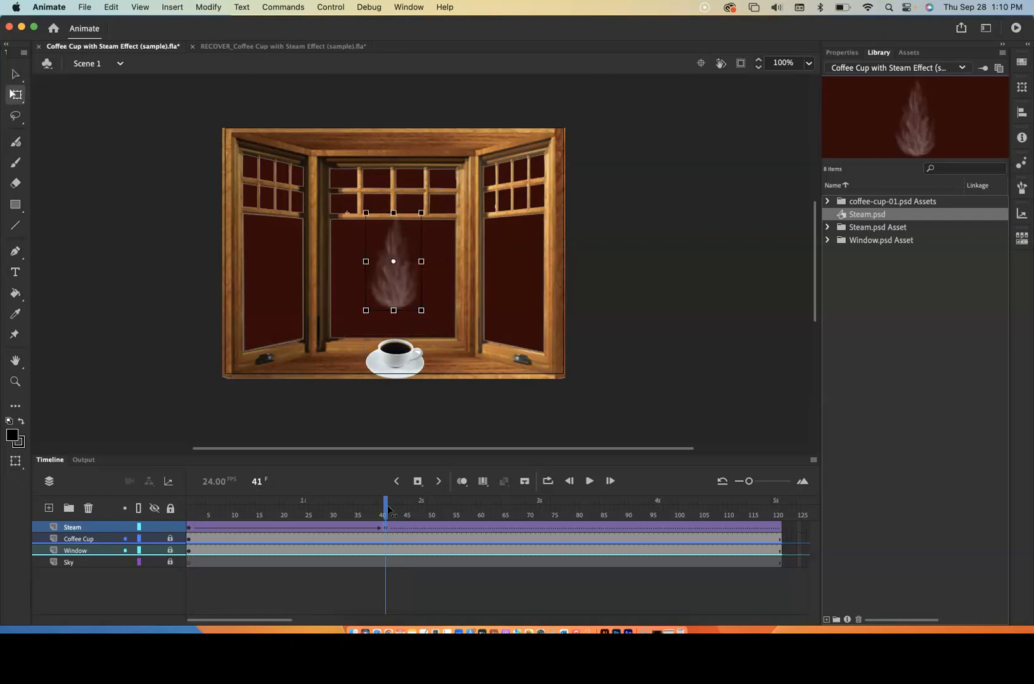
key("super+z")
key("super+z")
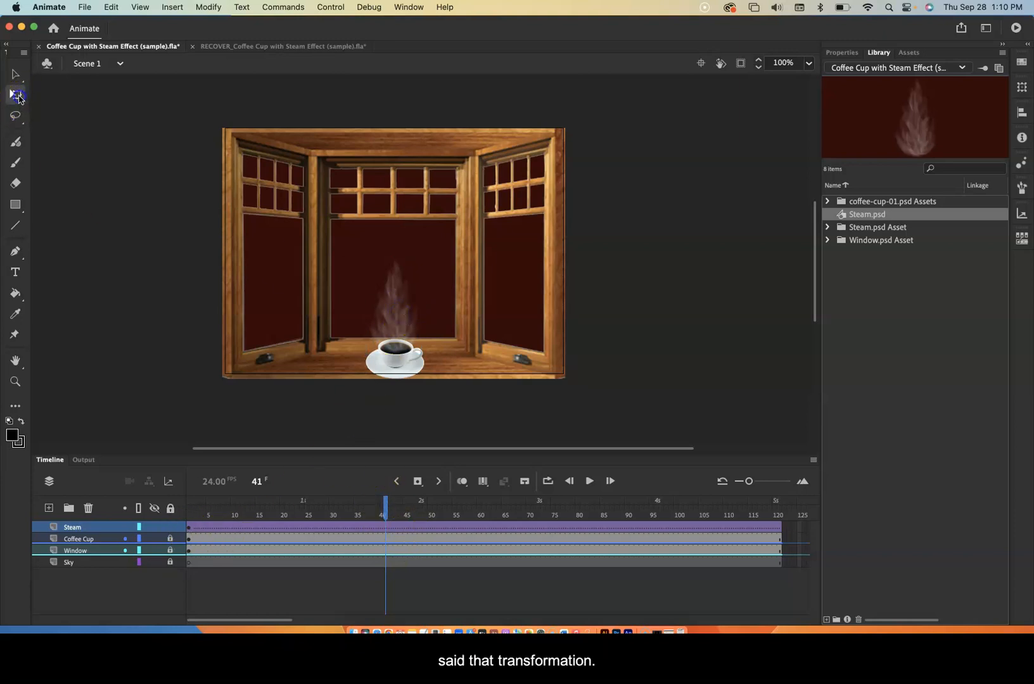
Move the steam's transformation point to its base at frame 1 and insert a Steam keyframe at frame 41
left_click(189, 529)
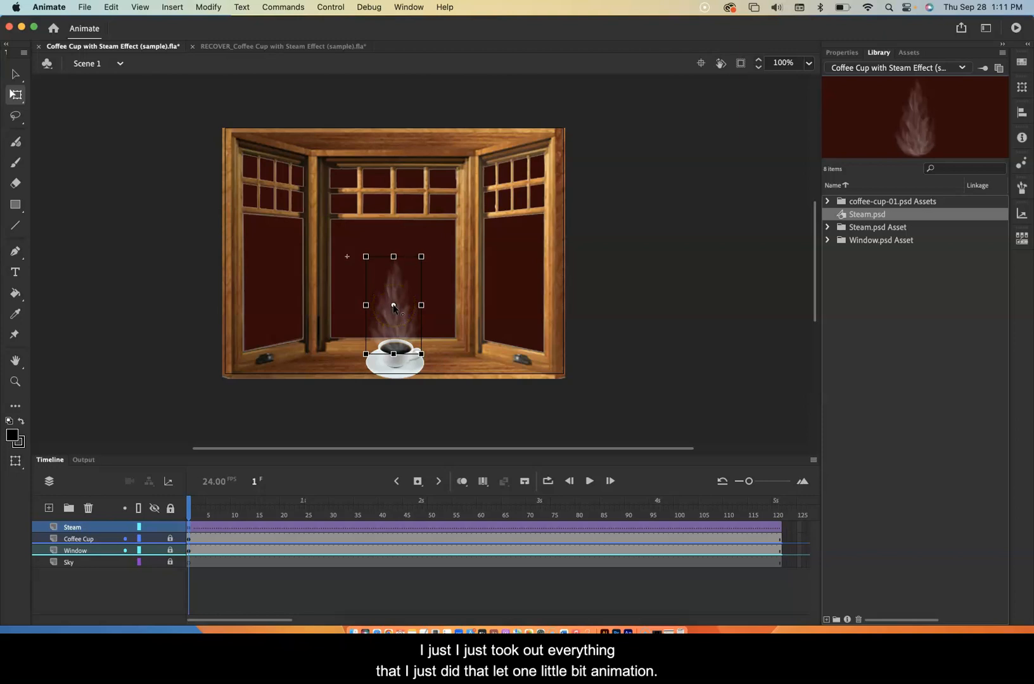
left_click_drag(394, 306, 395, 354)
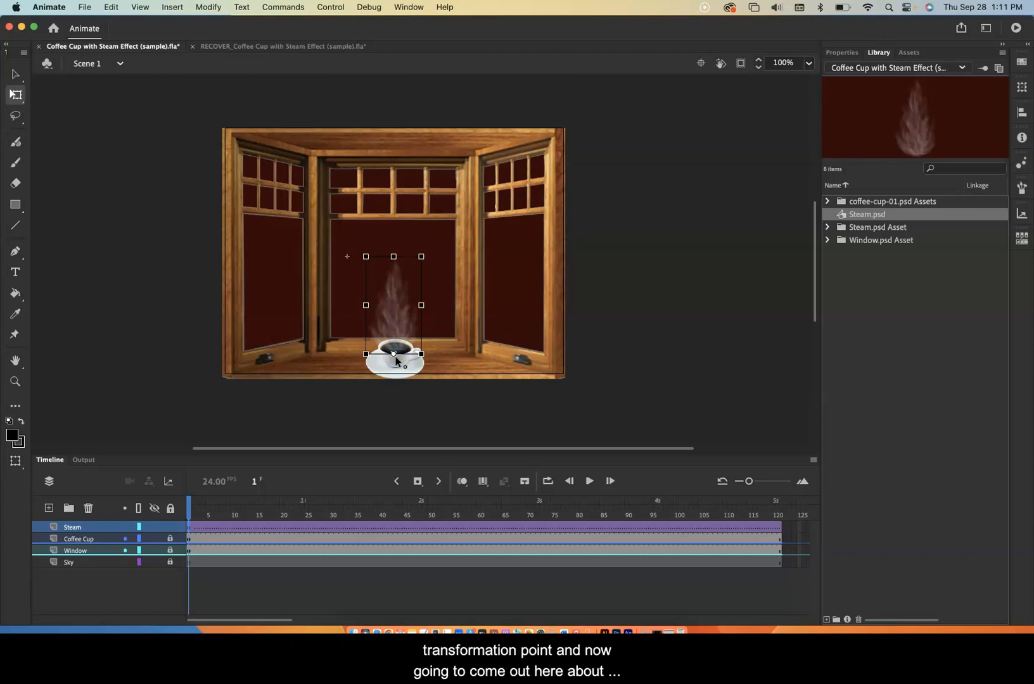
left_click(384, 527)
key("F6")
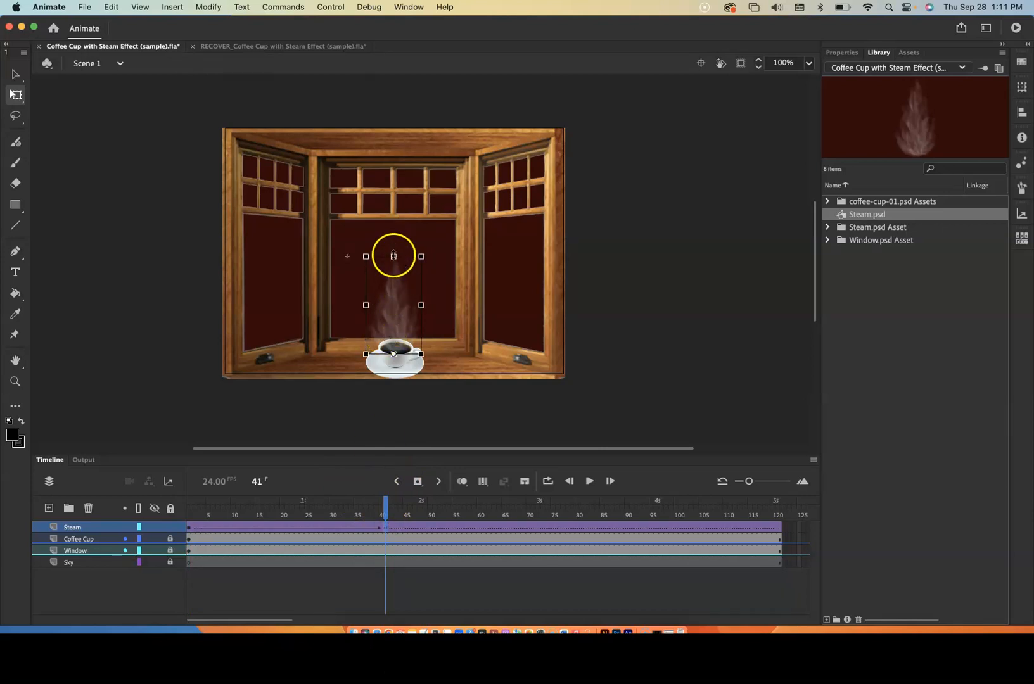
Stretch the steam upward and widen it at frame 41, keeping its base on the cup, and scrub the tween
left_click_drag(394, 256, 394, 225)
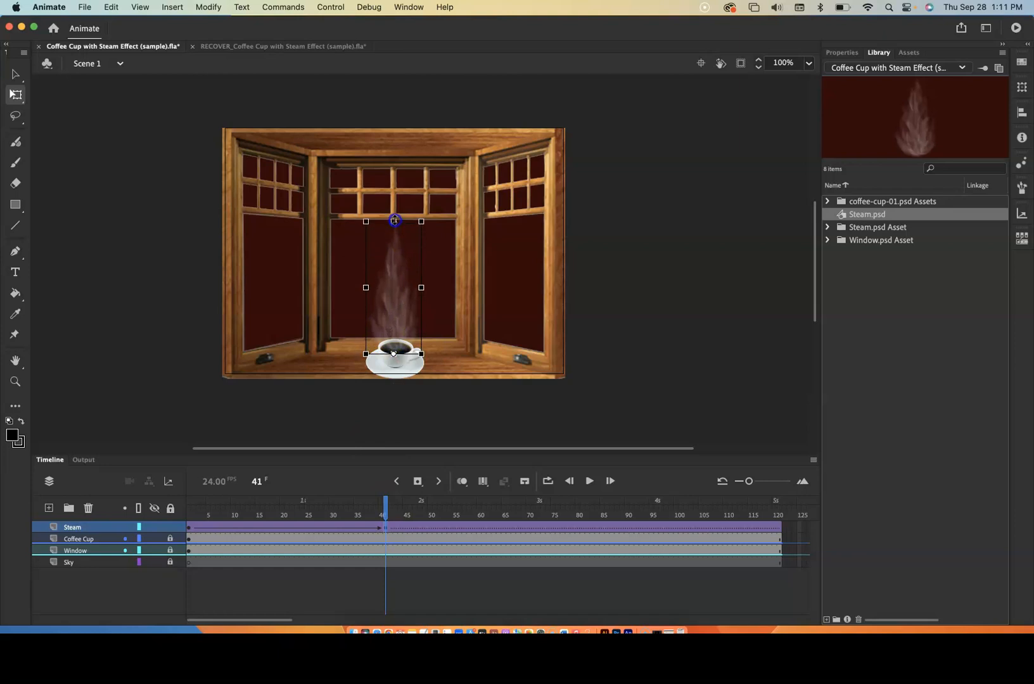
left_click_drag(421, 288, 438, 288)
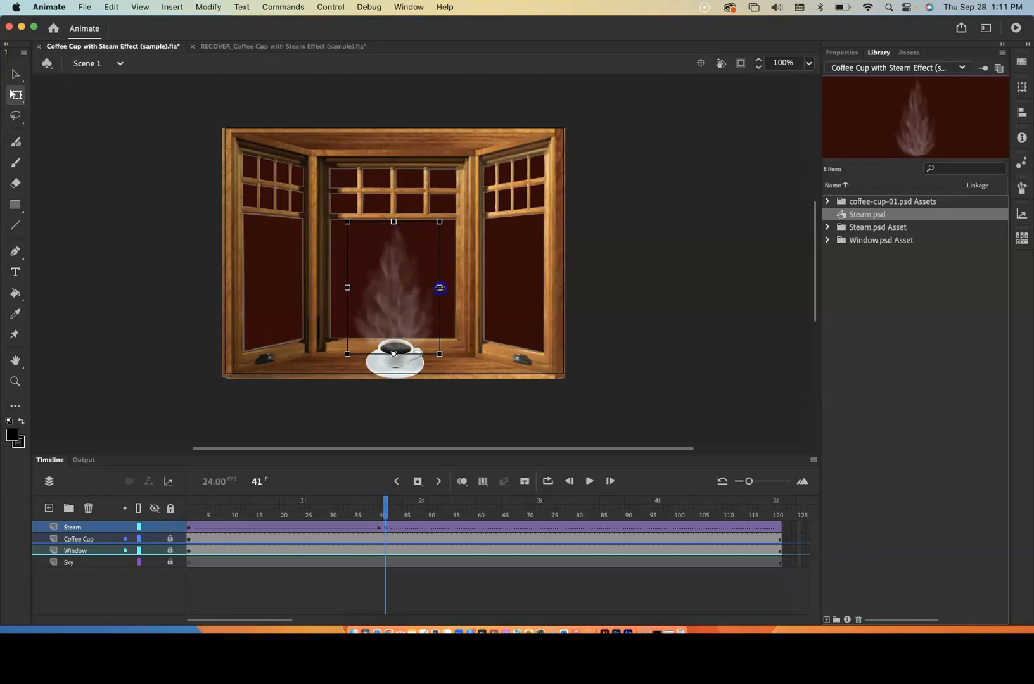
left_click(385, 506)
mouse_move(386, 504)
left_mouse_down()
mouse_move(187, 507)
mouse_move(378, 510)
left_mouse_up()
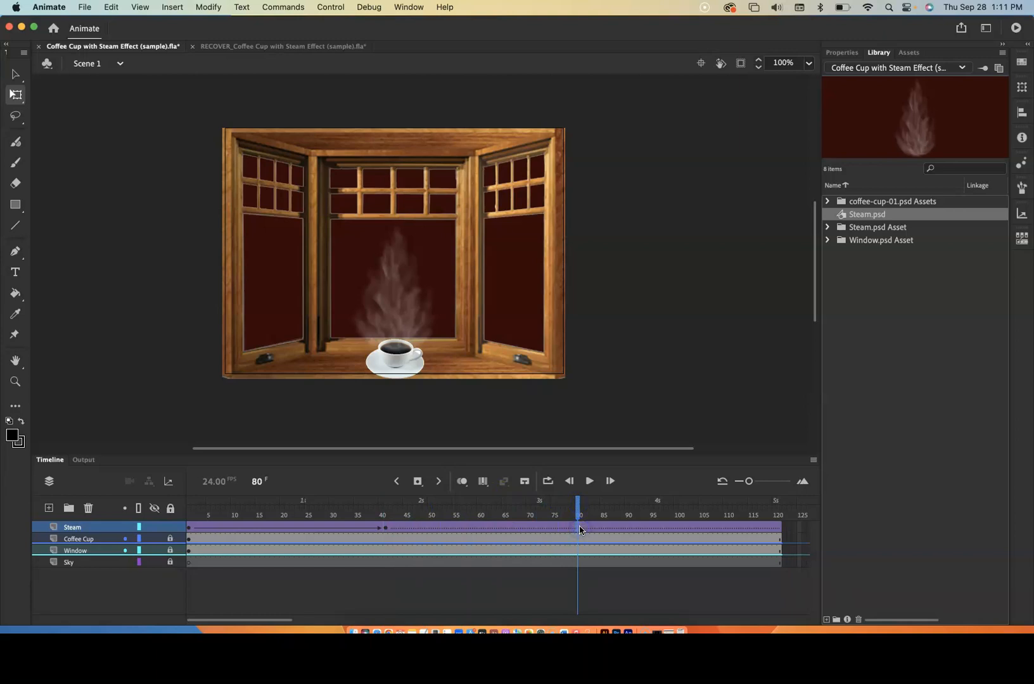
Insert a Steam keyframe at frame 80, raise the steam above the cup and stretch it to about 230 by 365
key("F6")
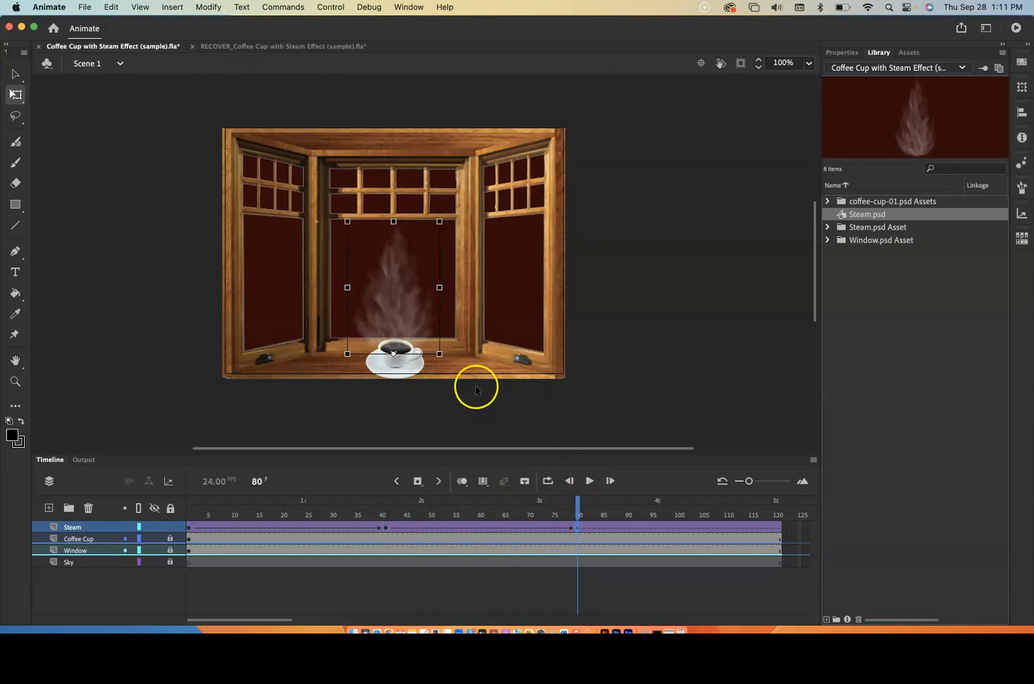
left_click_drag(397, 293, 401, 247)
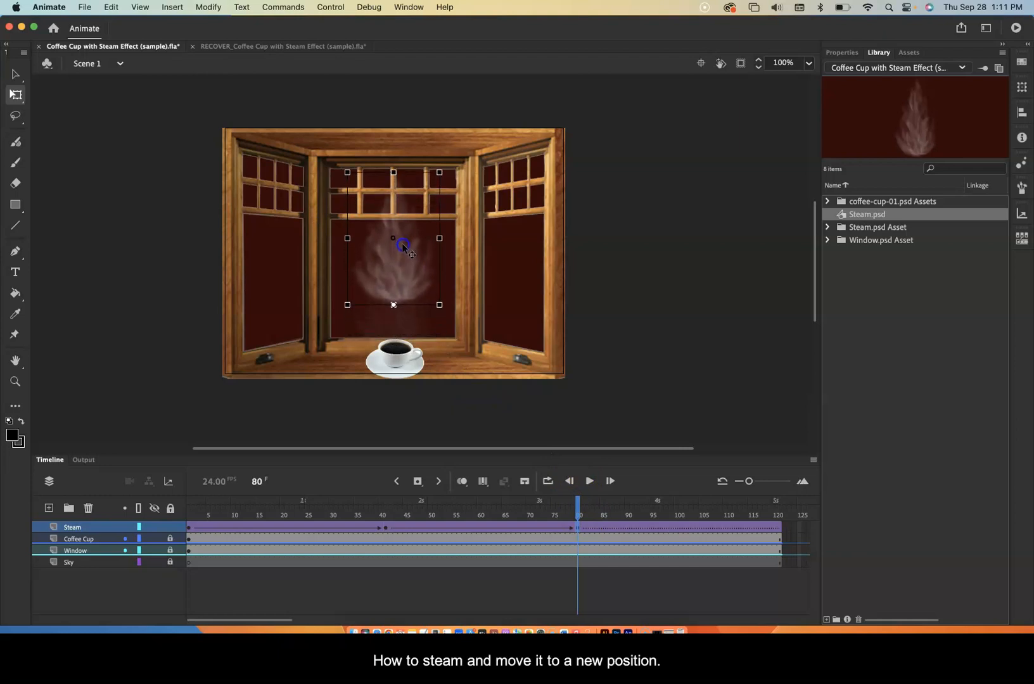
left_click_drag(392, 305, 394, 316)
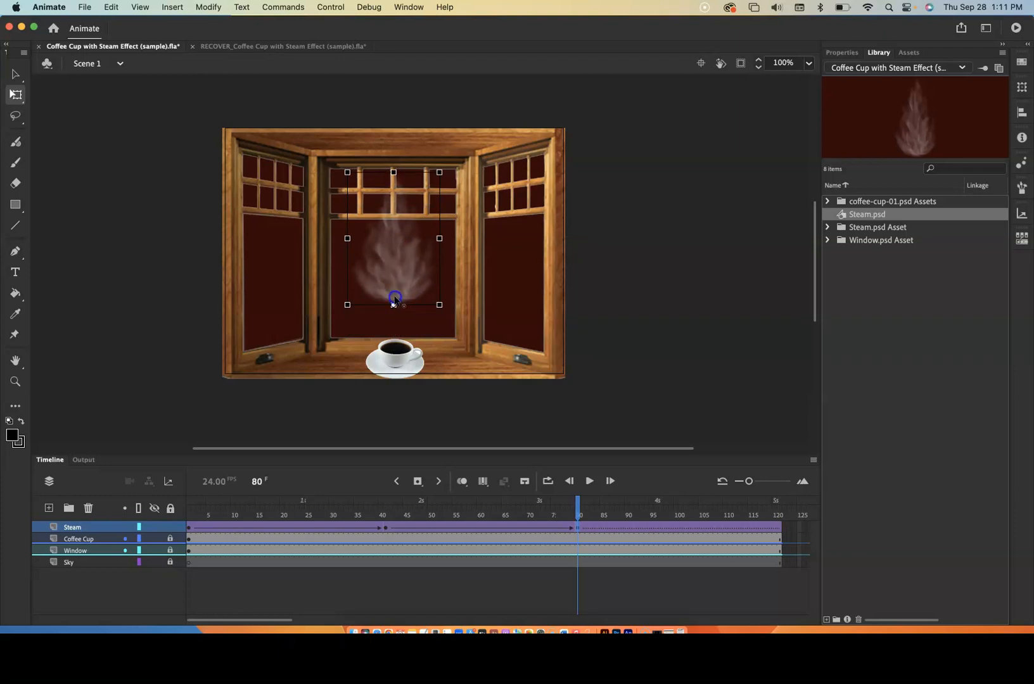
mouse_move(393, 305)
left_mouse_down()
mouse_move(393, 324)
mouse_move(393, 310)
left_mouse_up()
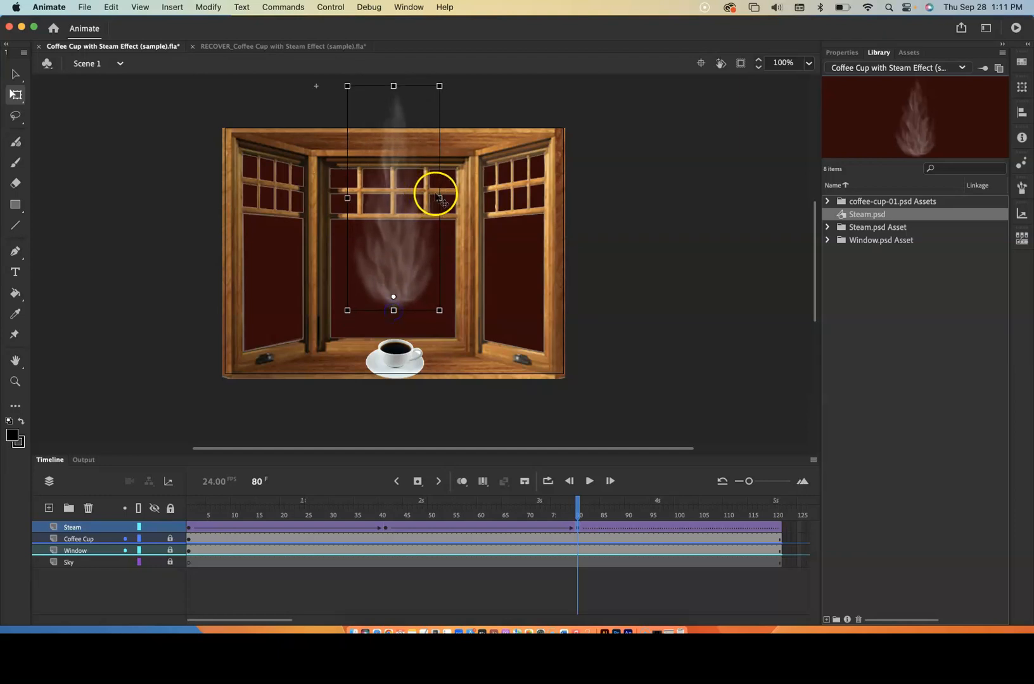
left_click_drag(443, 198, 464, 198)
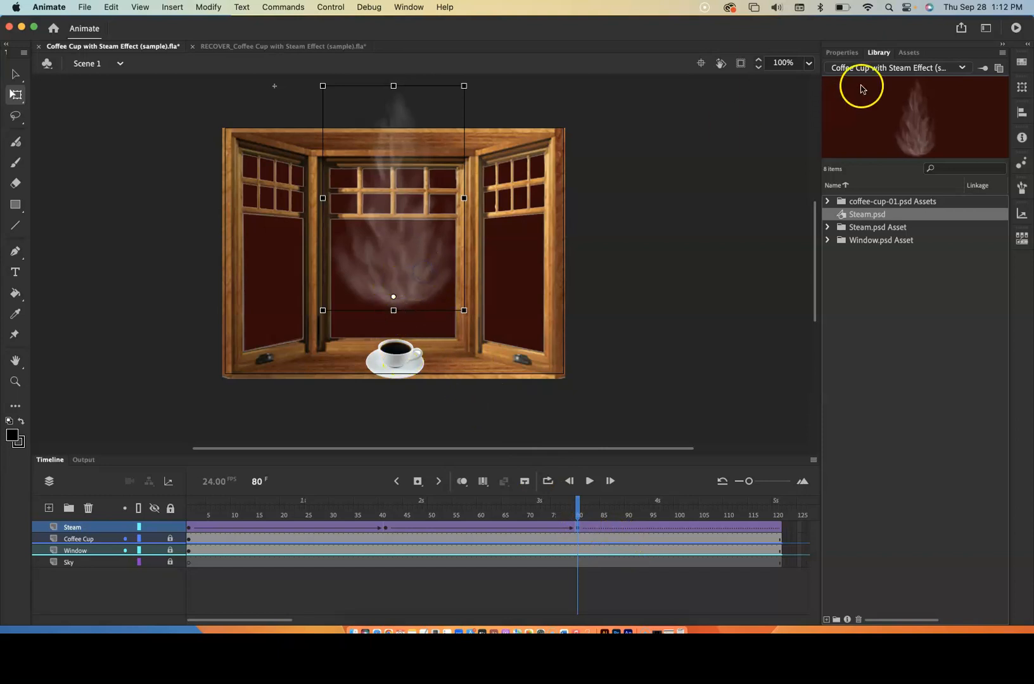
Apply an Alpha color effect of 33% to the steam at frame 80
left_click(843, 53)
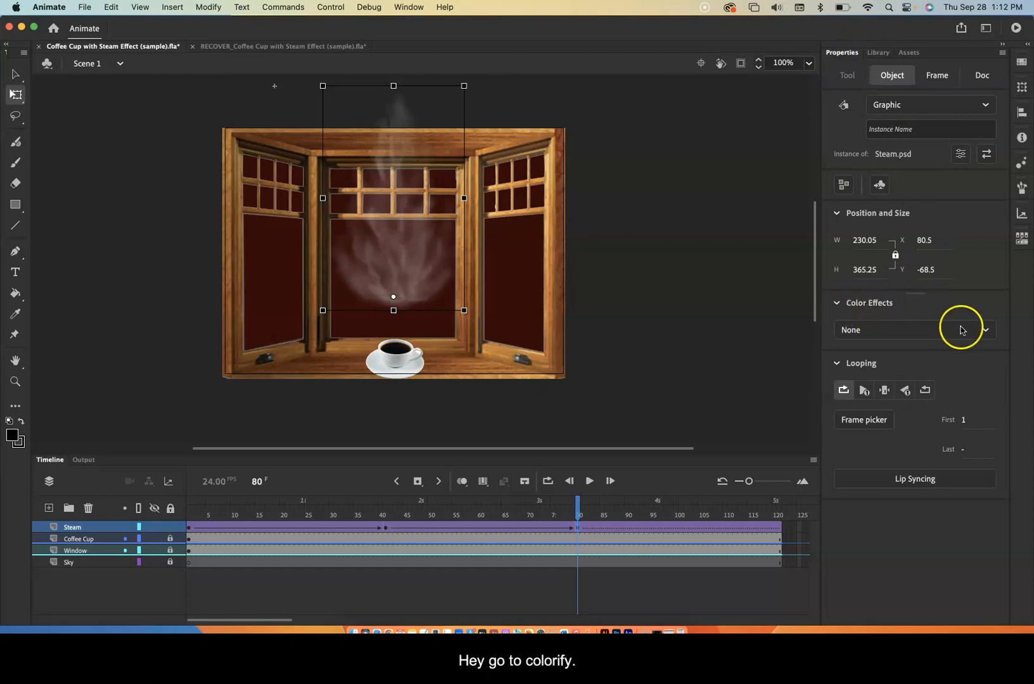
left_click(986, 330)
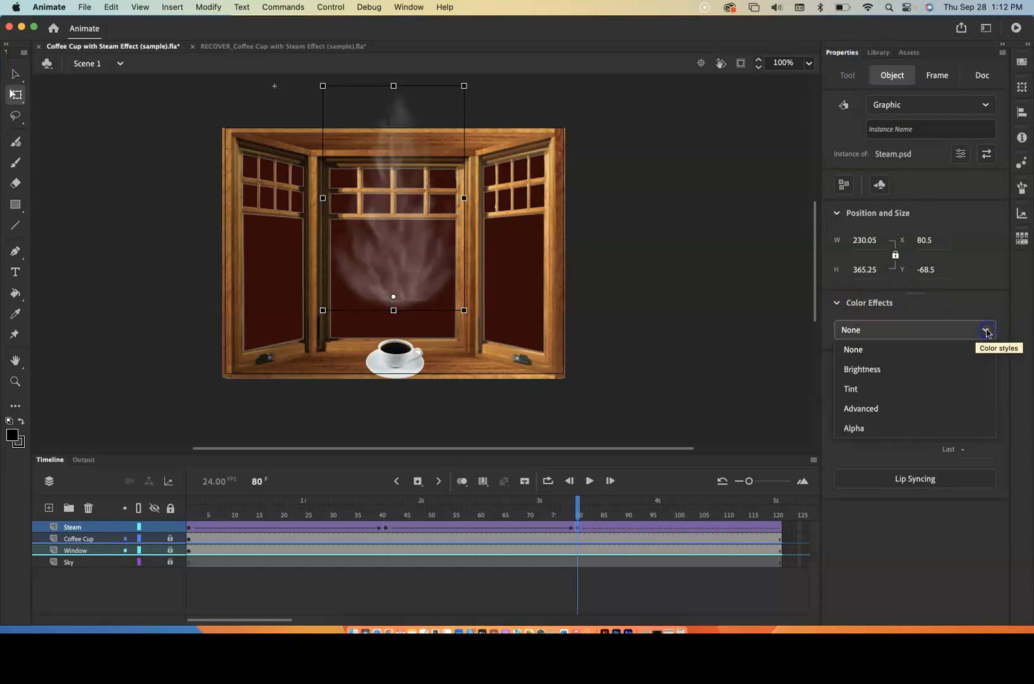
left_click(855, 429)
left_click_drag(924, 368, 919, 367)
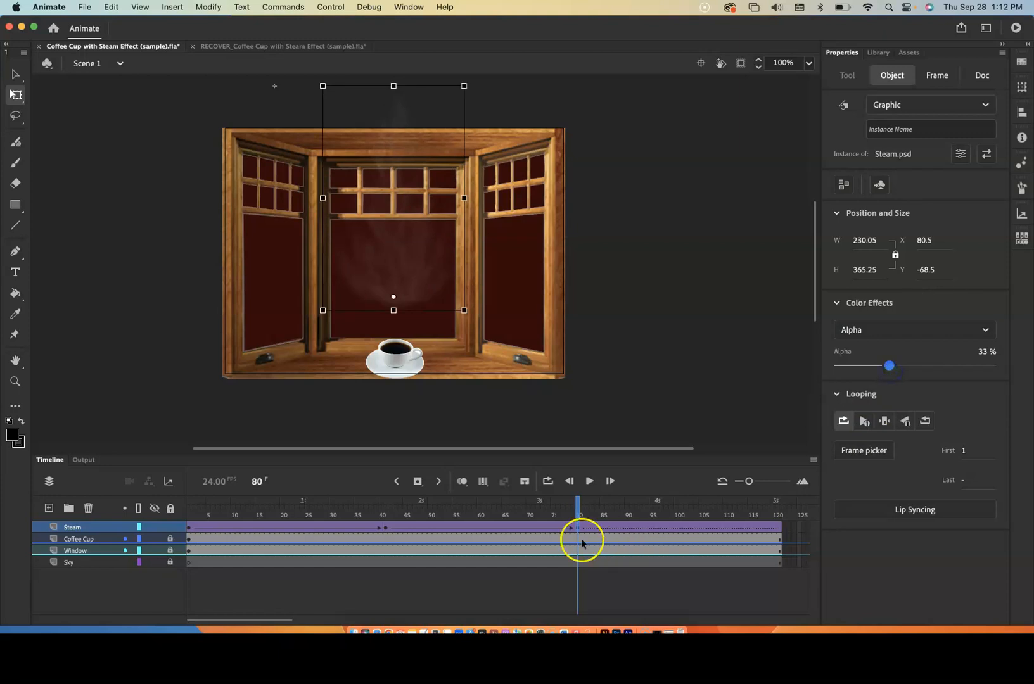
Scrub through the end of the tween and insert a keyframe at frame 121 of the Steam layer
left_click(571, 507)
left_click_drag(571, 507, 784, 534)
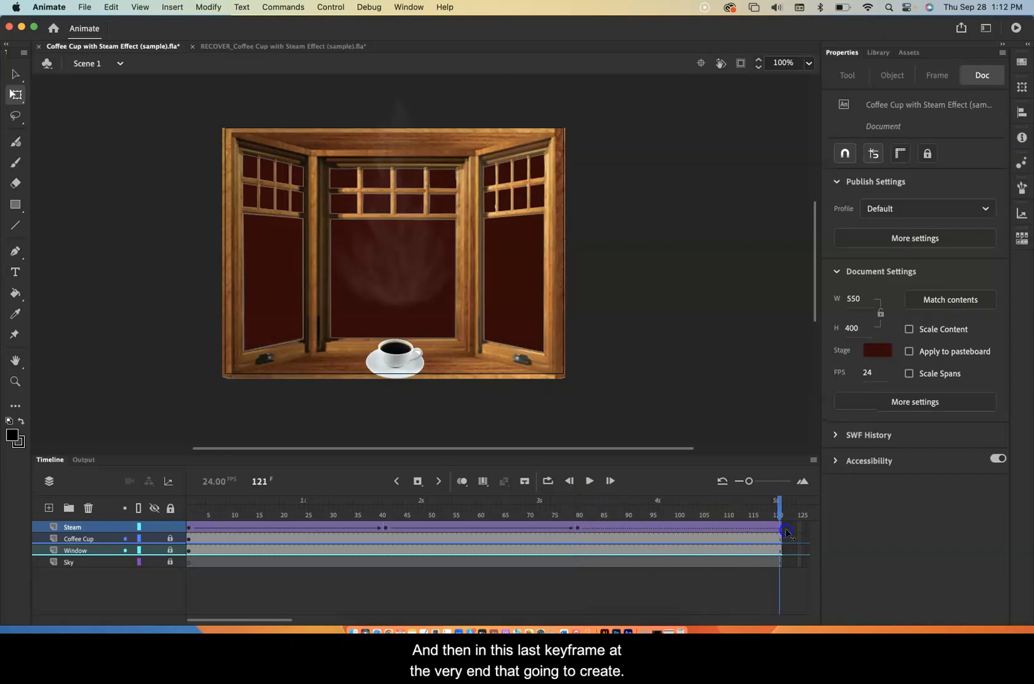
left_click(778, 527)
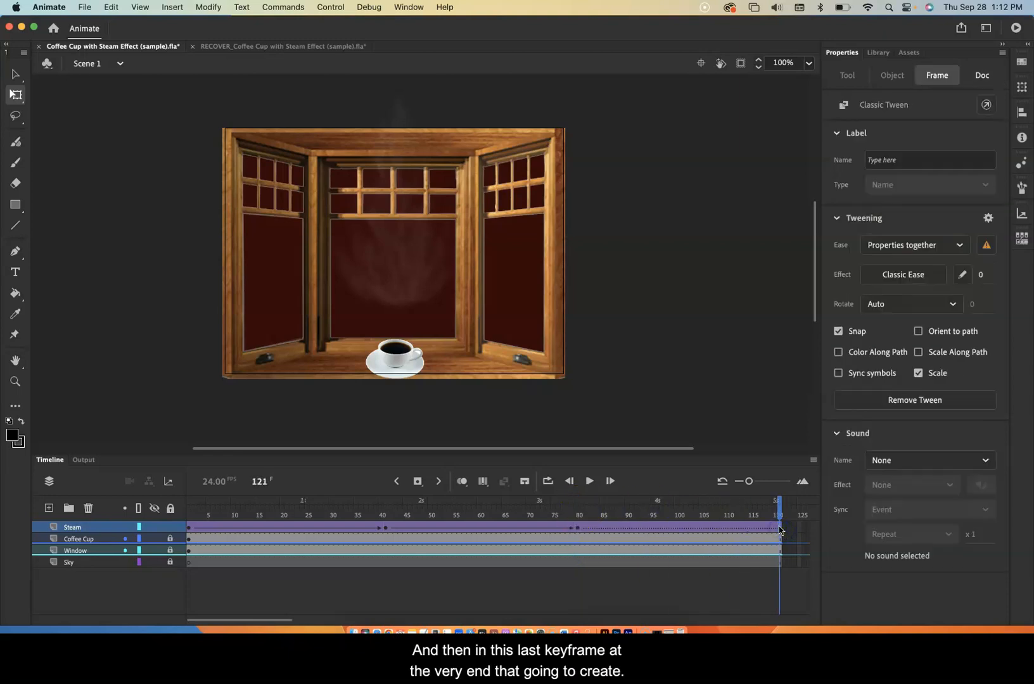
key("F6")
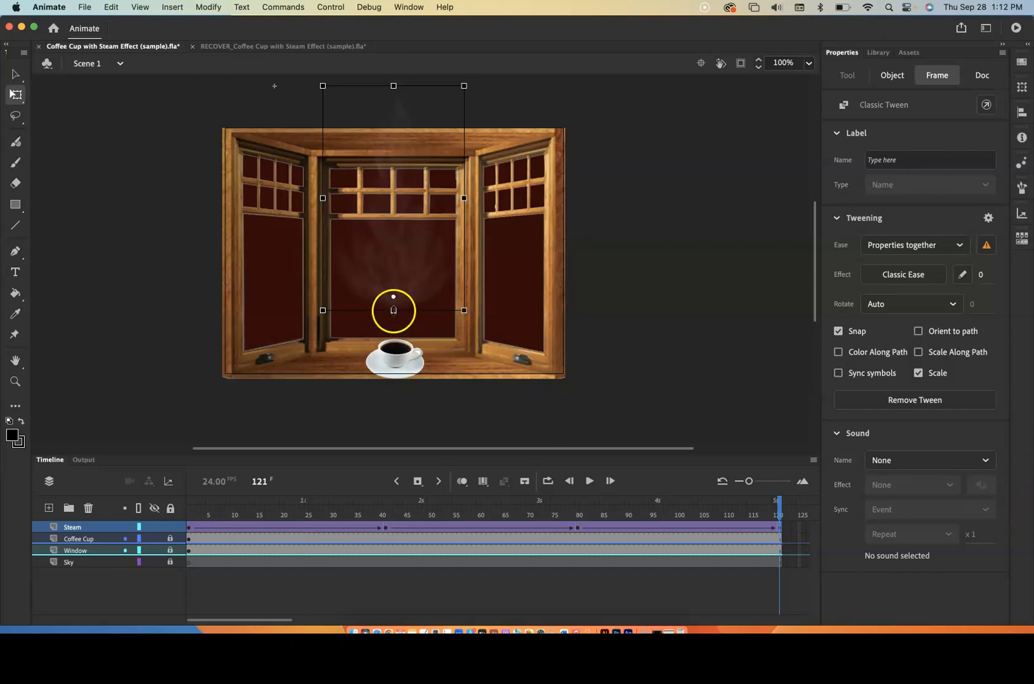
Stretch the steam at frame 121 to about 348 by 731 and set its alpha to 0%
left_click_drag(394, 310, 393, 323)
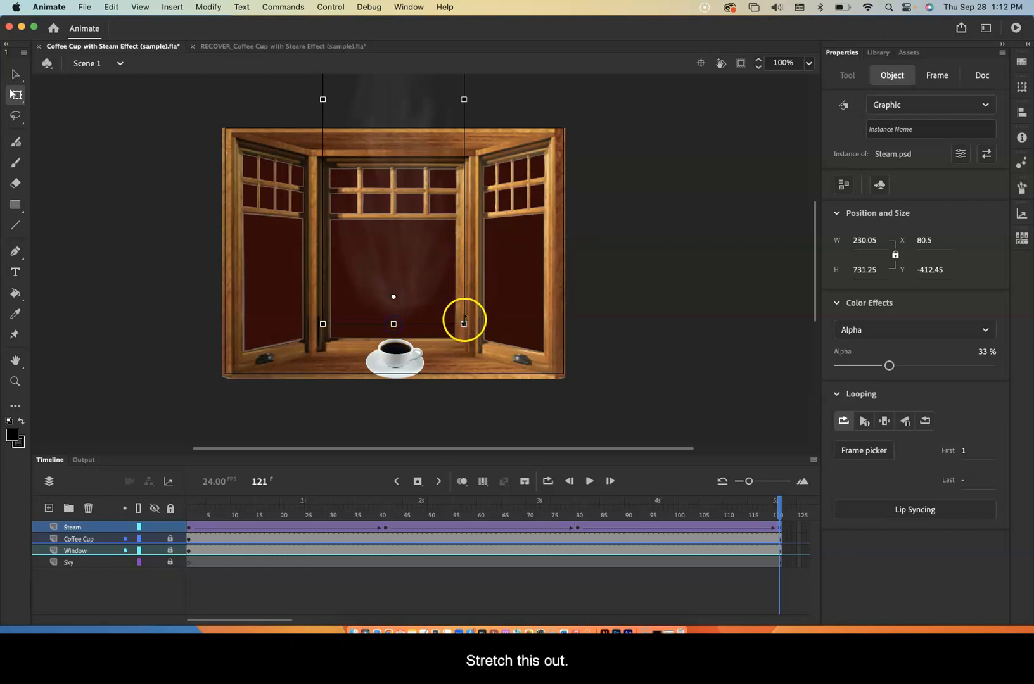
left_click_drag(463, 323, 500, 324)
left_click_drag(889, 365, 838, 373)
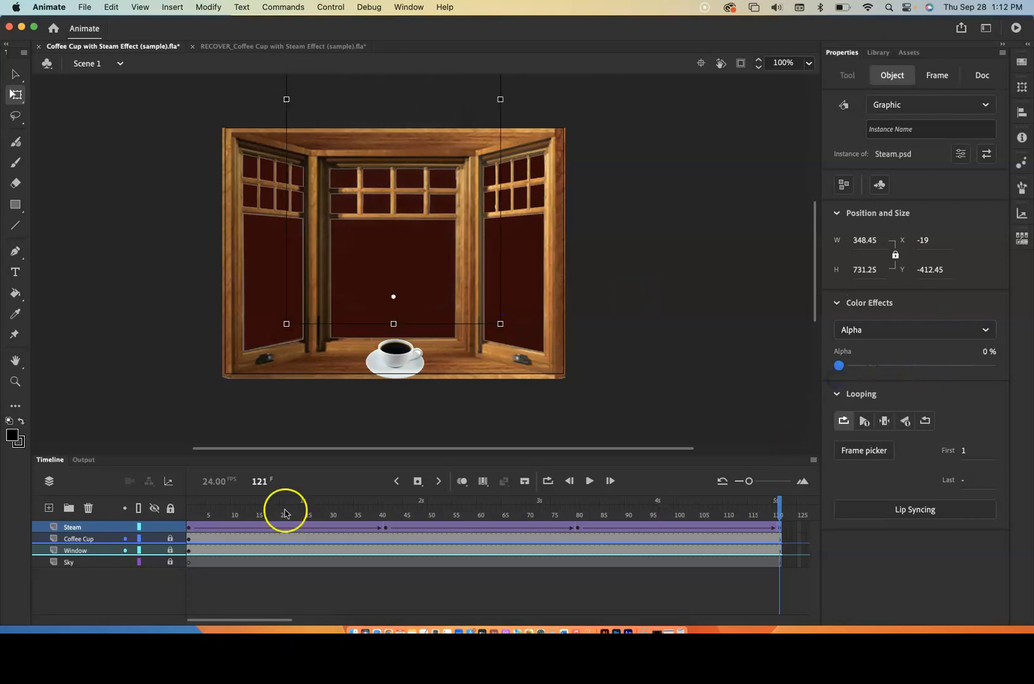
Play and scrub through the whole timeline to check how the steam rises, spreads and fades
left_click(188, 511)
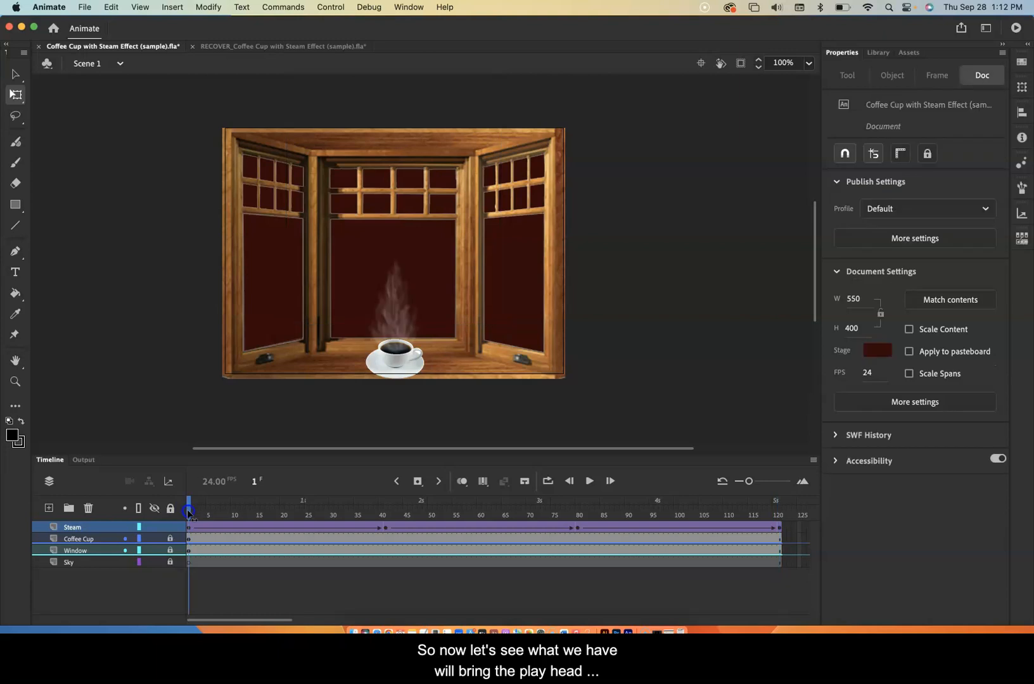
left_click_drag(190, 513, 786, 560)
key("Return")
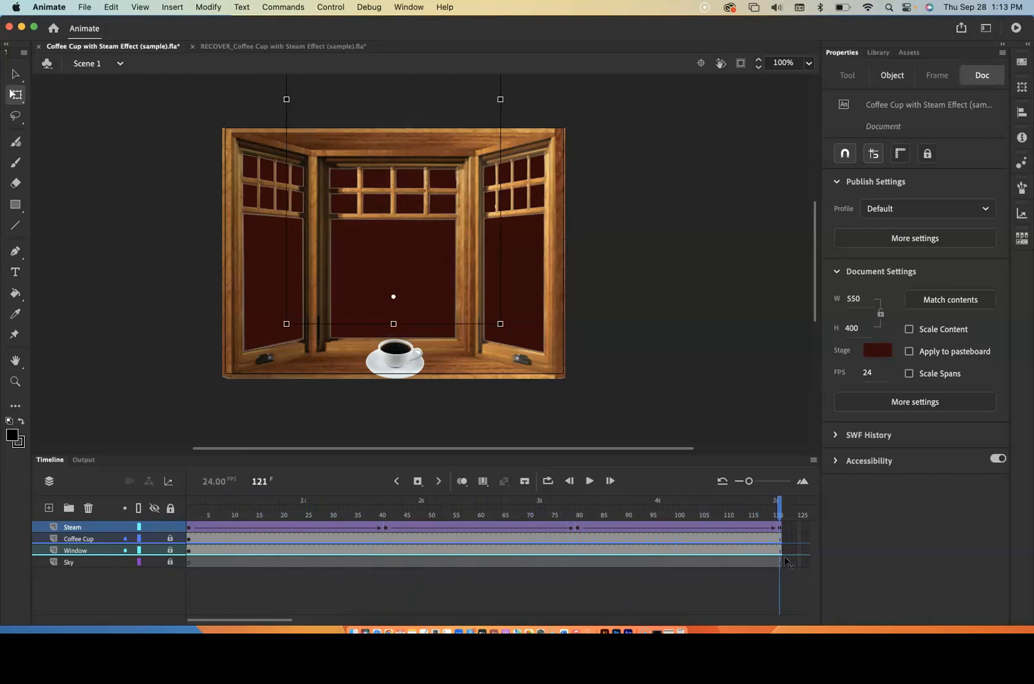
key("Return")
left_click(98, 527)
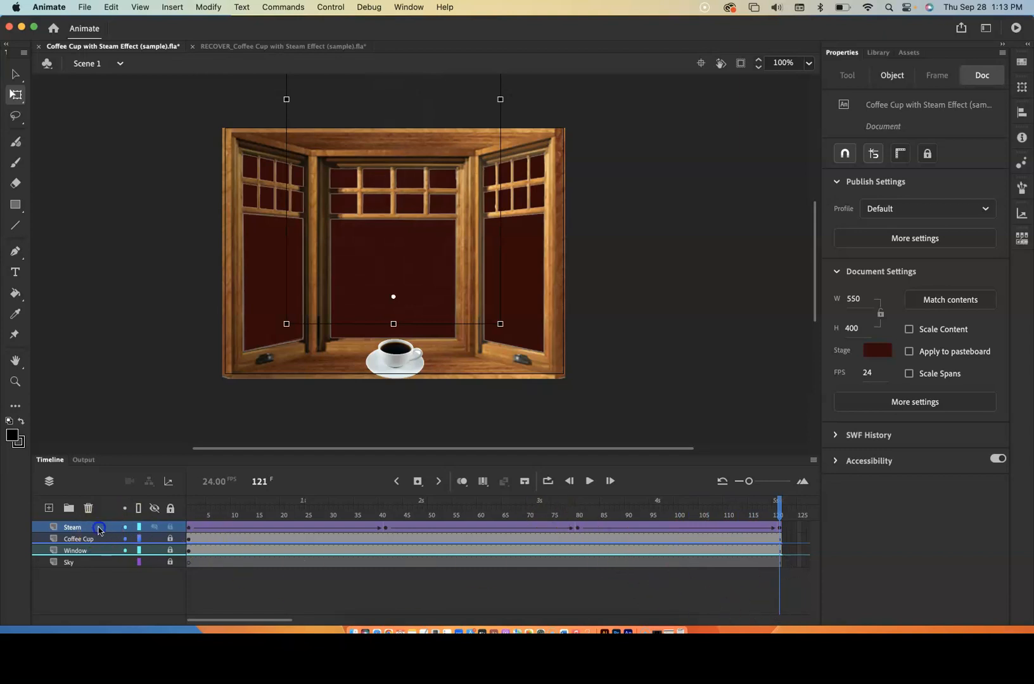
left_click(141, 600)
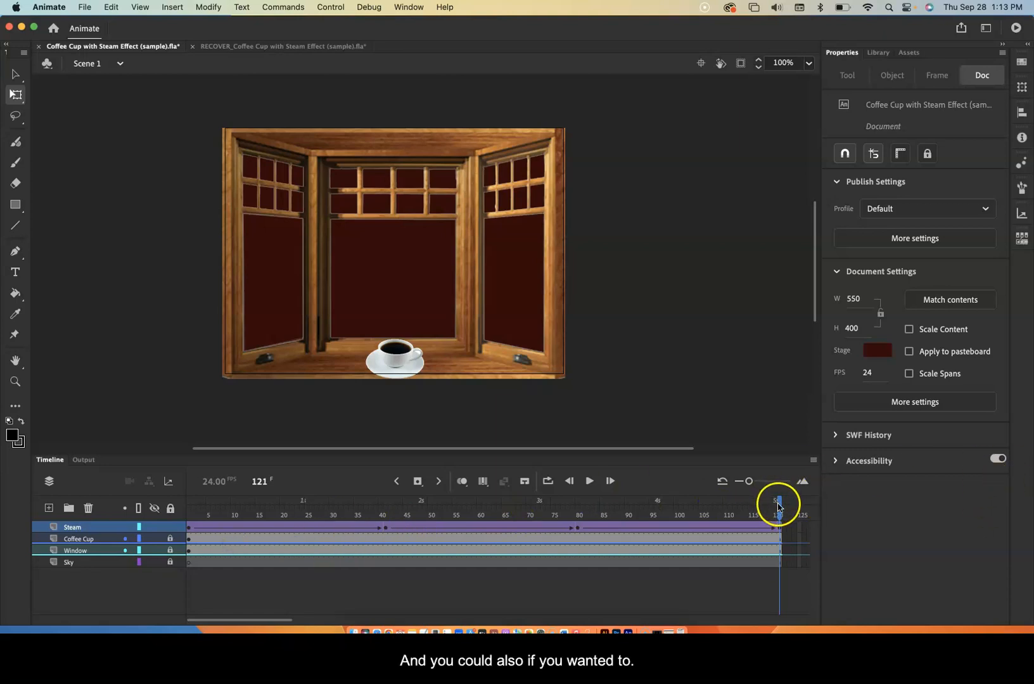
left_click_drag(779, 505, 604, 511)
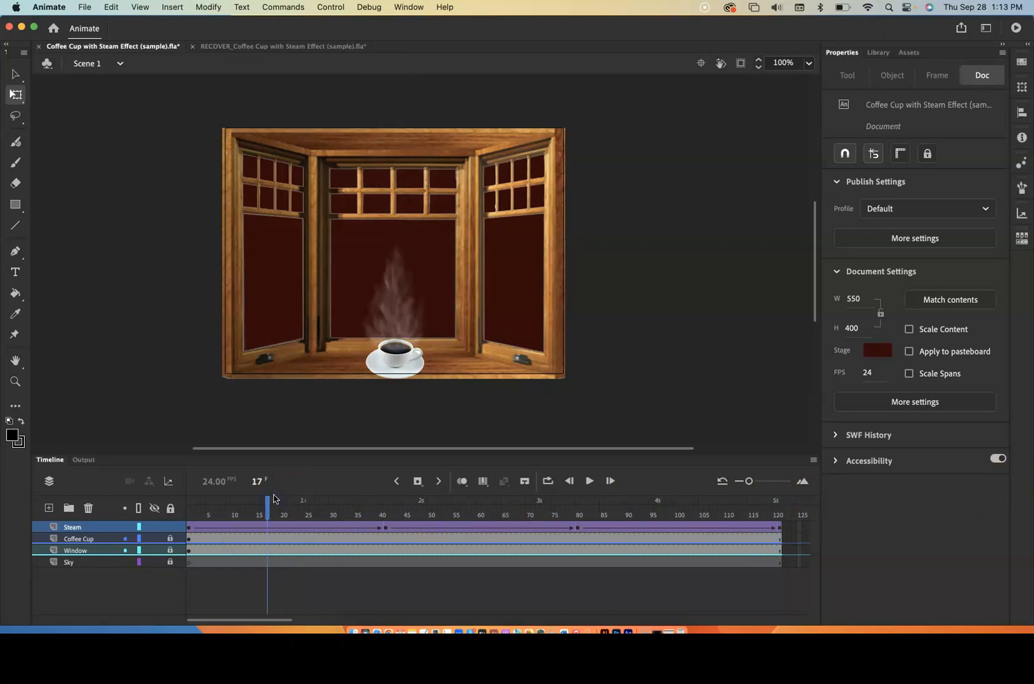
left_click_drag(261, 509, 170, 508)
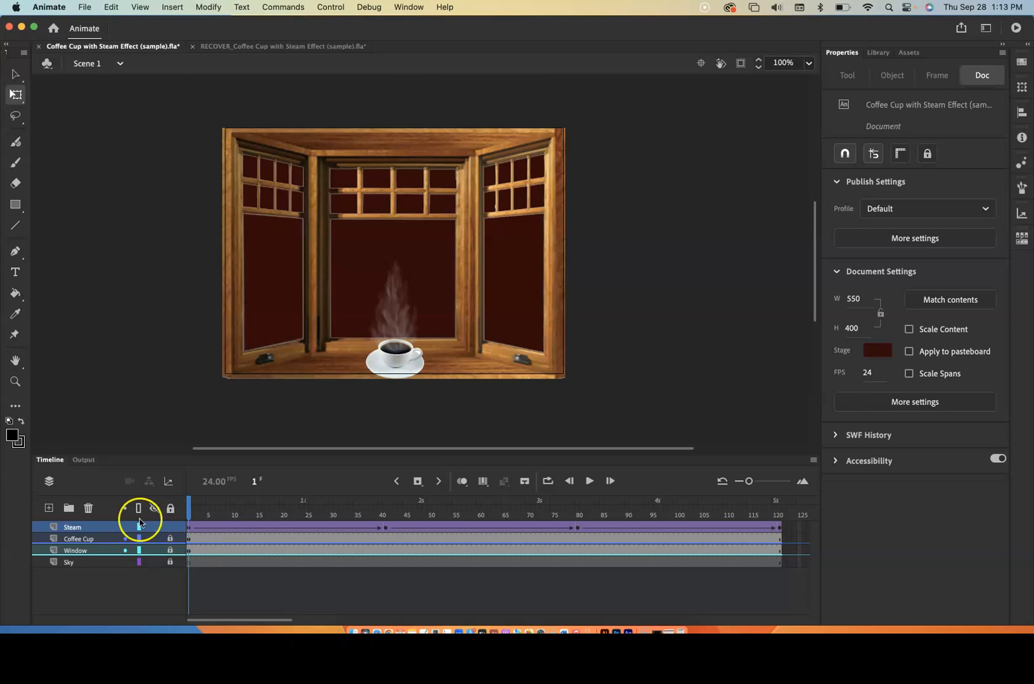
Try duplicating the Steam layer's content at frame 1 twice, and undo the duplications
left_click(99, 529)
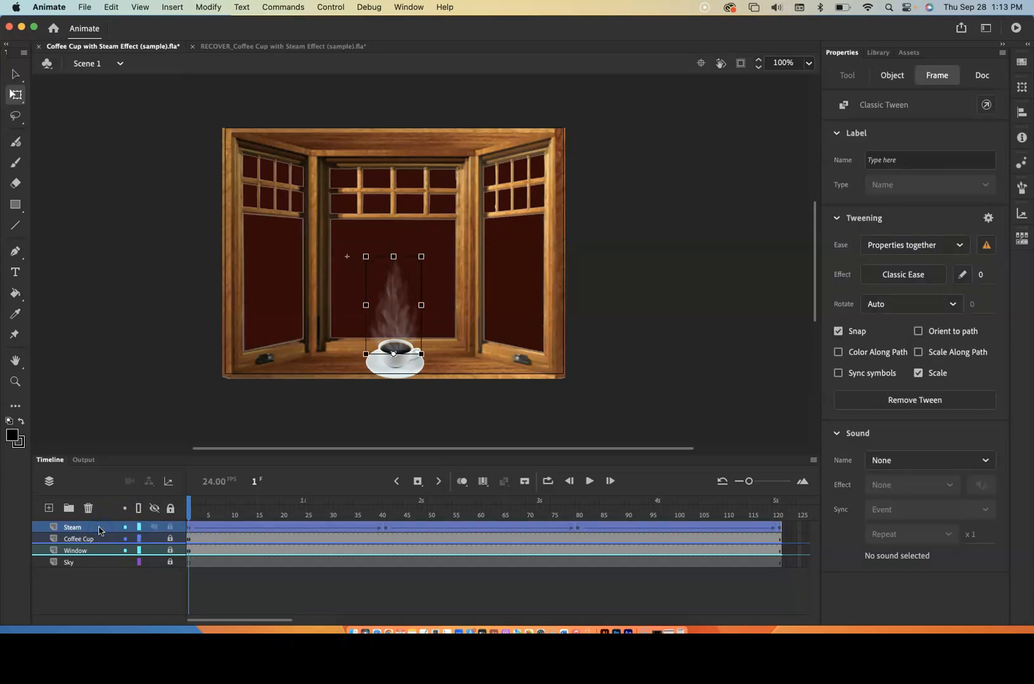
key("super+d")
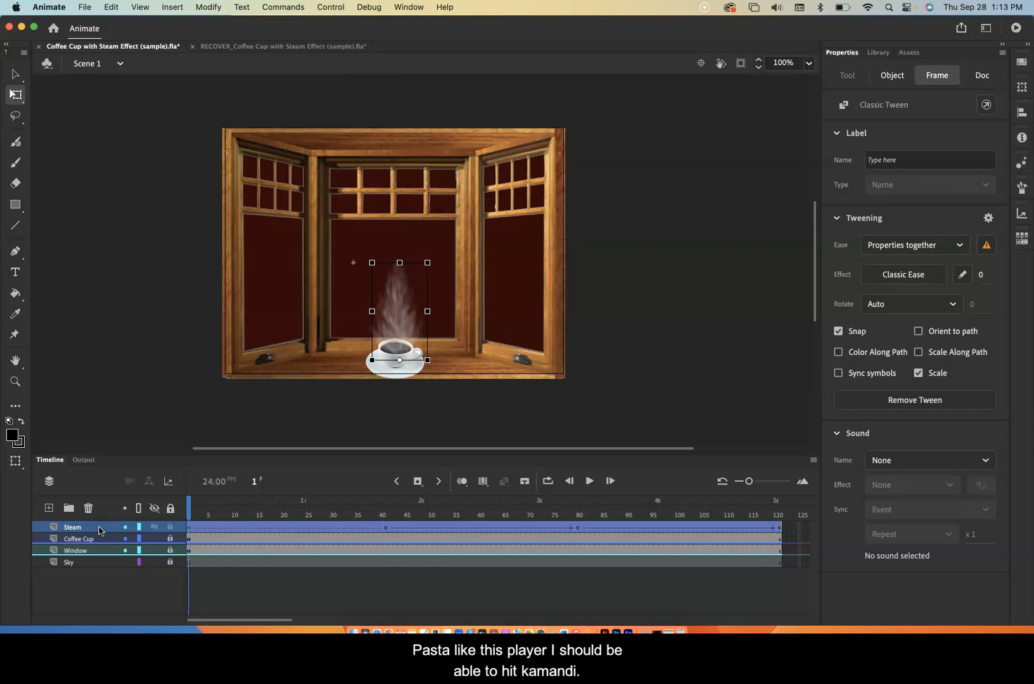
left_click(95, 530)
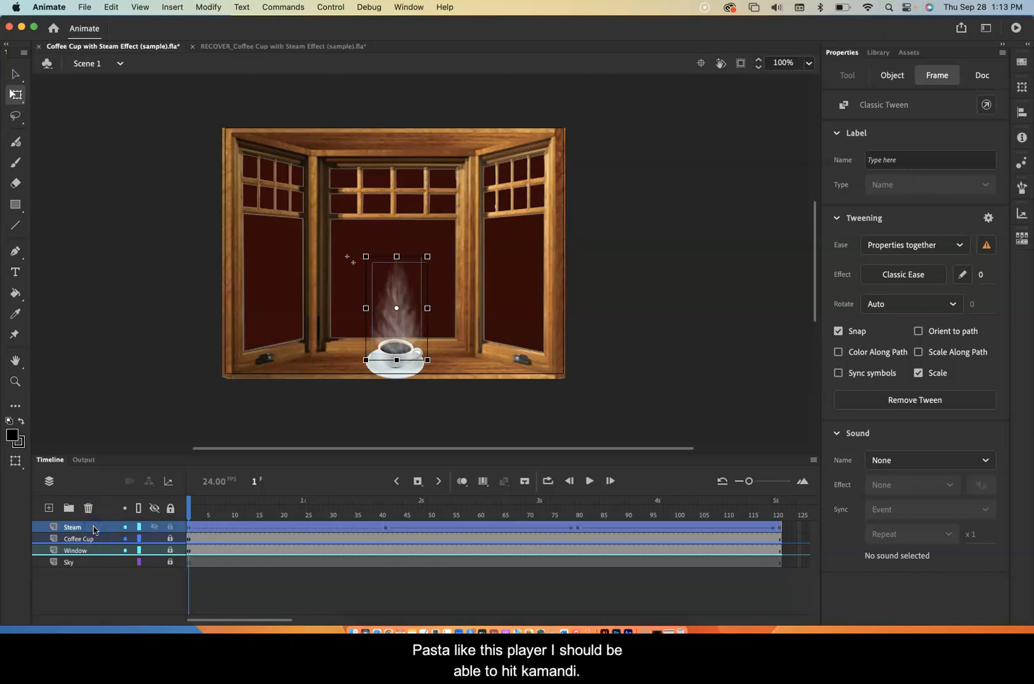
key("super+d")
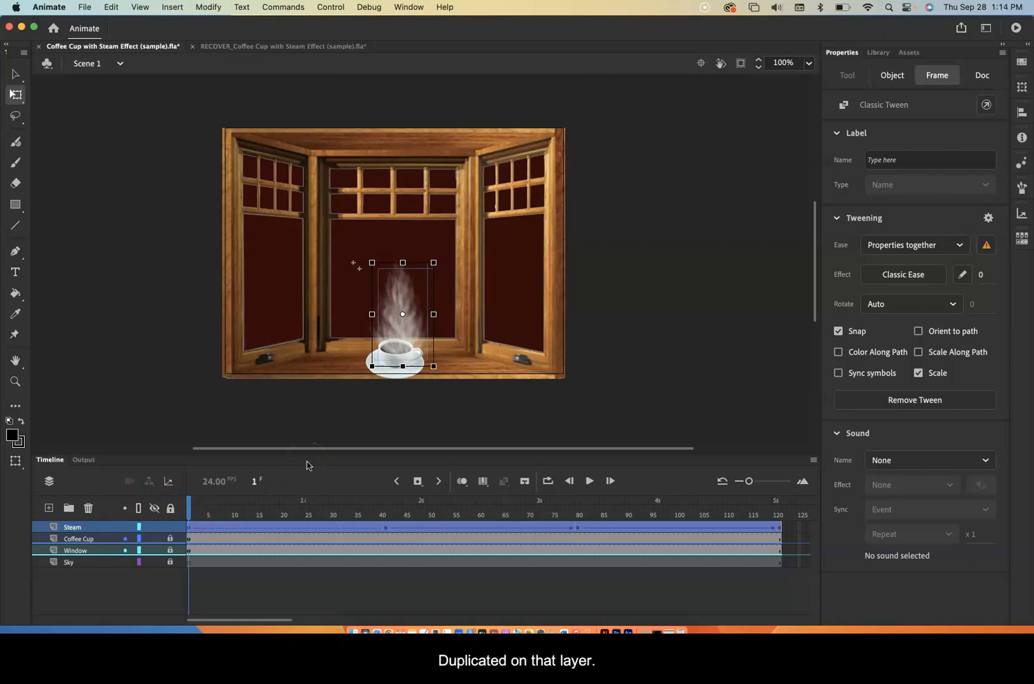
key("super+z")
key("super+z")
key("super+z")
key("q")
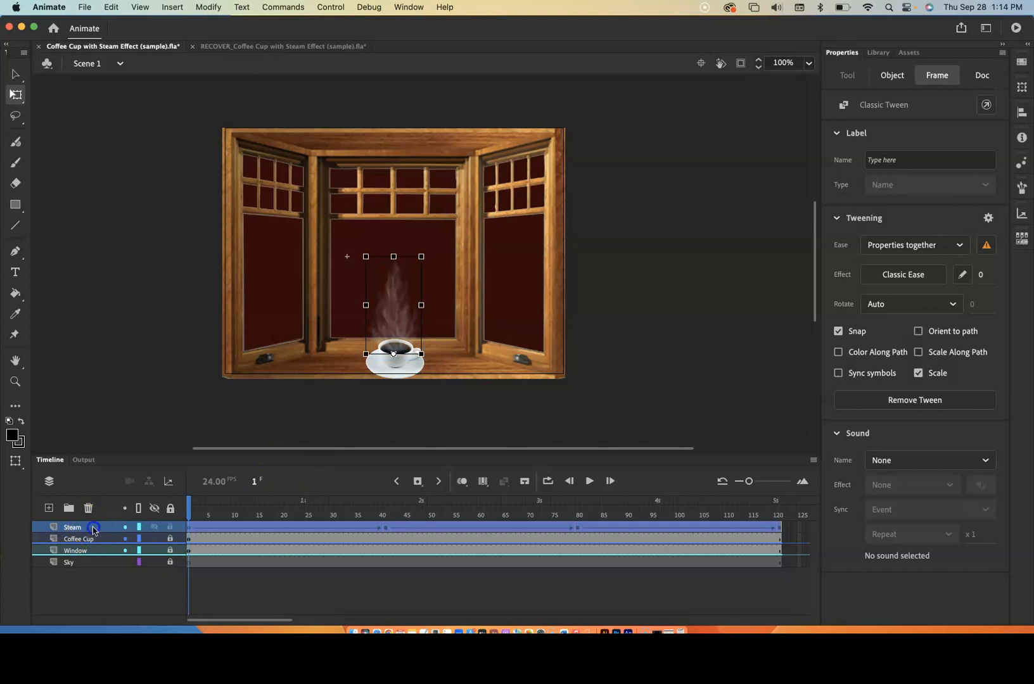
Try to duplicate the whole Steam layer with the Duplicate command
left_click(114, 7)
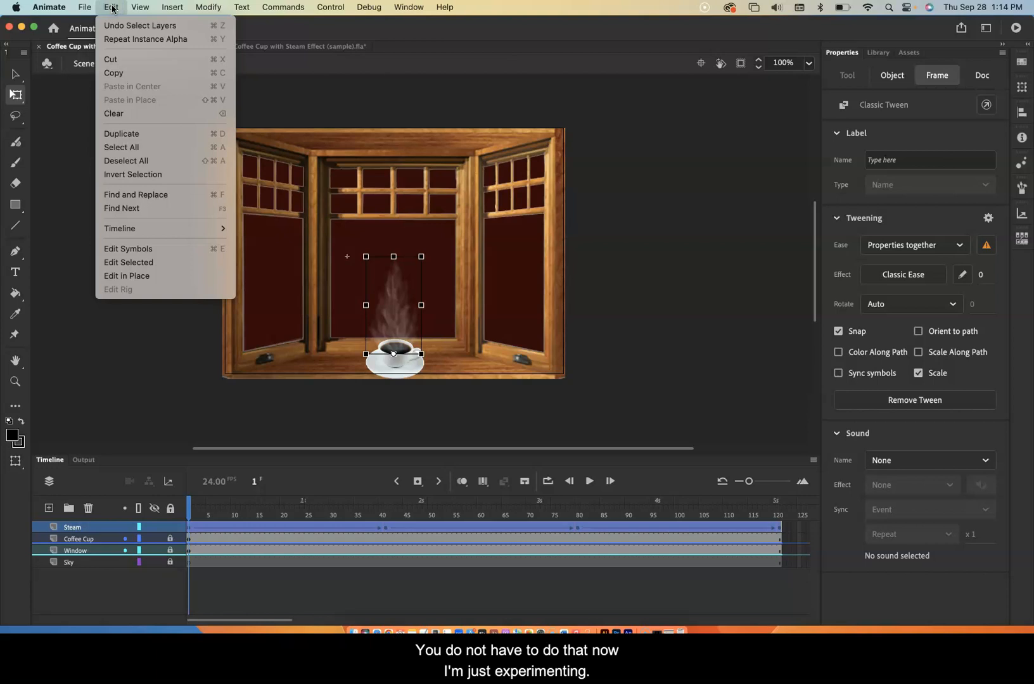
left_click(109, 135)
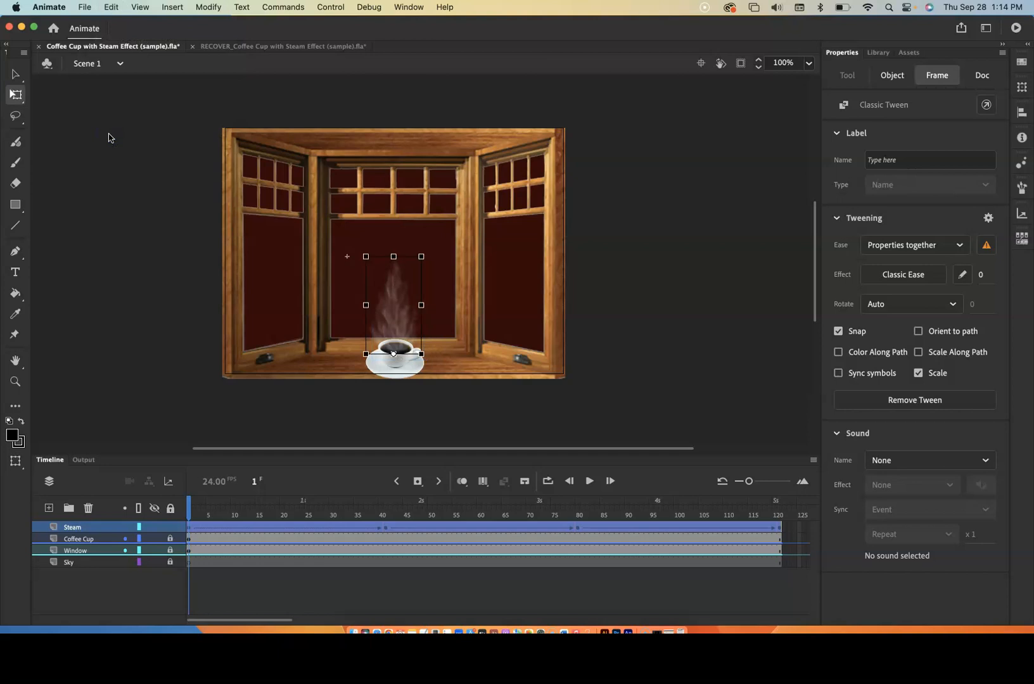
left_click(114, 599)
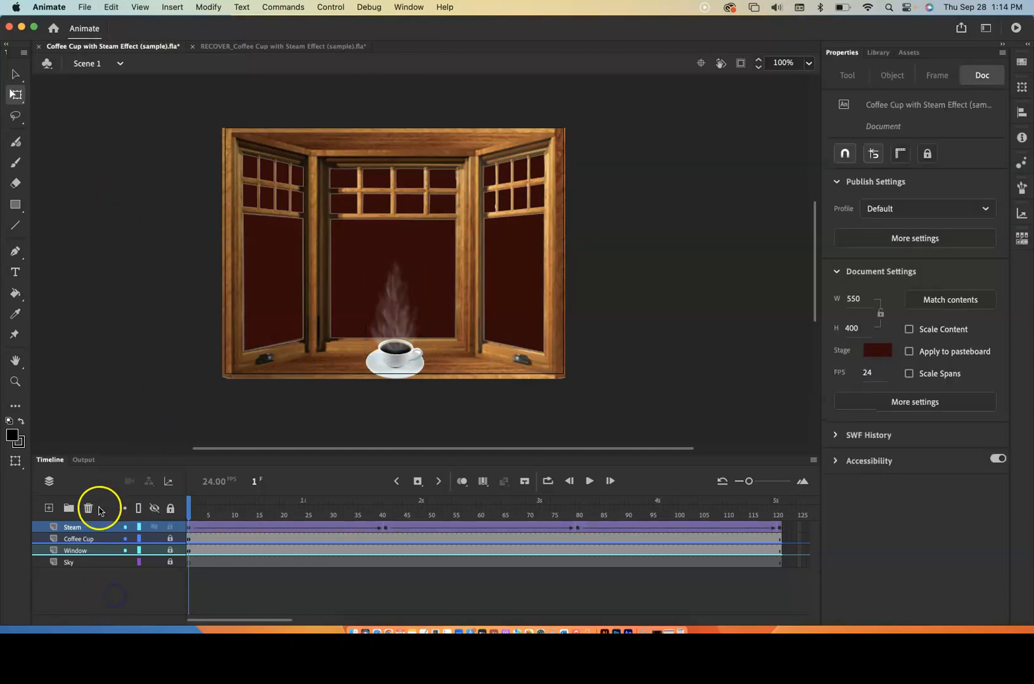
left_click(79, 526)
left_click(117, 597)
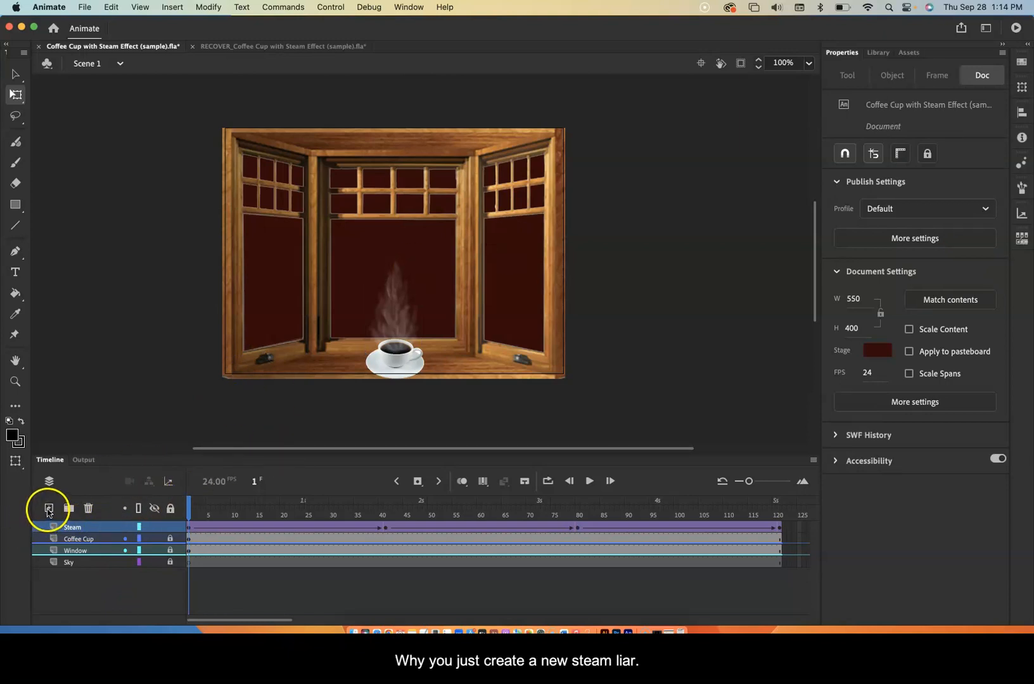
Add a new layer above the Steam layer and name it "Steam 2"
left_click(48, 509)
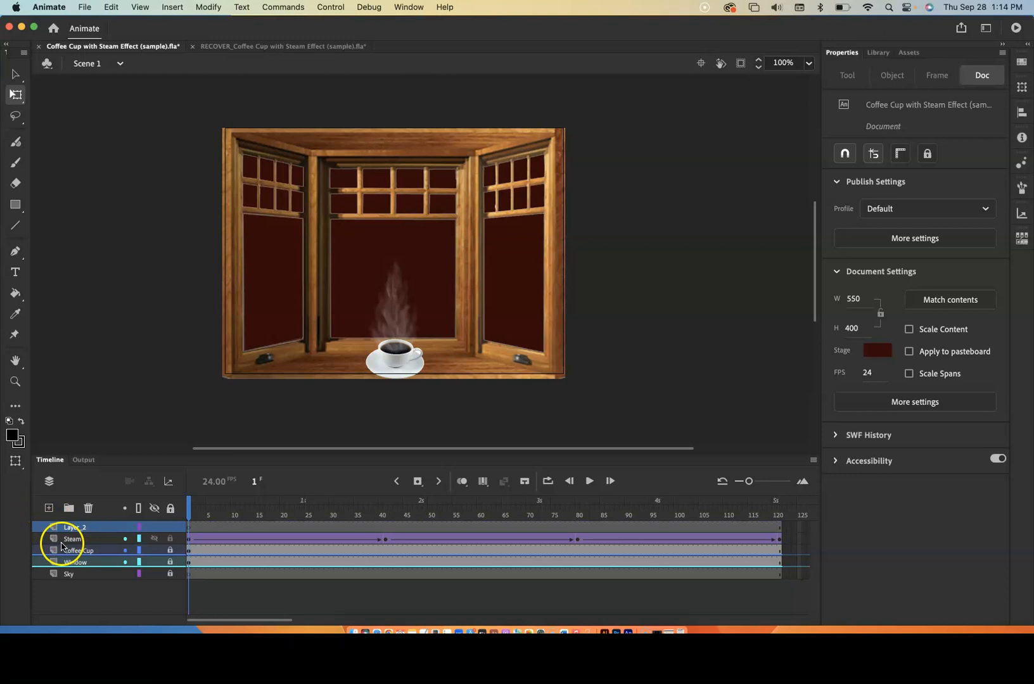
double_click(79, 527)
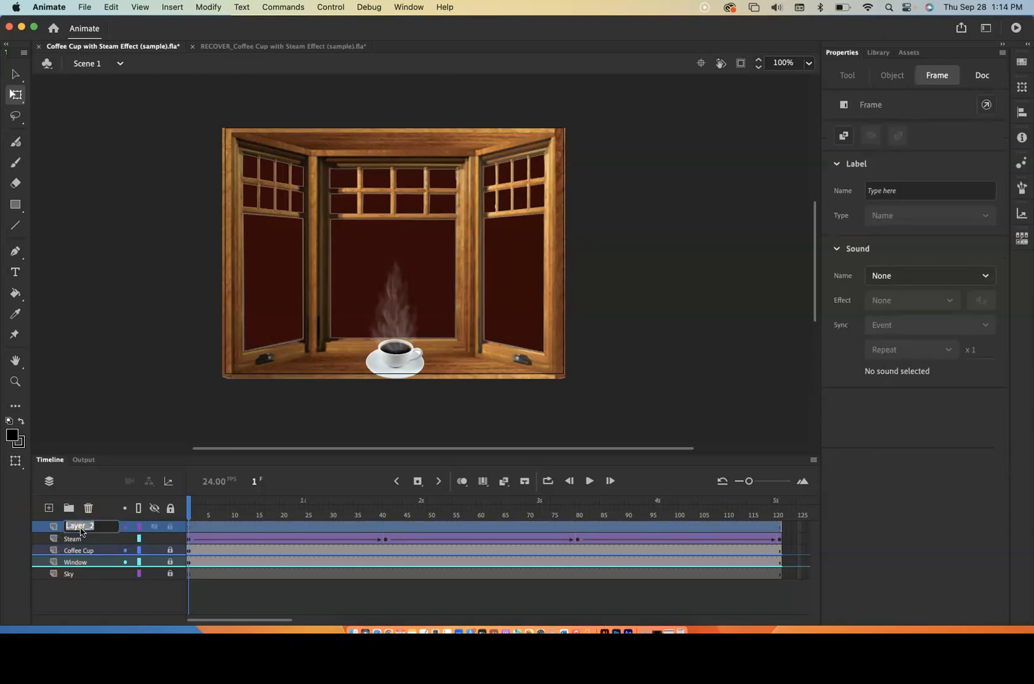
type("Steam 2")
left_click(99, 597)
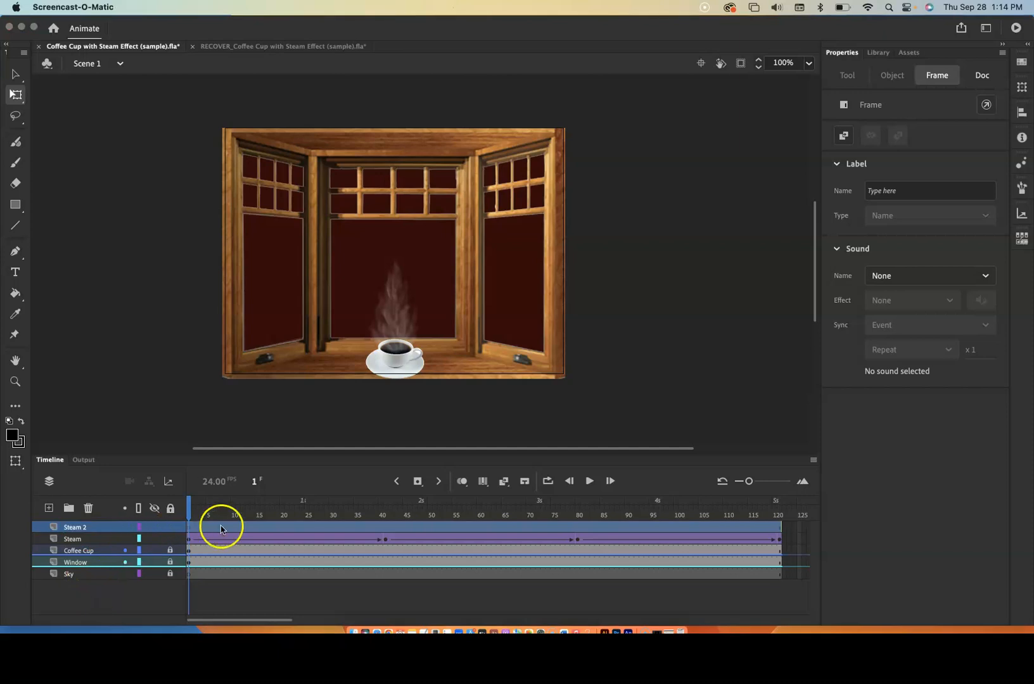
Place the Steam.psd symbol from the library over the coffee cup on the Steam 2 layer
left_click(873, 67)
left_click(878, 53)
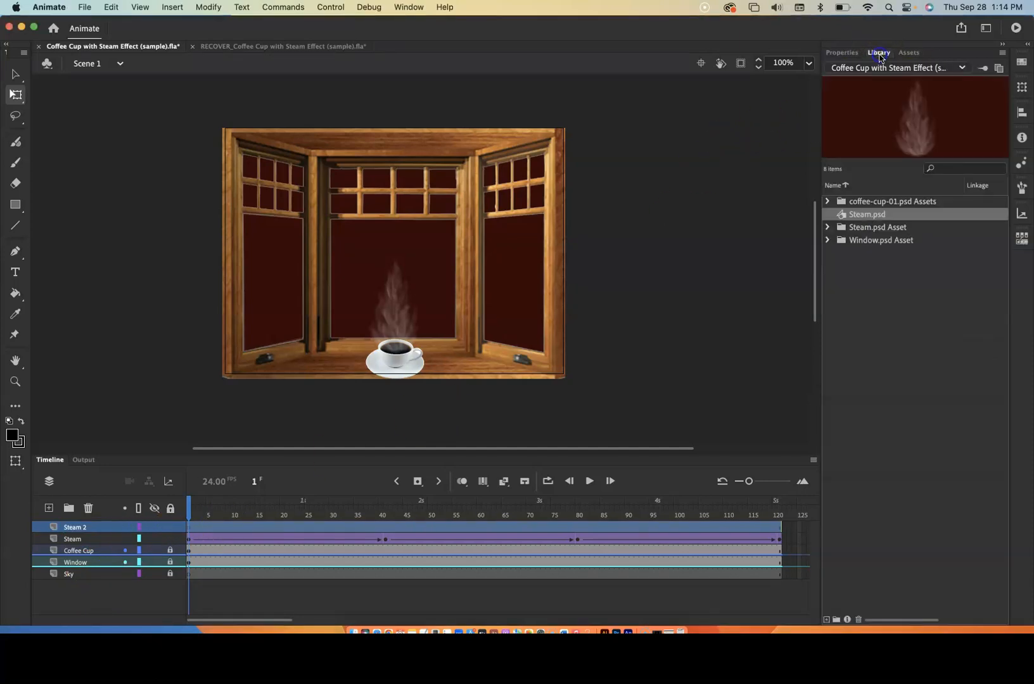
left_click_drag(836, 214, 416, 310)
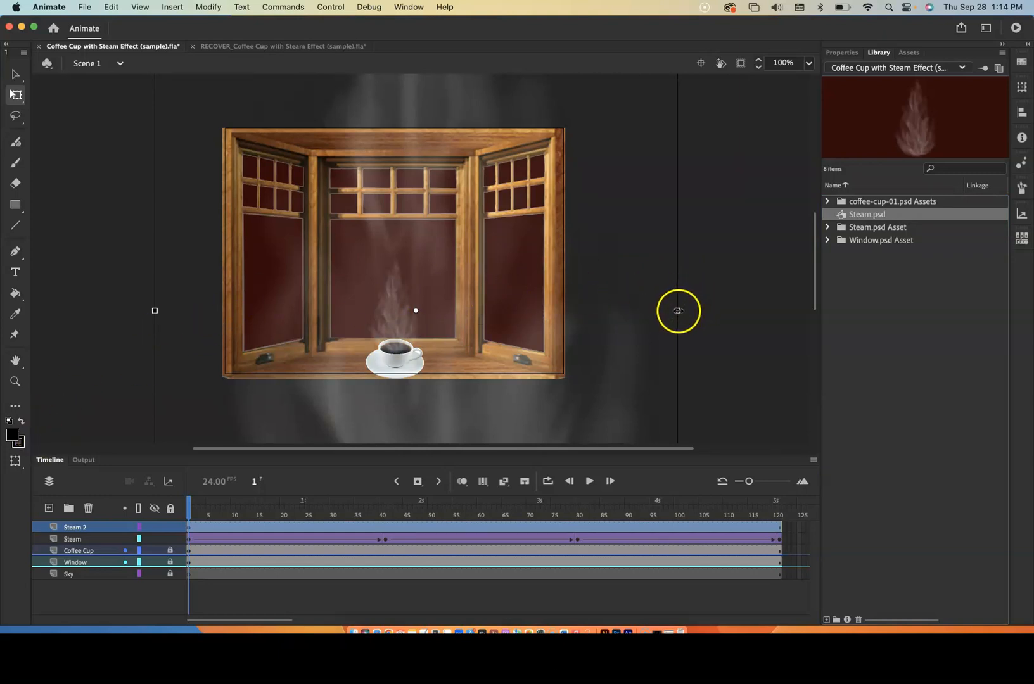
Scale the newly placed steam down proportionally around its centre to about one fifth of its size
left_click_drag(678, 311, 654, 329)
key("super+z")
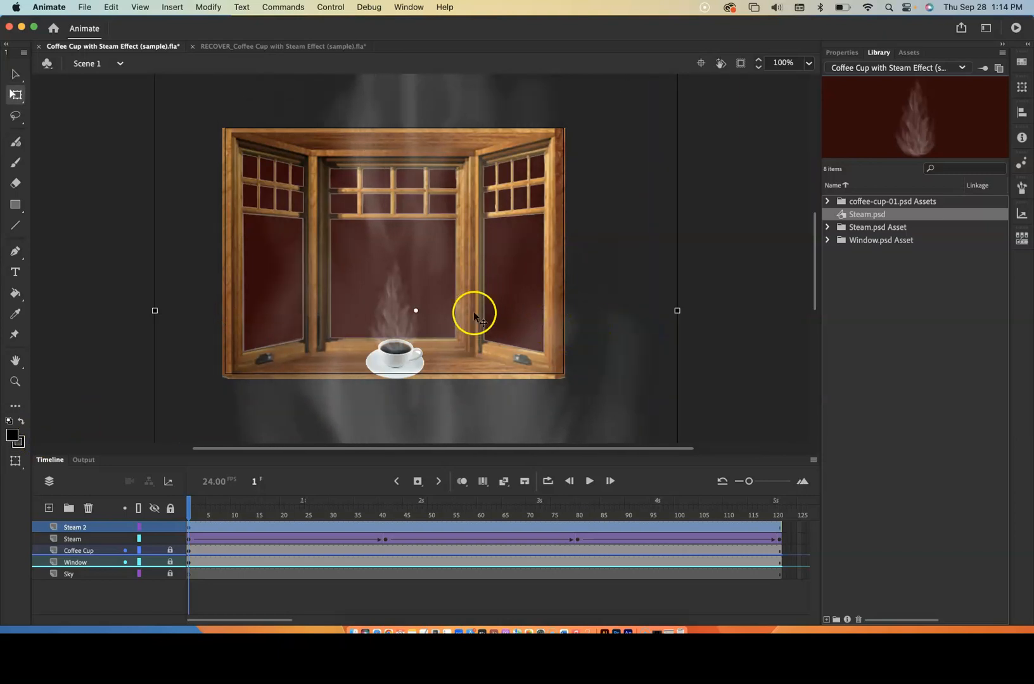
left_click(15, 382)
left_click(16, 480)
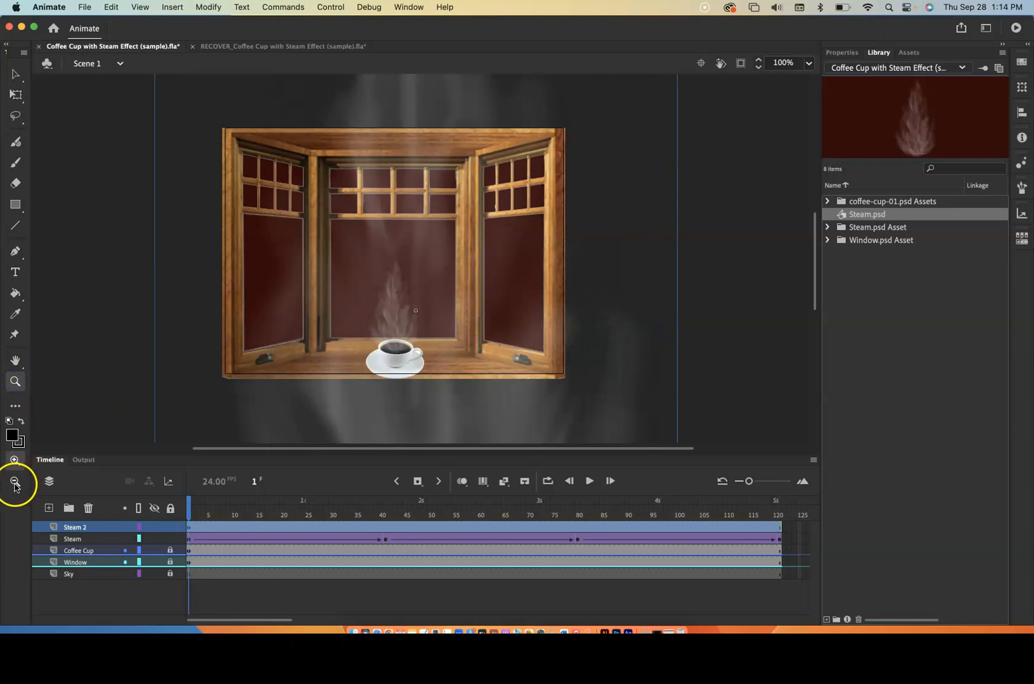
left_click(321, 376)
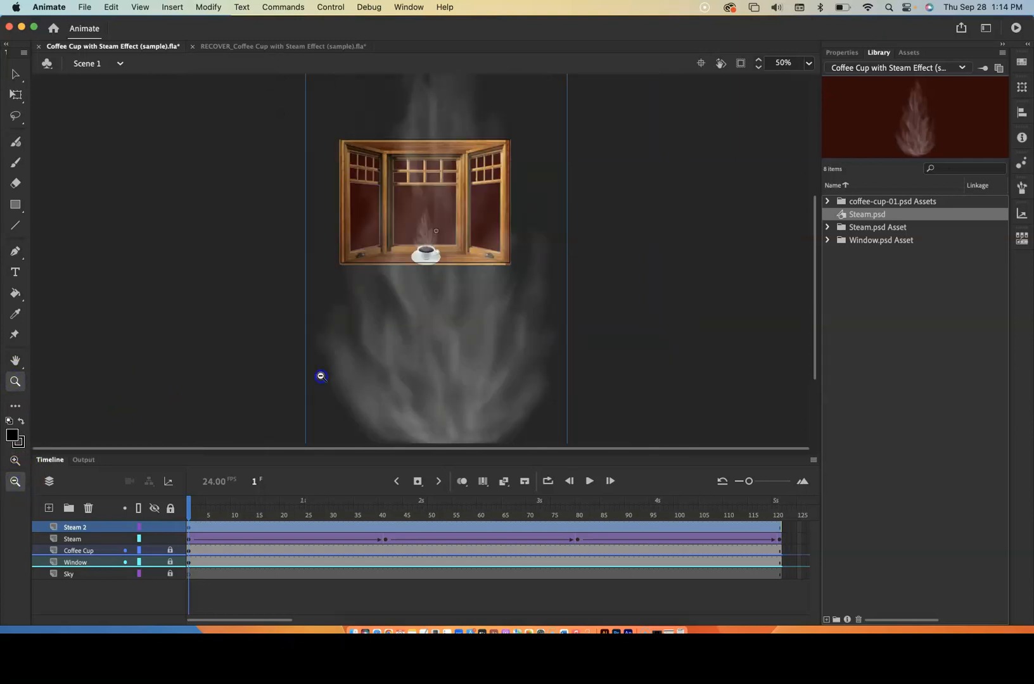
left_click(321, 376)
left_click(17, 94)
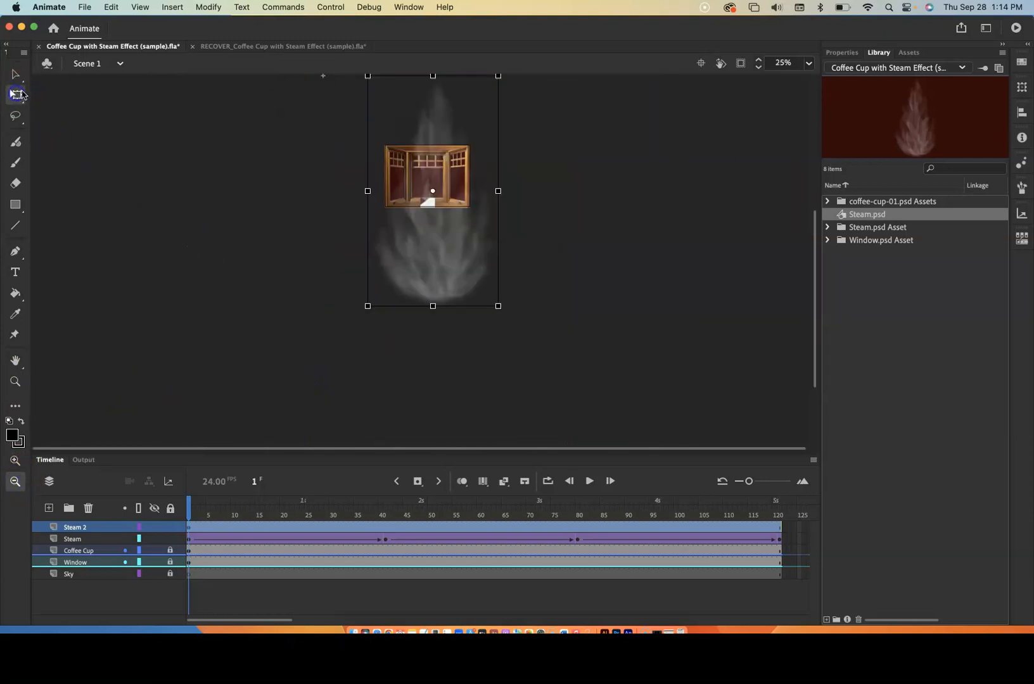
left_click_drag(499, 77, 449, 144)
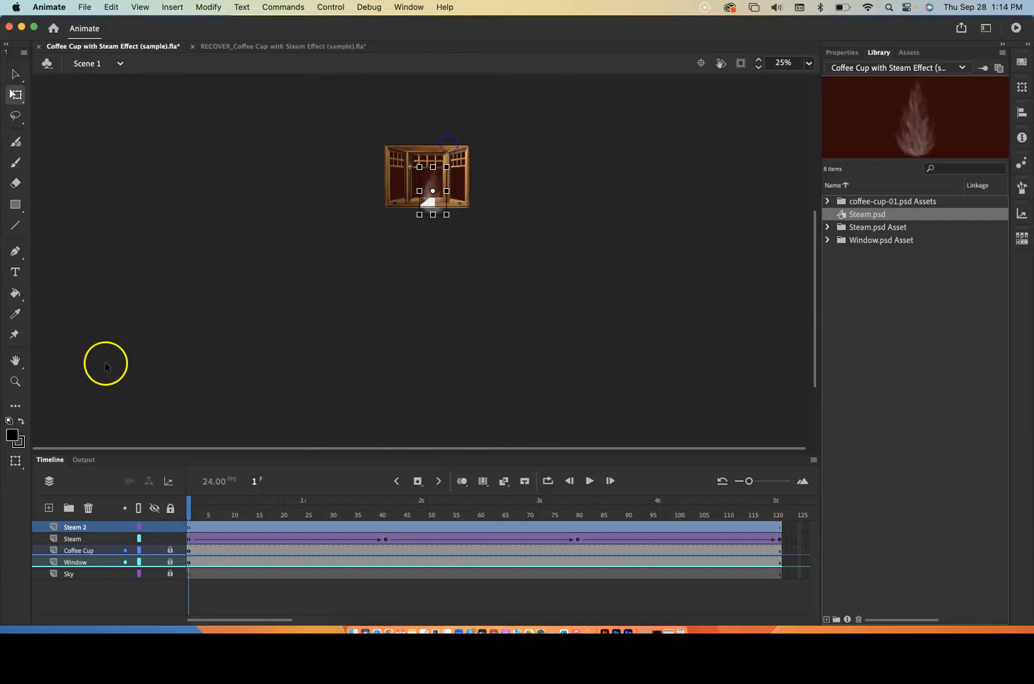
Shrink the new steam to less than half its size and position it just above the coffee cup's rim
left_click(16, 380)
left_click(16, 462)
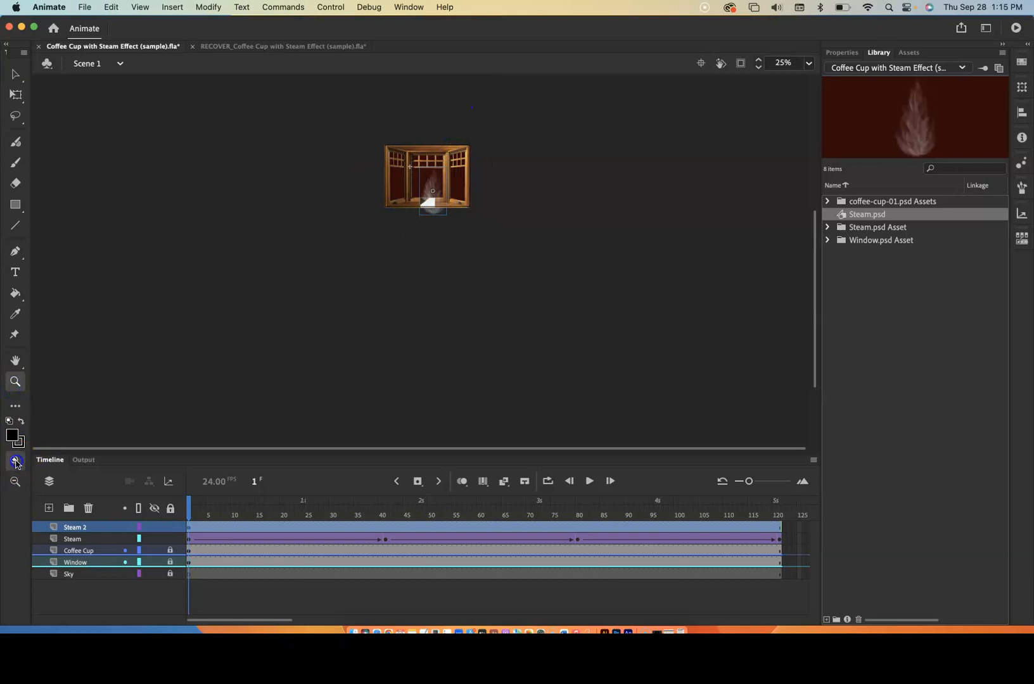
left_click(432, 202)
left_click(412, 211)
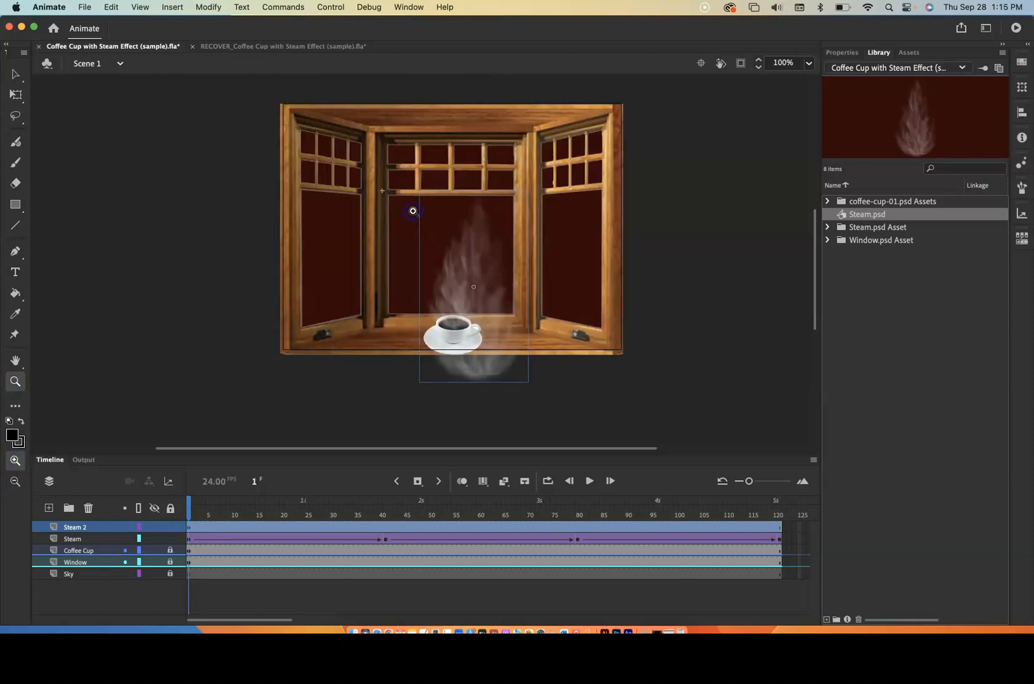
left_click(16, 95)
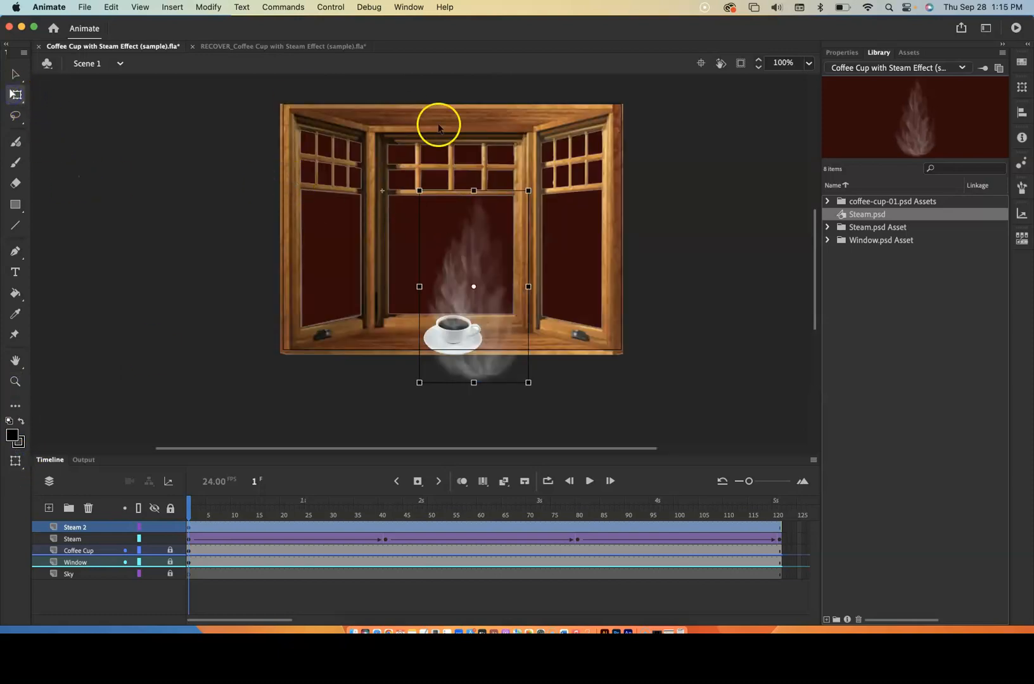
left_click_drag(527, 190, 498, 216)
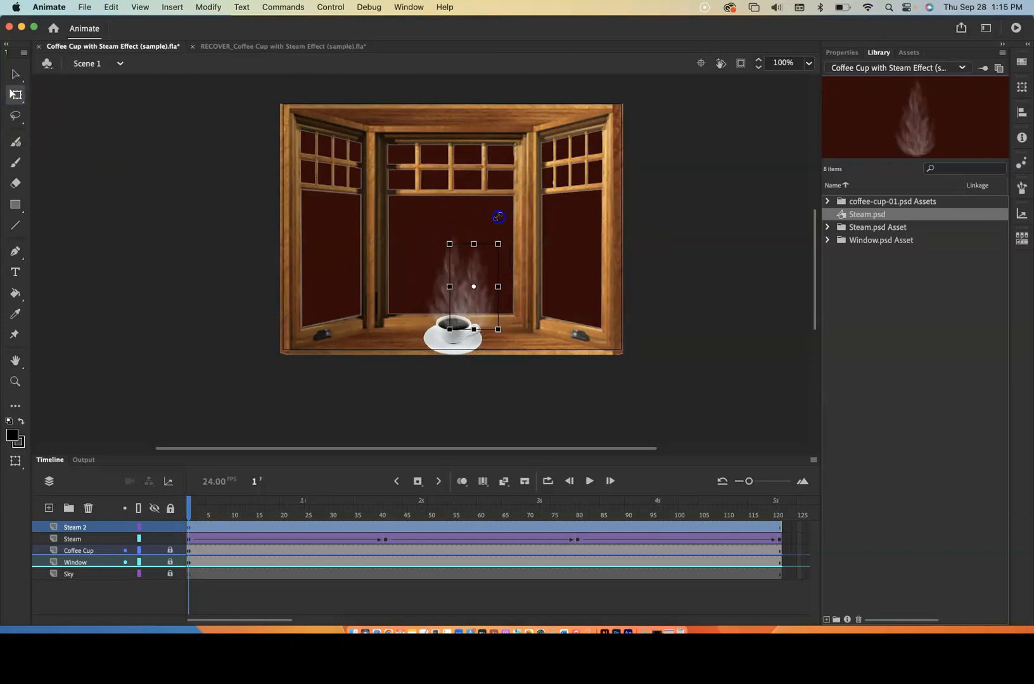
left_click_drag(482, 311, 459, 308)
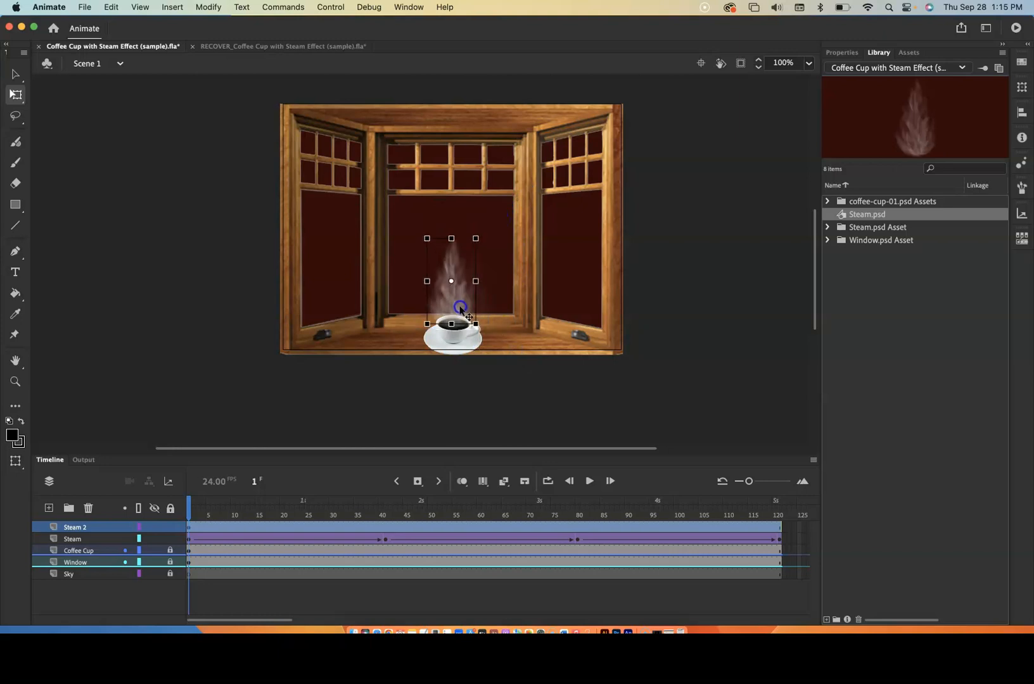
Move the Steam 2 layer's starting keyframe from frame 1 to frame 20
left_click(154, 584)
left_click(190, 506)
left_click_drag(189, 507, 159, 538)
left_click(188, 528)
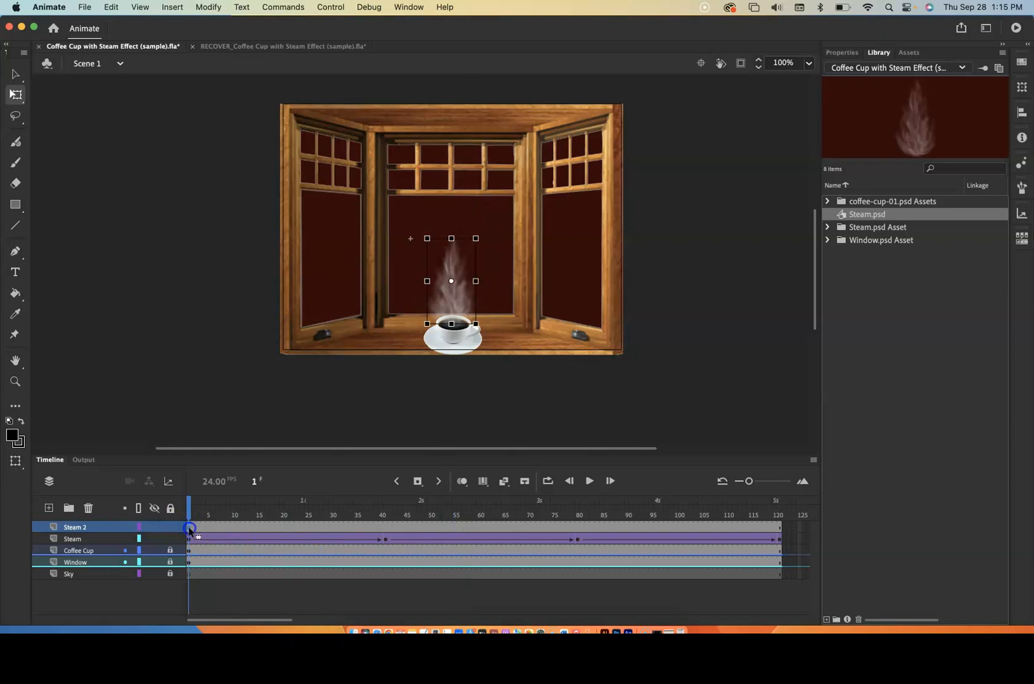
left_click_drag(266, 528, 279, 529)
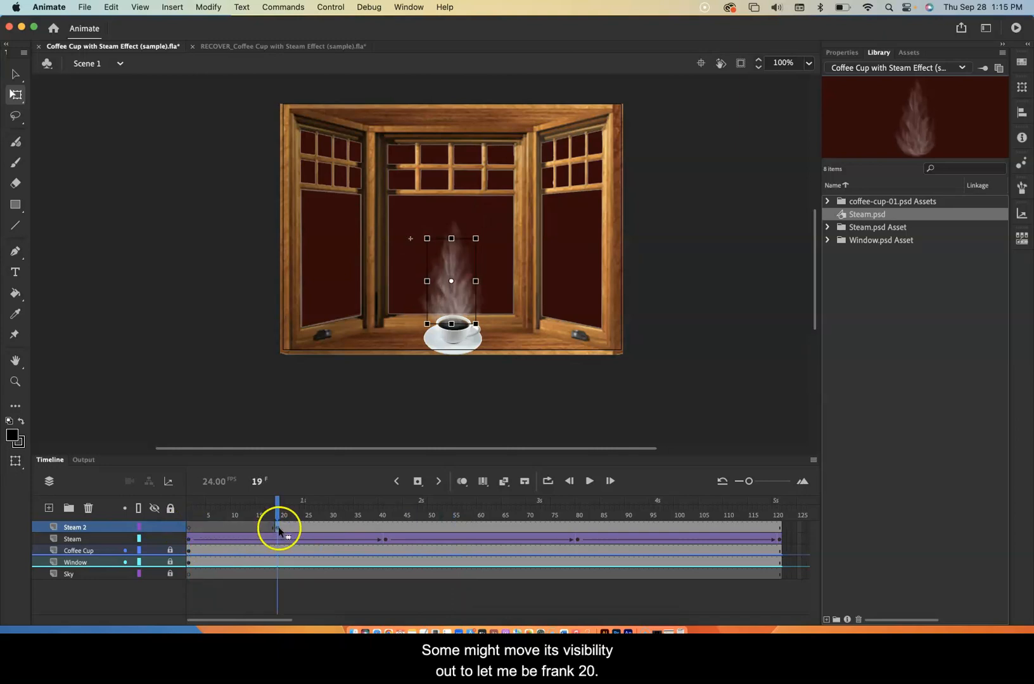
left_click(280, 507)
Scrub along the steam animation and create a classic tween on the Steam 2 layer's span from frame 20
left_click_drag(277, 508, 394, 541)
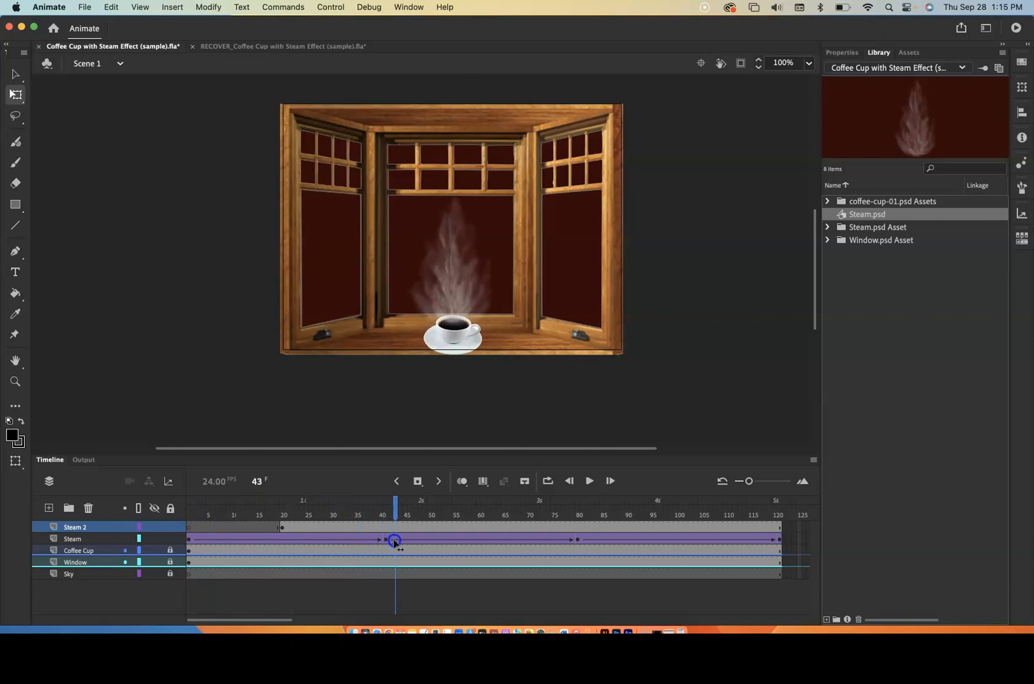
left_click(557, 510)
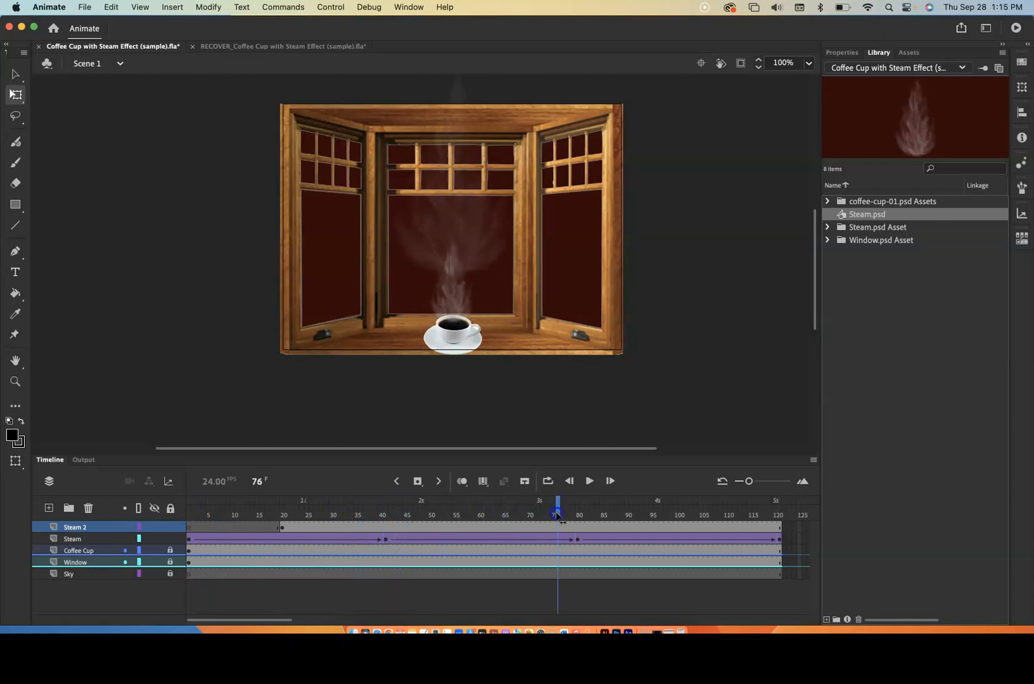
left_click(405, 529)
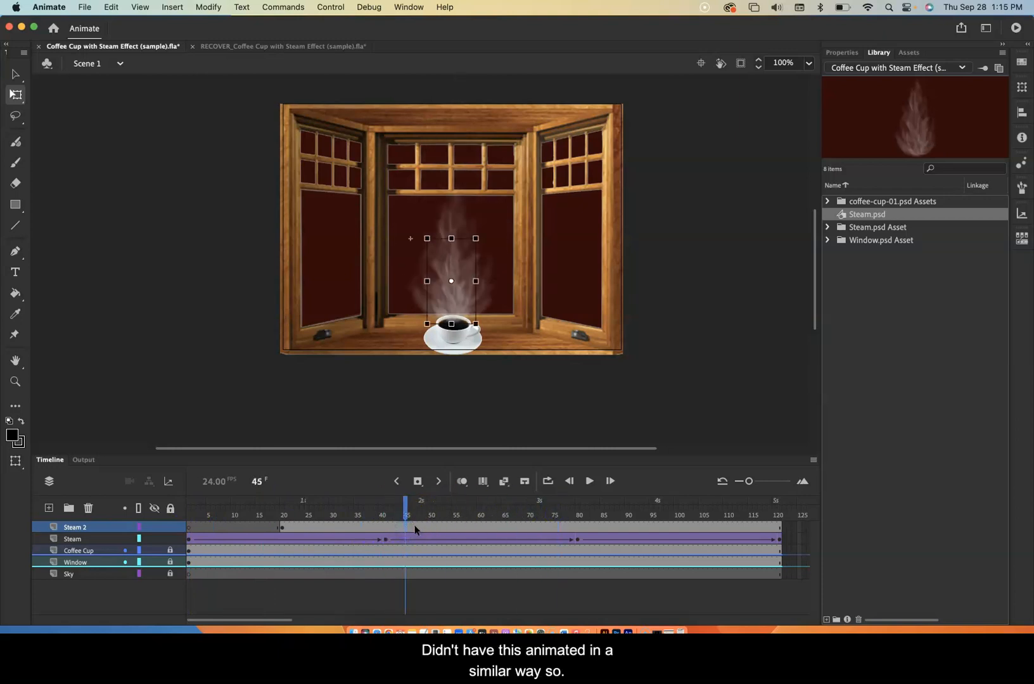
right_click(415, 529)
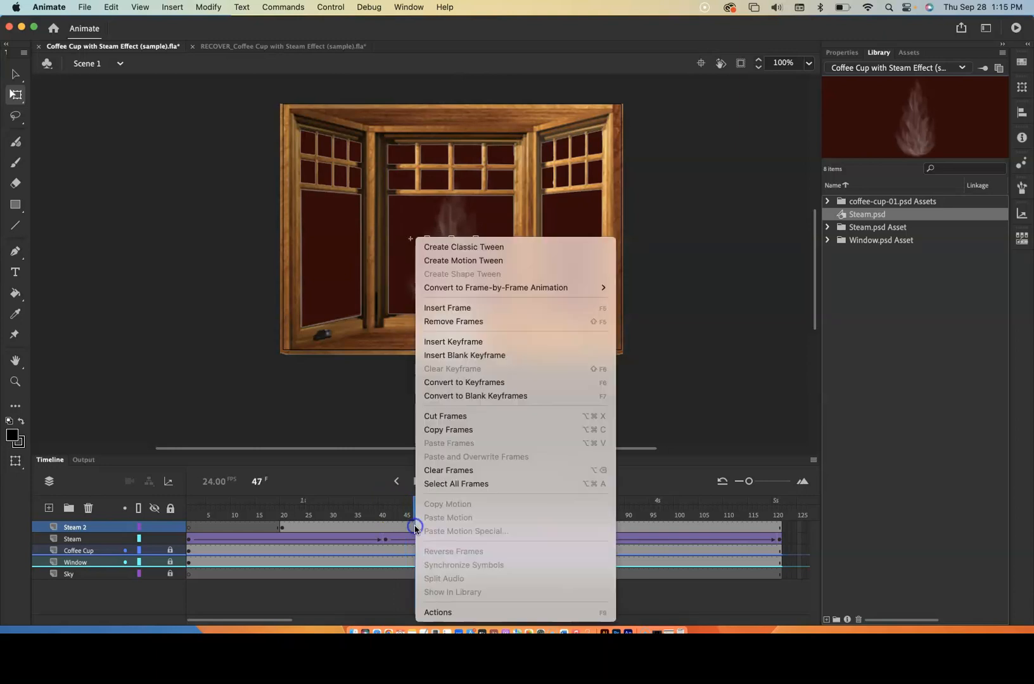
left_click(446, 247)
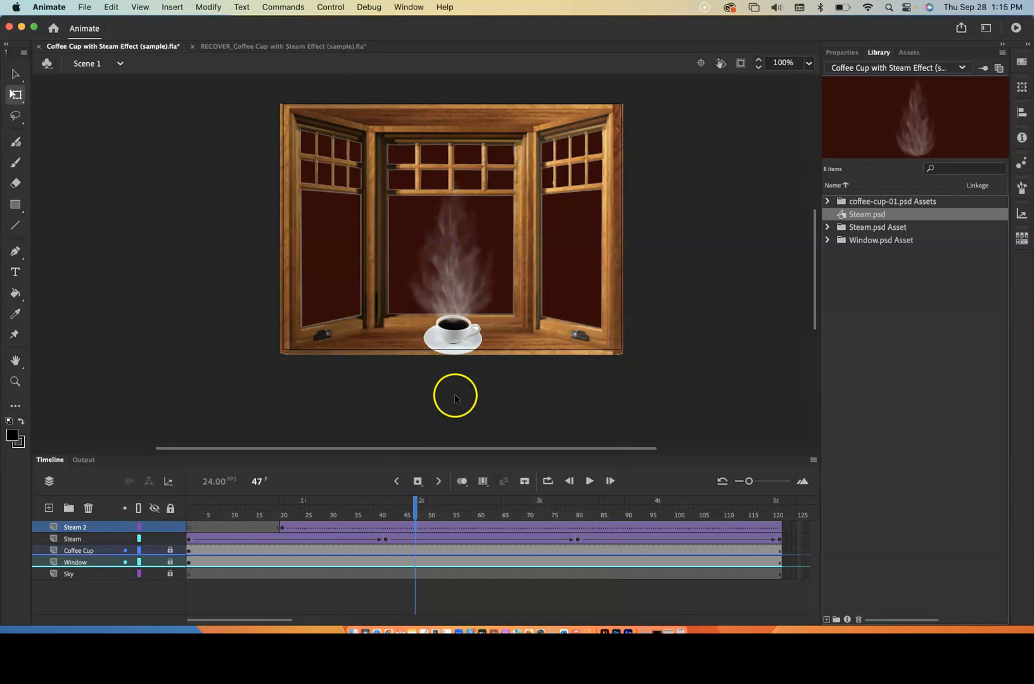
Try inserting a keyframe at frame 59 of the Steam 2 layer
left_click_drag(416, 503, 475, 505)
left_click(474, 528)
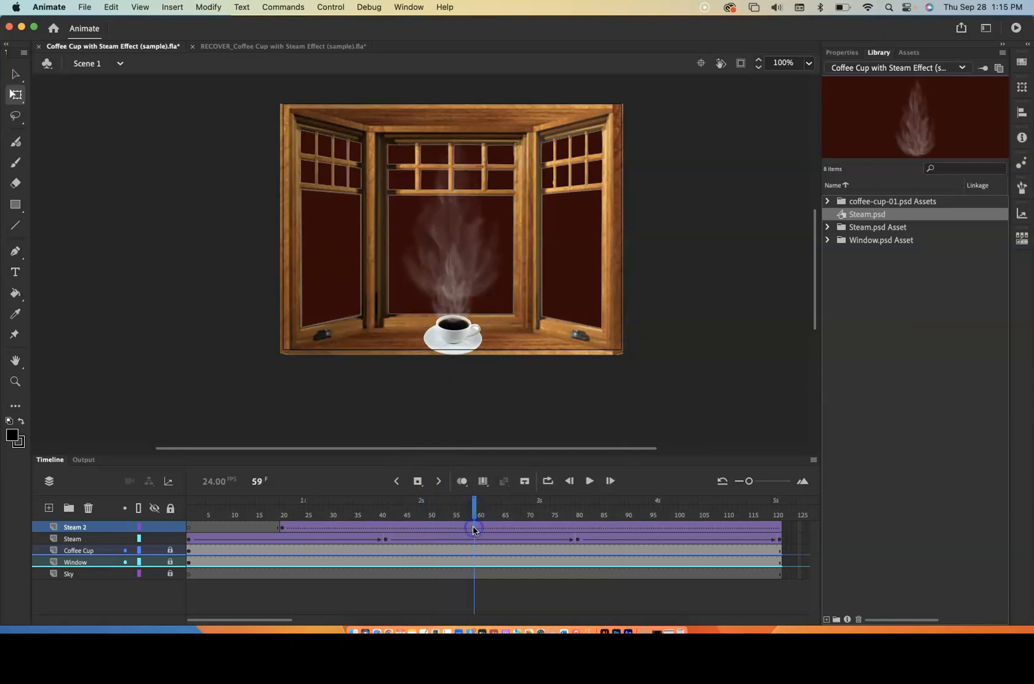
key("F6")
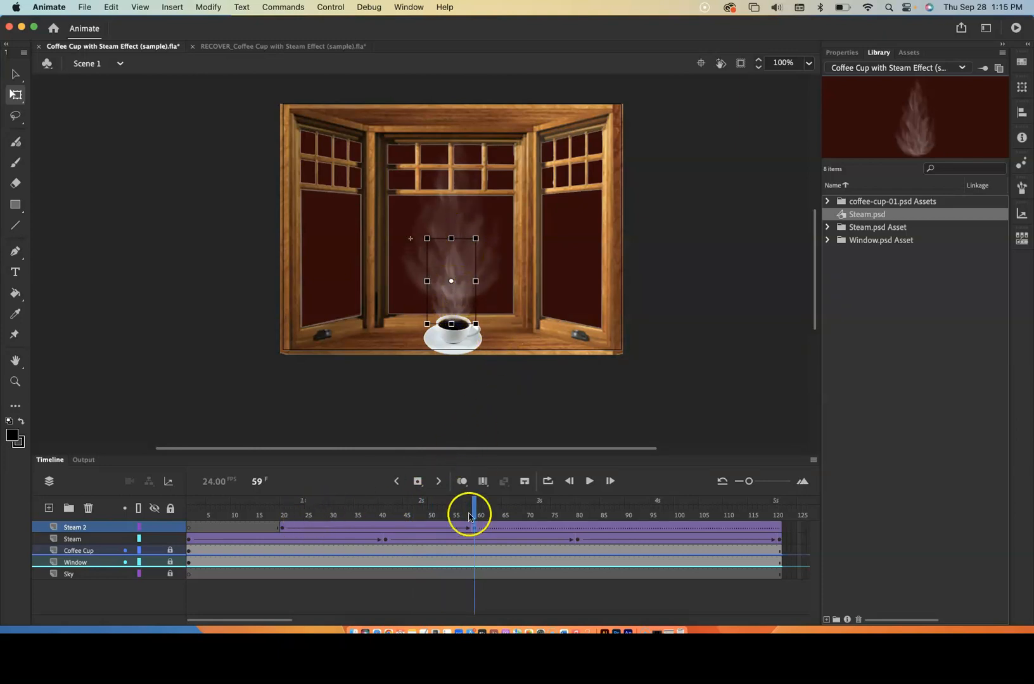
left_click(502, 513)
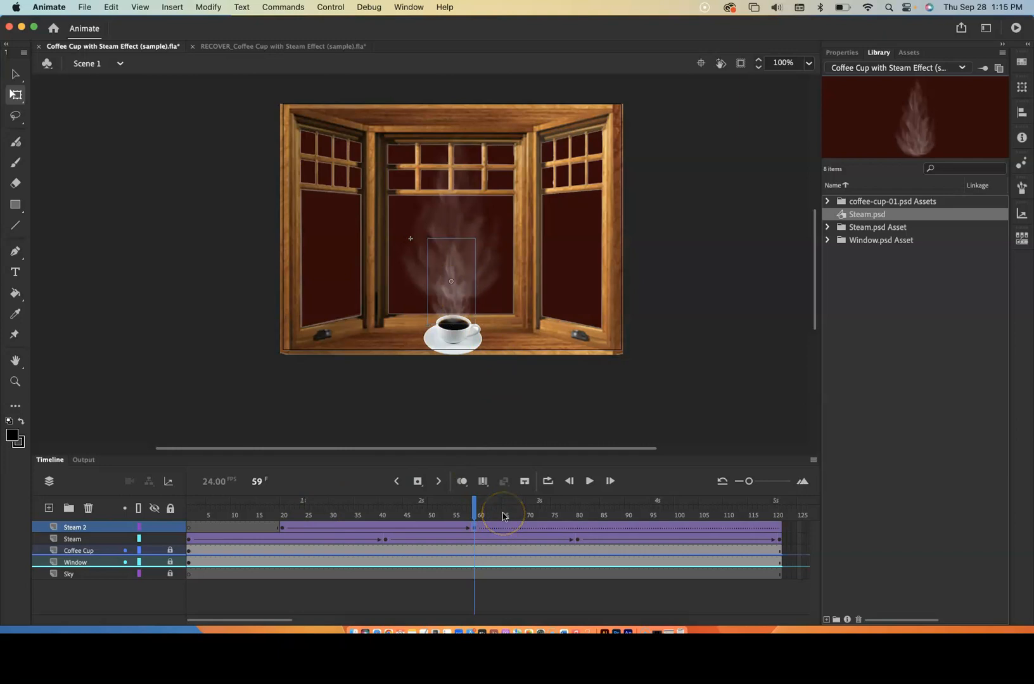
Set the Steam 2 steam's transformation point to its bottom centre at frame 20 and insert a keyframe at frame 60
left_click(284, 527)
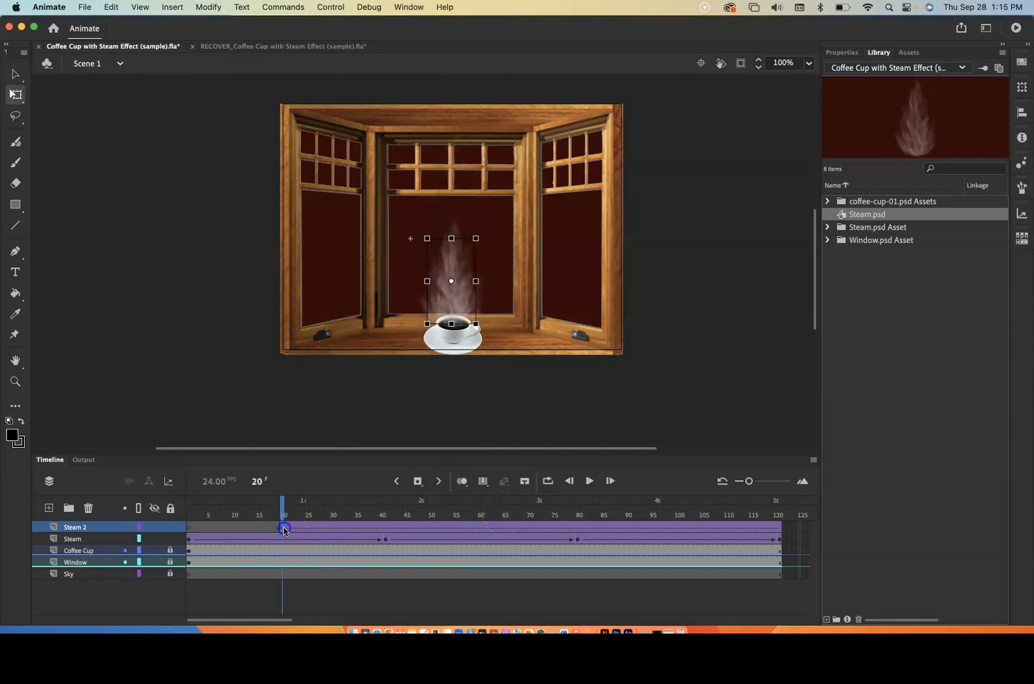
left_click(451, 284)
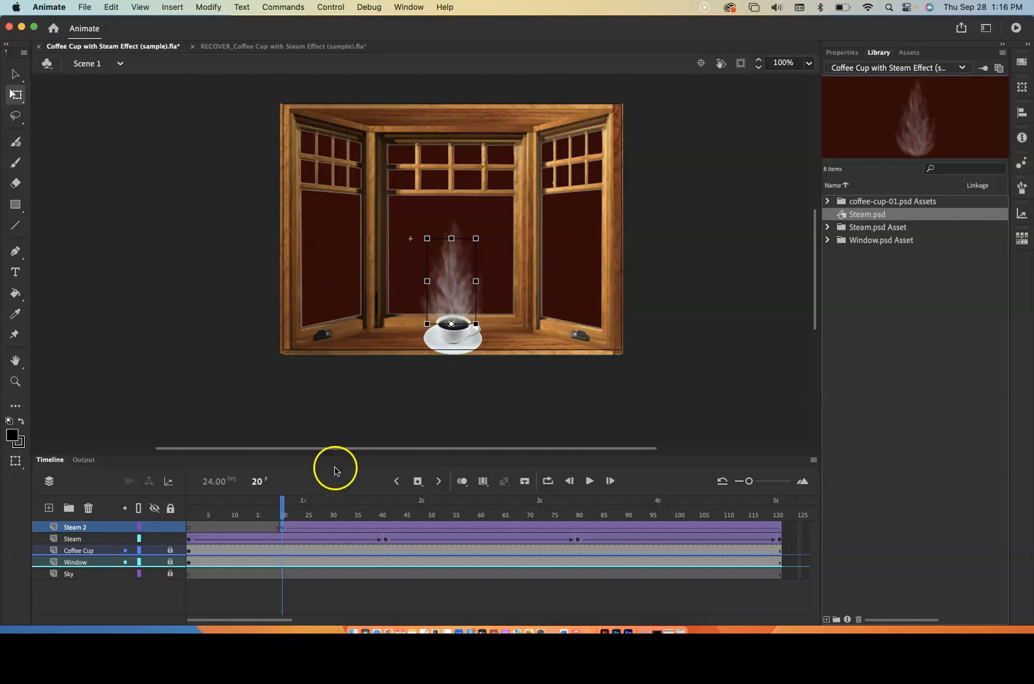
left_click(479, 528)
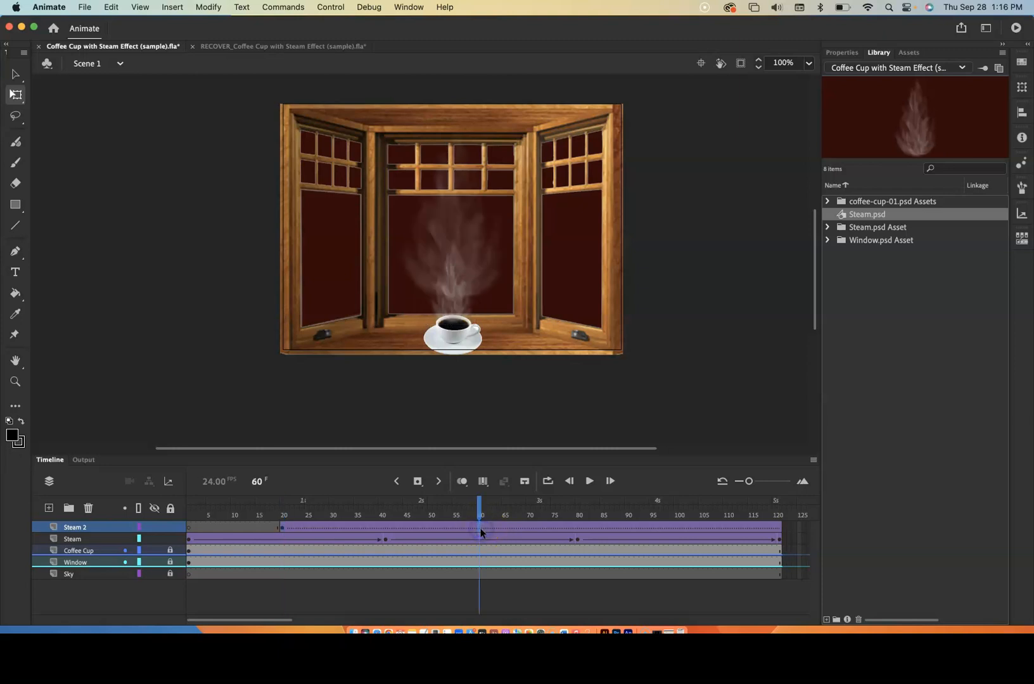
key("F6")
Nudge the Steam 2 steam slightly at frame 60 and stretch it a little taller and to about twice its width
left_click(454, 287)
left_click_drag(454, 286, 457, 287)
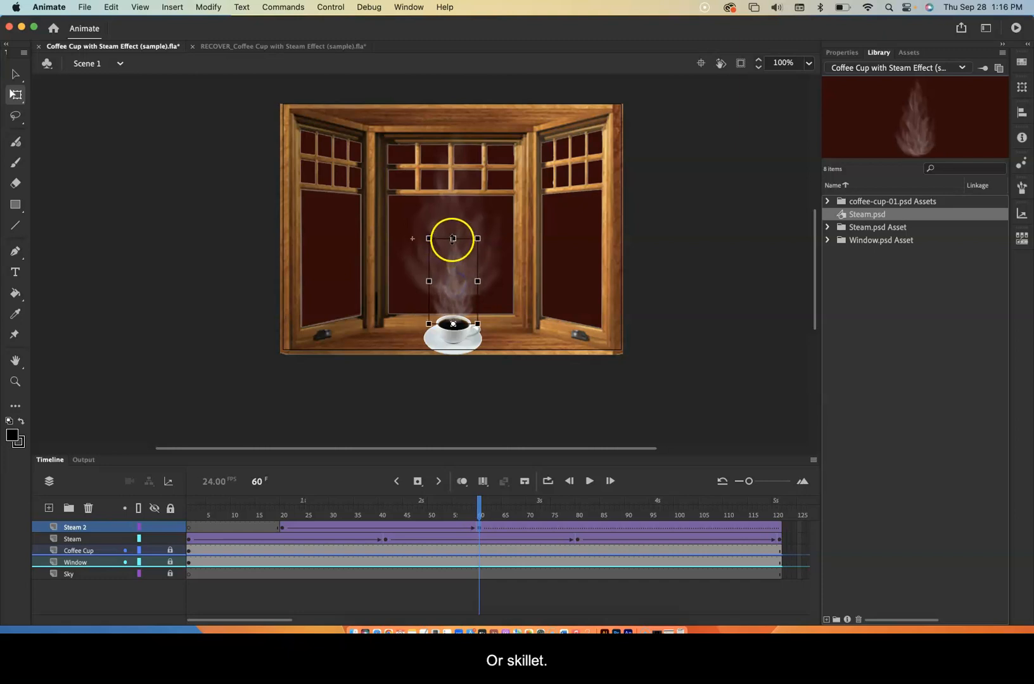
left_click_drag(453, 238, 456, 221)
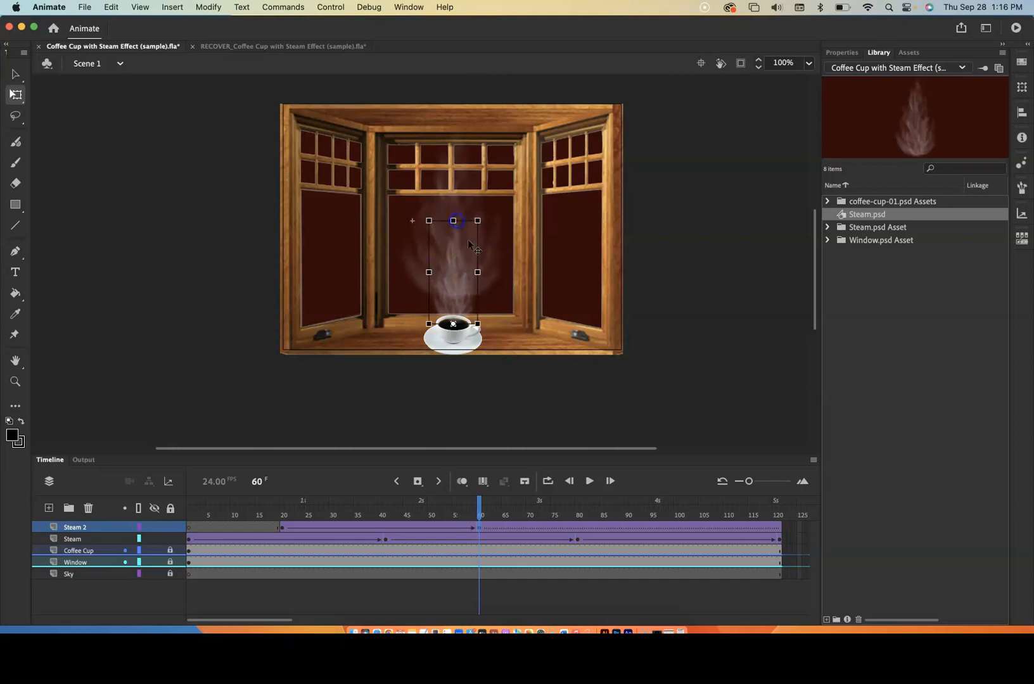
left_click_drag(478, 272, 504, 274)
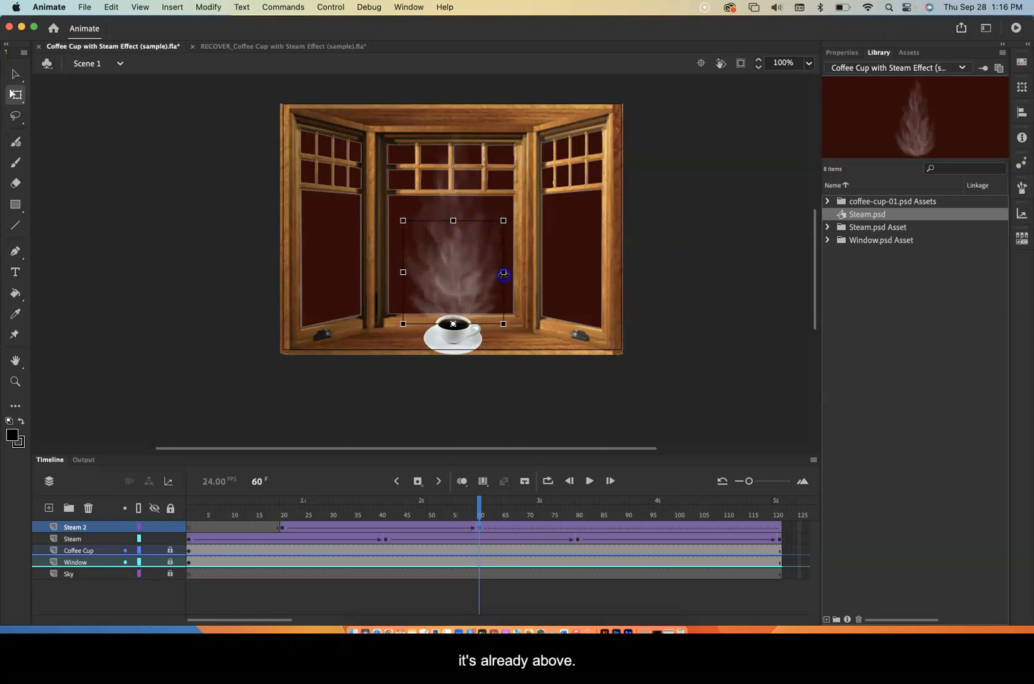
Insert a keyframe at frame 95 of the Steam 2 layer and stretch its steam to about twice its height and slightly wider
left_click_drag(478, 501, 654, 519)
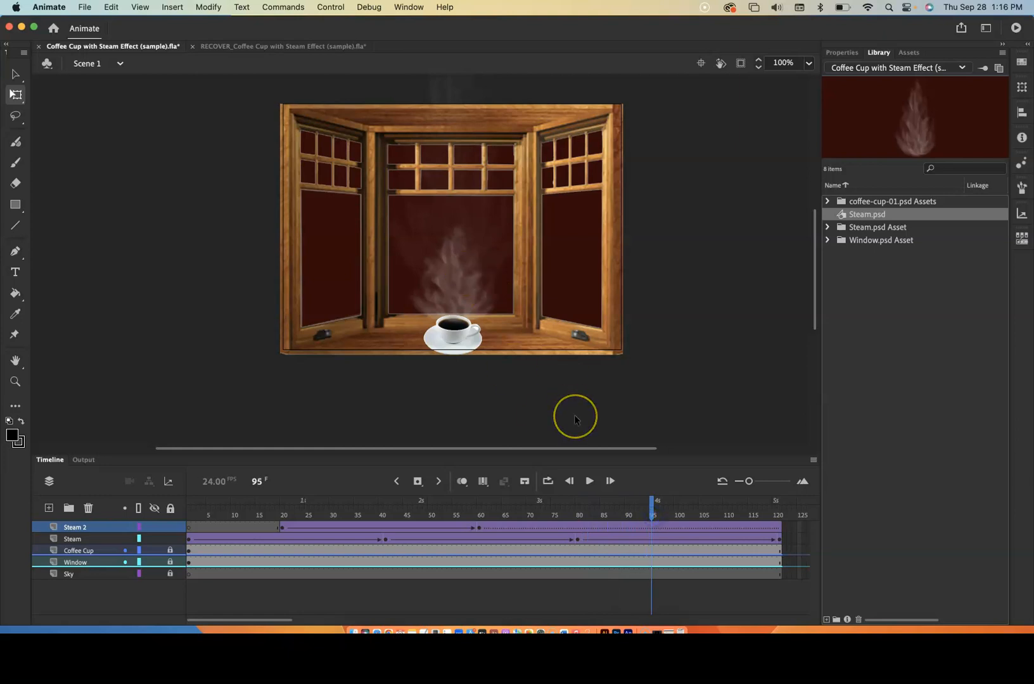
key("F6")
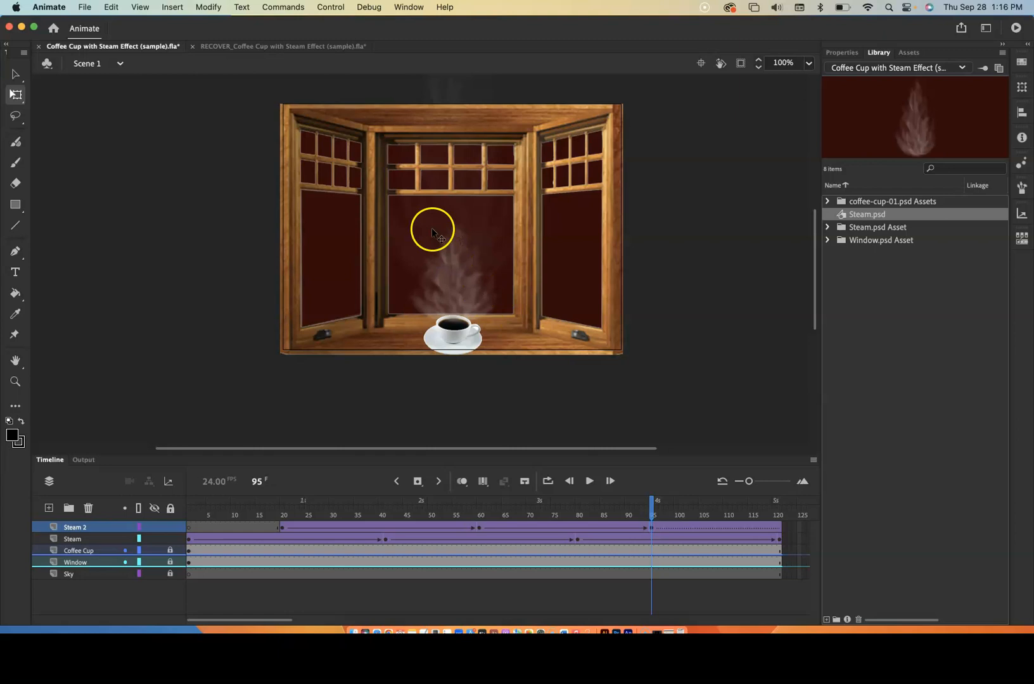
left_click(16, 95)
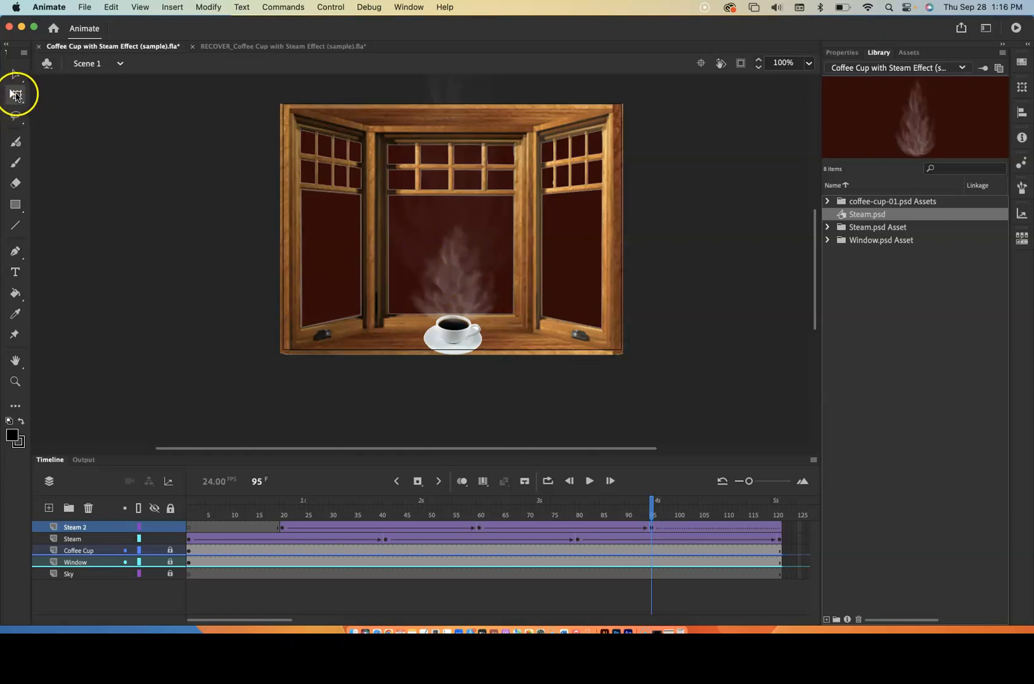
left_click(652, 528)
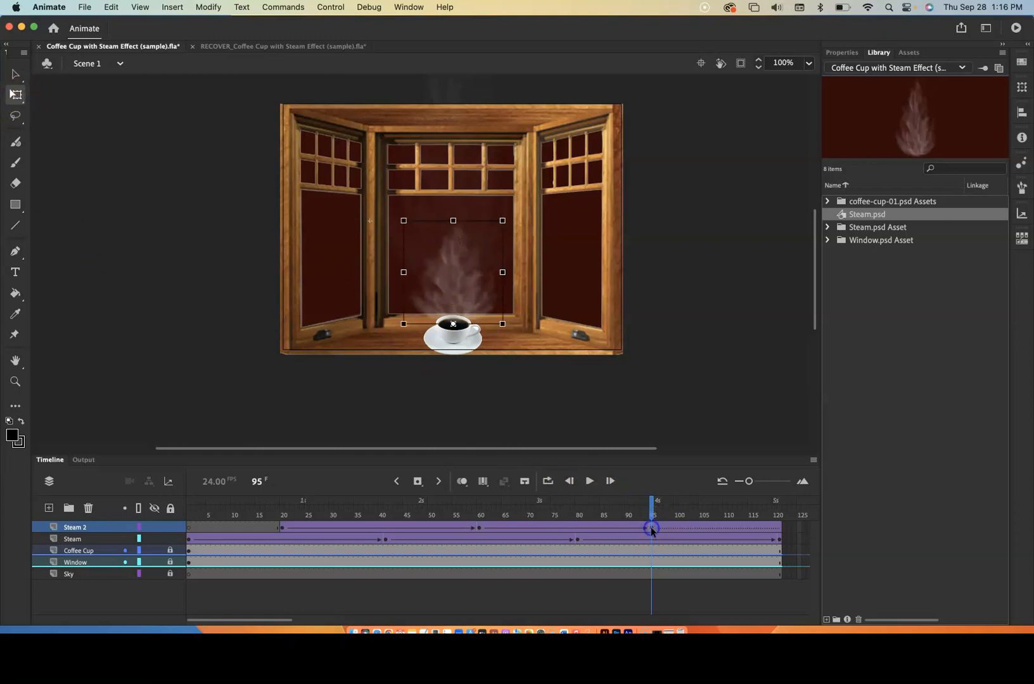
left_click_drag(452, 221, 452, 116)
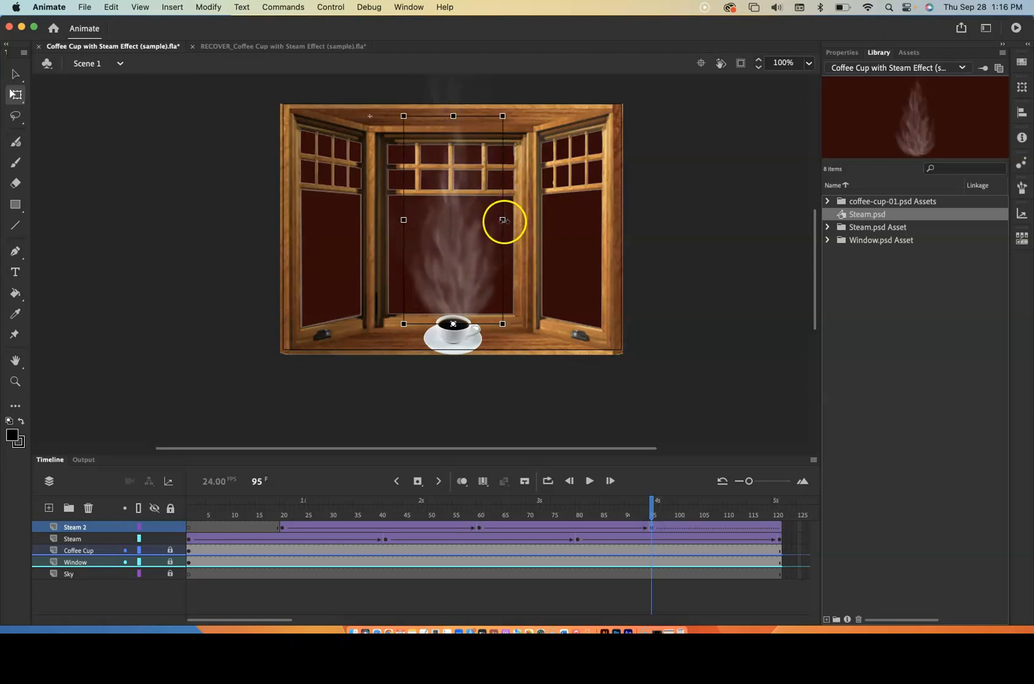
left_click_drag(502, 220, 514, 219)
left_click_drag(463, 254, 465, 259)
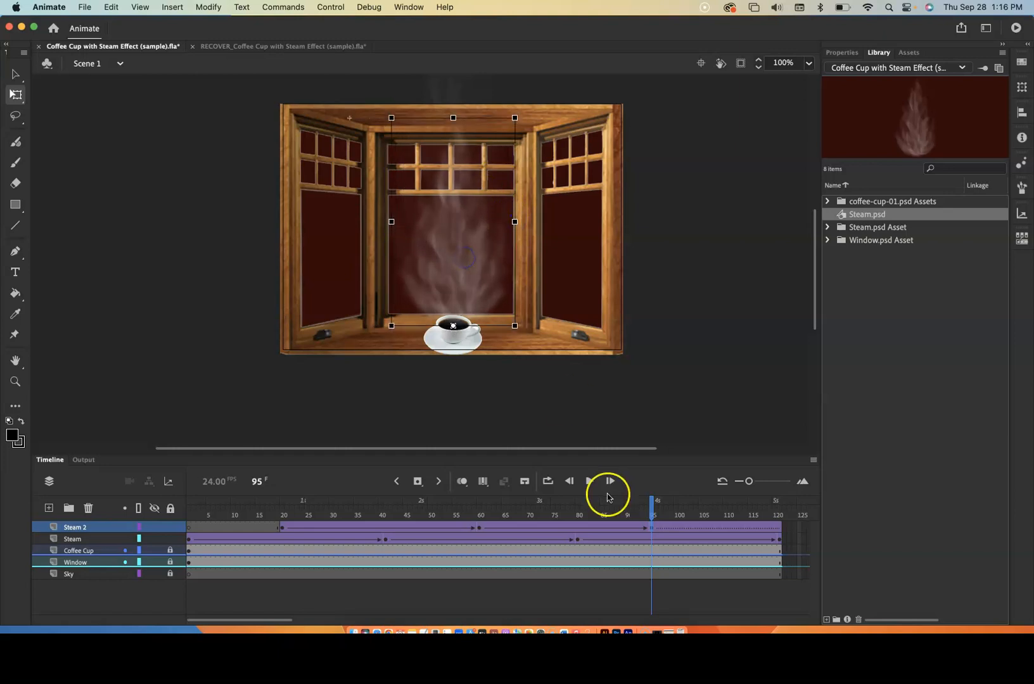
Deny the keychain access request and move the Steam layer's last keyframe to frame 105
left_click_drag(651, 508, 813, 549)
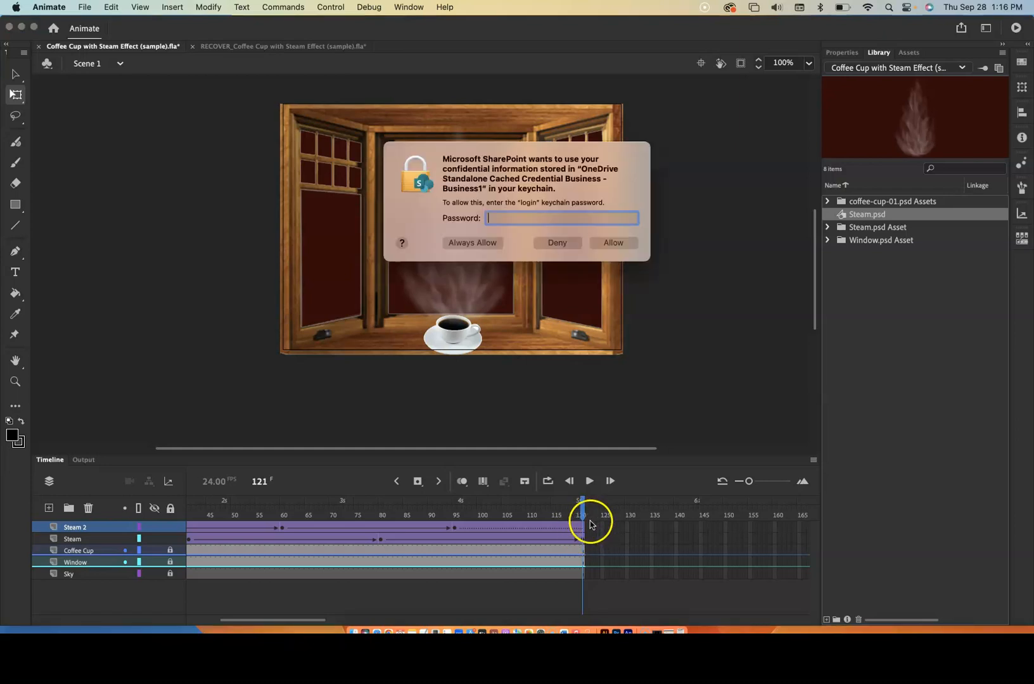
left_click(557, 242)
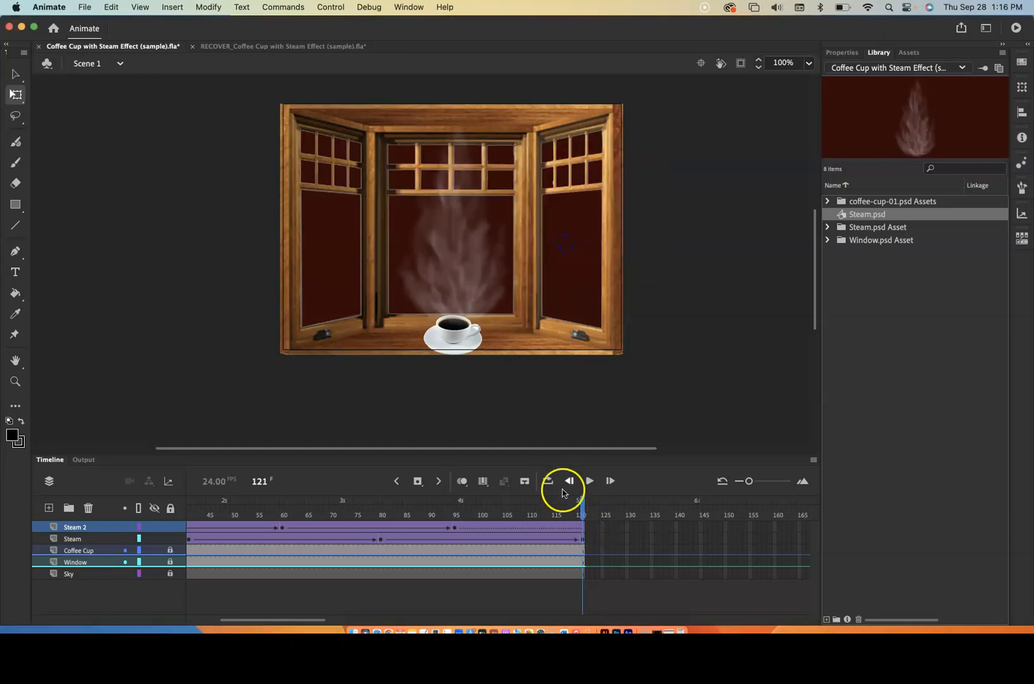
left_click(583, 540)
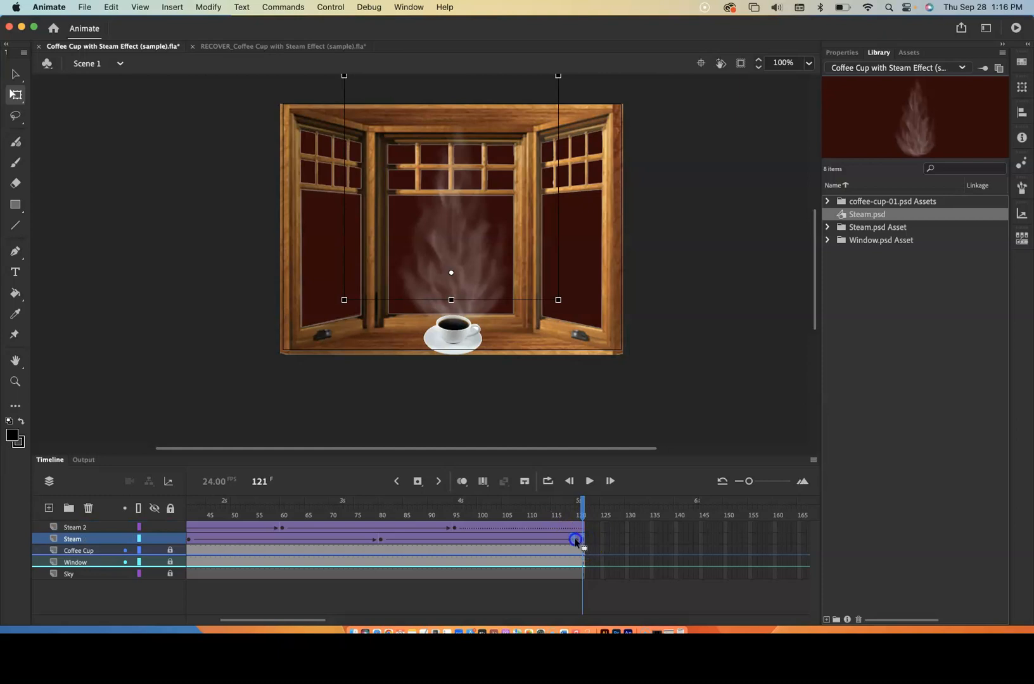
left_click(505, 542)
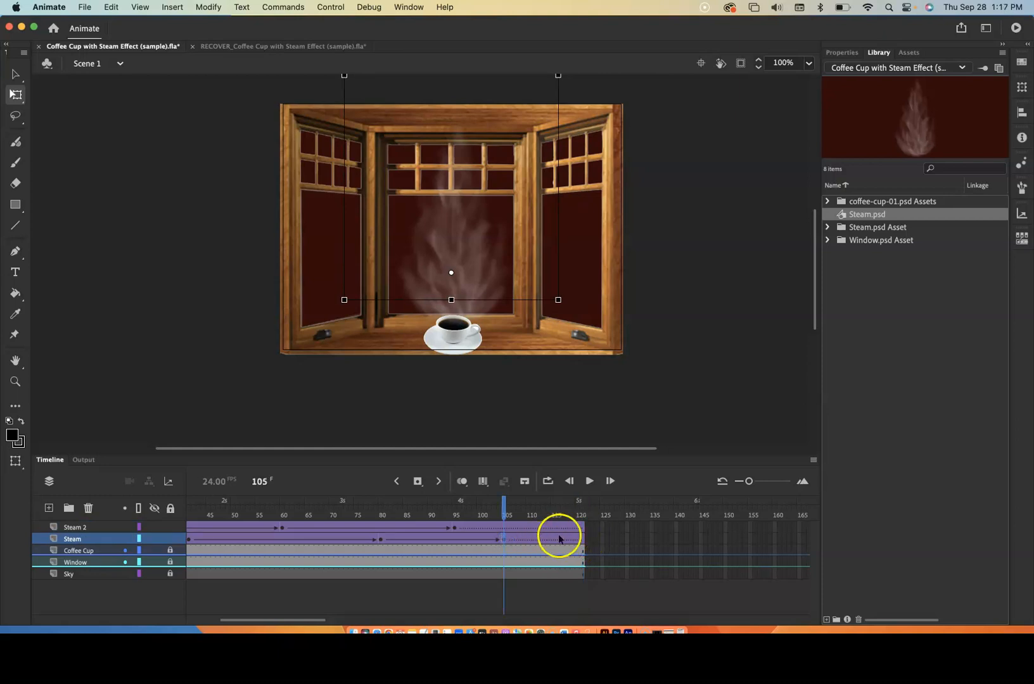
Insert a keyframe at frame 121 of the Steam 2 layer and move its steam straight up, clear of the cup
left_click(583, 528)
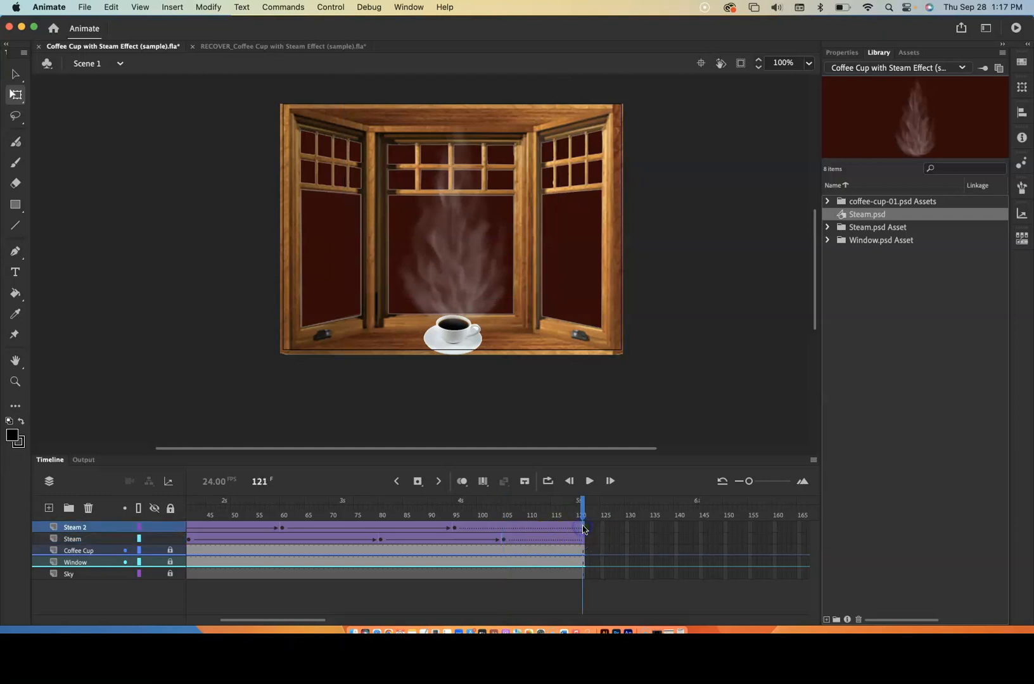
key("F6")
left_click(462, 229)
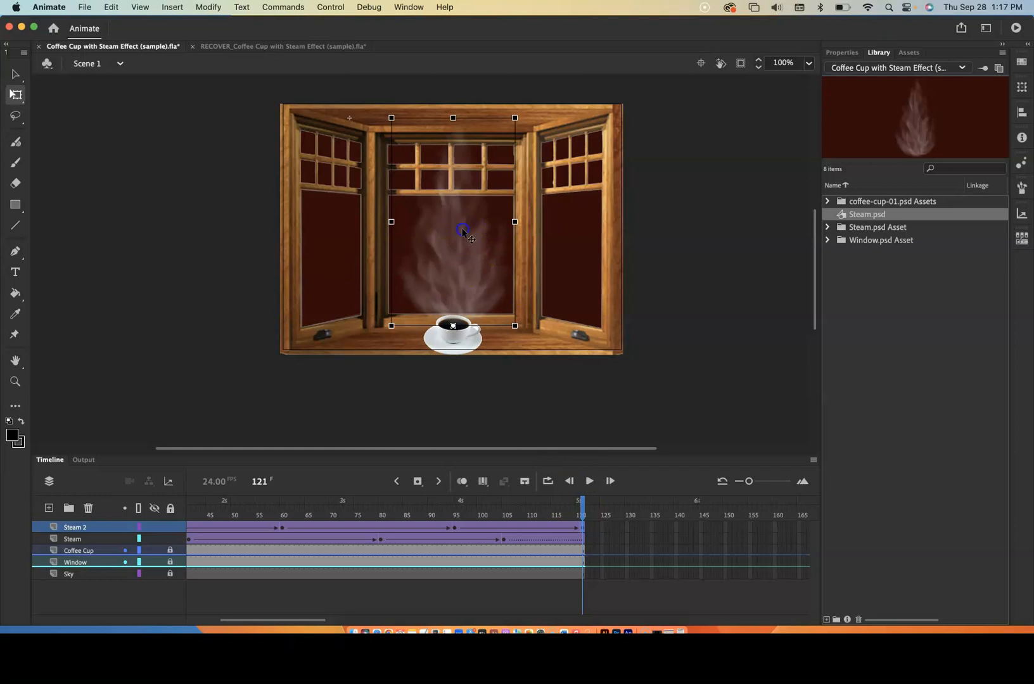
left_click_drag(463, 232, 461, 173)
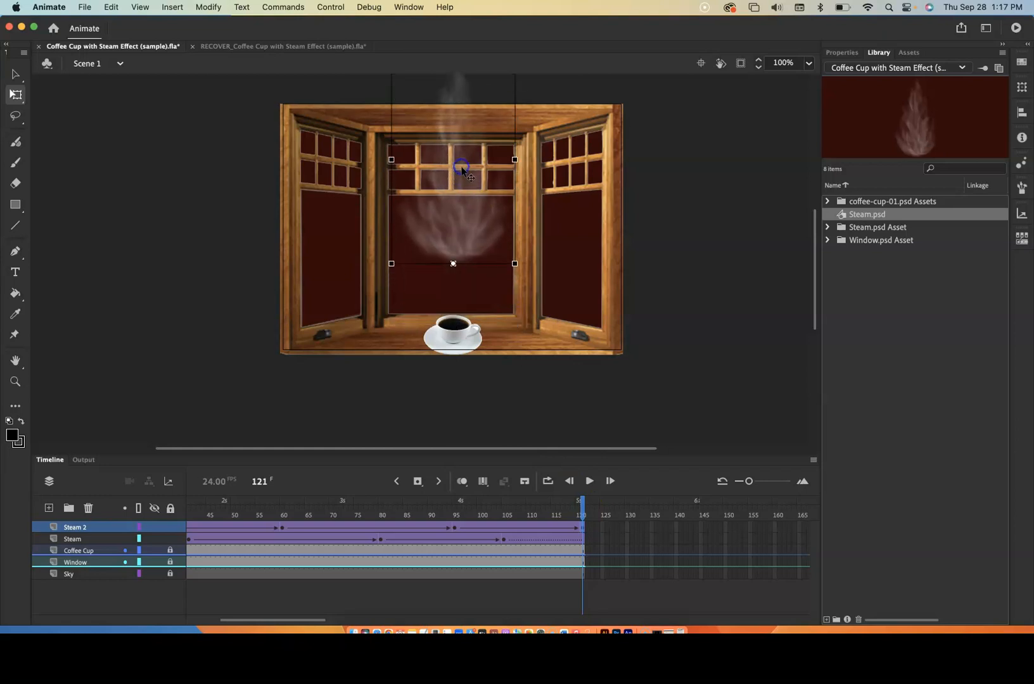
left_click_drag(515, 264, 498, 156)
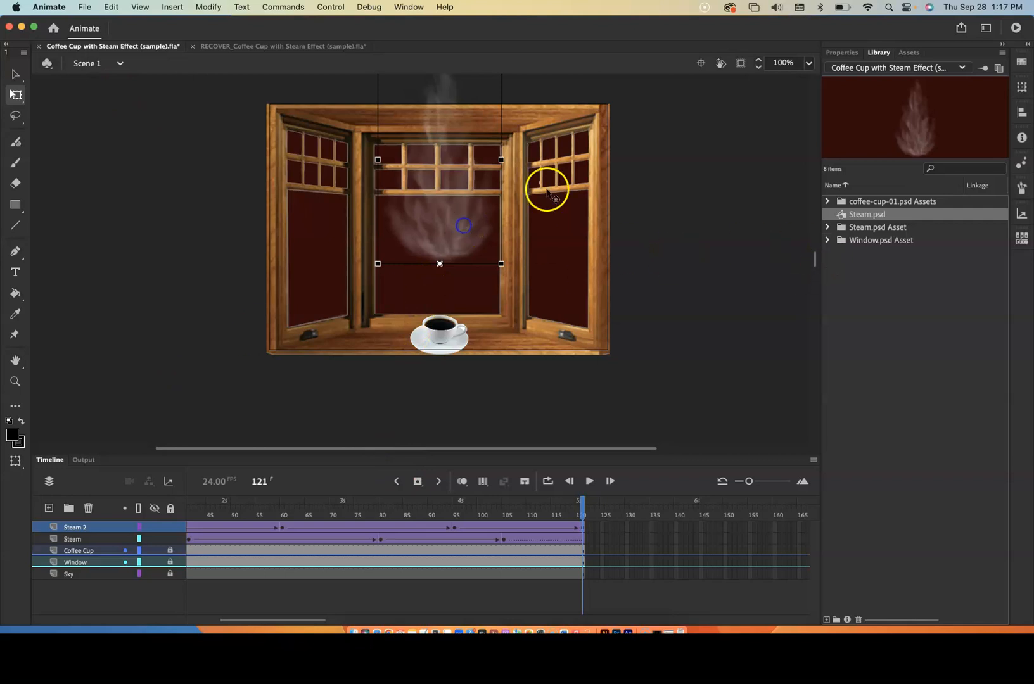
Apply an Alpha color effect of 0% to the Steam 2 steam at frame 121
left_click(841, 52)
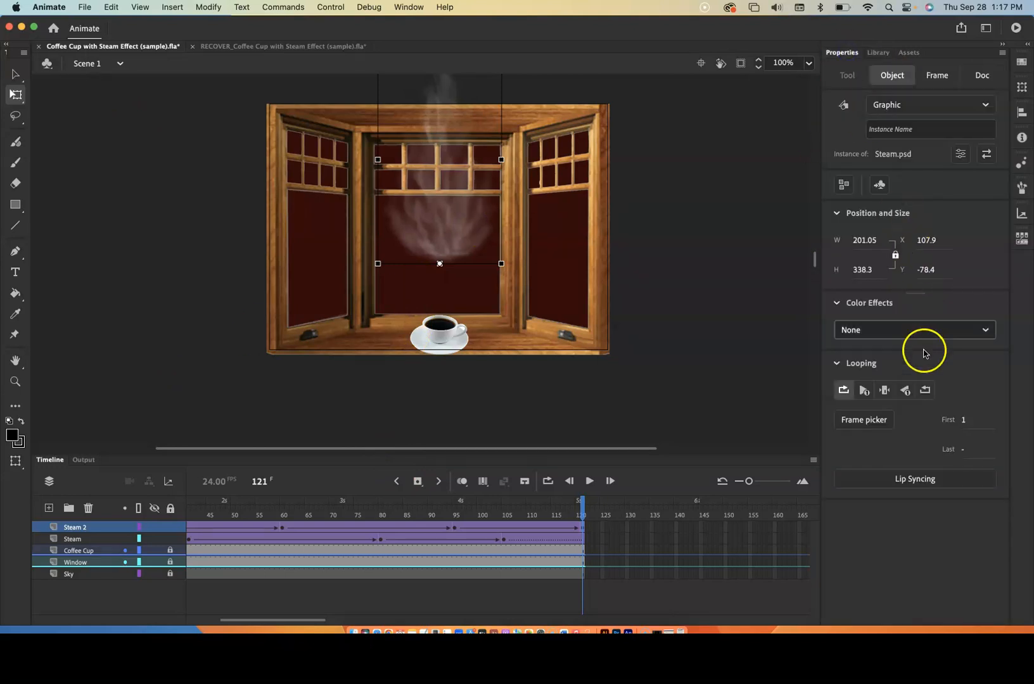
left_click(983, 330)
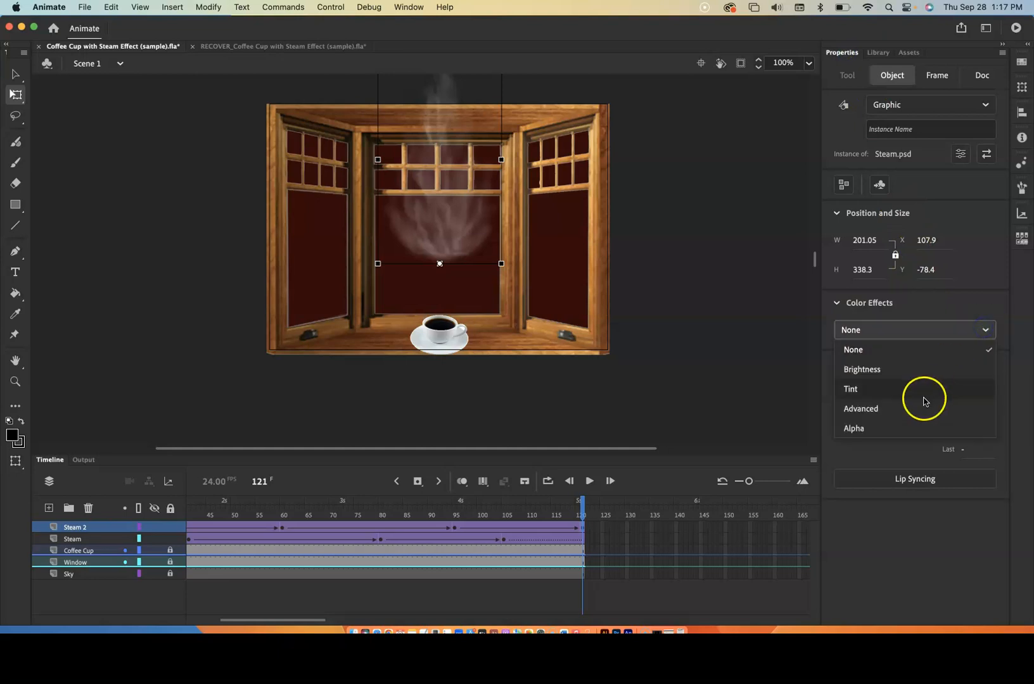
left_click(878, 429)
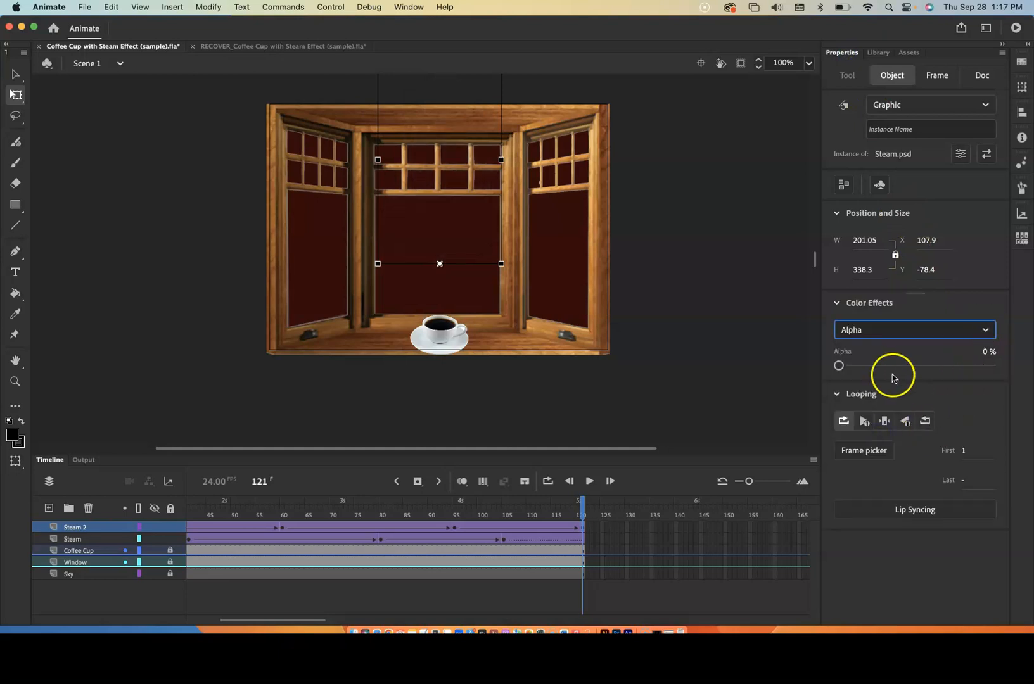
Play back and scrub through the timeline to review both steam layers' animation, ending at frame 1
left_click_drag(586, 506, 121, 535)
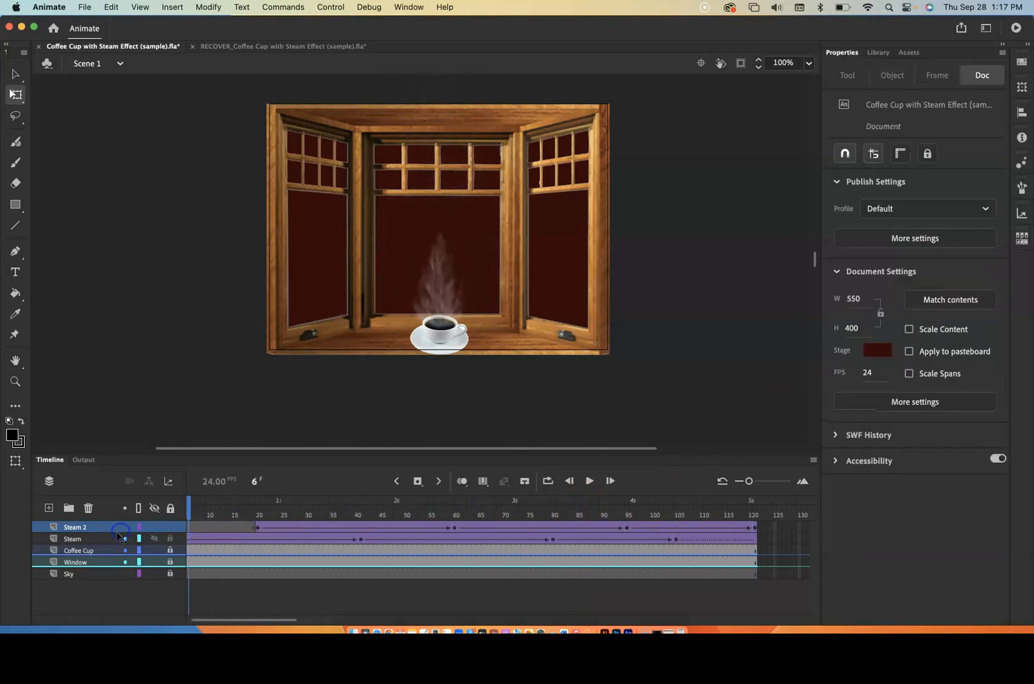
key("Return")
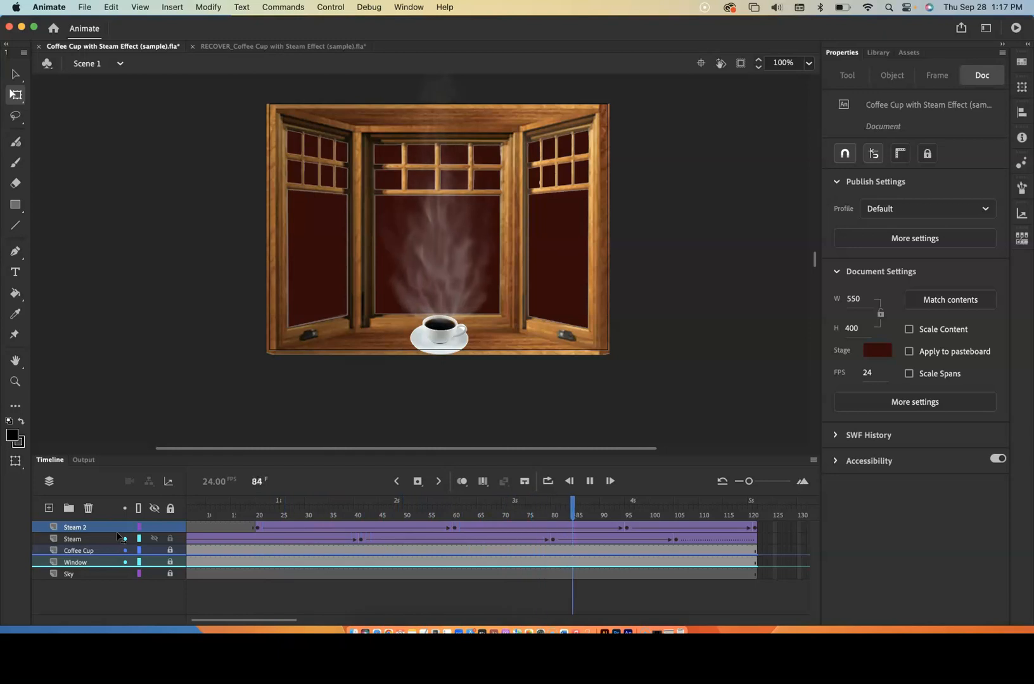
left_click(119, 566)
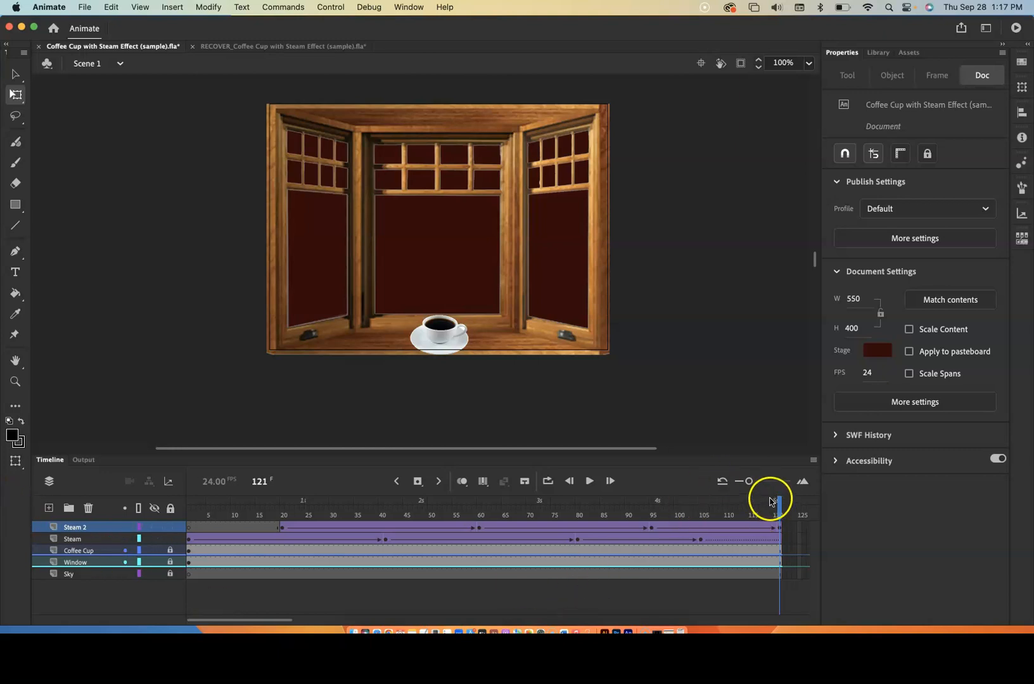
left_click_drag(778, 503, 900, 541)
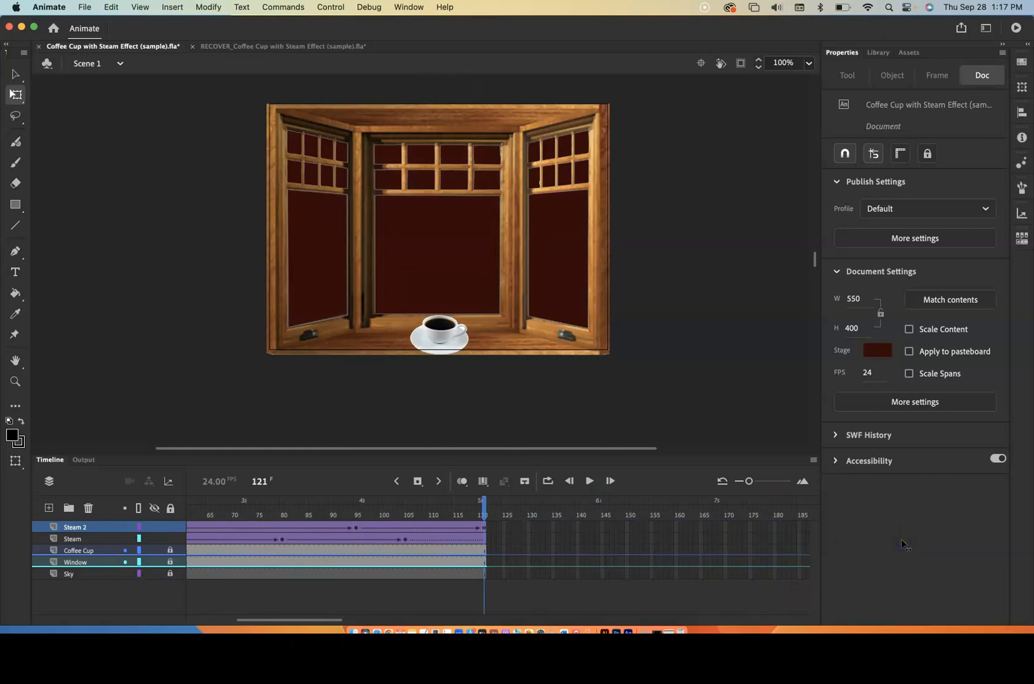
left_click_drag(484, 505, 10, 532)
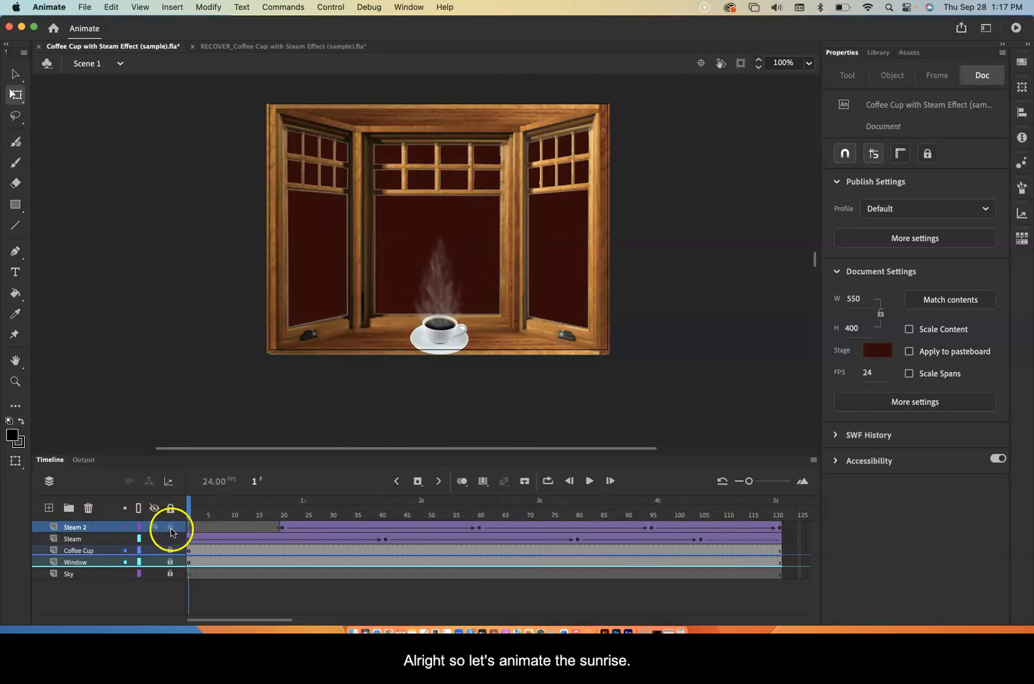
Lock both steam layers, unlock the Sky layer and hide the Window layer
left_click(171, 574)
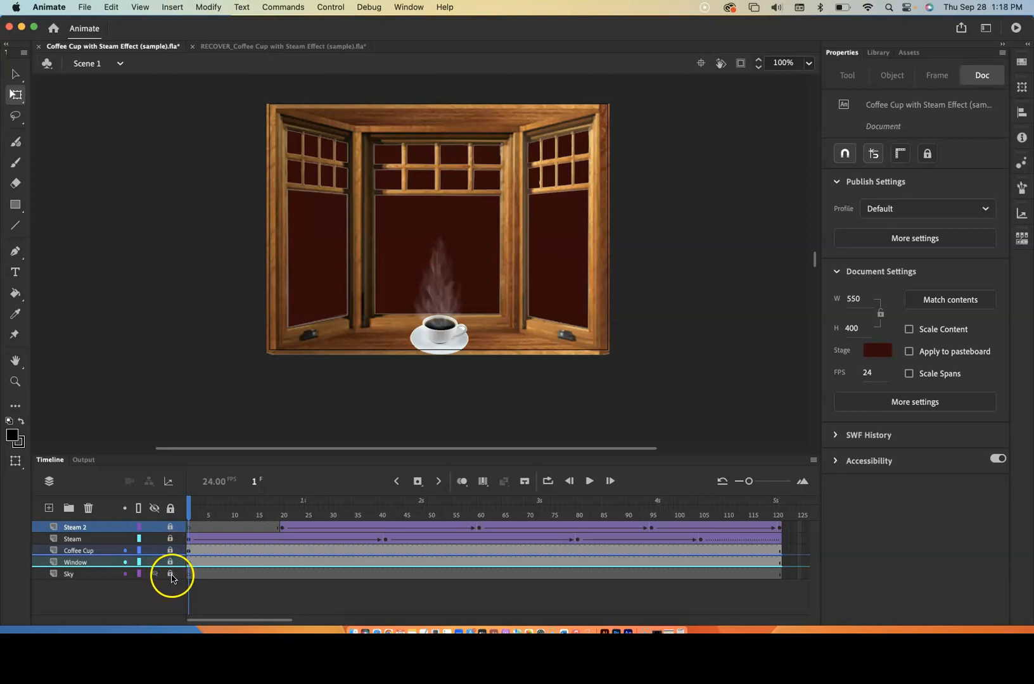
left_click(171, 574)
left_click(487, 506)
left_click_drag(487, 507, 180, 508)
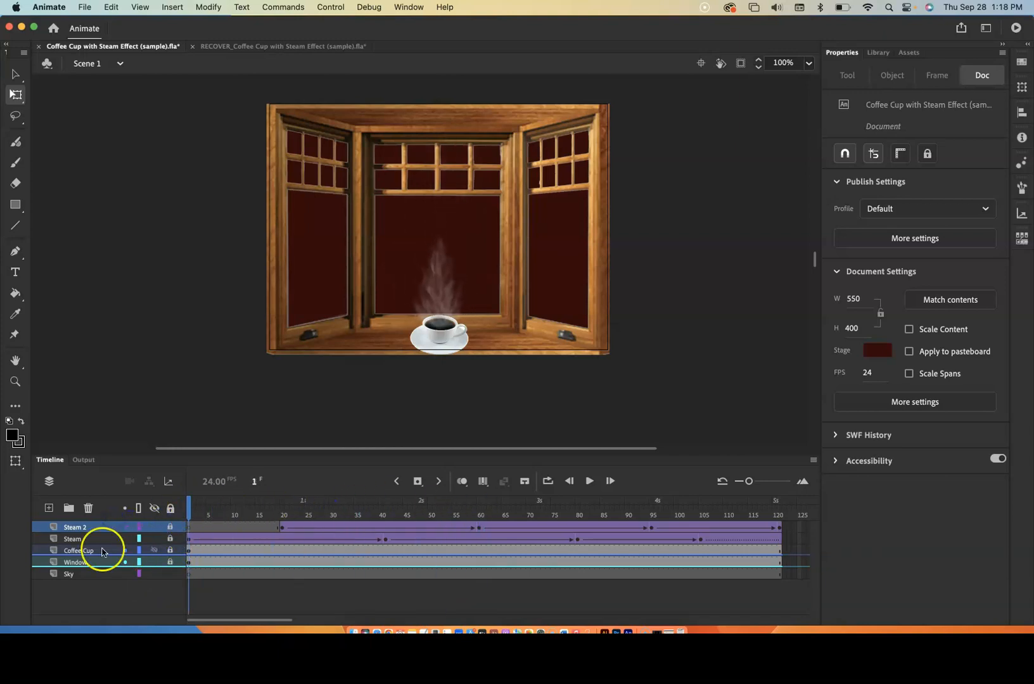
left_click(155, 562)
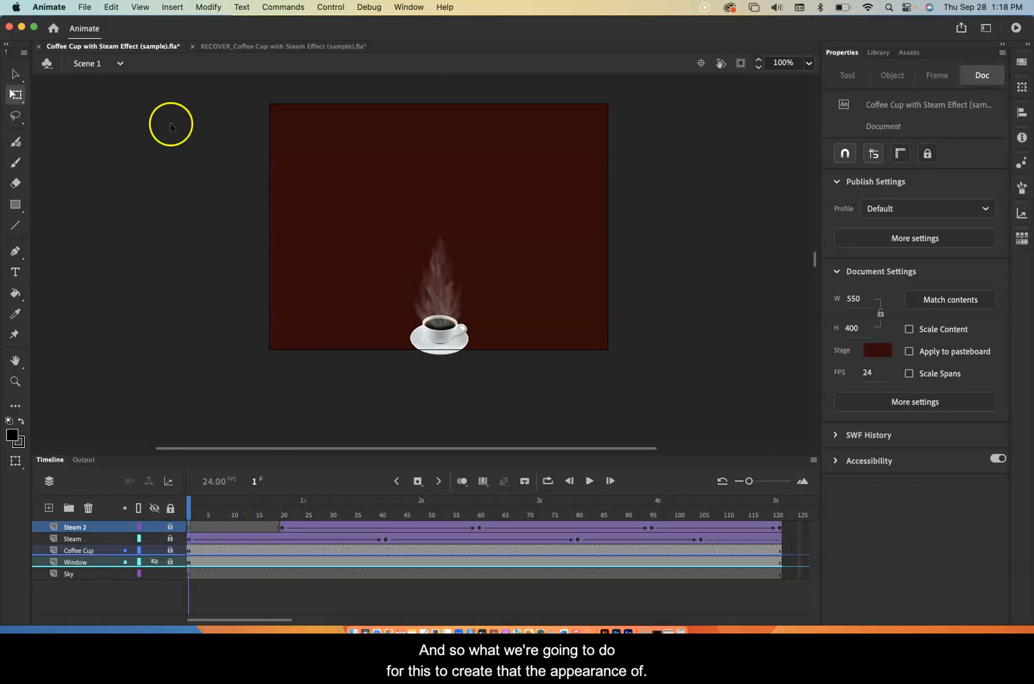
In the RECOVER_Coffee Cup with Steam Effect (sample).fla document, scrub the sunrise, hide every layer except Sky and examine the sky shape's gradient at frame 1
left_click(217, 47)
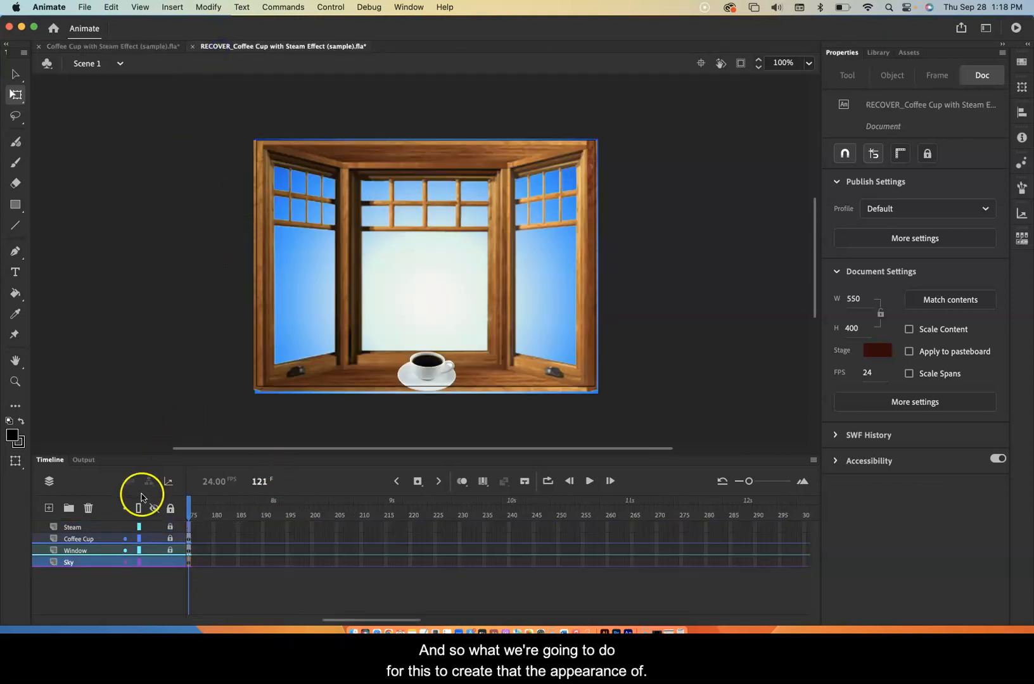
left_click(191, 507)
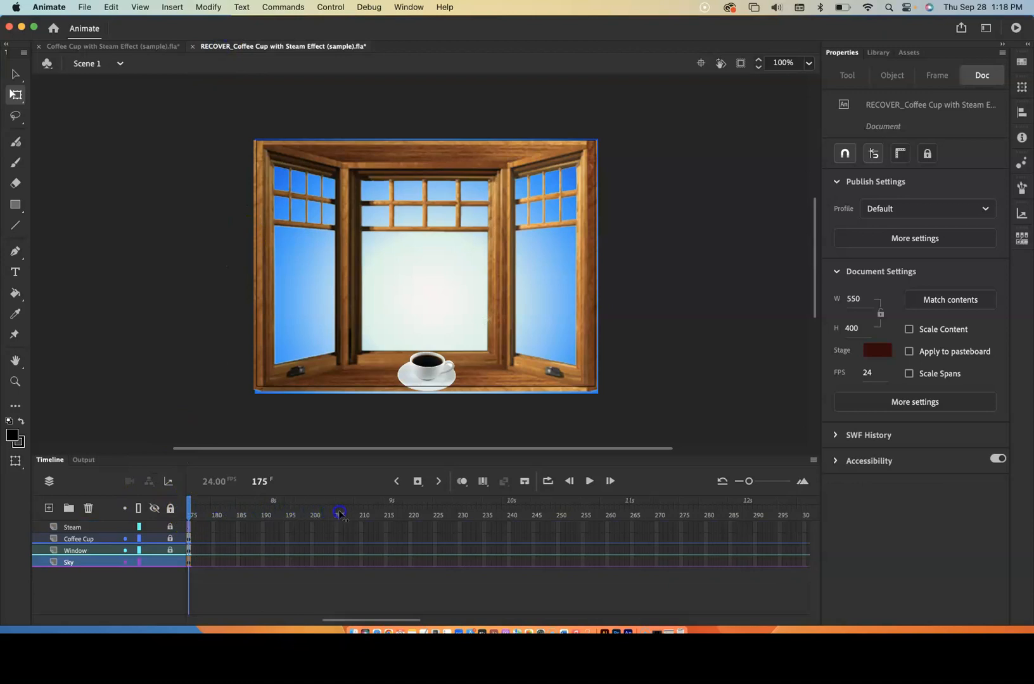
mouse_move(189, 507)
left_mouse_down()
mouse_move(108, 510)
mouse_move(496, 510)
mouse_move(186, 513)
left_mouse_up()
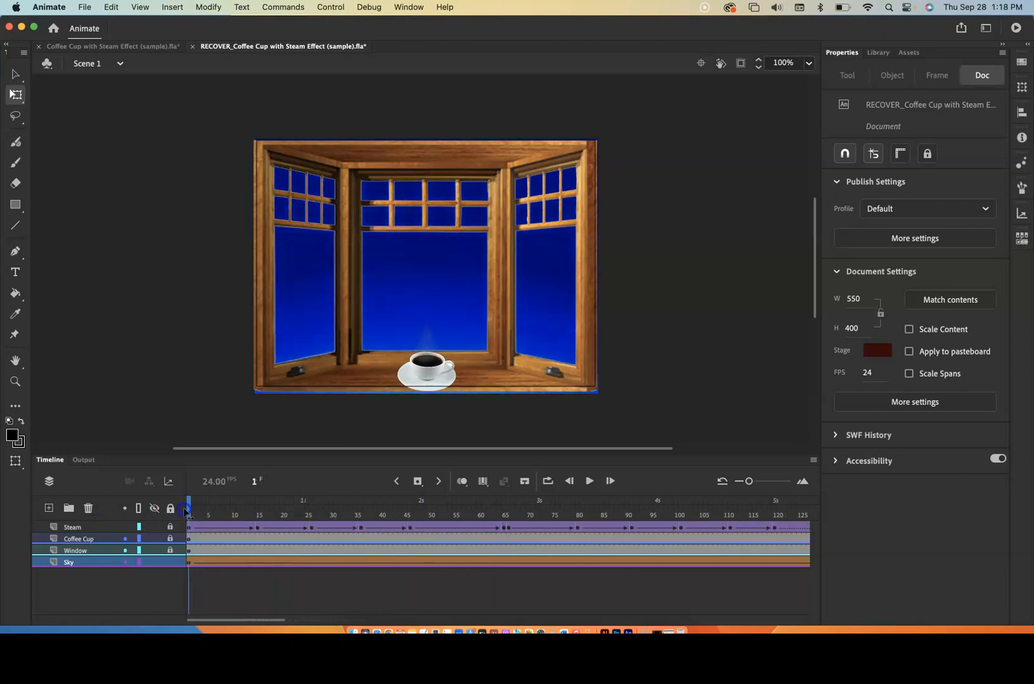
left_click(155, 539)
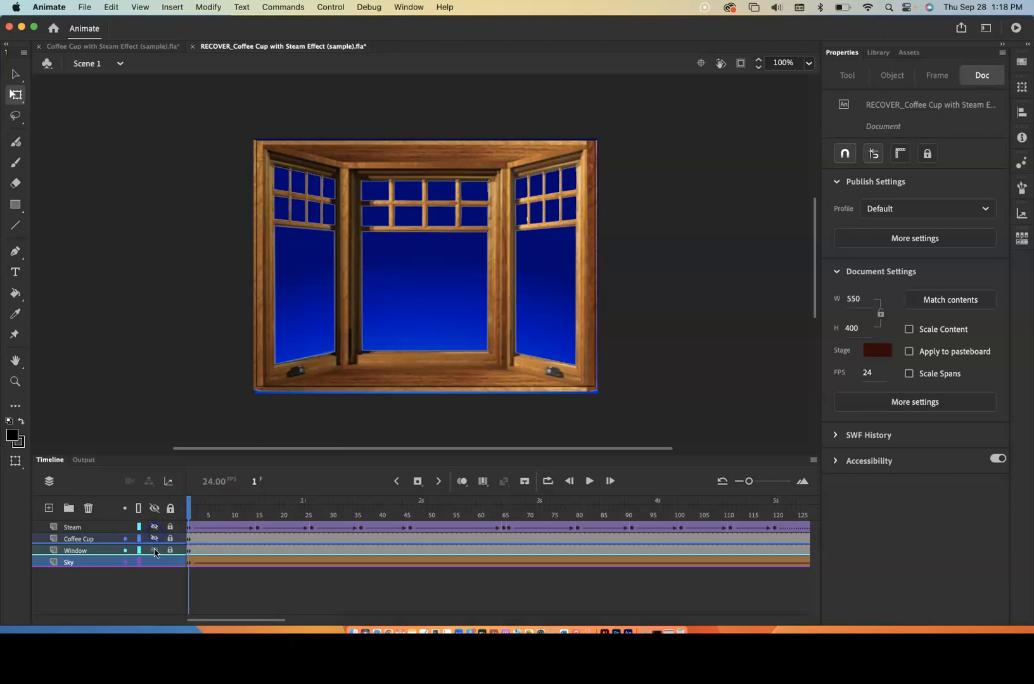
left_click(155, 551)
left_click(337, 344)
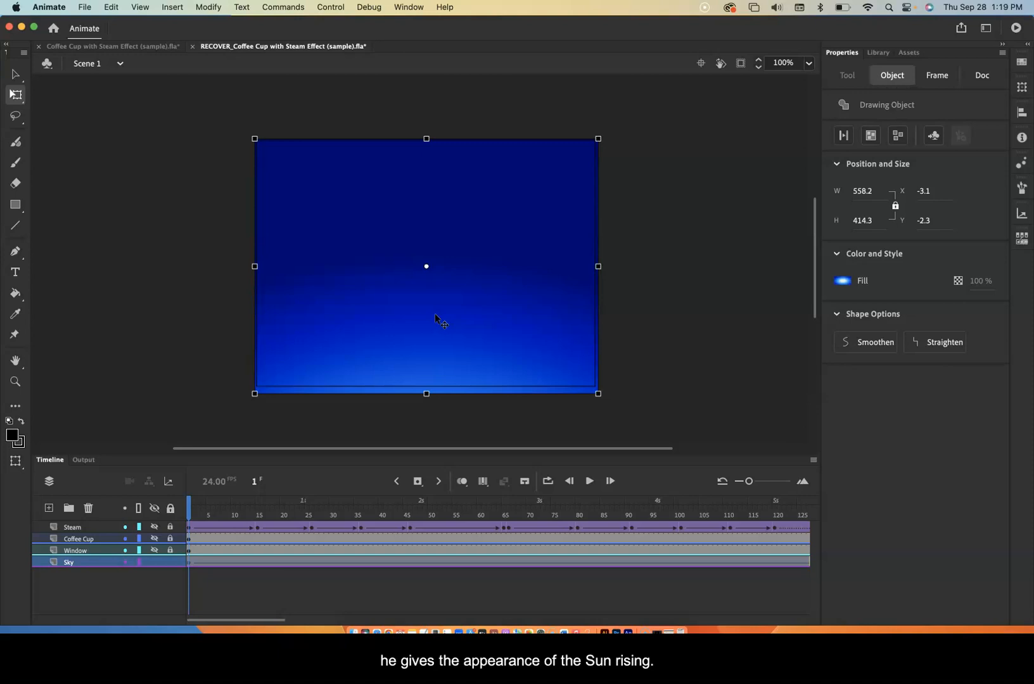
Return to Coffee Cup with Steam Effect (sample).fla and draw a black rectangle covering the whole stage on frame 1 of the Sky layer
left_click(127, 46)
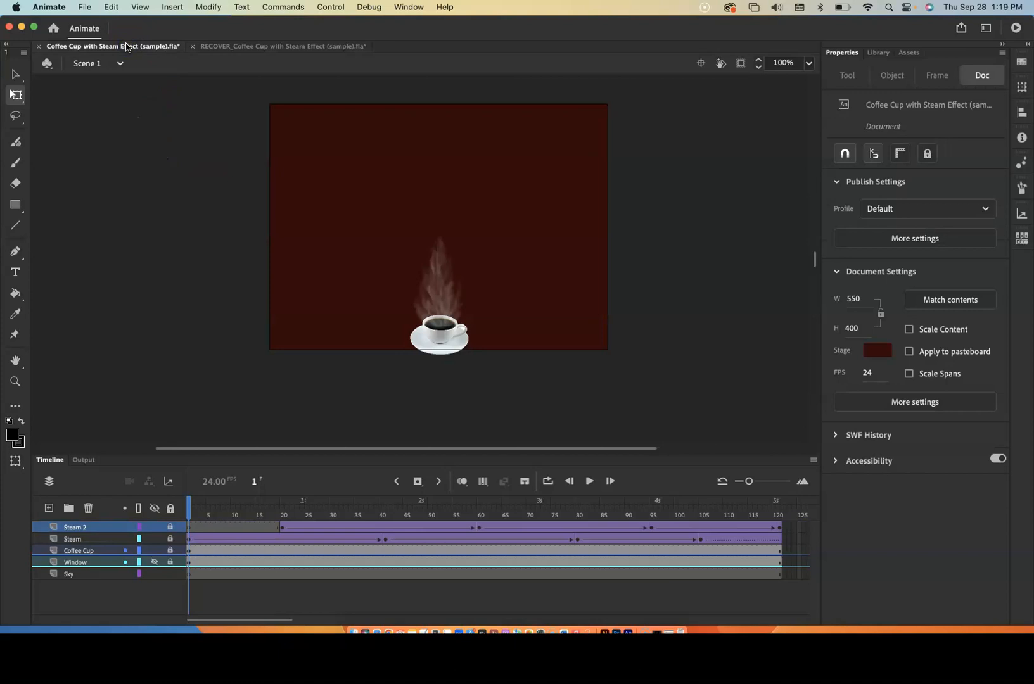
left_click(15, 204)
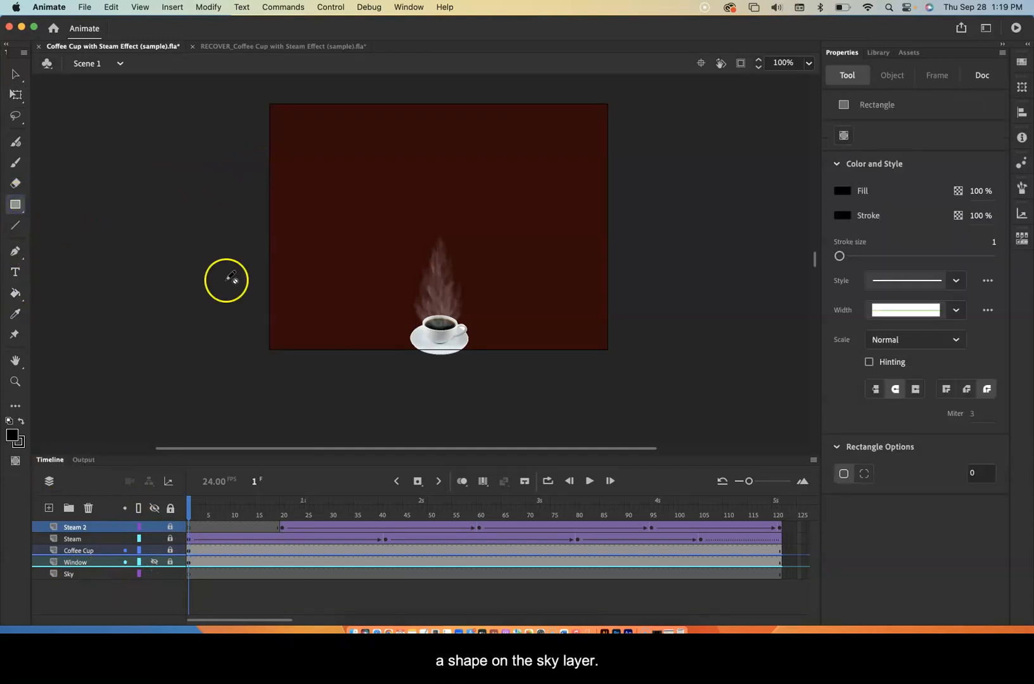
left_click(188, 574)
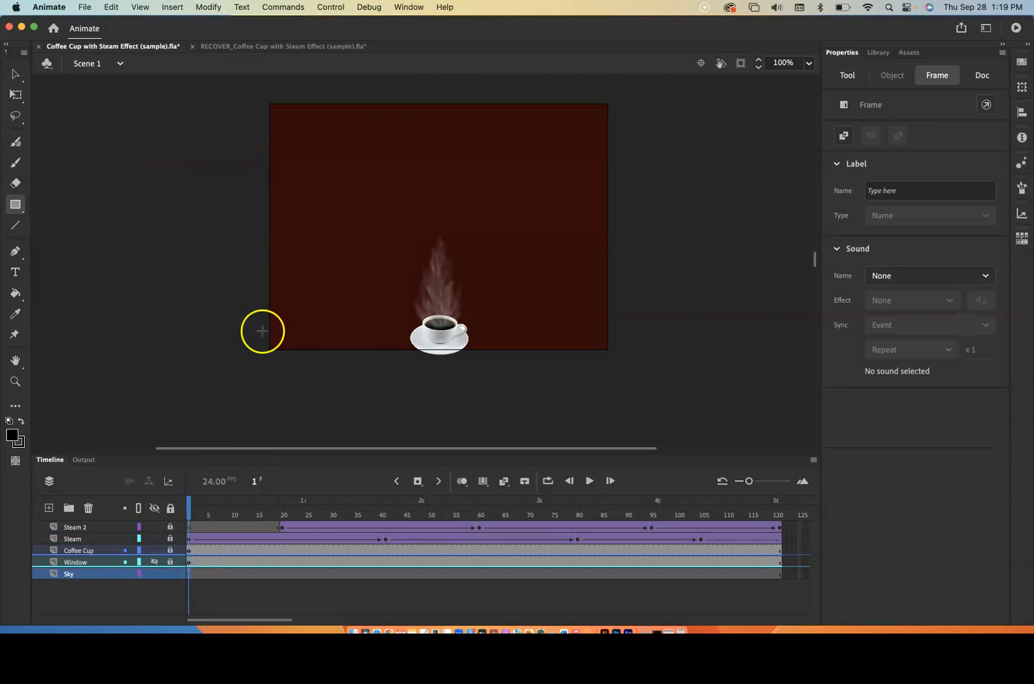
left_click_drag(268, 102, 607, 350)
left_click(137, 166)
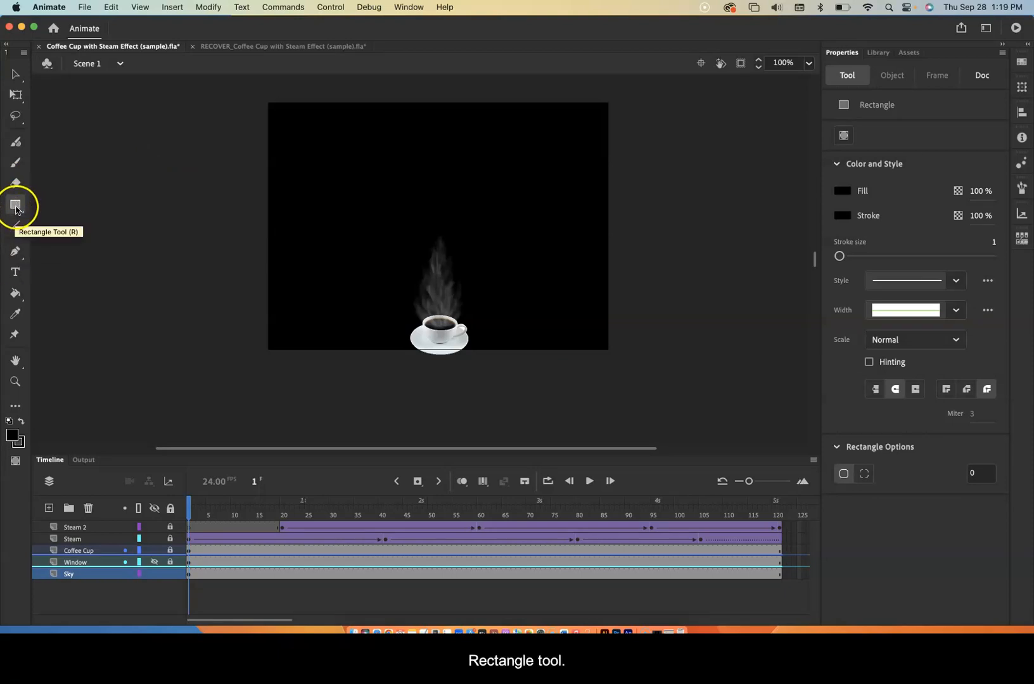
left_click(848, 56)
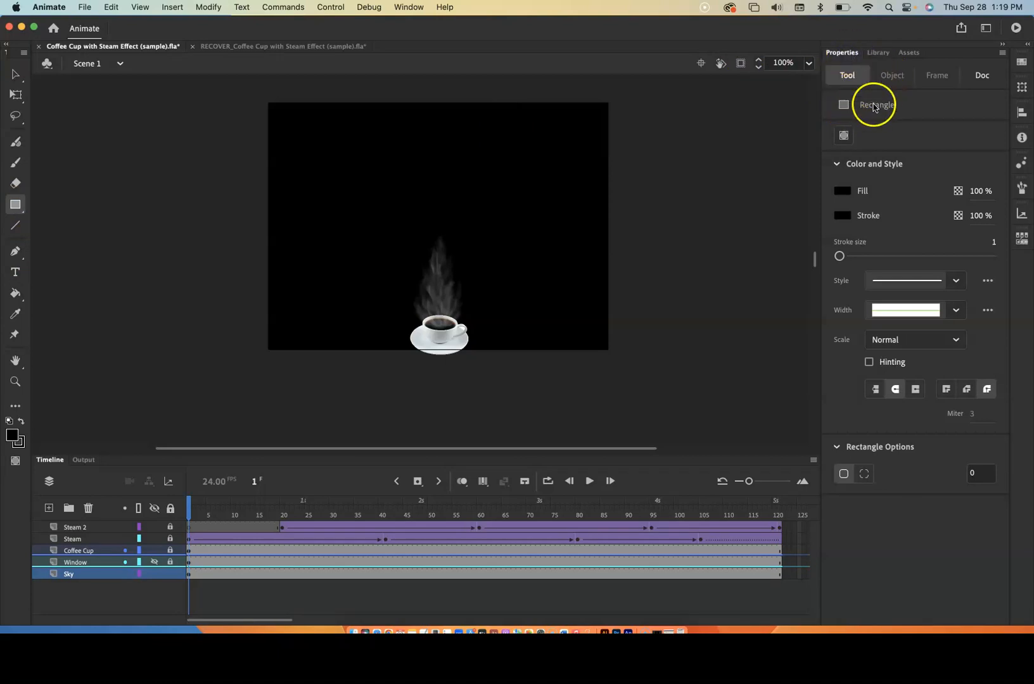
Fill the black sky rectangle on frame 1 with the blue-to-black radial gradient swatch and deselect it
left_click(16, 76)
left_click(452, 174)
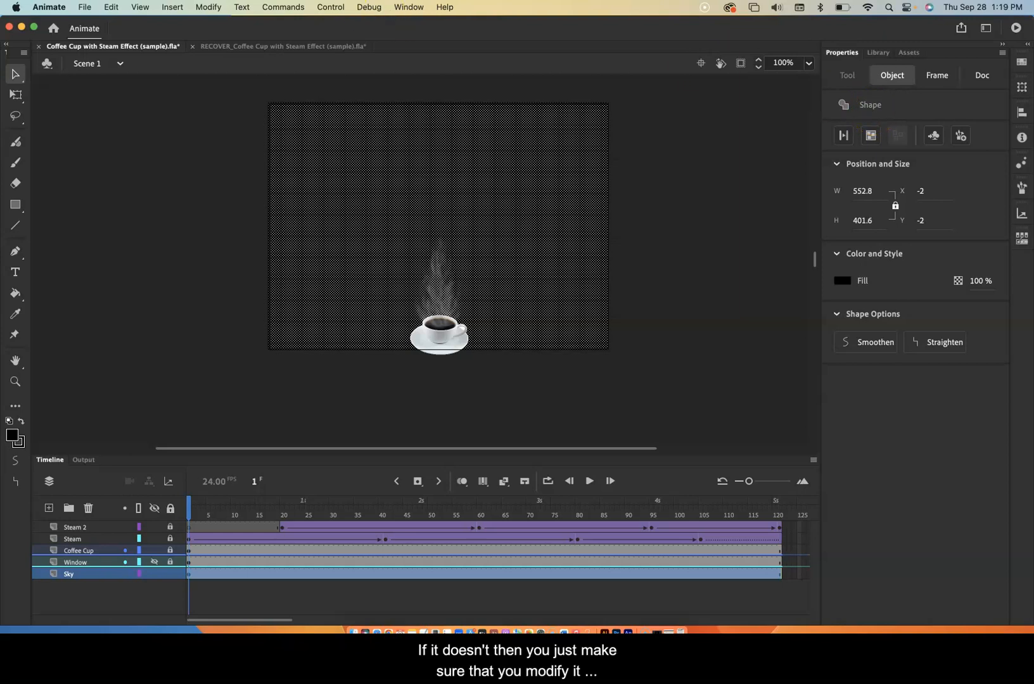
left_click(210, 8)
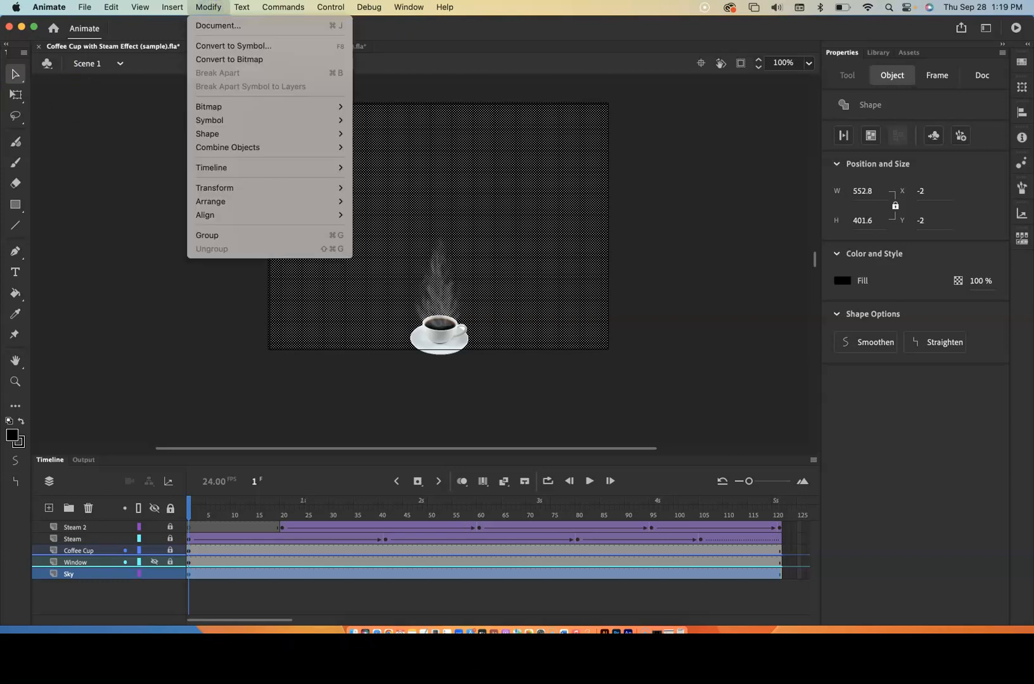
left_click(60, 139)
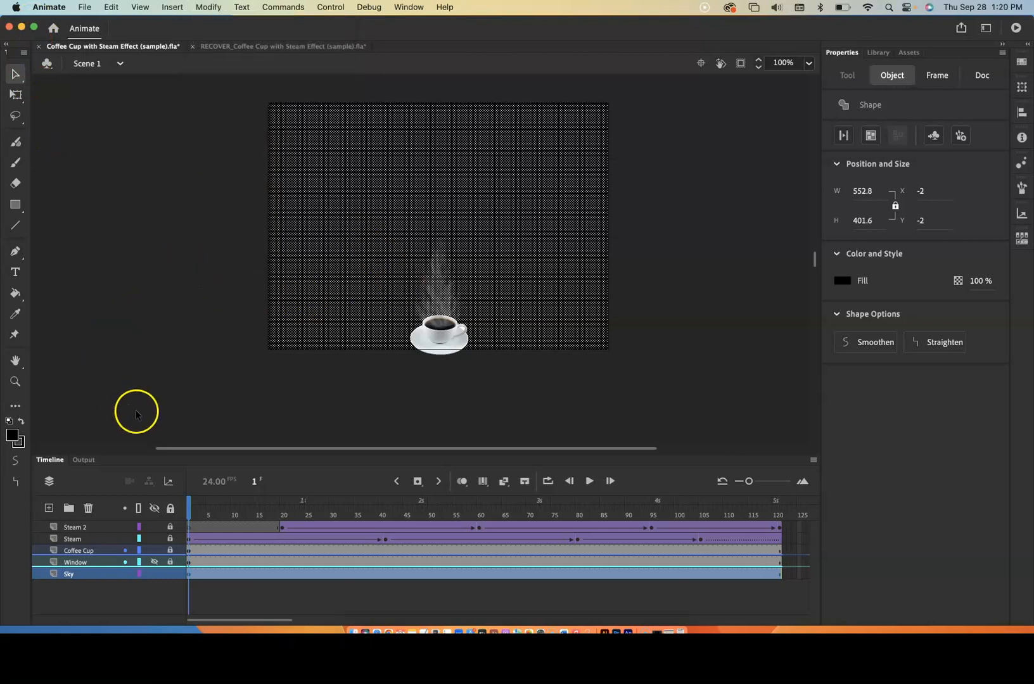
left_click(845, 281)
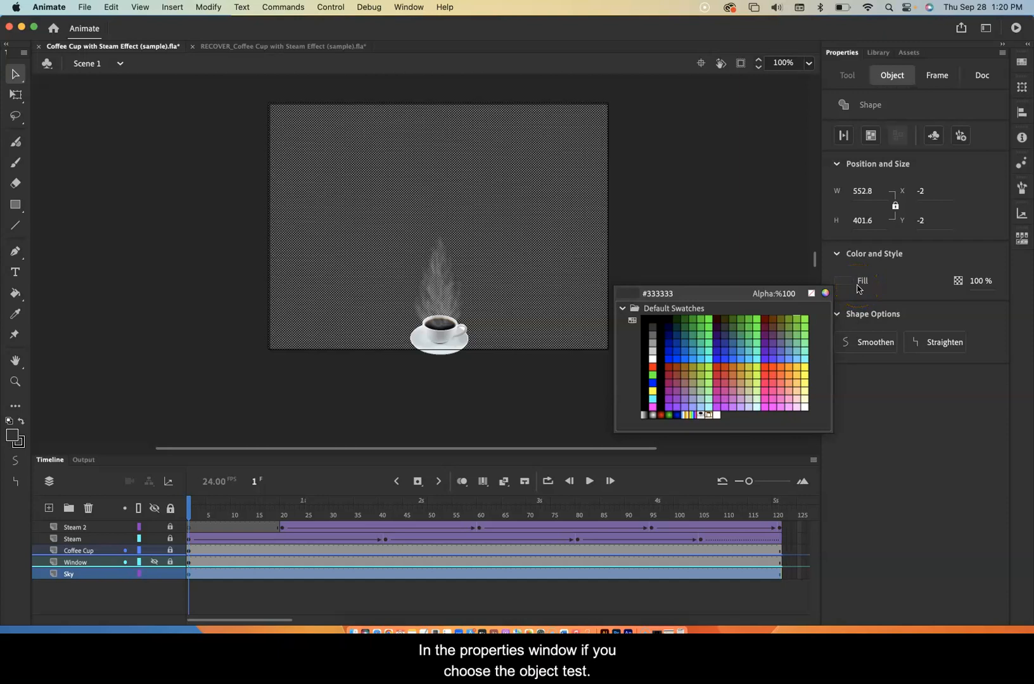
left_click(857, 277)
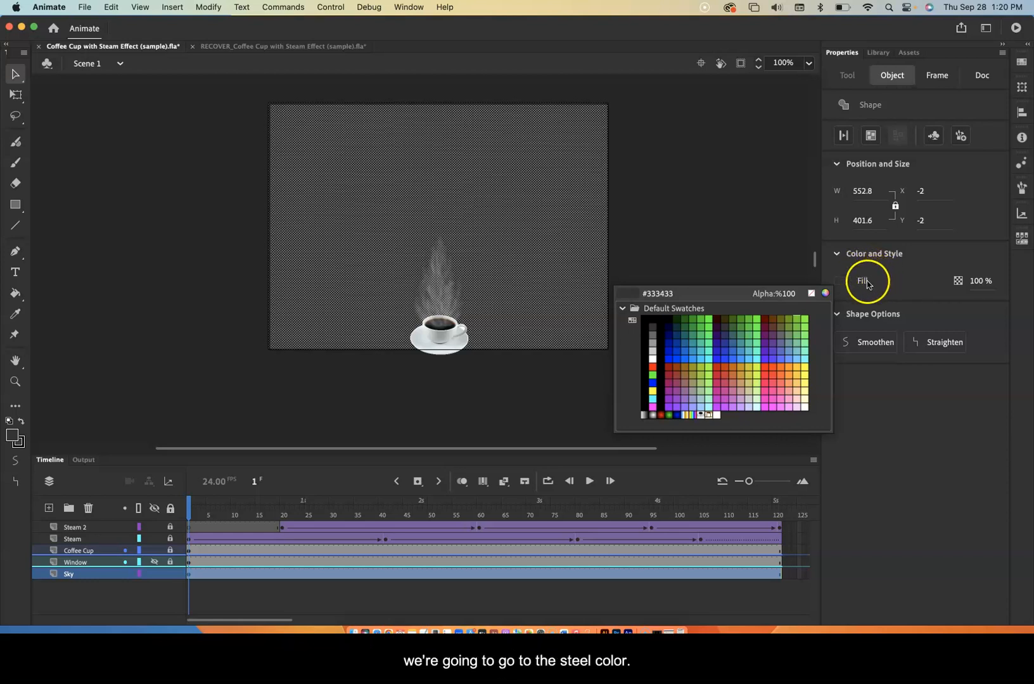
left_click(844, 282)
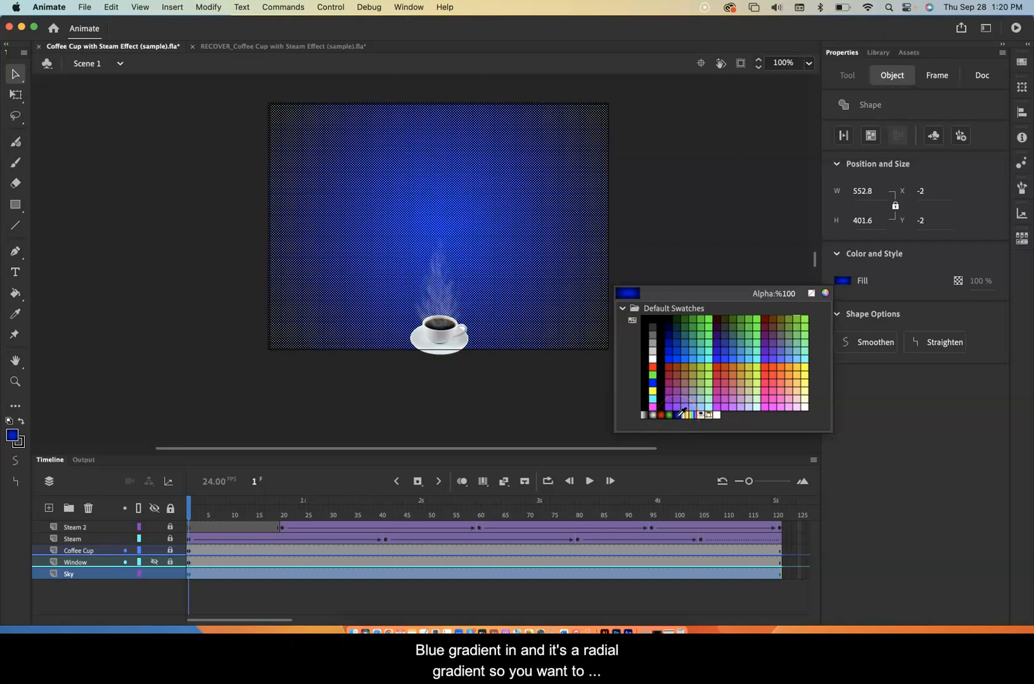
left_click(681, 414)
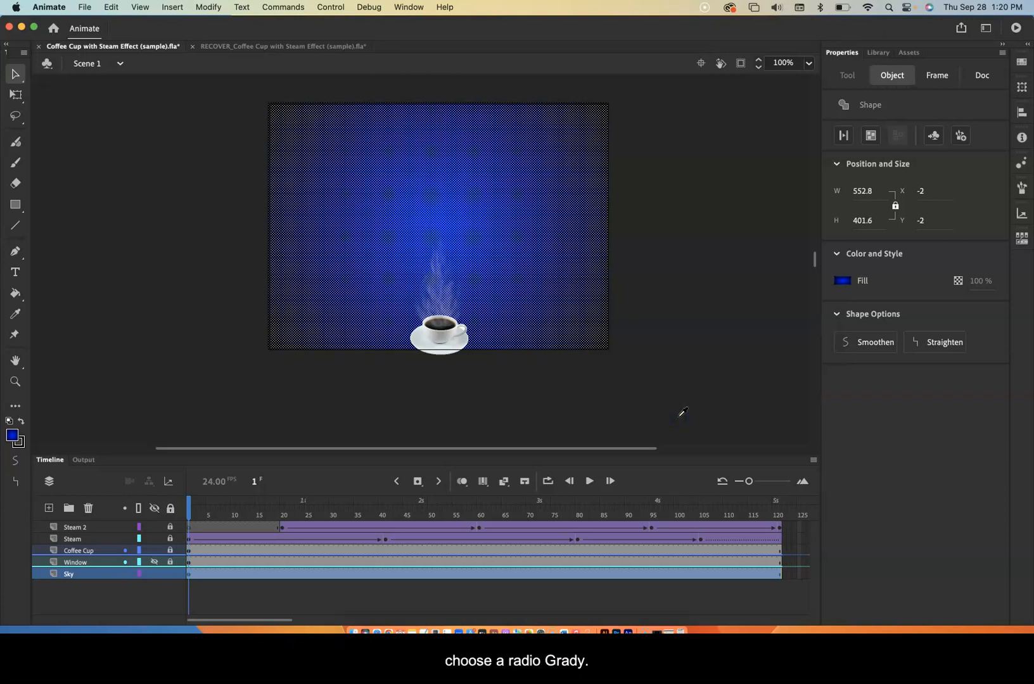
left_click(15, 75)
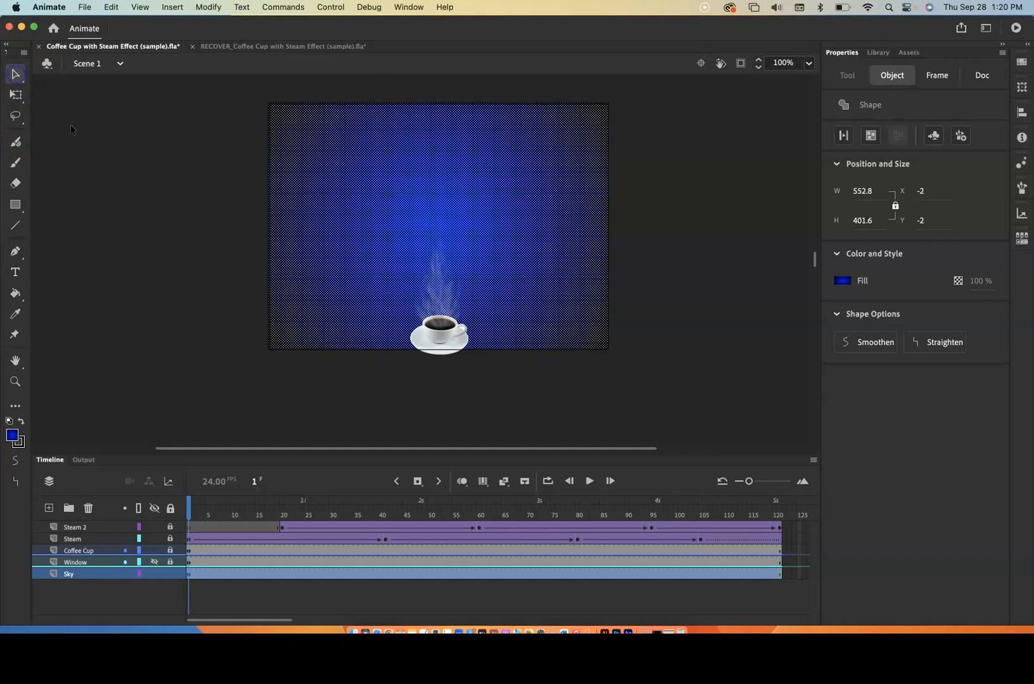
left_click(108, 184)
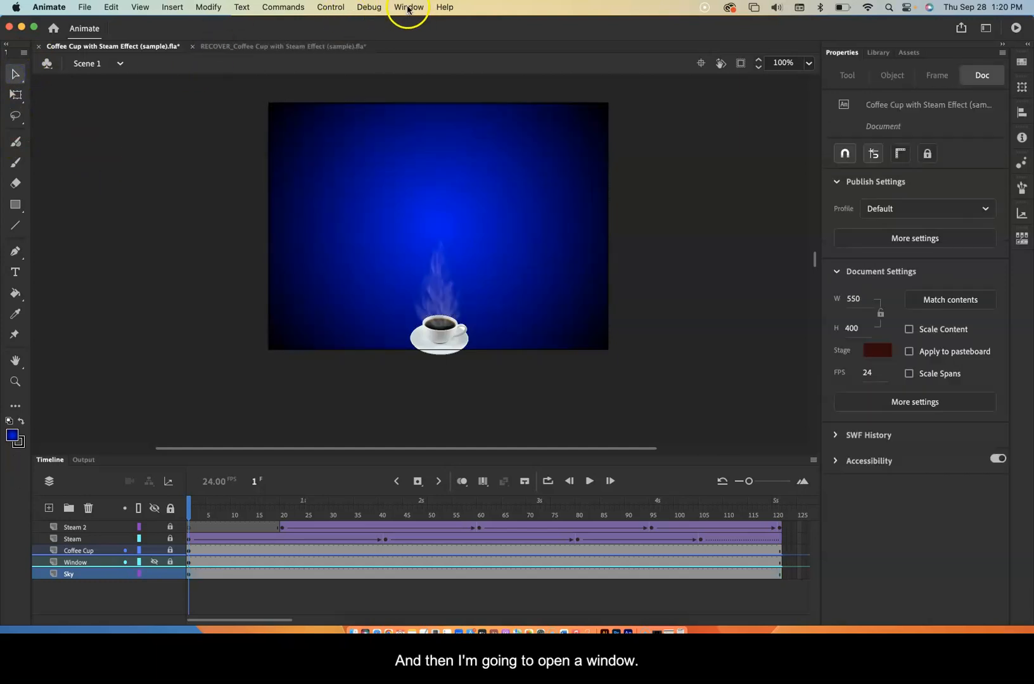
Bring up the color editing settings clear of the stage and choose Radial gradient as the fill type
left_click(405, 7)
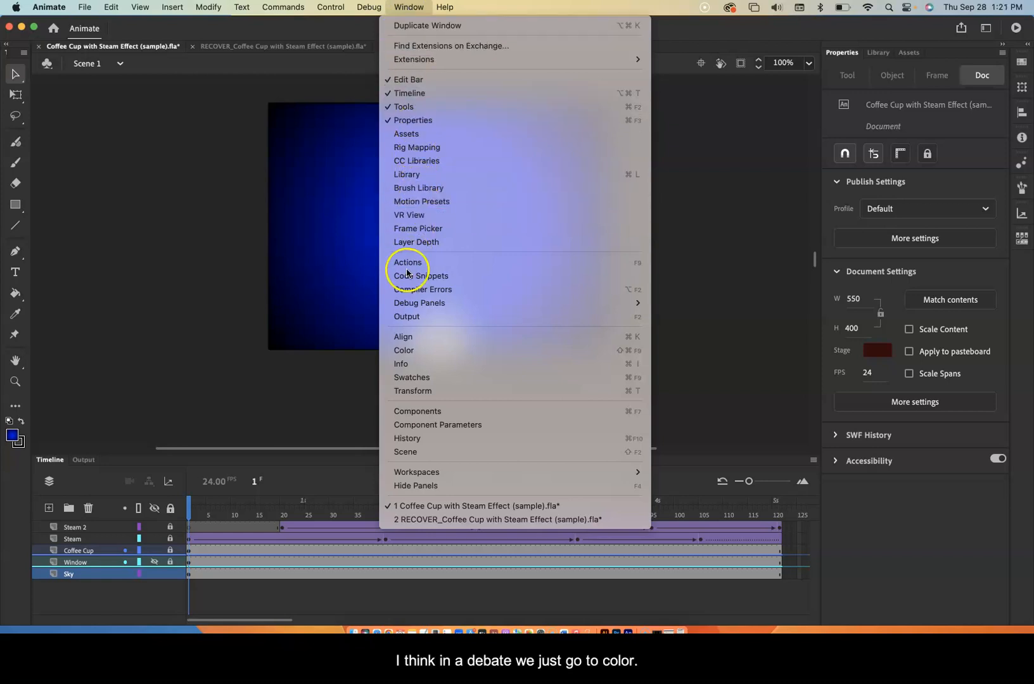
left_click(403, 350)
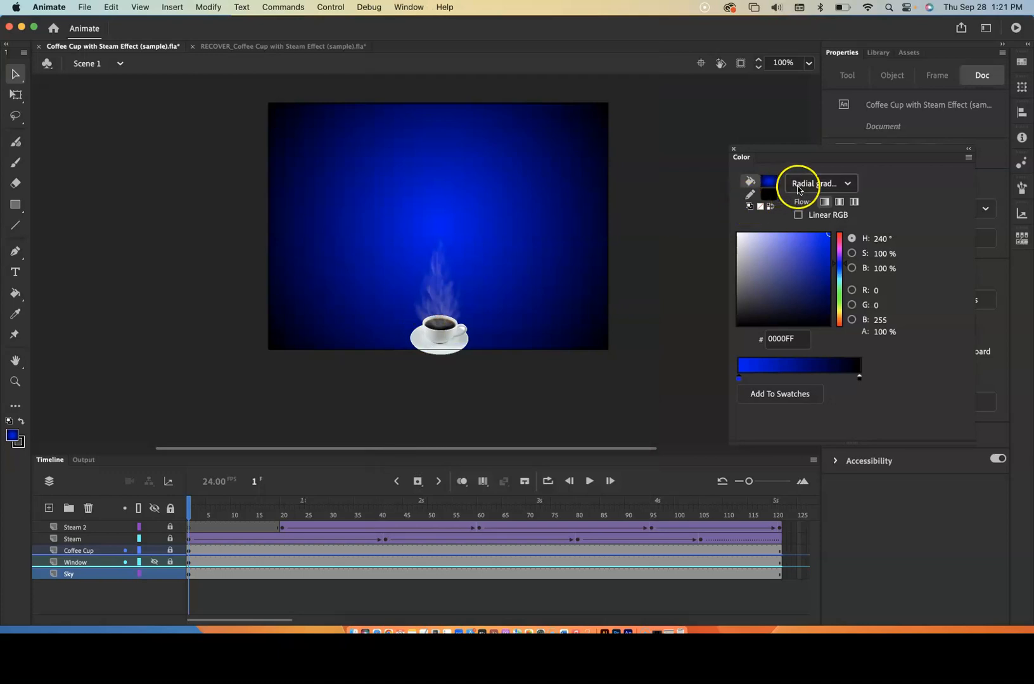
left_click_drag(790, 147, 749, 101)
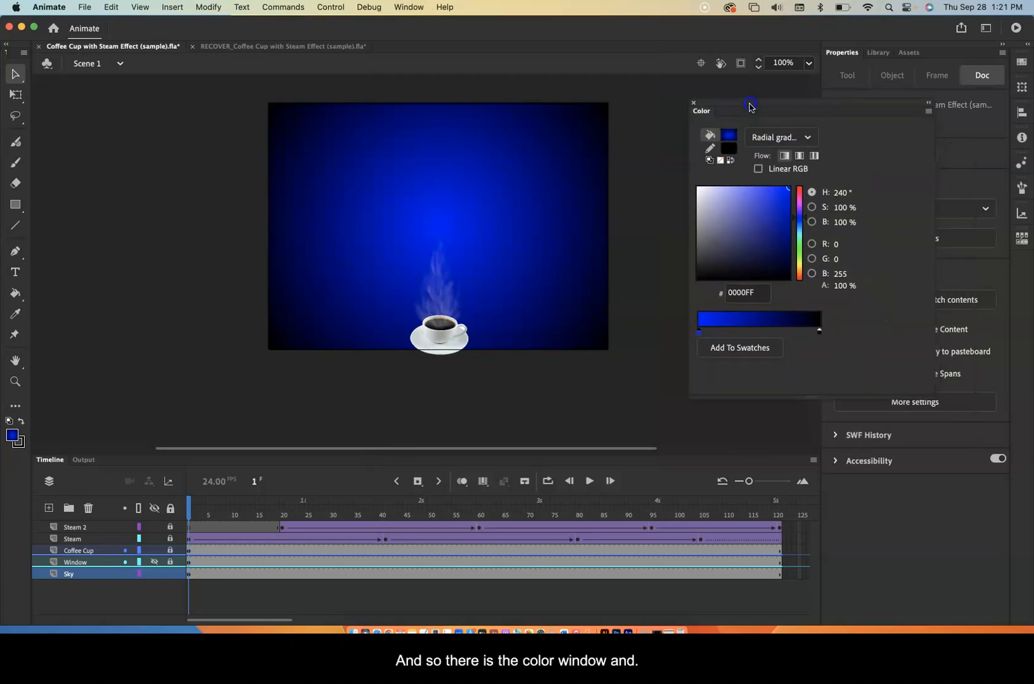
left_click(809, 138)
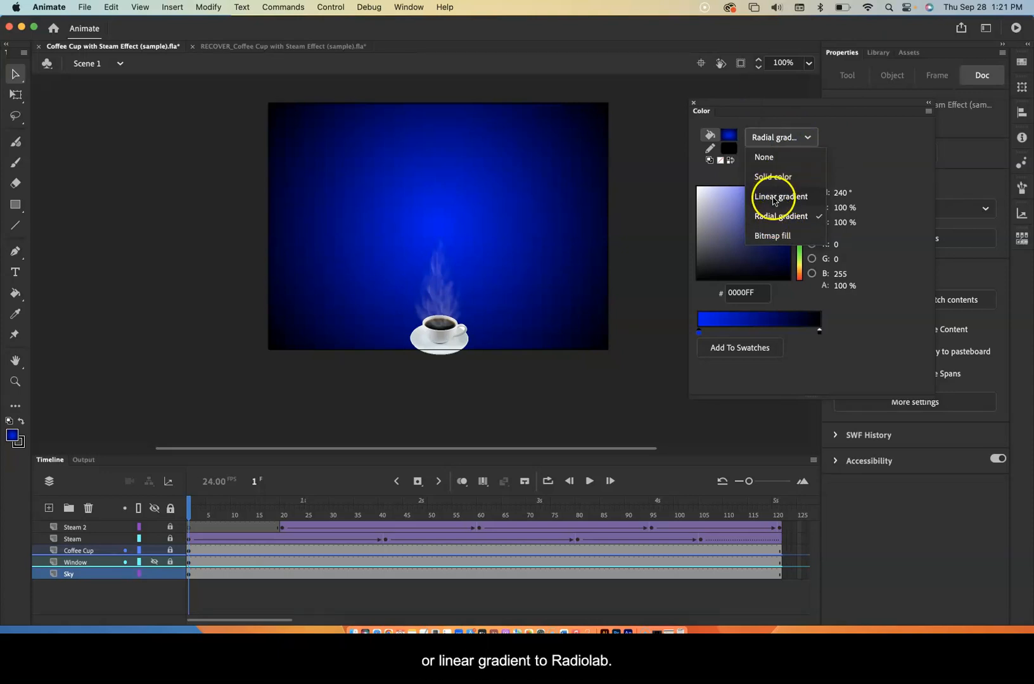
left_click(772, 218)
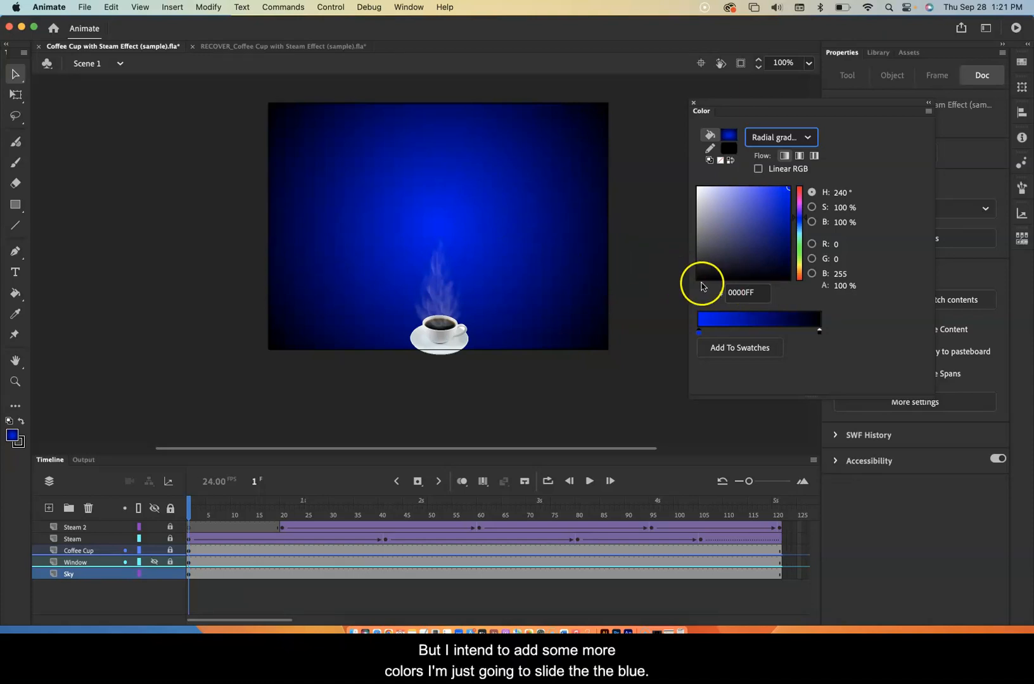
Try to move the gradient's blue stop to the middle and add a pale yellow EAEECA stop at its start
left_click_drag(698, 332, 757, 337)
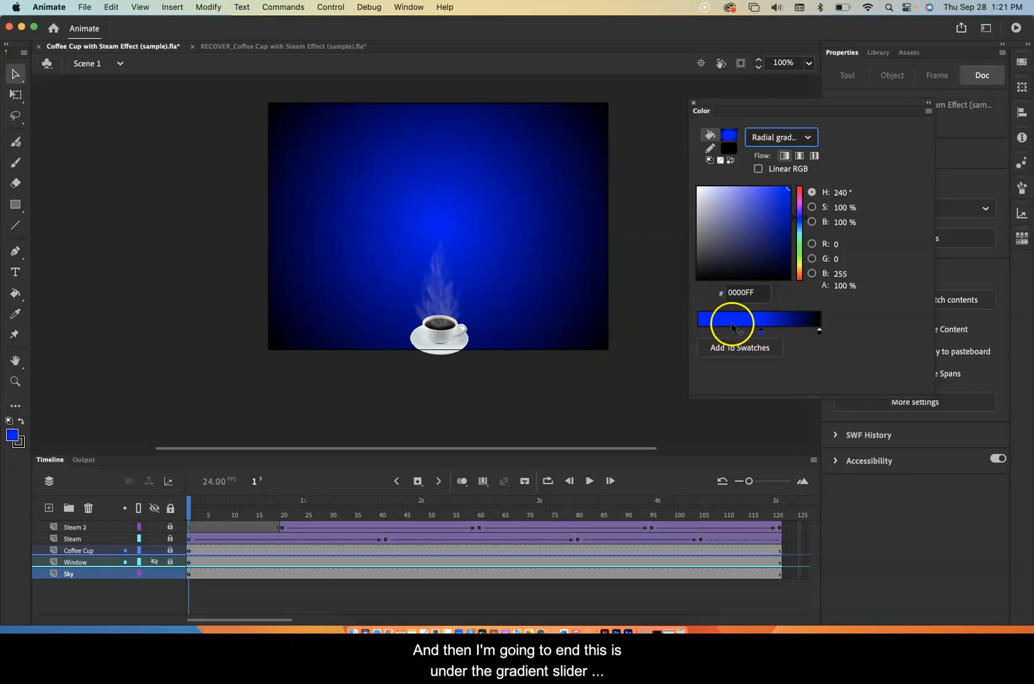
left_click(700, 331)
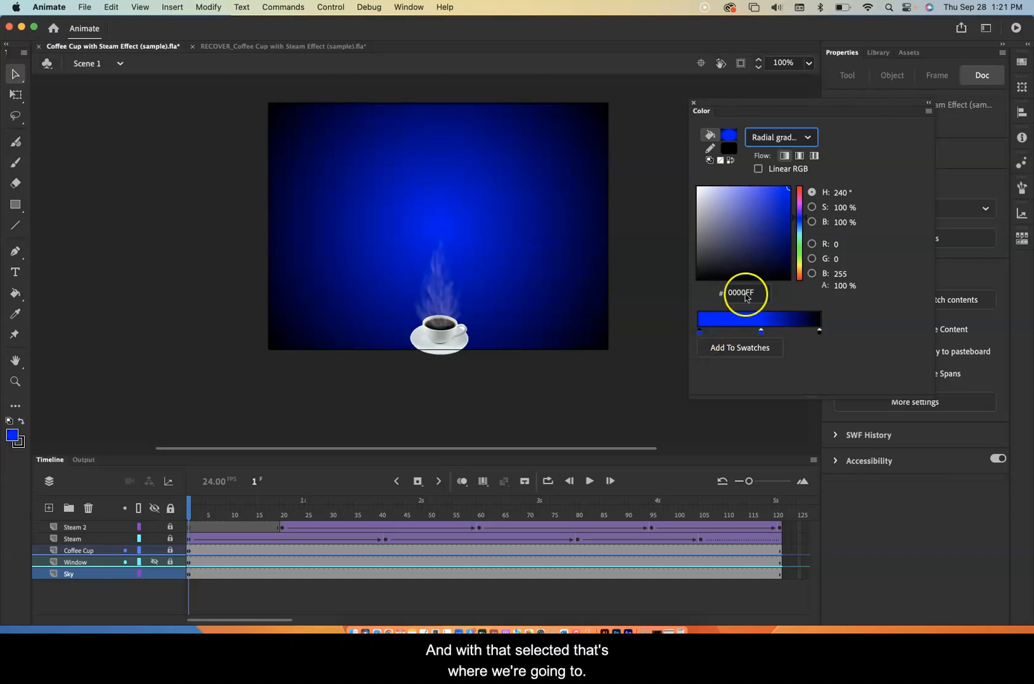
left_click(799, 263)
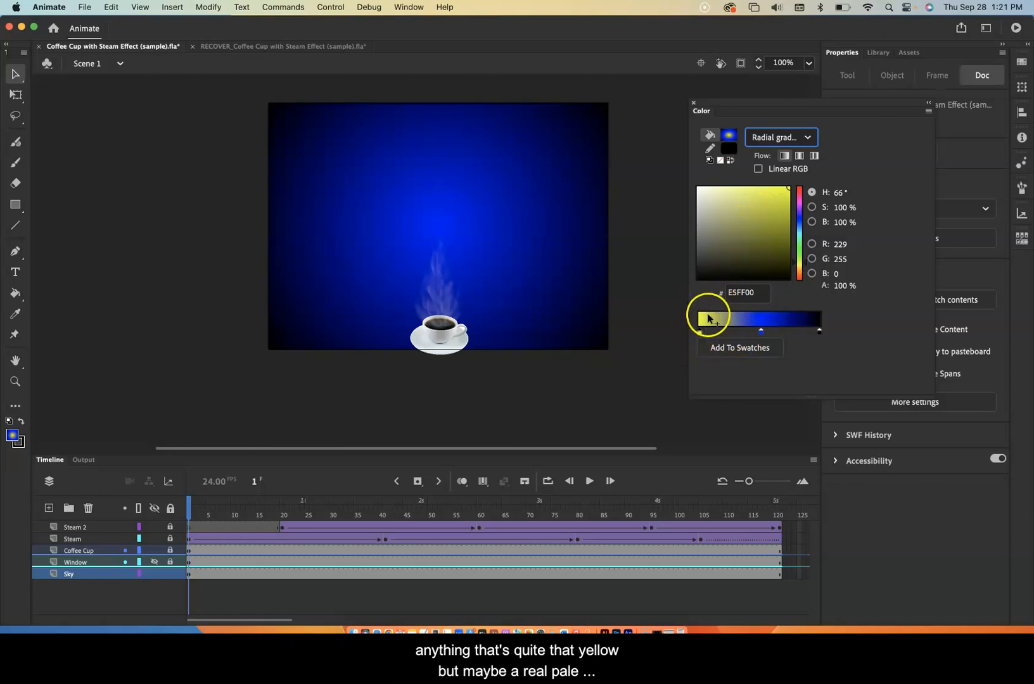
left_click(710, 192)
mouse_move(699, 333)
left_mouse_down()
mouse_move(710, 334)
mouse_move(700, 332)
left_mouse_up()
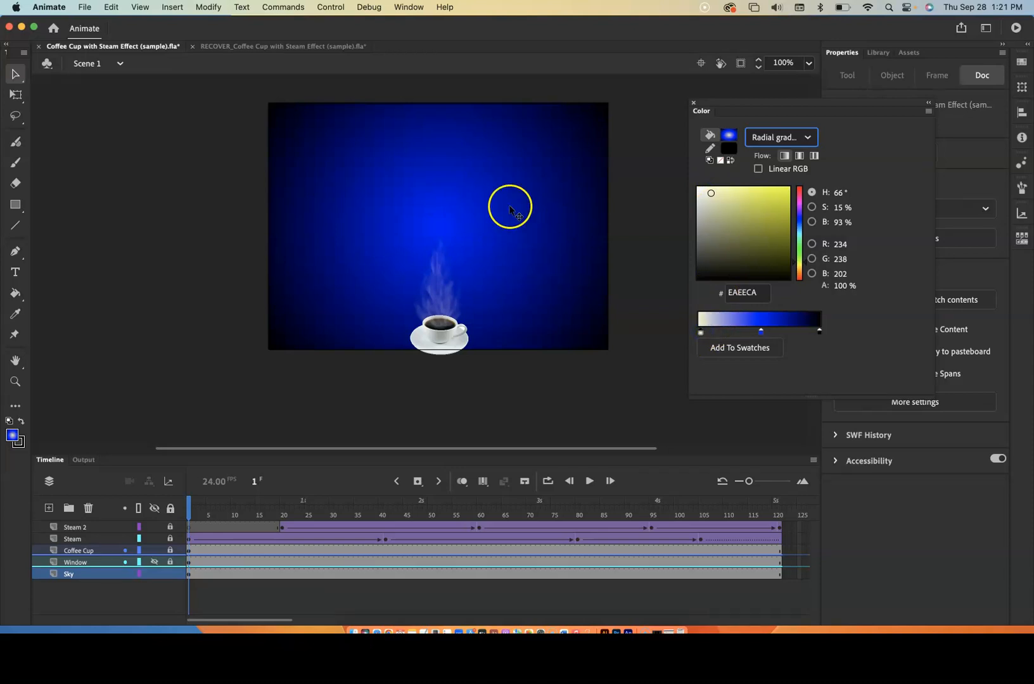
Select the sky shape at frame 1, move its gradient's blue stop to about the middle and add a new stop at the start
left_click(16, 94)
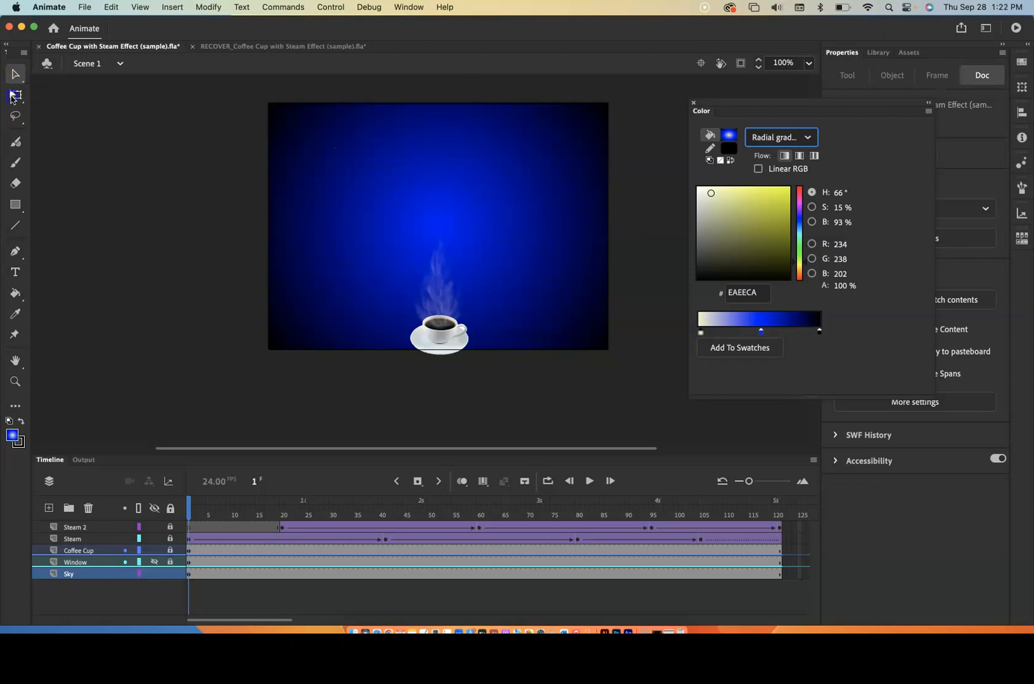
left_click(188, 574)
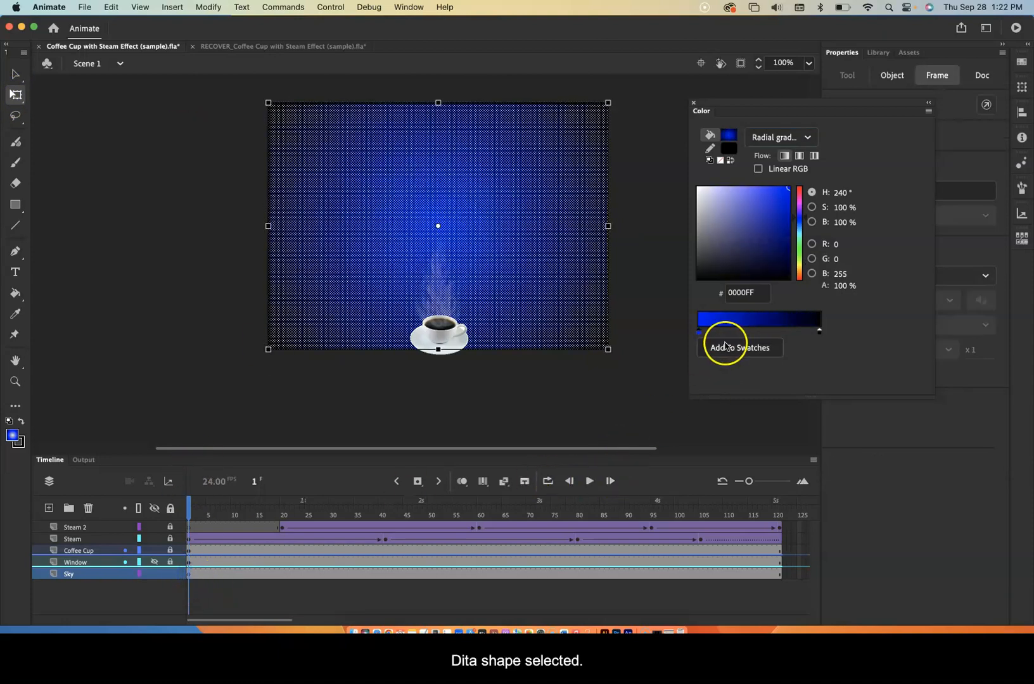
left_click_drag(700, 333, 752, 335)
left_click(700, 332)
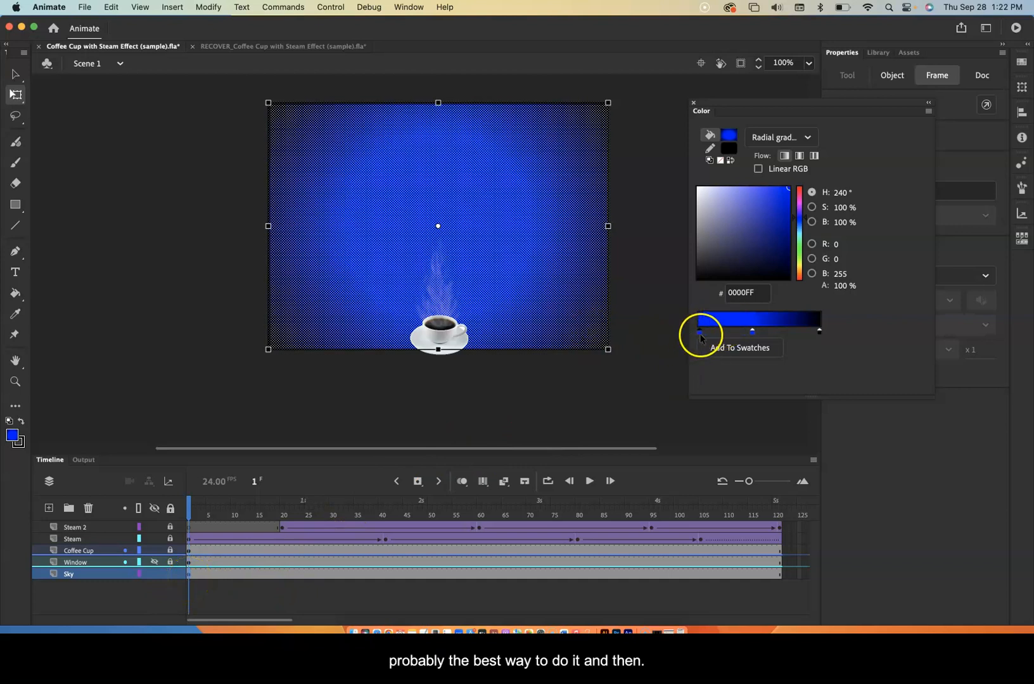
left_click_drag(752, 333, 755, 334)
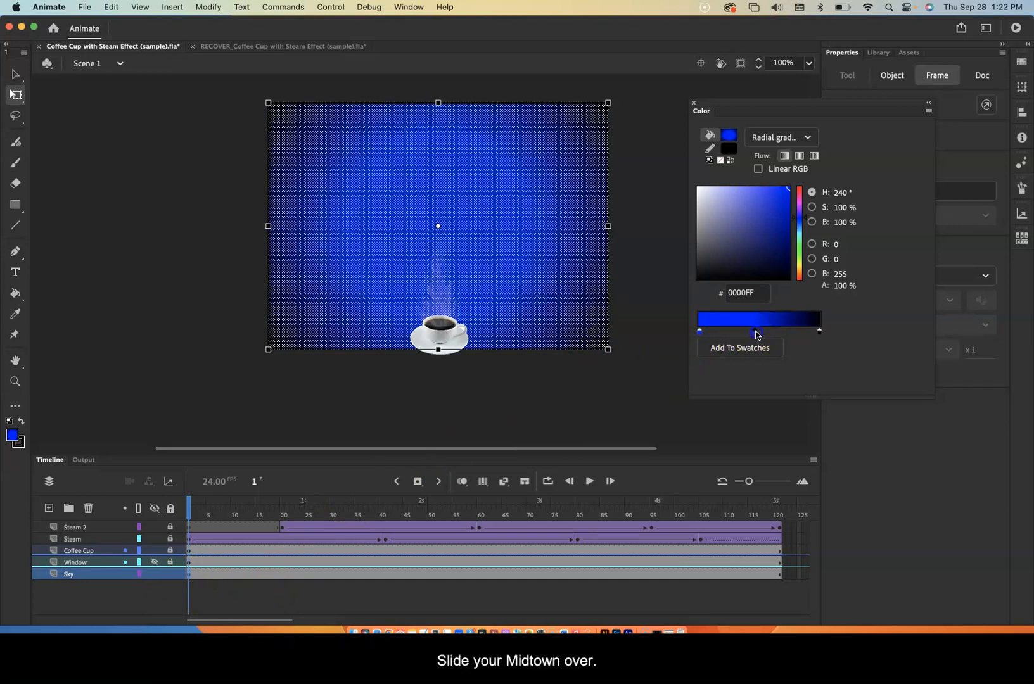
left_click(699, 333)
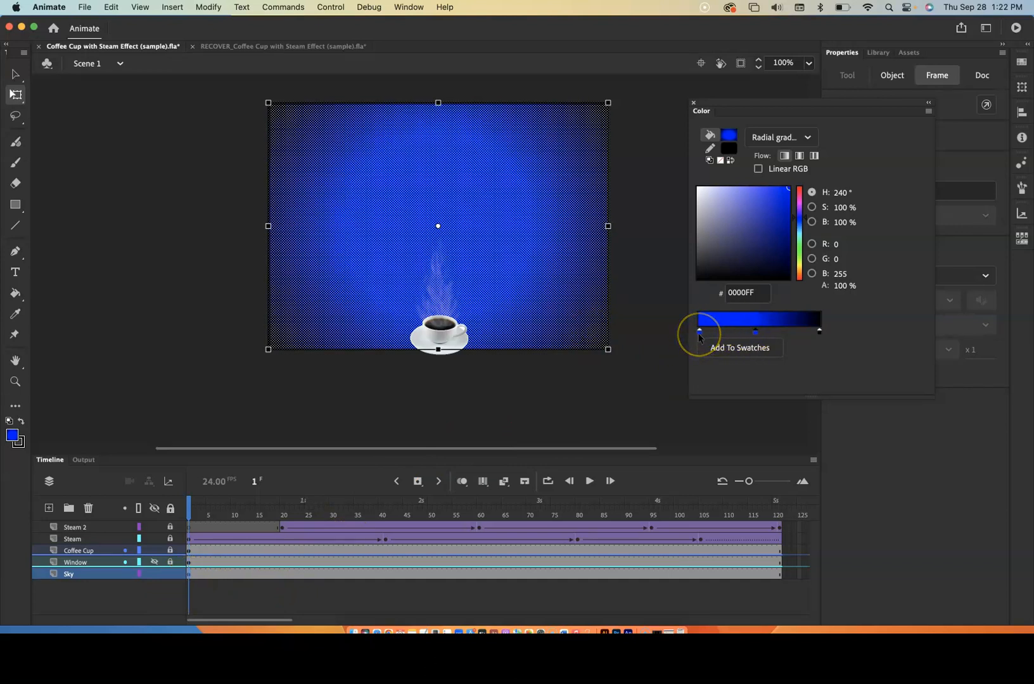
left_click(699, 333)
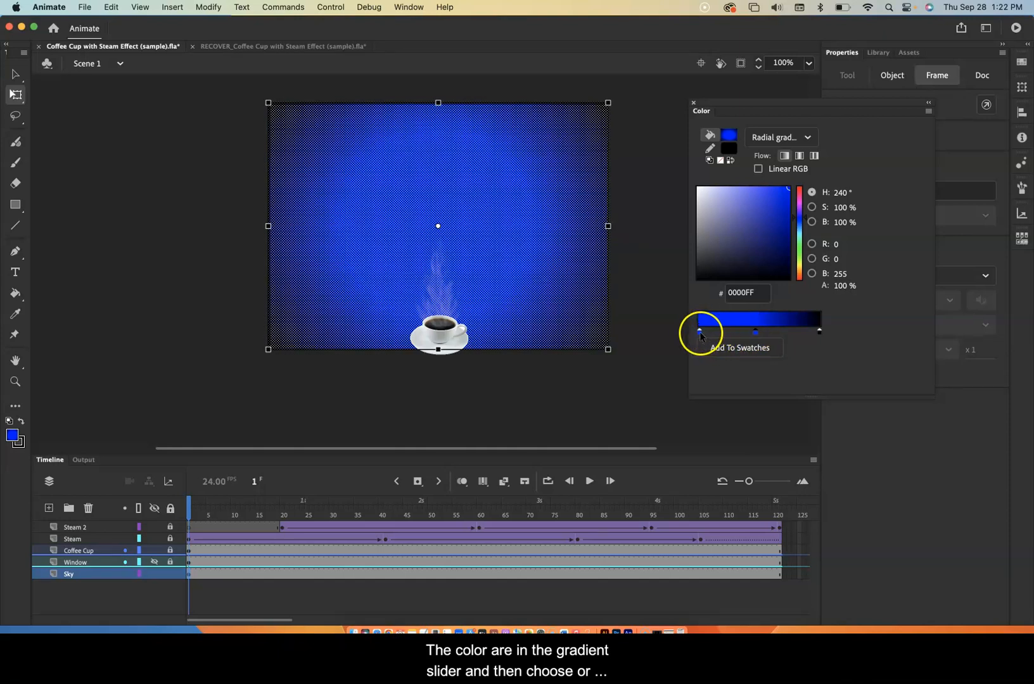
left_click(699, 334)
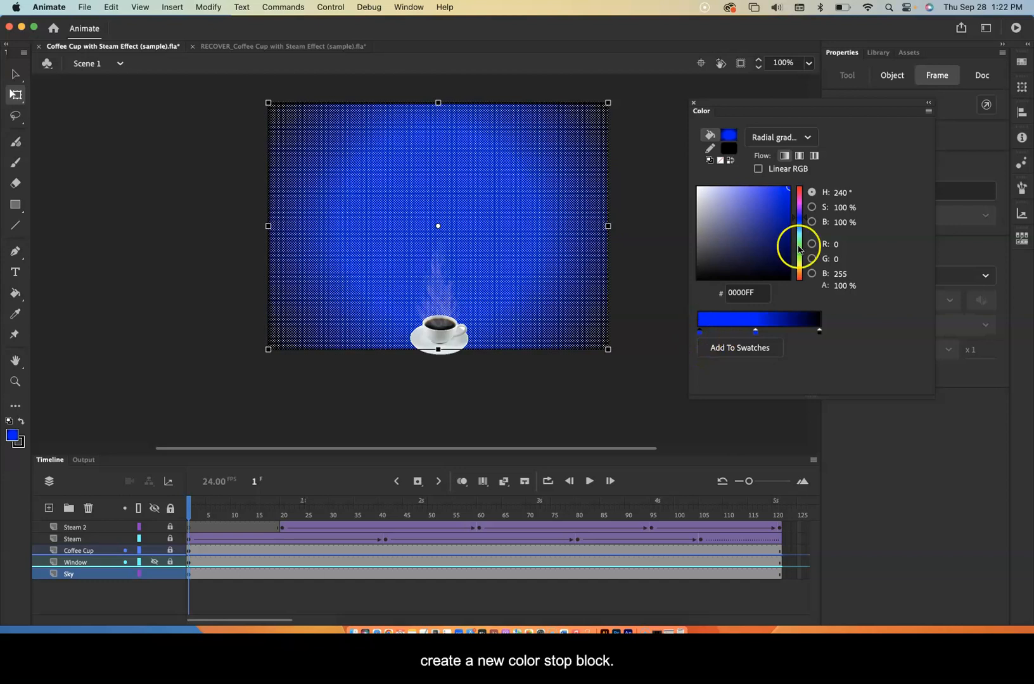
Color the sky gradient's starting stop pale warm yellow, F4E6BE, and deselect the shape
left_click(800, 265)
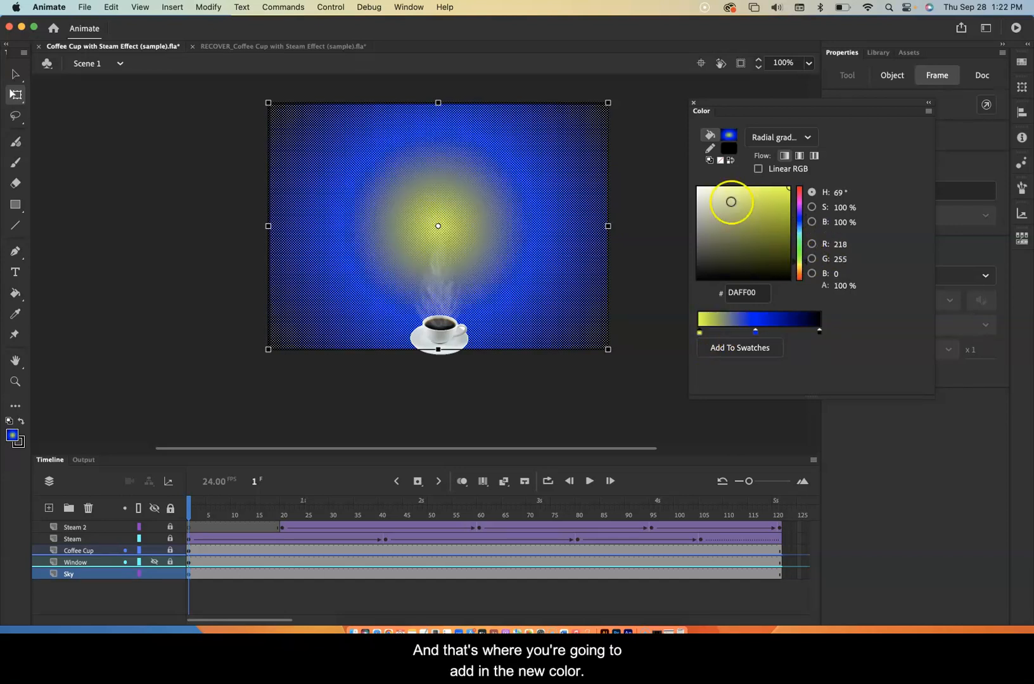
left_click(718, 193)
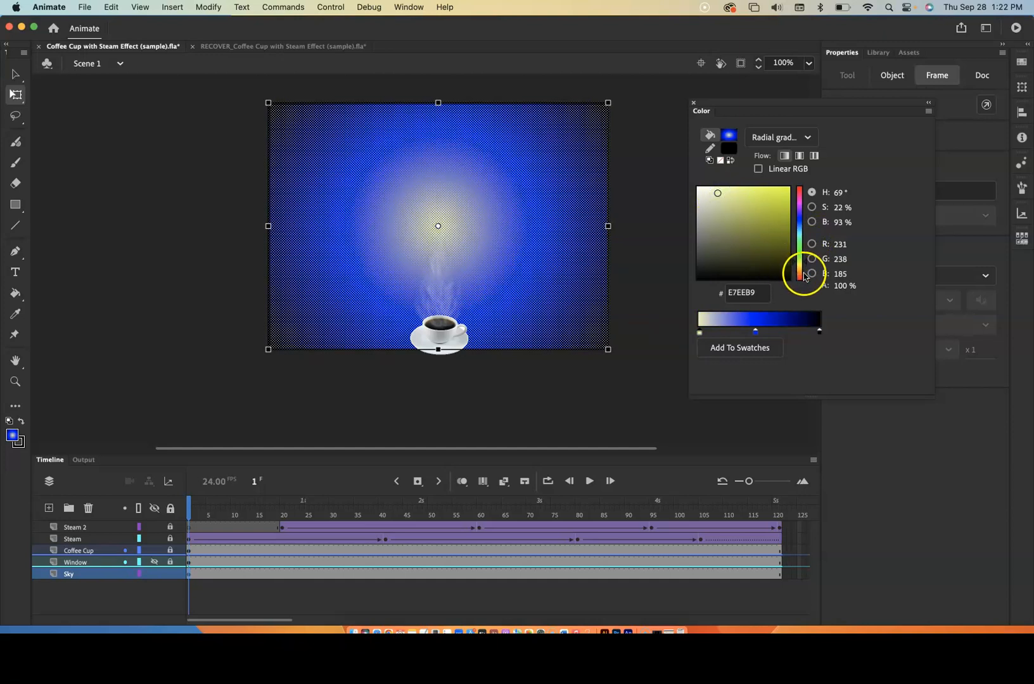
left_click(799, 271)
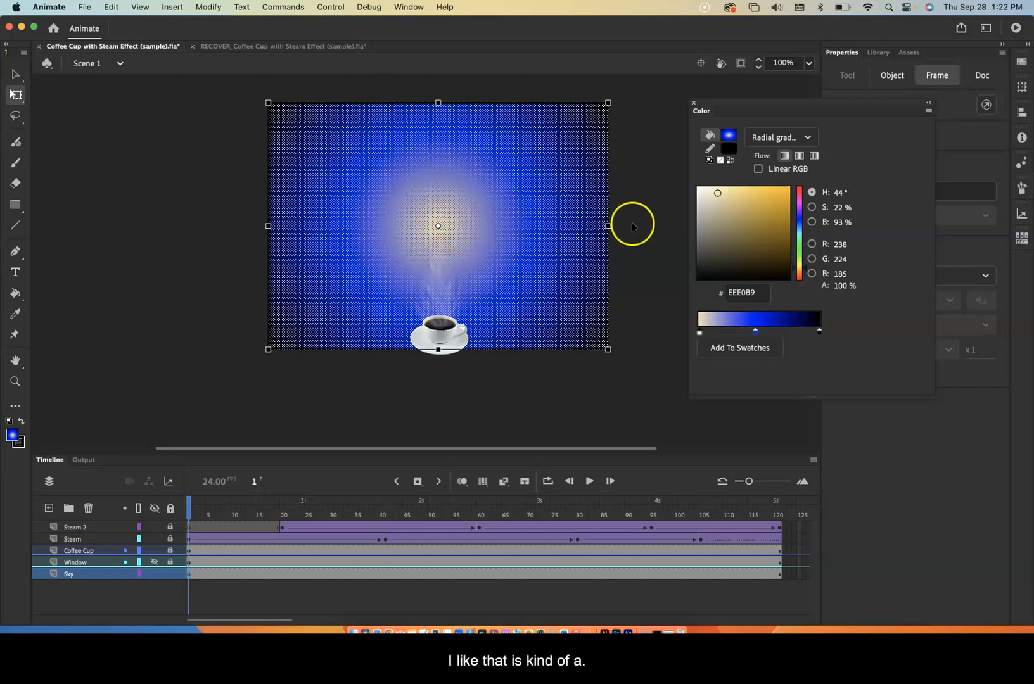
left_click(716, 190)
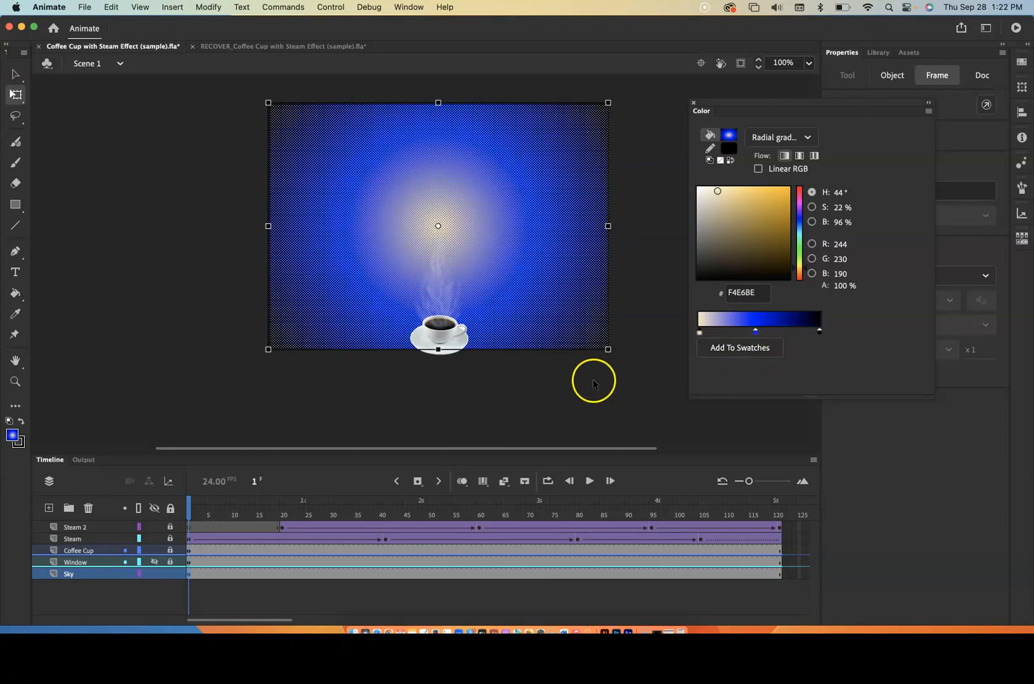
left_click(586, 398)
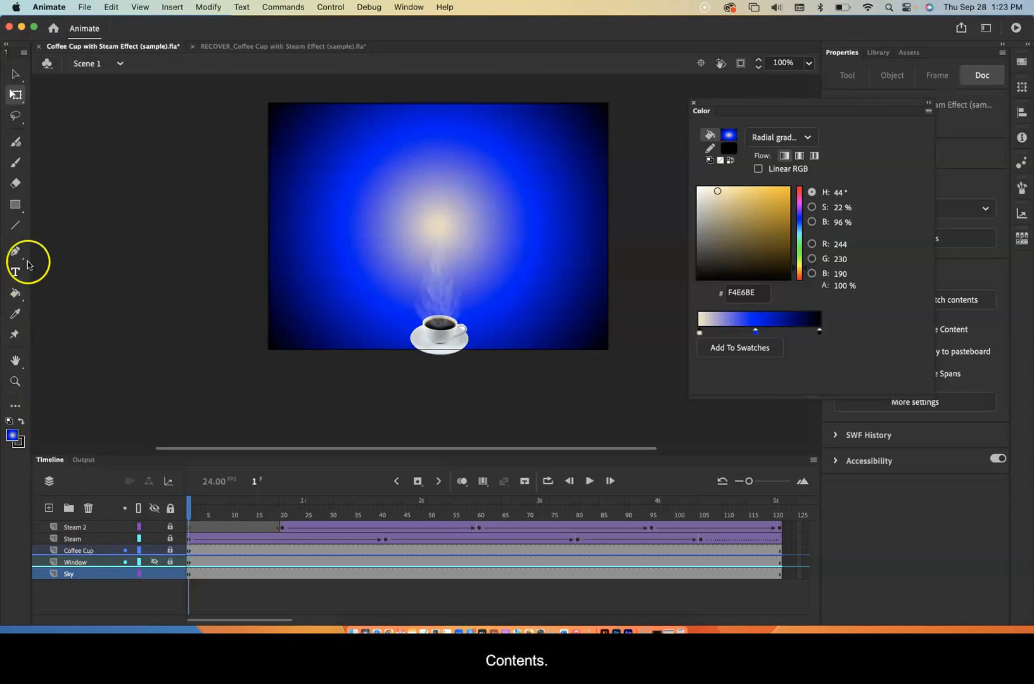
Activate the Gradient Transform tool and select the sky shape to bring up its radial gradient handles
left_click(14, 210)
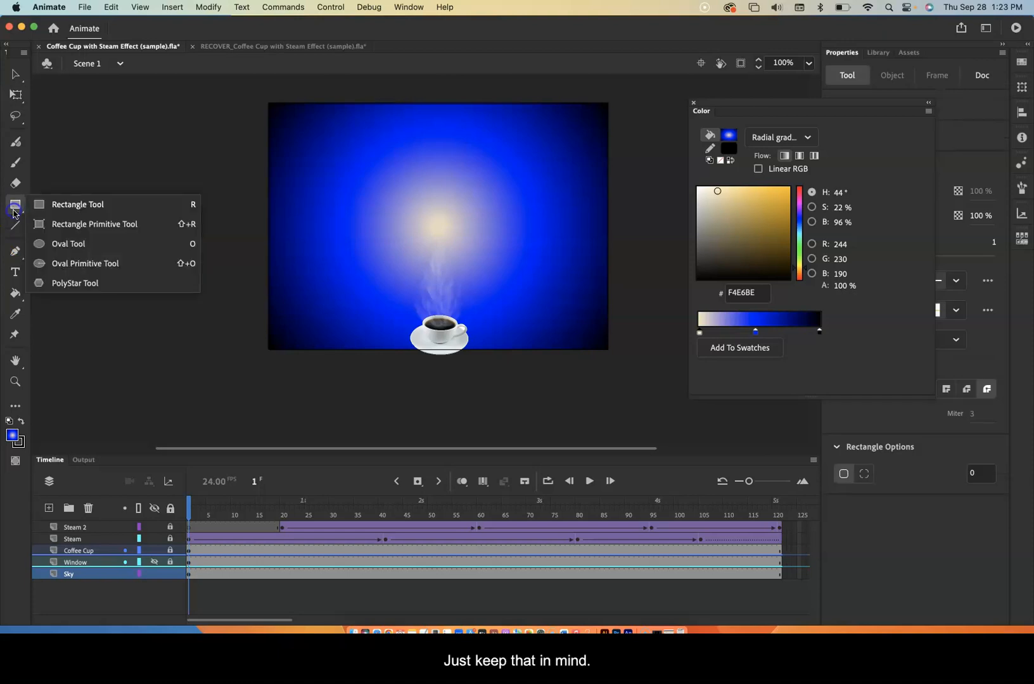
left_click(16, 293)
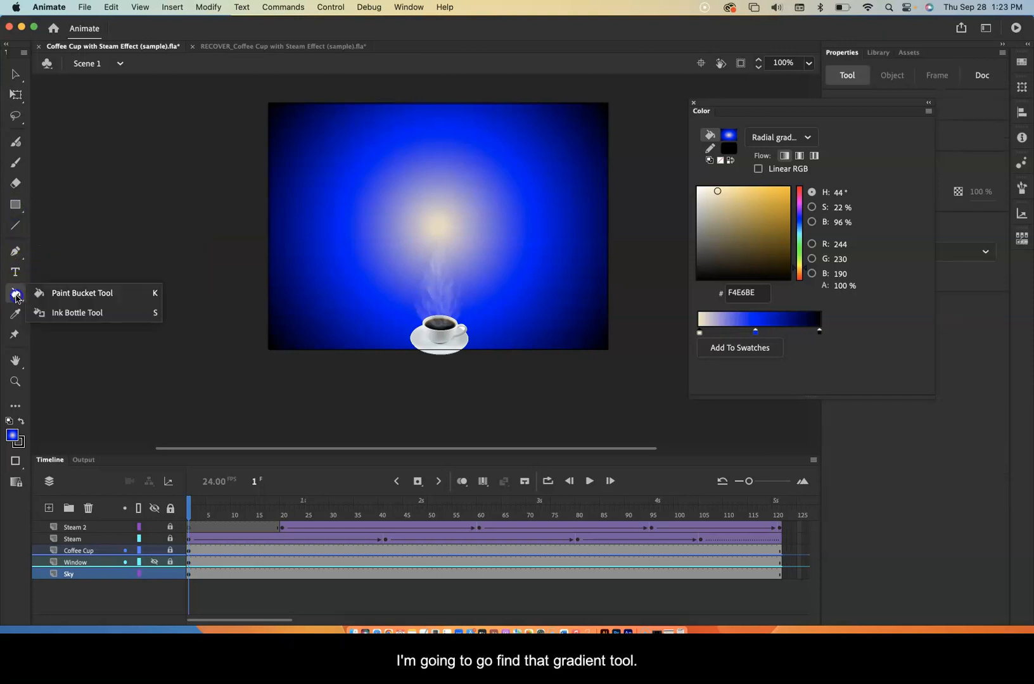
left_click(16, 296)
left_click(16, 94)
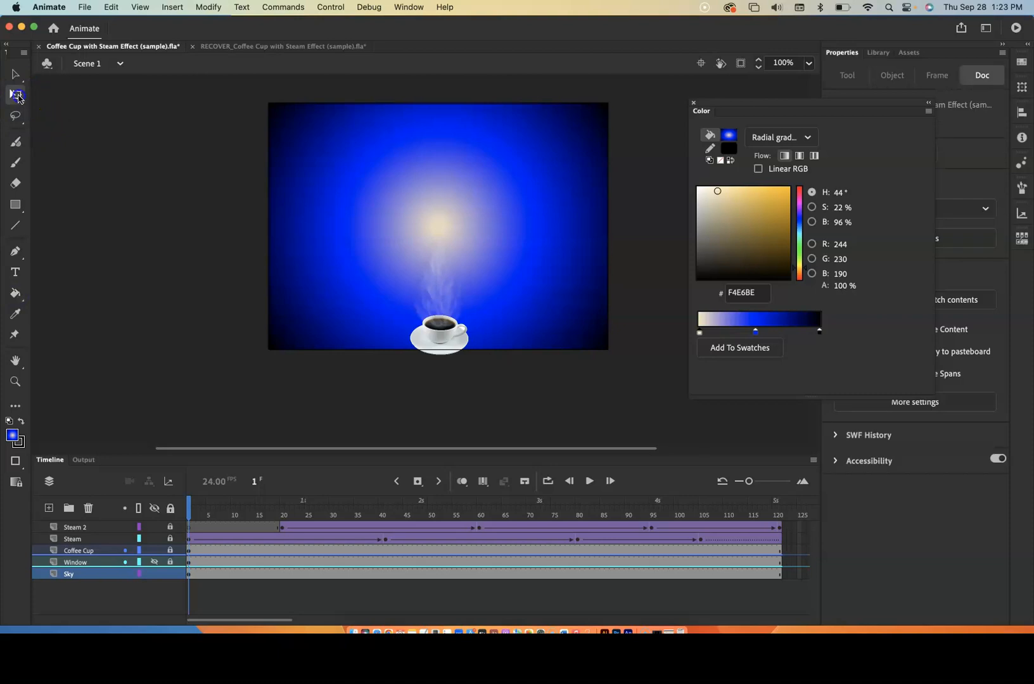
left_click(64, 119)
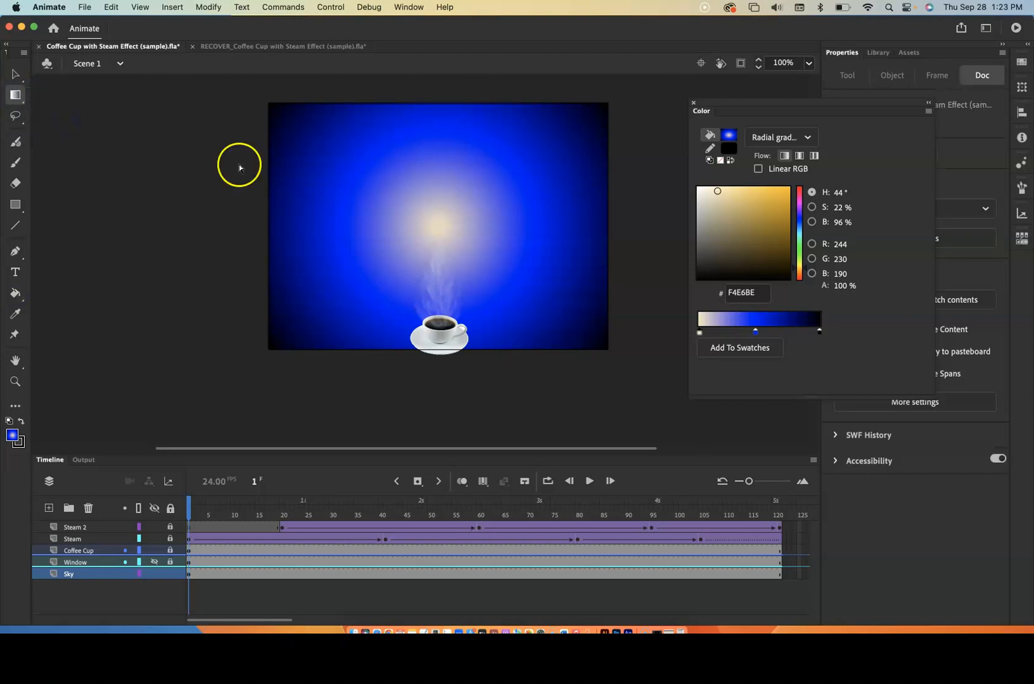
left_click(376, 255)
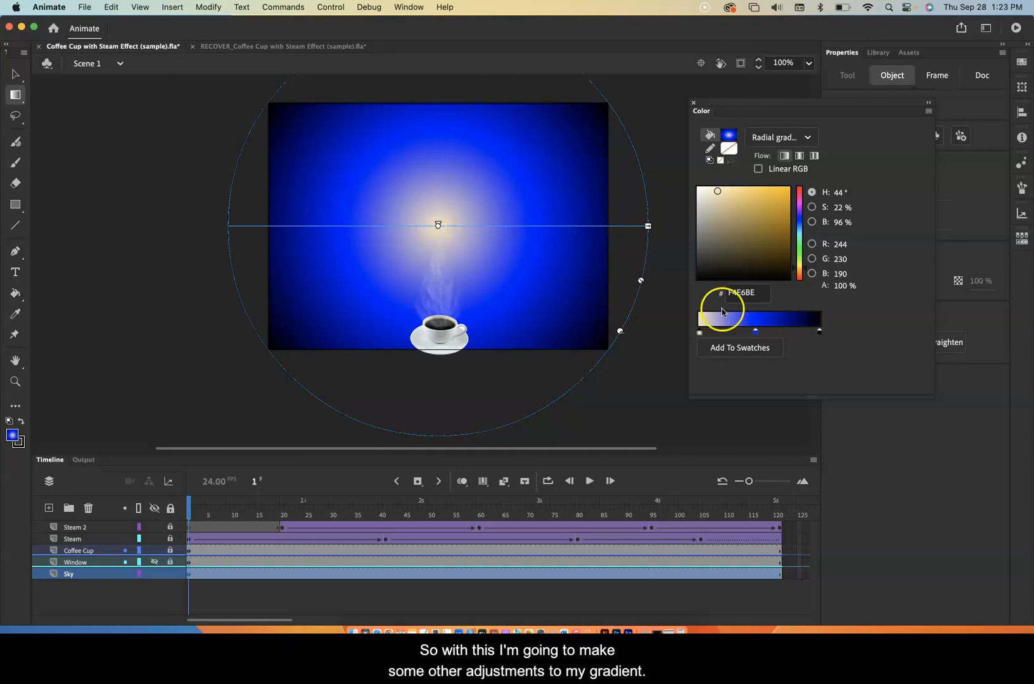
Fine-tune the sky gradient's blue stop to slightly past the middle of the ramp and shrink the gradient circle slightly
left_click_drag(755, 332, 768, 334)
left_click(699, 332)
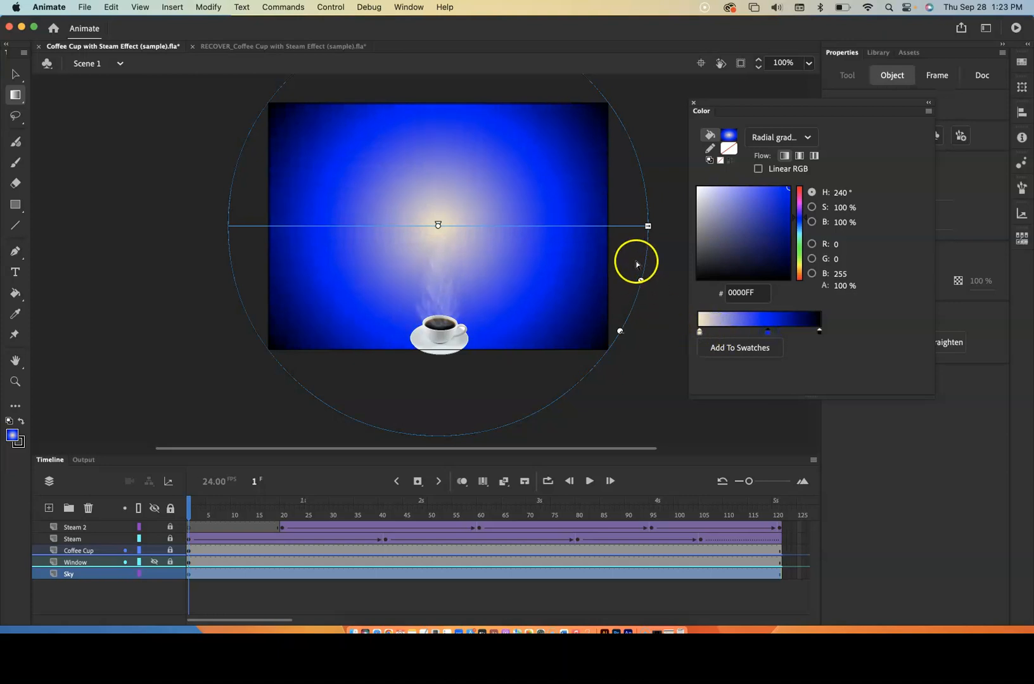
mouse_move(648, 226)
left_mouse_down()
mouse_move(633, 226)
mouse_move(647, 226)
left_mouse_up()
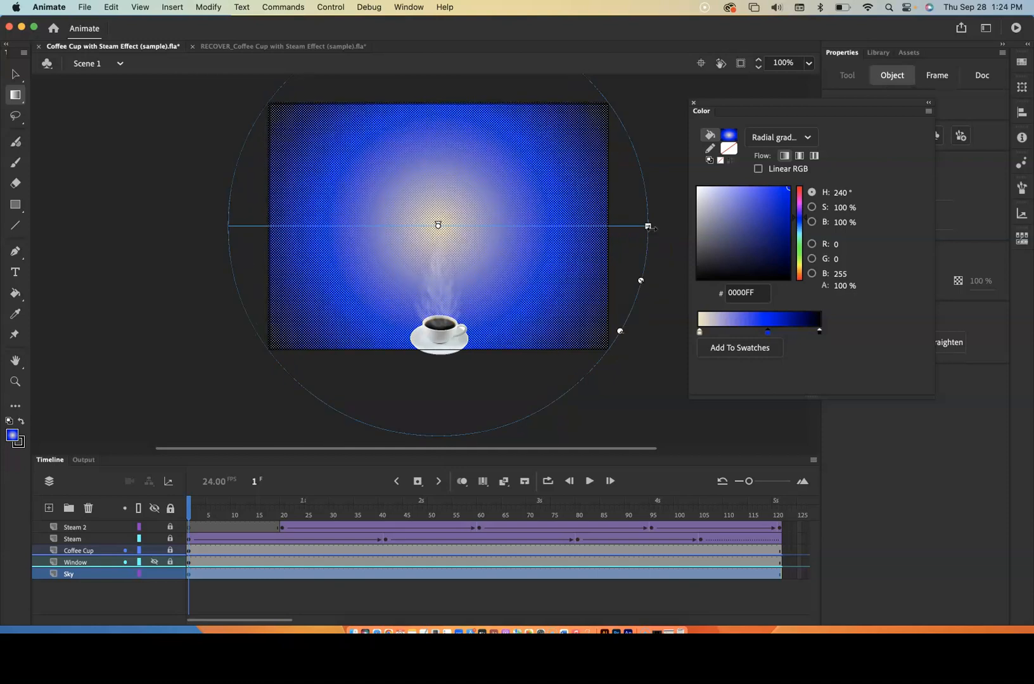
left_click(652, 384)
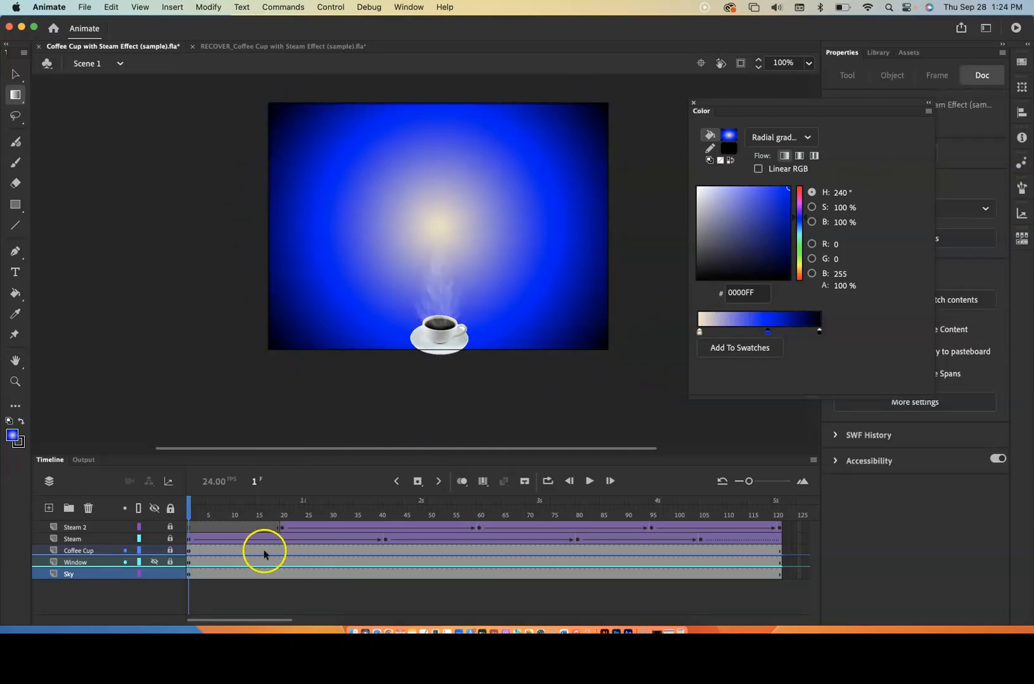
left_click(452, 265)
mouse_move(767, 333)
left_mouse_down()
mouse_move(753, 336)
mouse_move(780, 336)
left_mouse_up()
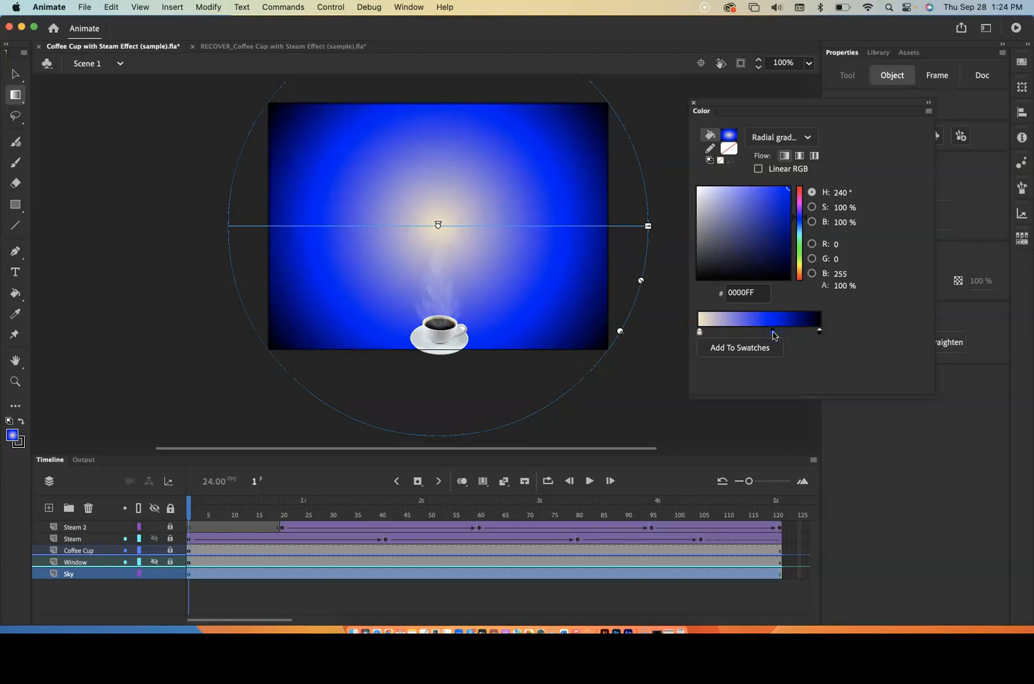
left_click_drag(768, 335, 767, 335)
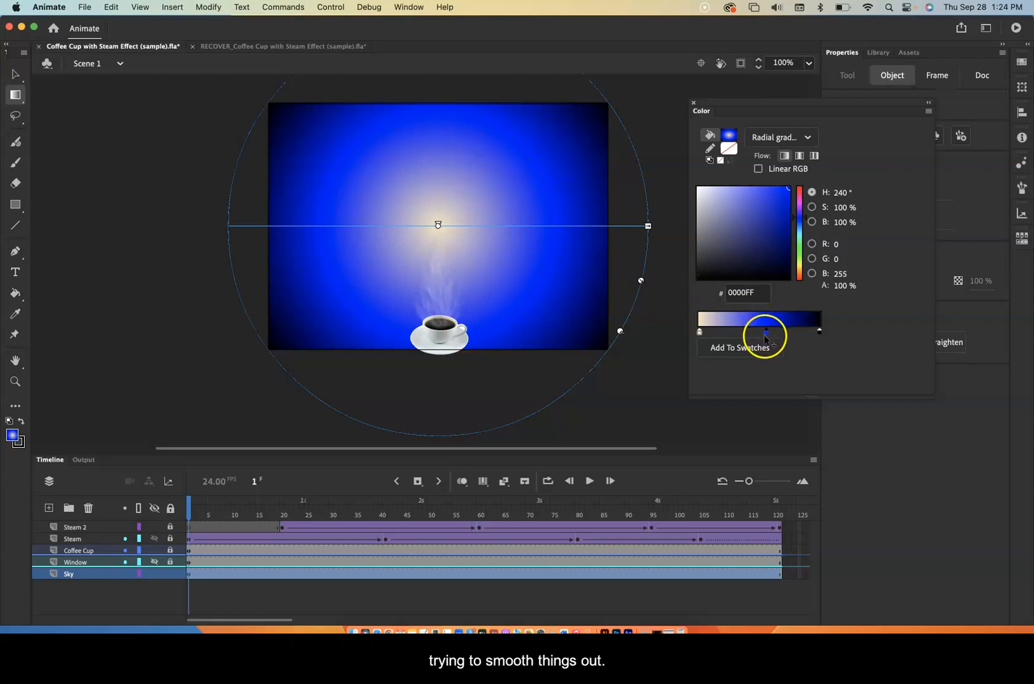
left_click_drag(766, 334, 758, 334)
left_click(818, 332)
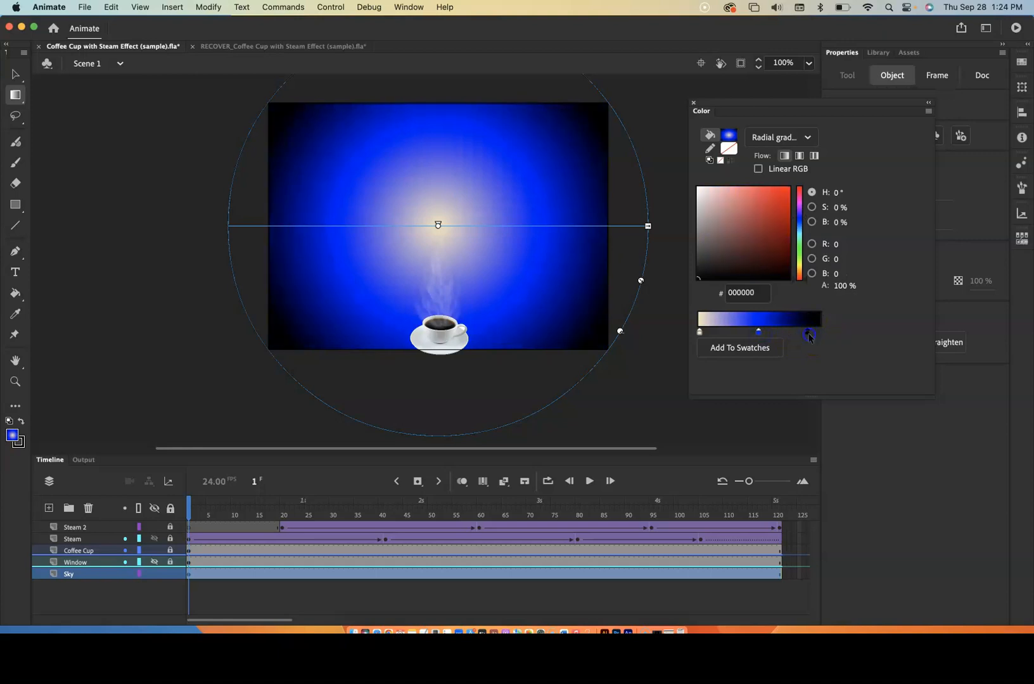
left_click_drag(760, 332, 763, 334)
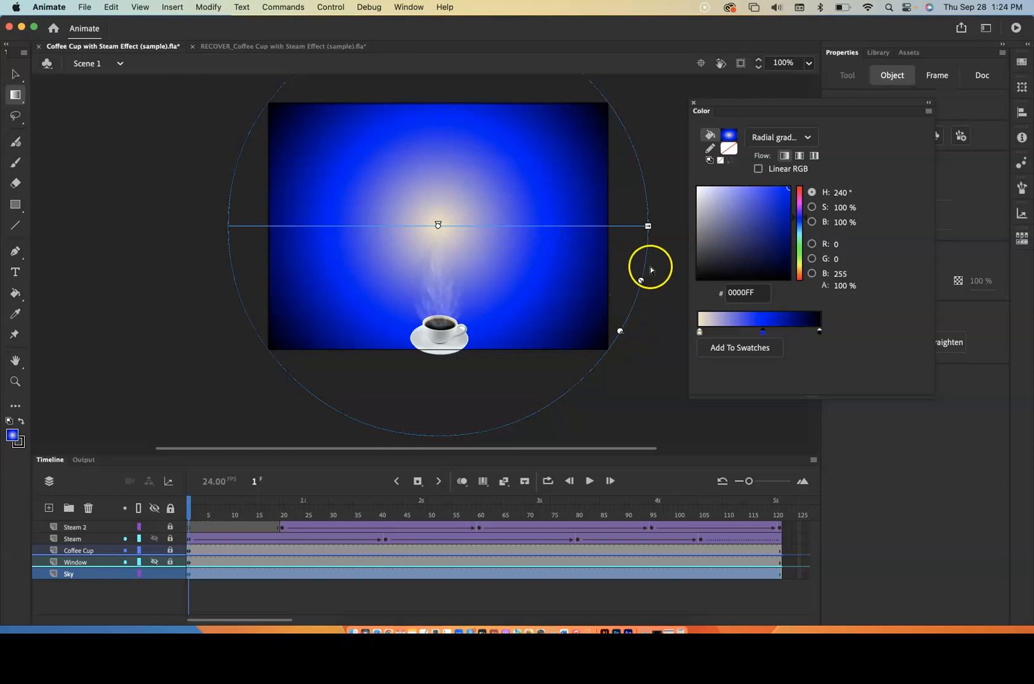
mouse_move(641, 281)
left_mouse_down()
mouse_move(687, 301)
mouse_move(604, 285)
mouse_move(638, 285)
left_mouse_up()
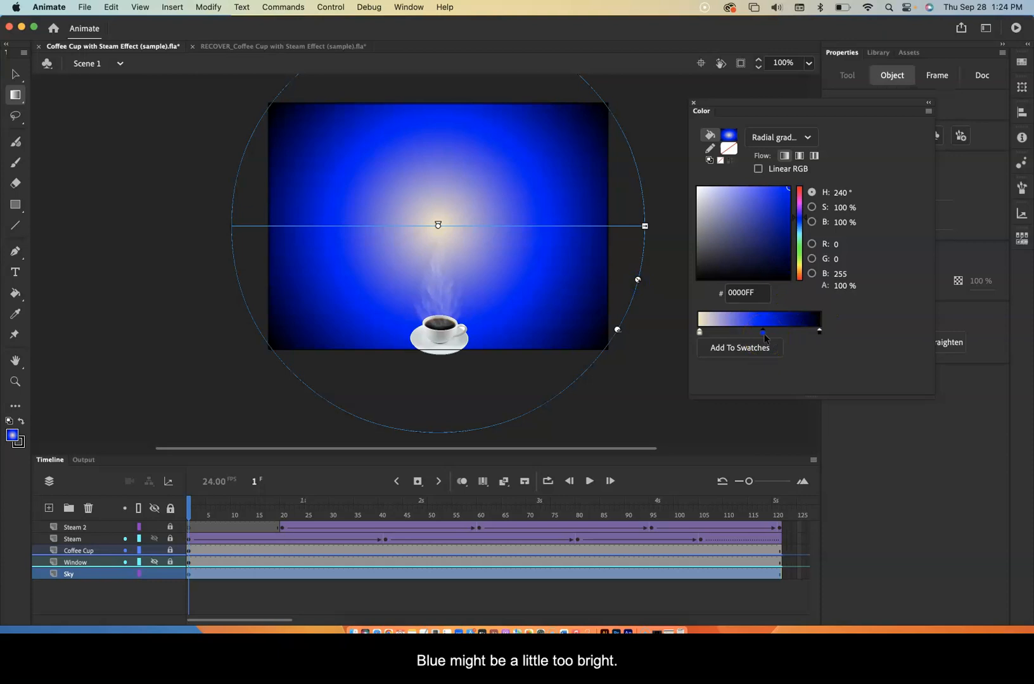
Recolor the gradient's blue stop to the softer blue 2E2EB4 and nudge the stop slightly outward
left_click_drag(781, 269, 777, 225)
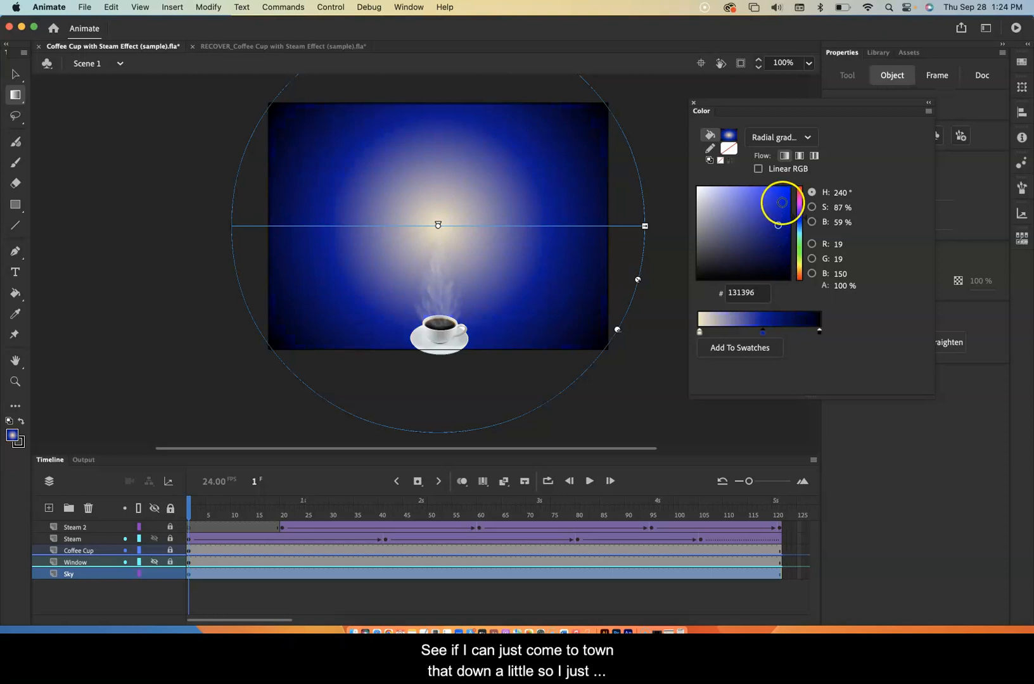
left_click(762, 335)
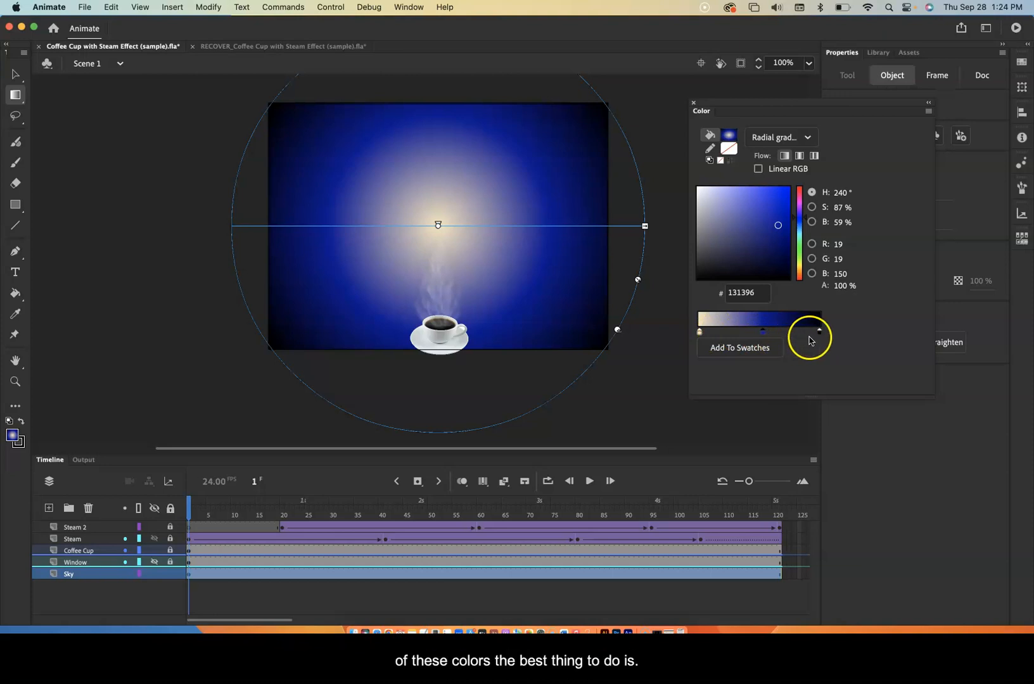
left_click(763, 337)
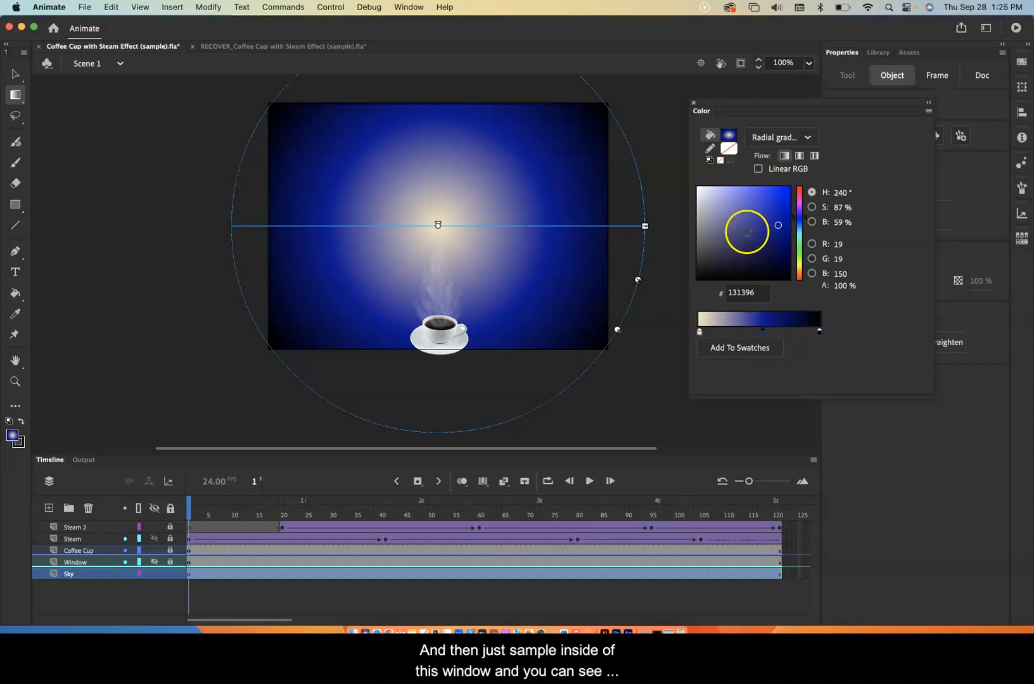
left_click(746, 230)
left_click(725, 207)
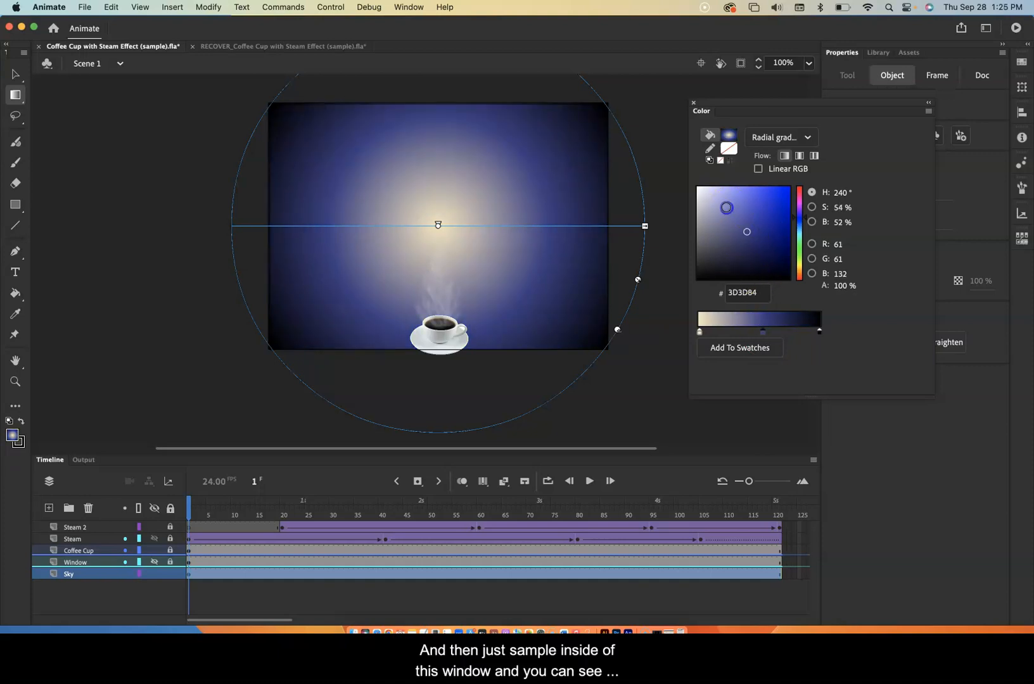
left_click(759, 235)
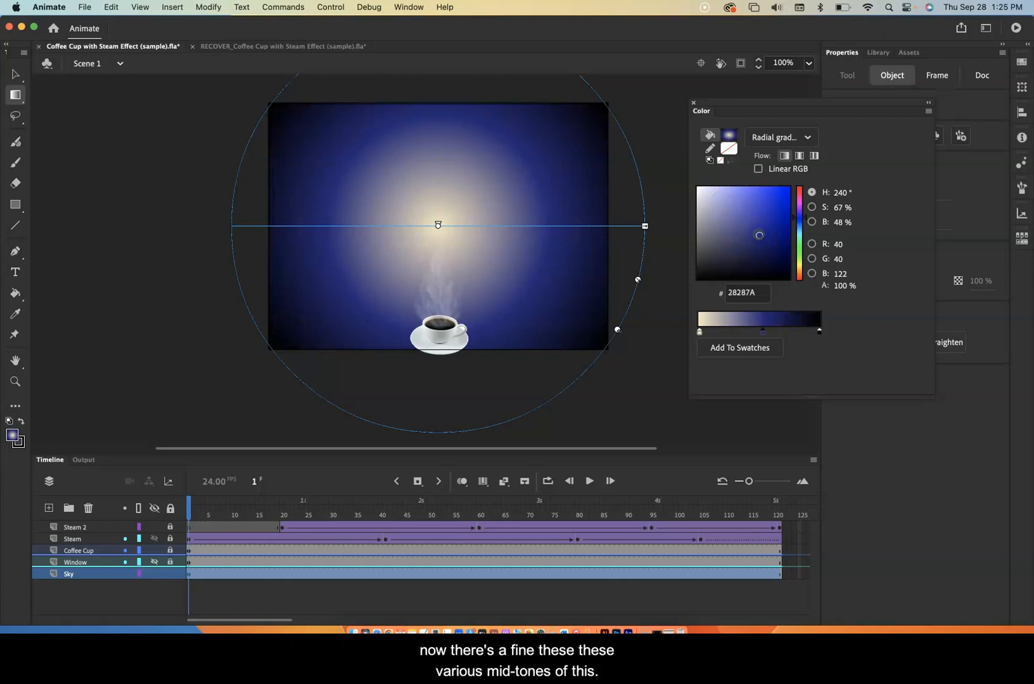
left_click(762, 221)
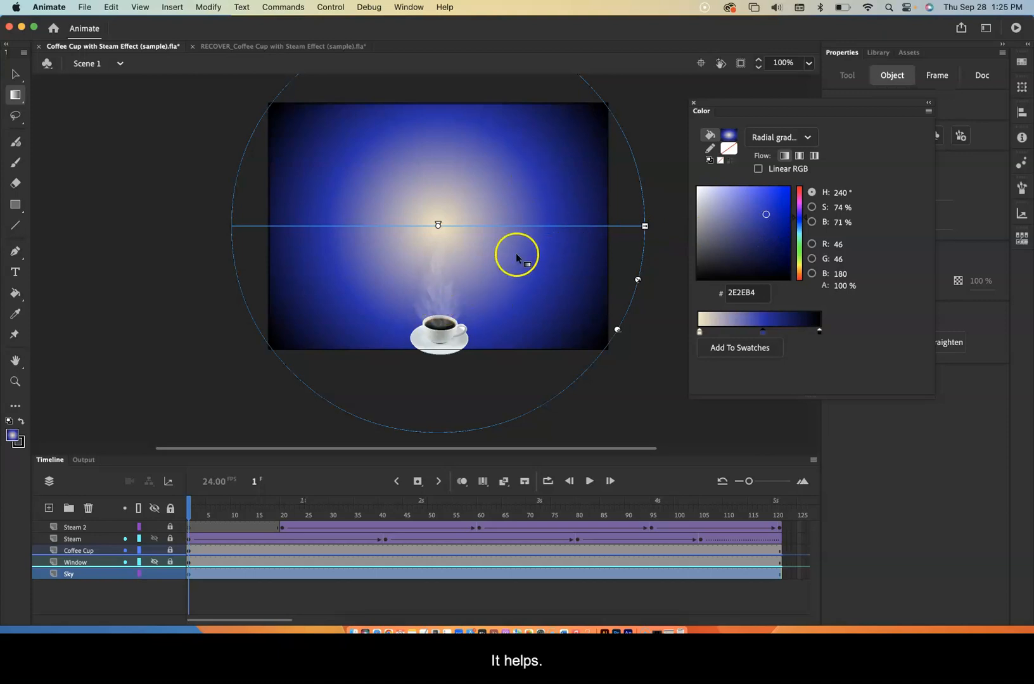
left_click_drag(759, 340, 766, 337)
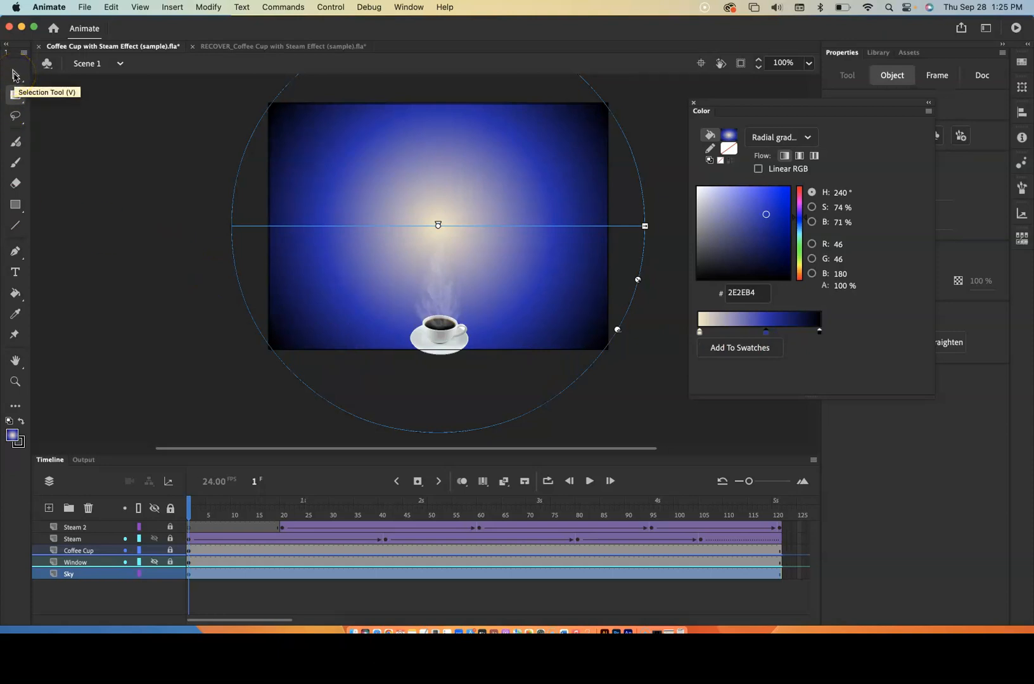
Try shifting the whole sky gradient by its centre point with the Gradient Transform tool
left_click(15, 75)
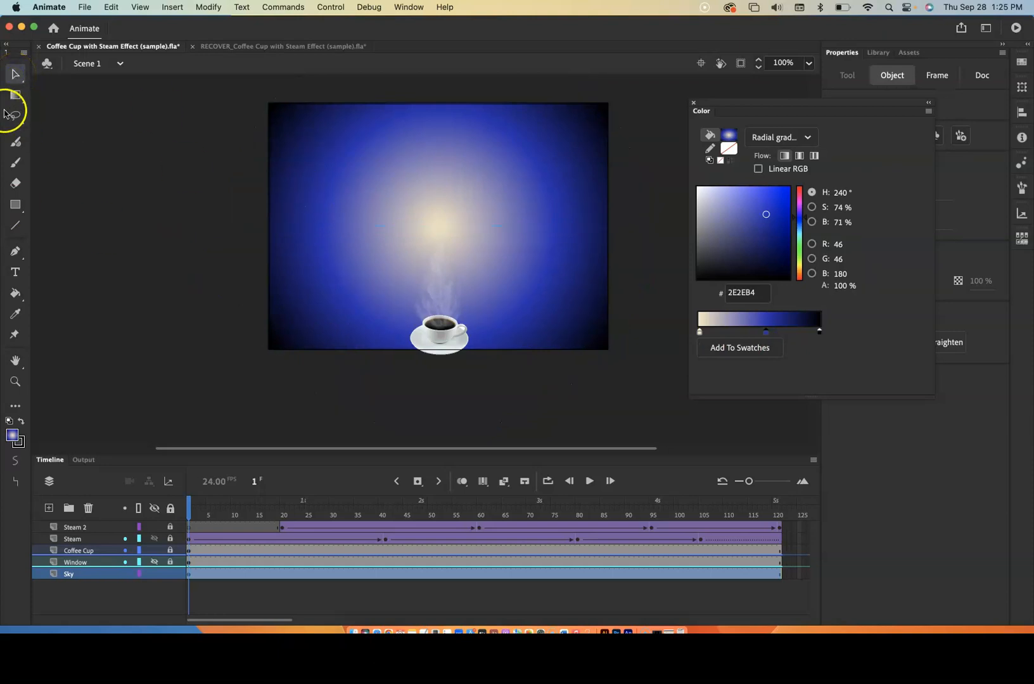
left_click(15, 95)
mouse_move(439, 224)
left_mouse_down()
mouse_move(435, 281)
mouse_move(435, 227)
left_mouse_up()
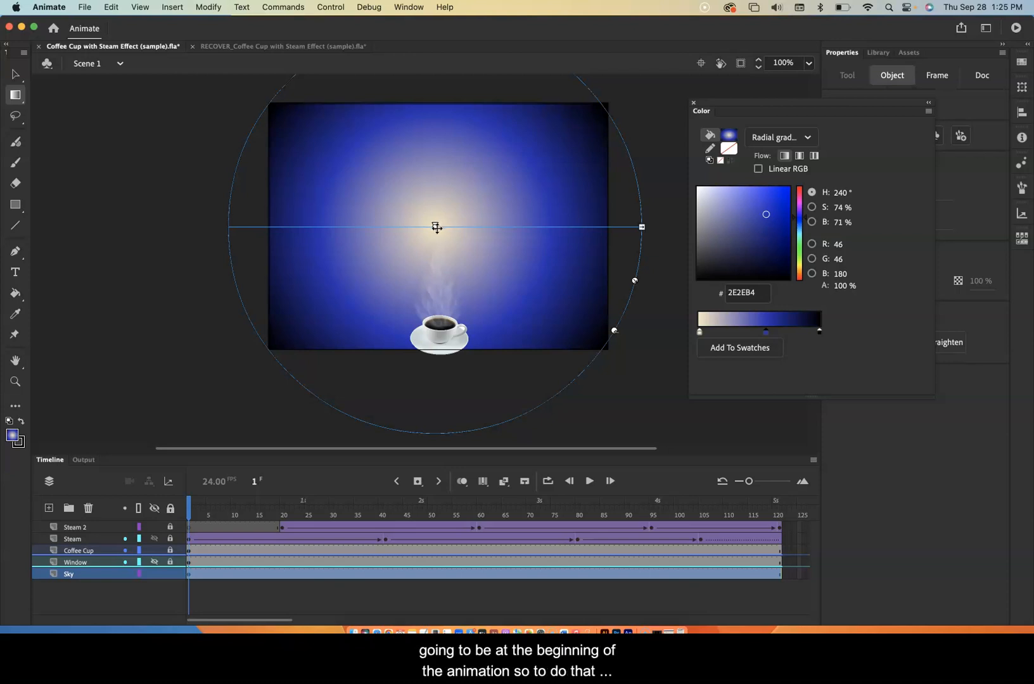
left_click(435, 226)
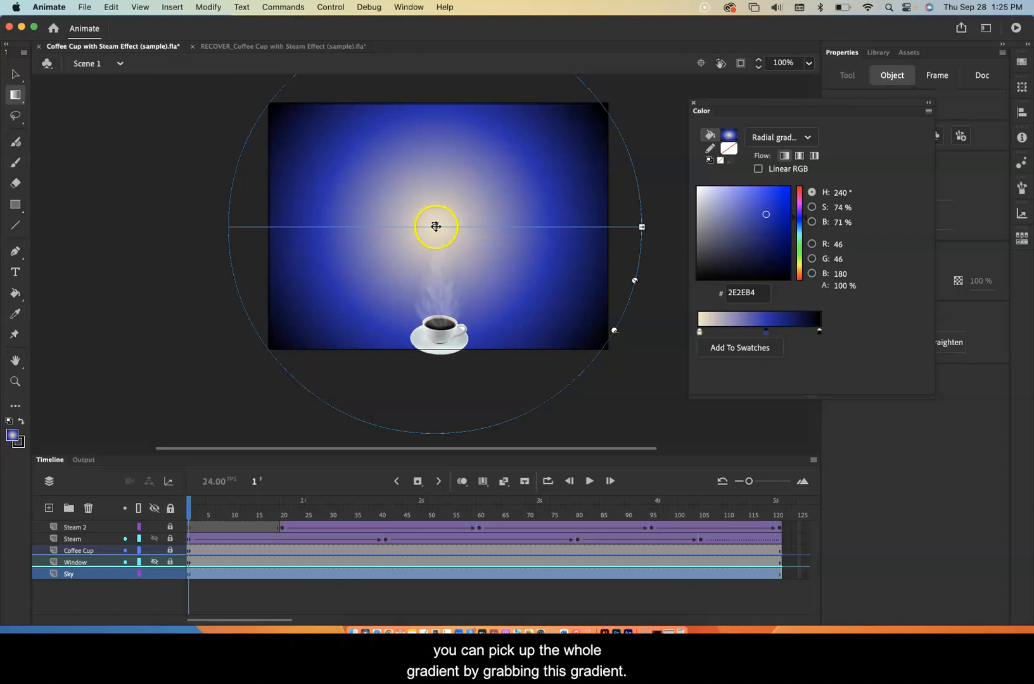
mouse_move(435, 226)
left_mouse_down()
mouse_move(440, 314)
mouse_move(441, 219)
mouse_move(443, 228)
left_mouse_up()
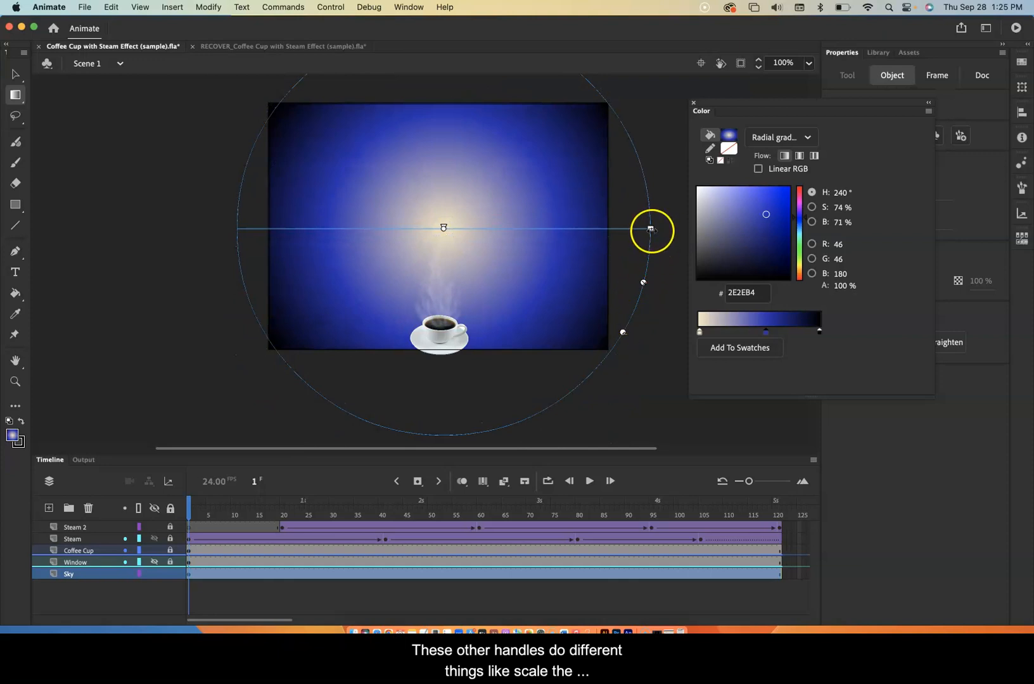
Scale the sky gradient down to a smaller circle and move its centre just below the stage's lower edge
left_click_drag(644, 285, 605, 274)
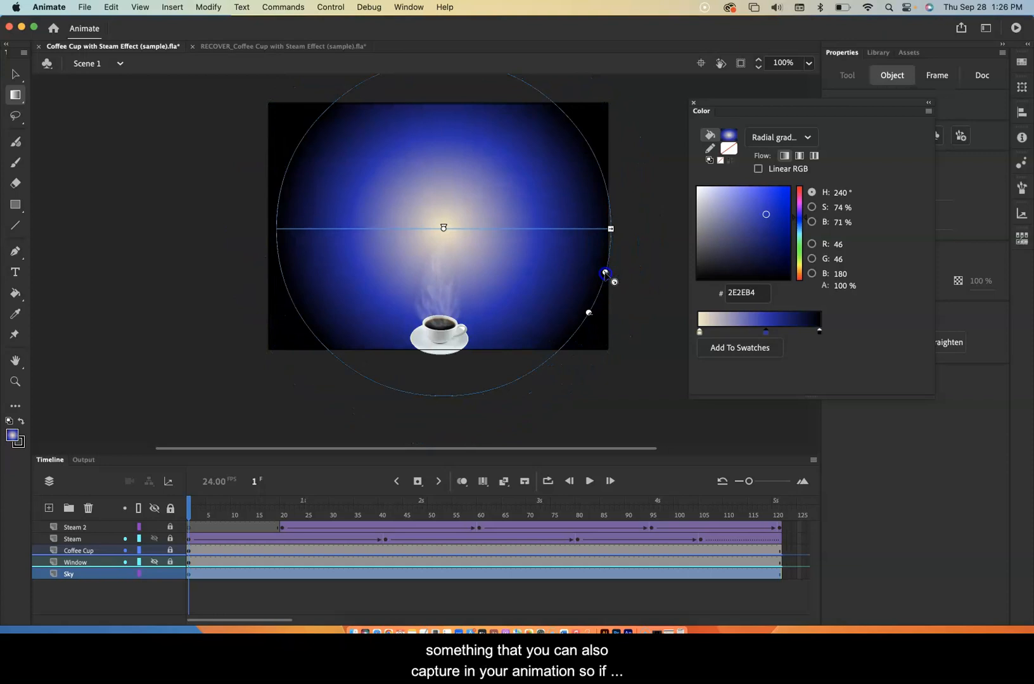
left_click_drag(445, 227, 442, 367)
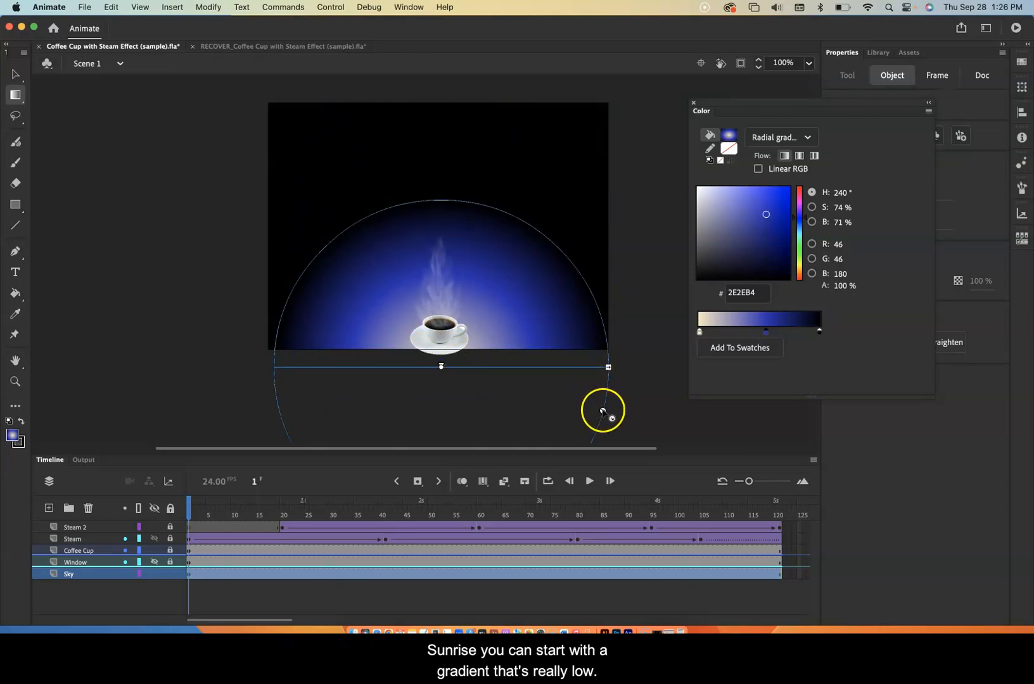
left_click_drag(602, 411, 559, 397)
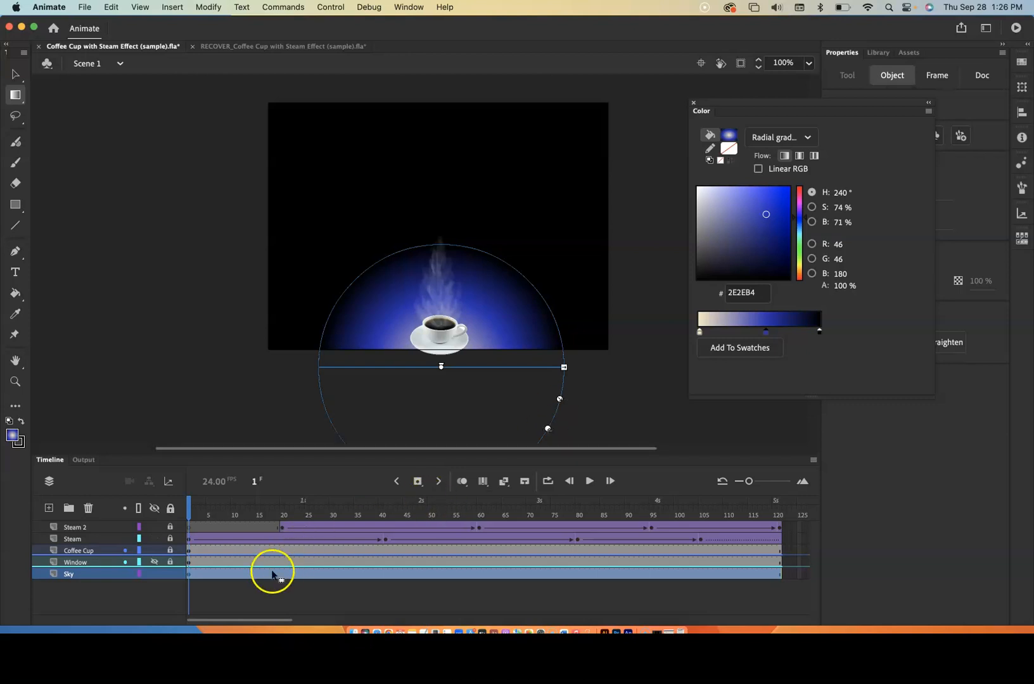
Show the Window layer and lower the sky gradient until only a faint blue glow remains above the sill at frame 1
left_click(155, 551)
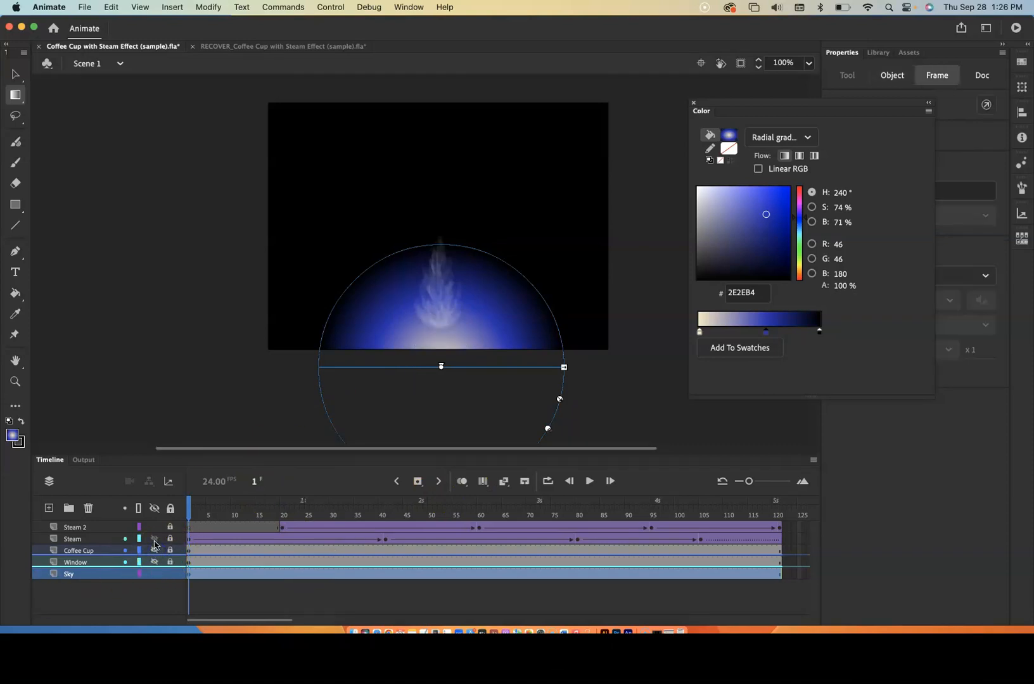
left_click(155, 551)
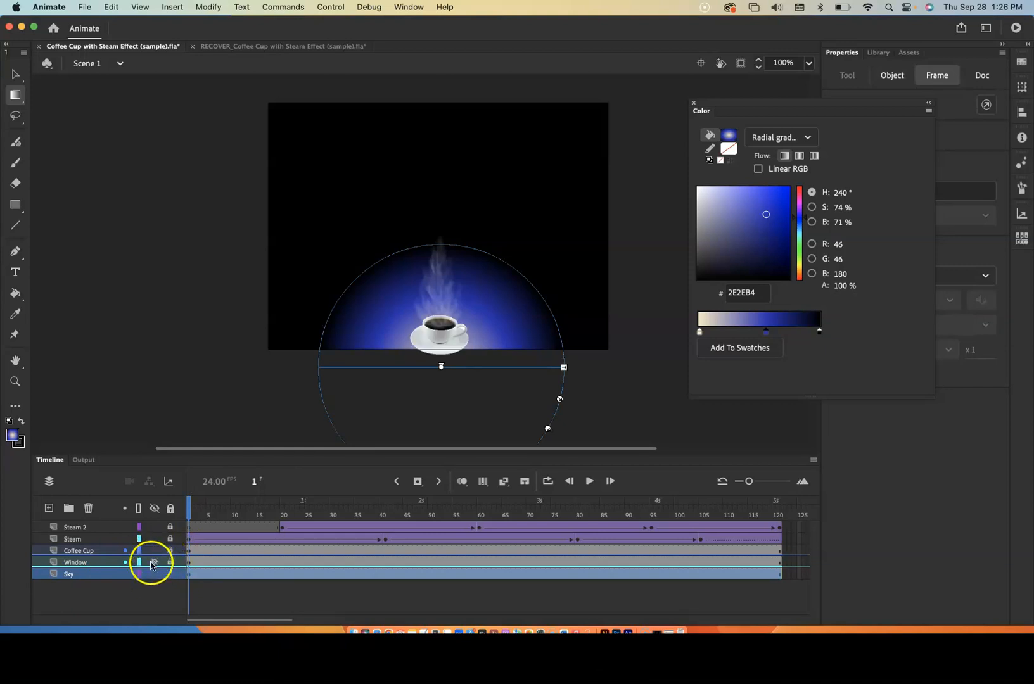
left_click(155, 561)
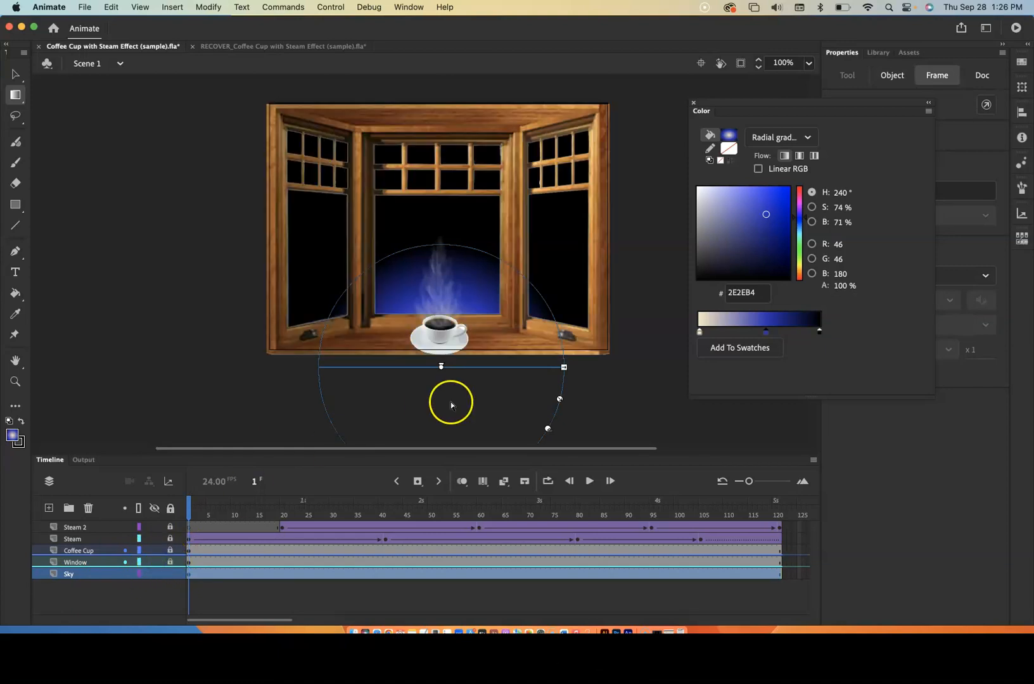
left_click_drag(442, 367, 442, 405)
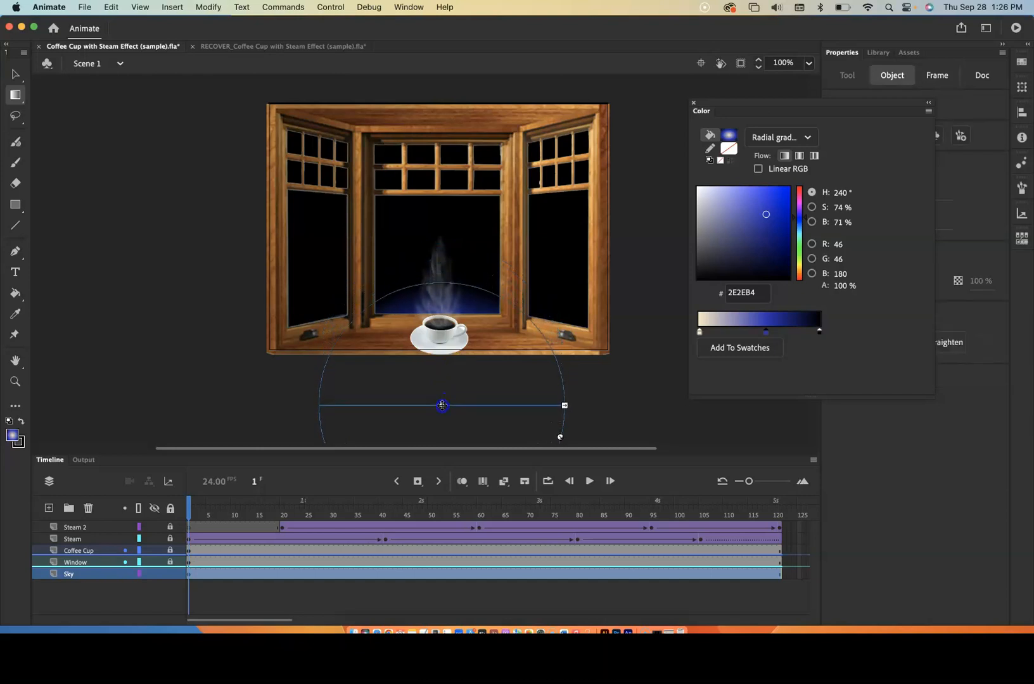
left_click(190, 507)
mouse_move(189, 507)
left_mouse_down()
mouse_move(386, 519)
mouse_move(189, 526)
left_mouse_up()
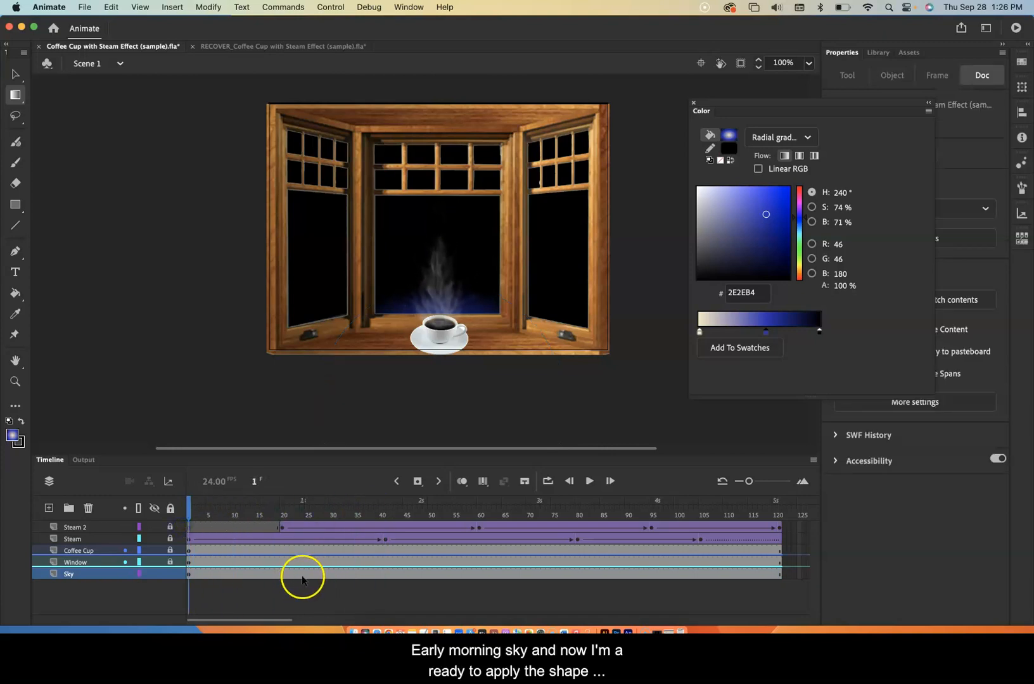
Create a shape tween on the Sky layer's frame span
left_click(357, 574)
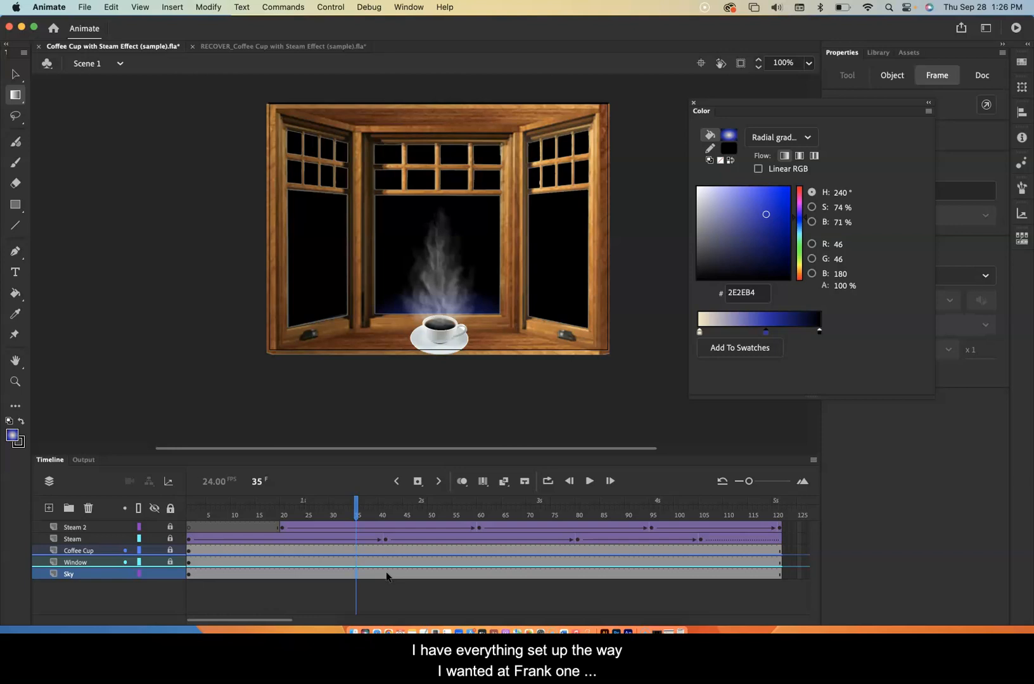
right_click(387, 574)
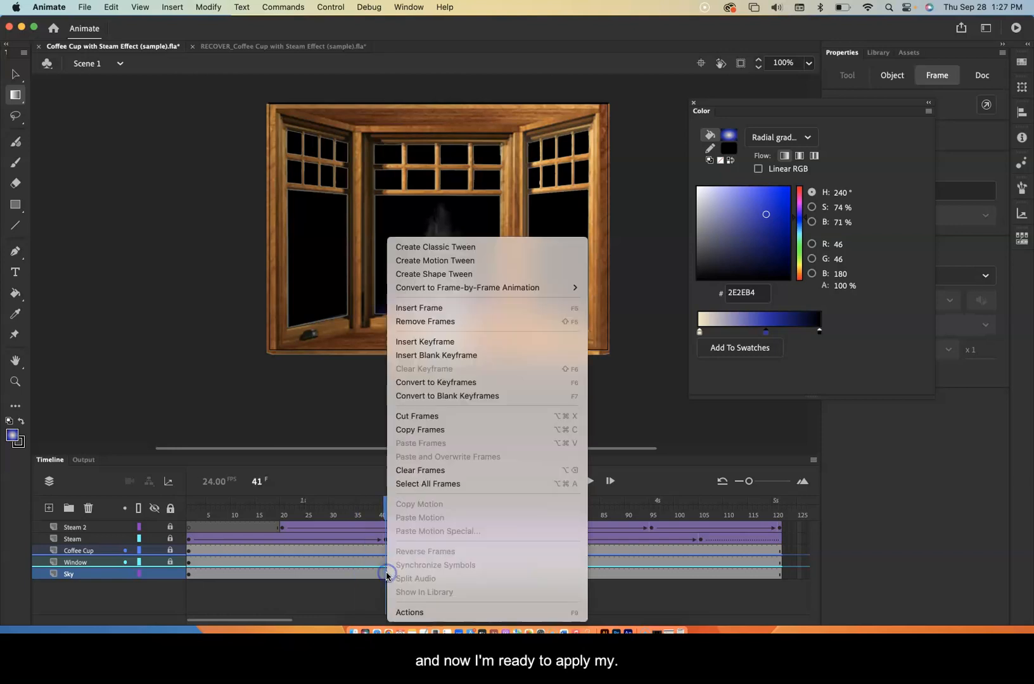
left_click(397, 274)
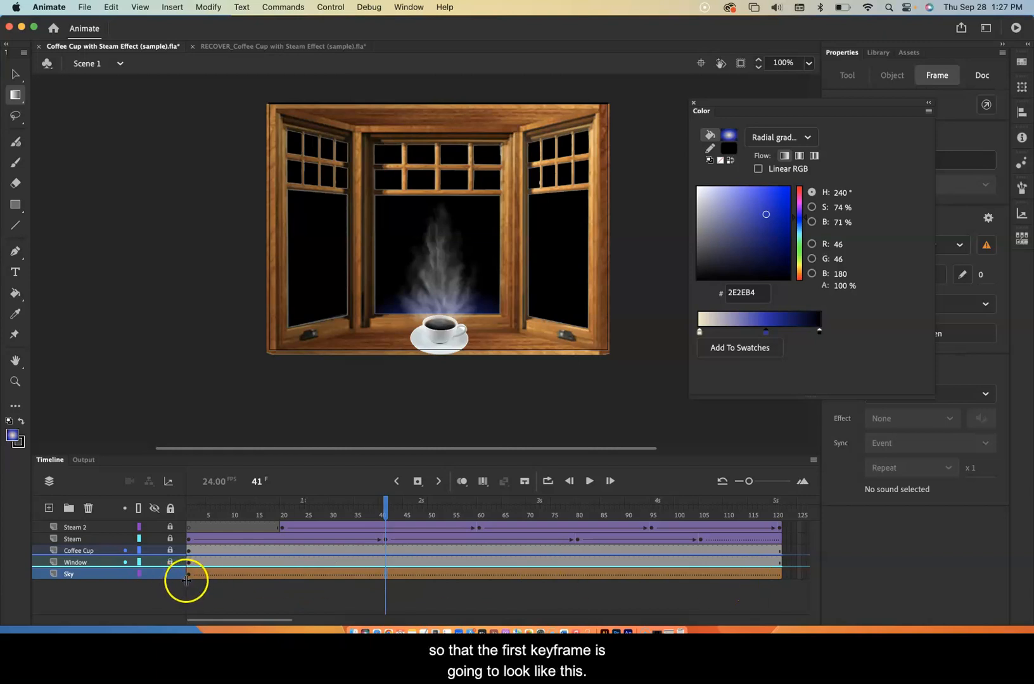
Insert a keyframe at frame 121 of the Sky layer, the end of its shape tween
left_click(188, 575)
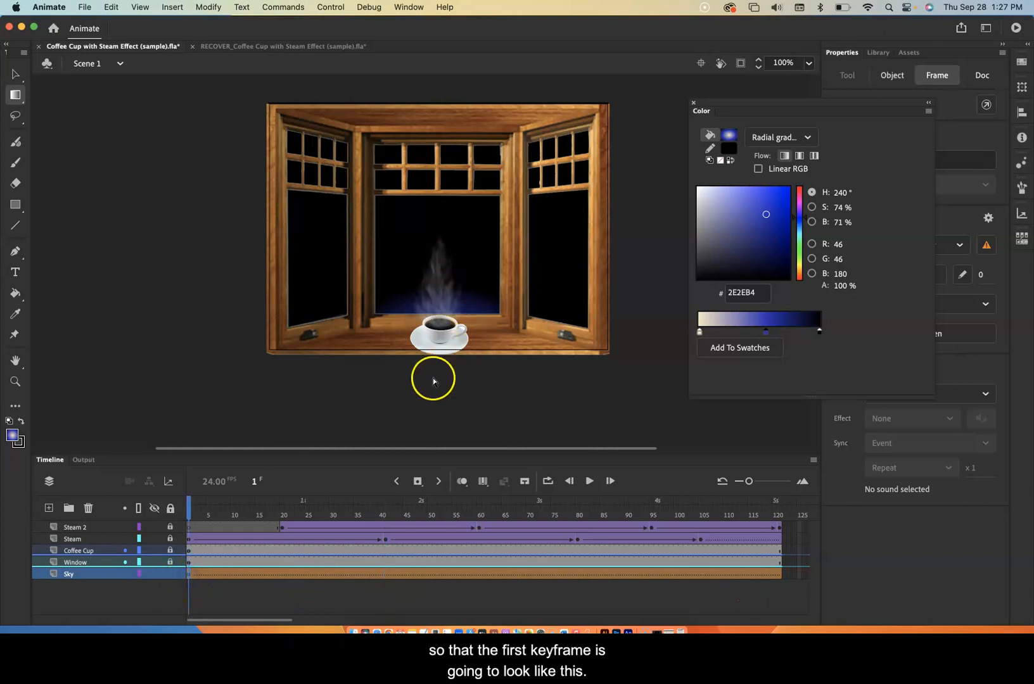
left_click_drag(188, 506, 690, 577)
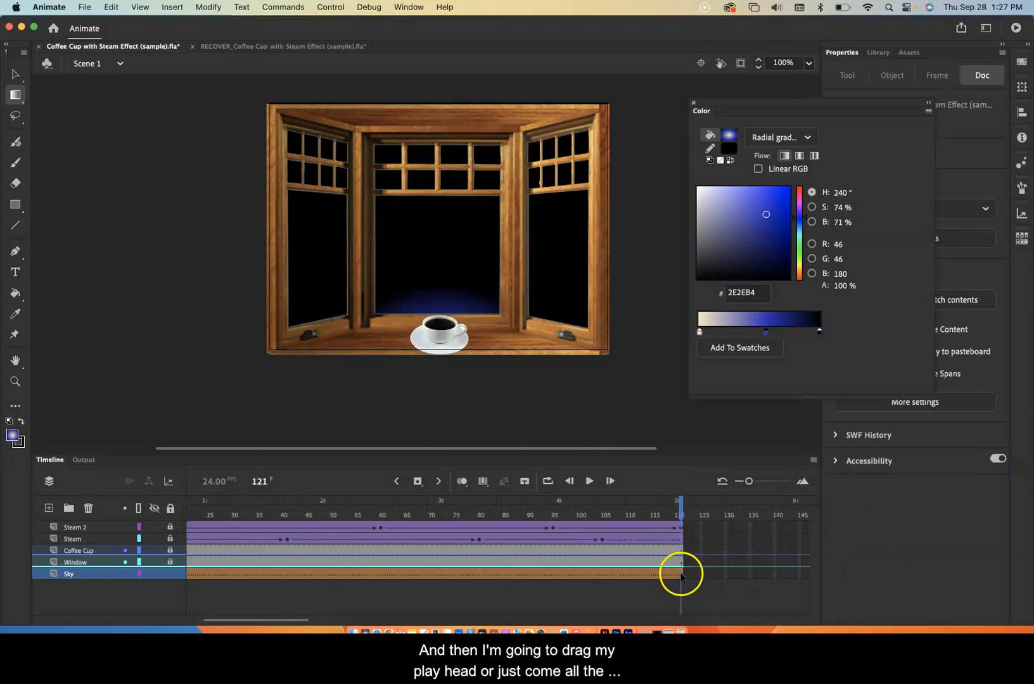
left_click(681, 574)
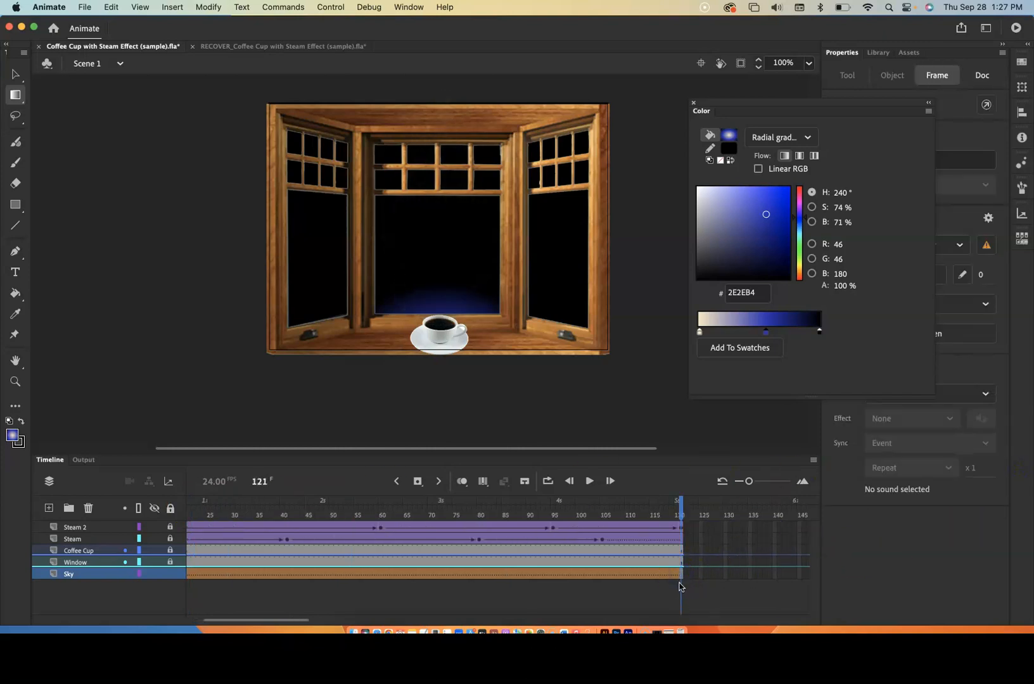
key("F6")
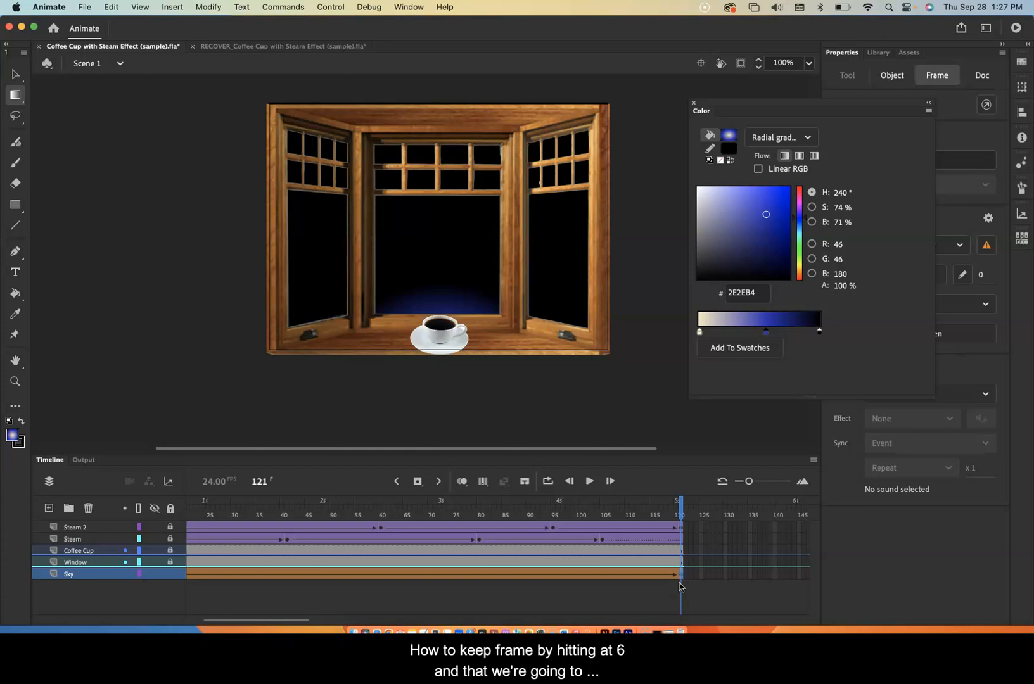
At frame 121, raise the sky gradient's centre into the upper half of the middle window and scale its circle up beyond the whole window
left_click(451, 296)
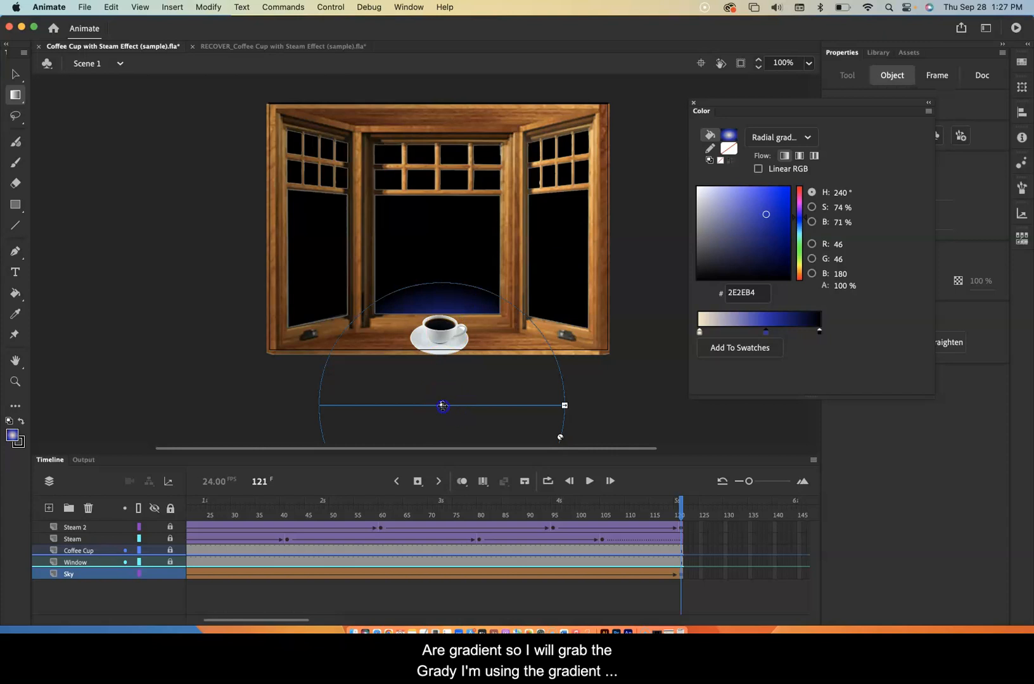
left_click_drag(442, 406, 442, 404)
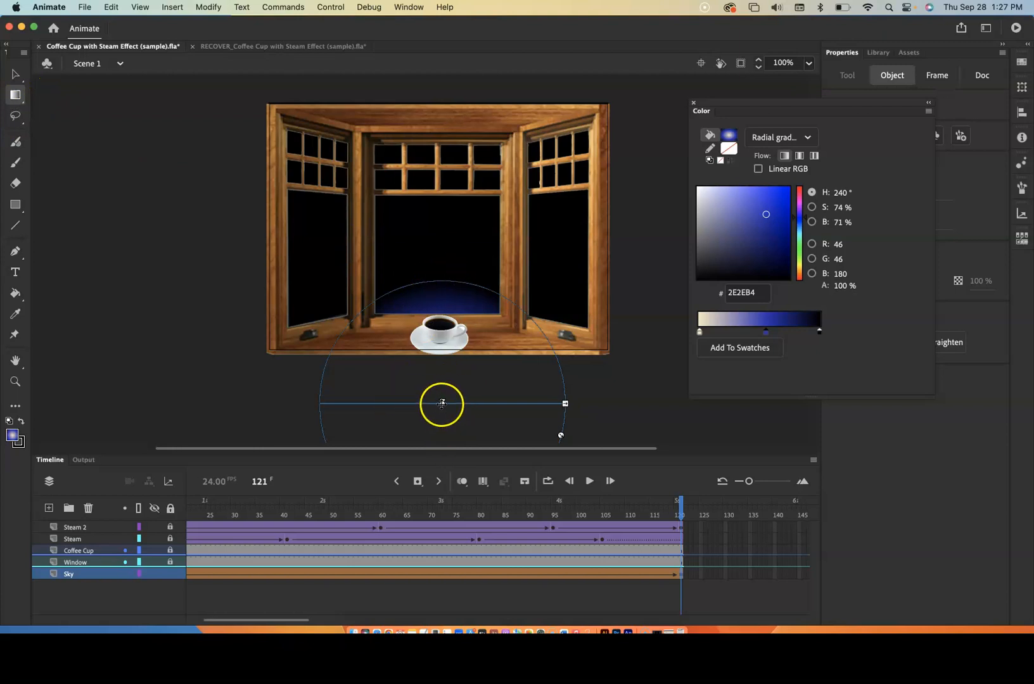
left_click_drag(442, 404, 444, 241)
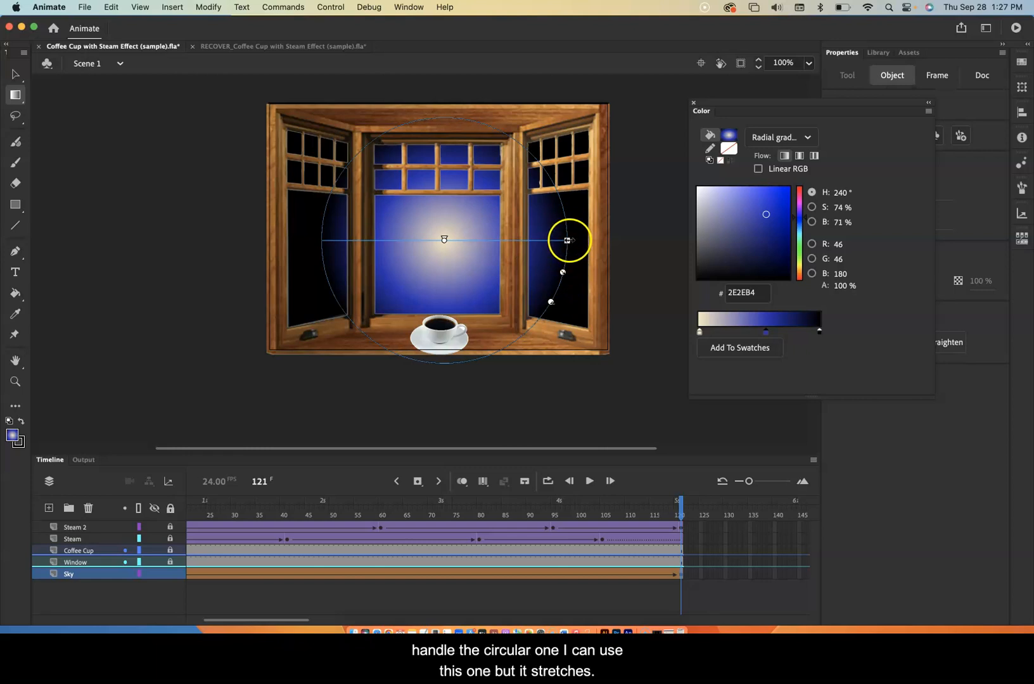
mouse_move(573, 240)
left_mouse_down()
mouse_move(648, 233)
mouse_move(582, 236)
left_mouse_up()
key("super+z")
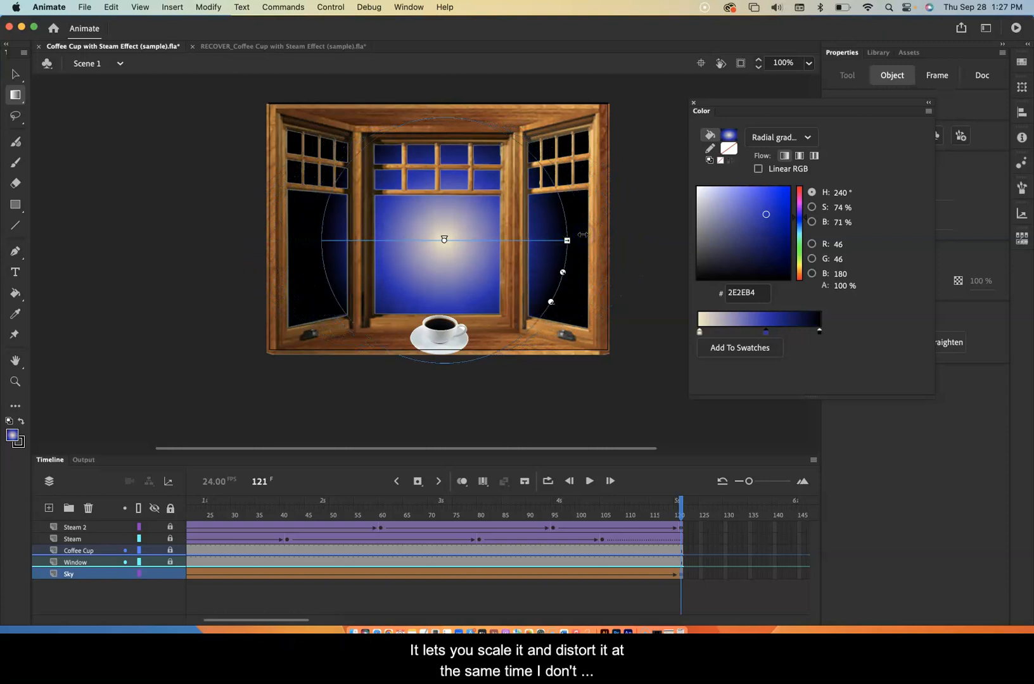
left_click_drag(563, 273, 686, 306)
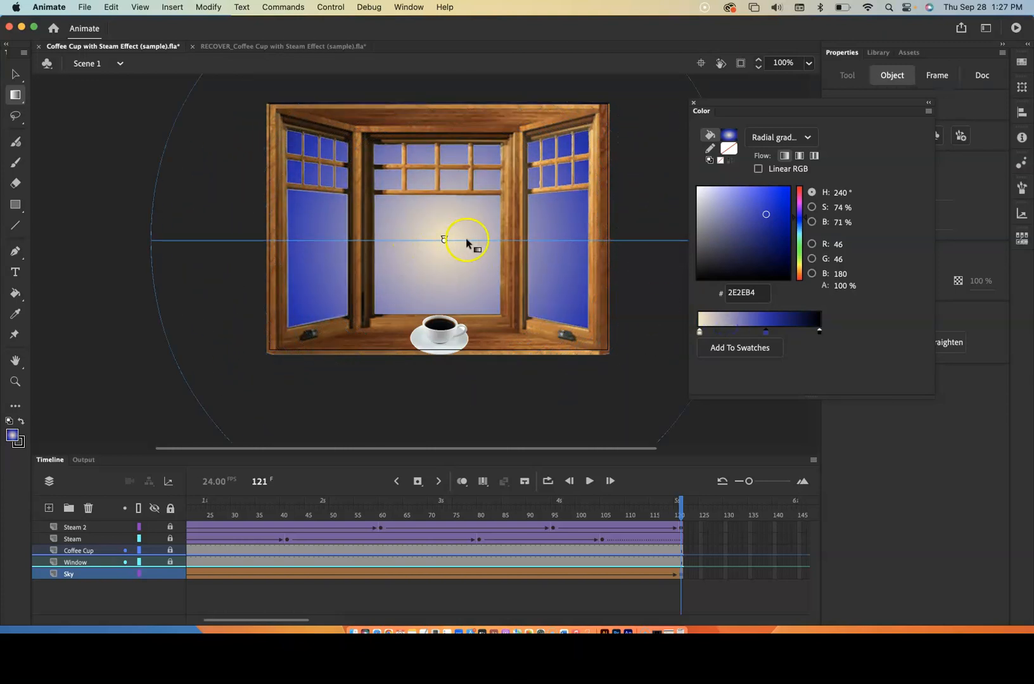
mouse_move(445, 242)
left_mouse_down()
mouse_move(443, 193)
mouse_move(444, 218)
left_mouse_up()
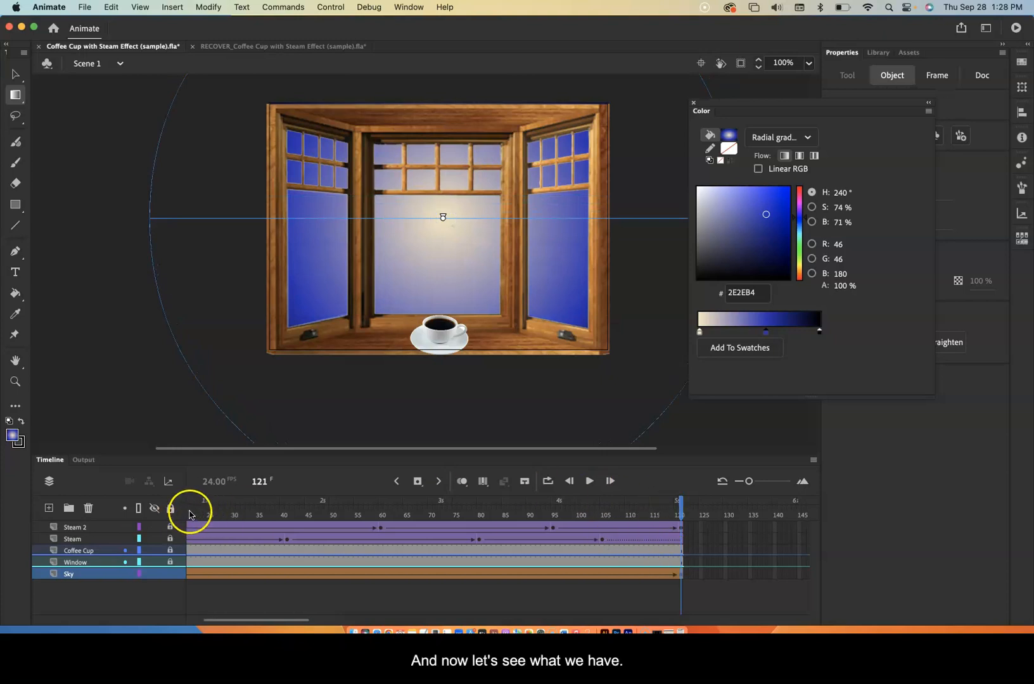
Play the animation from frame 1 to check the sunrise behind the steaming cup
left_click(190, 504)
left_click_drag(179, 513, 176, 513)
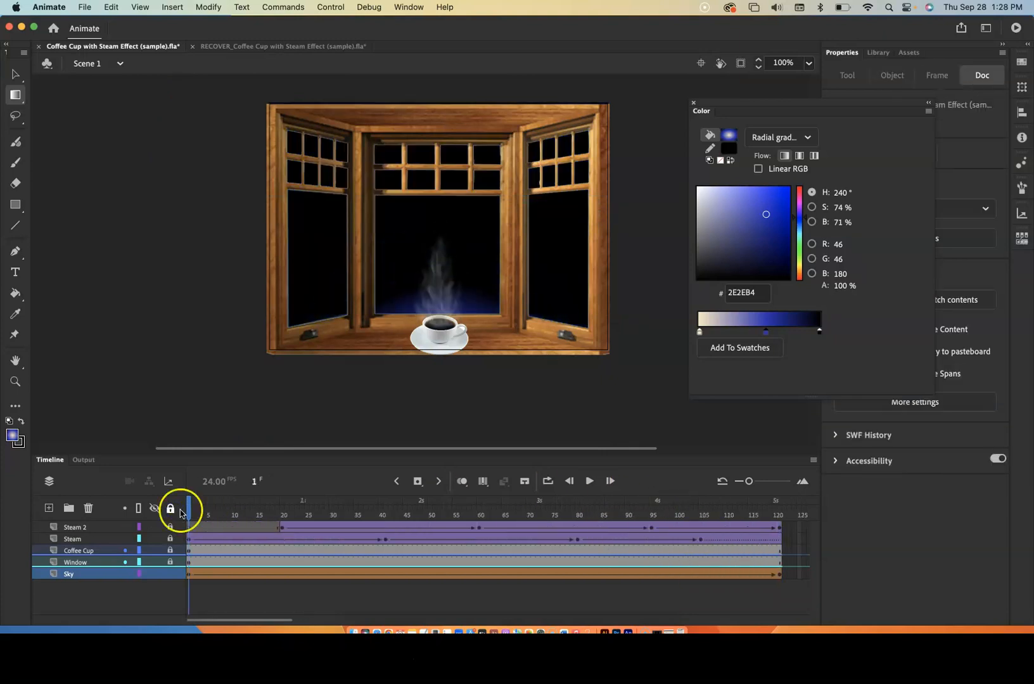
key("Return")
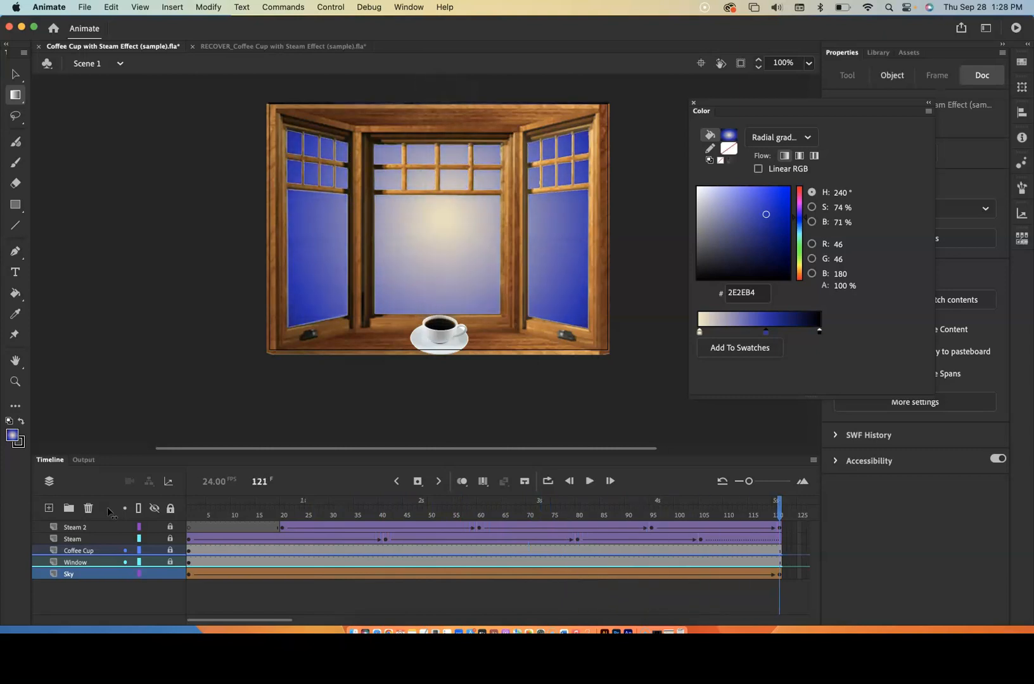
key("Return")
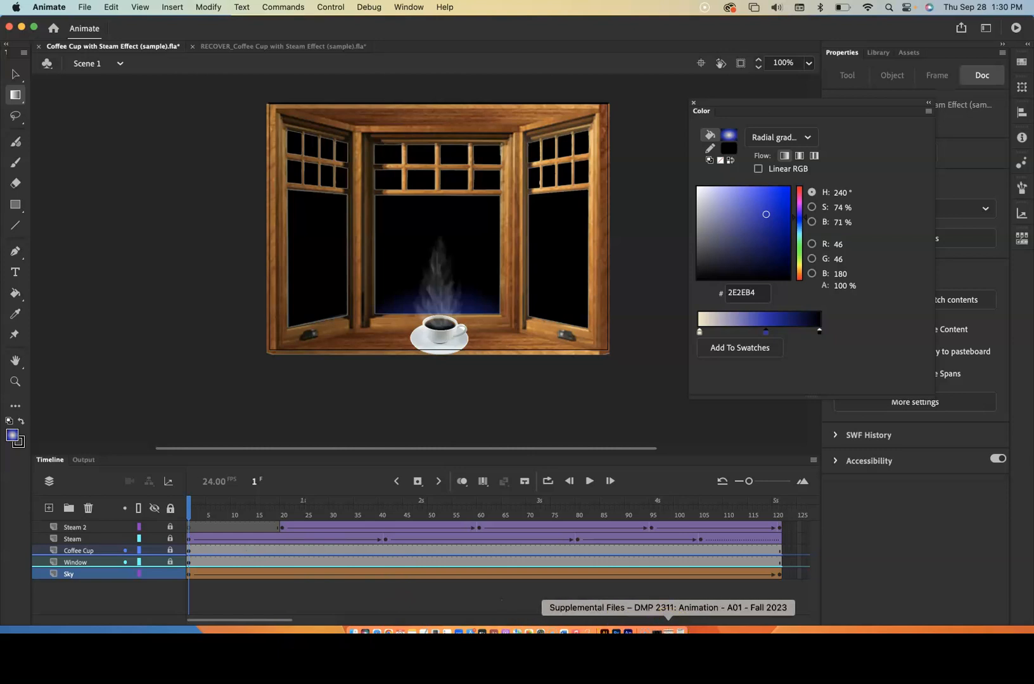
Switch to Chrome, download Jack-o-lantern moon (animated).mov from the Blackboard Assignment Files page and open it in QuickTime Player
left_click(627, 630)
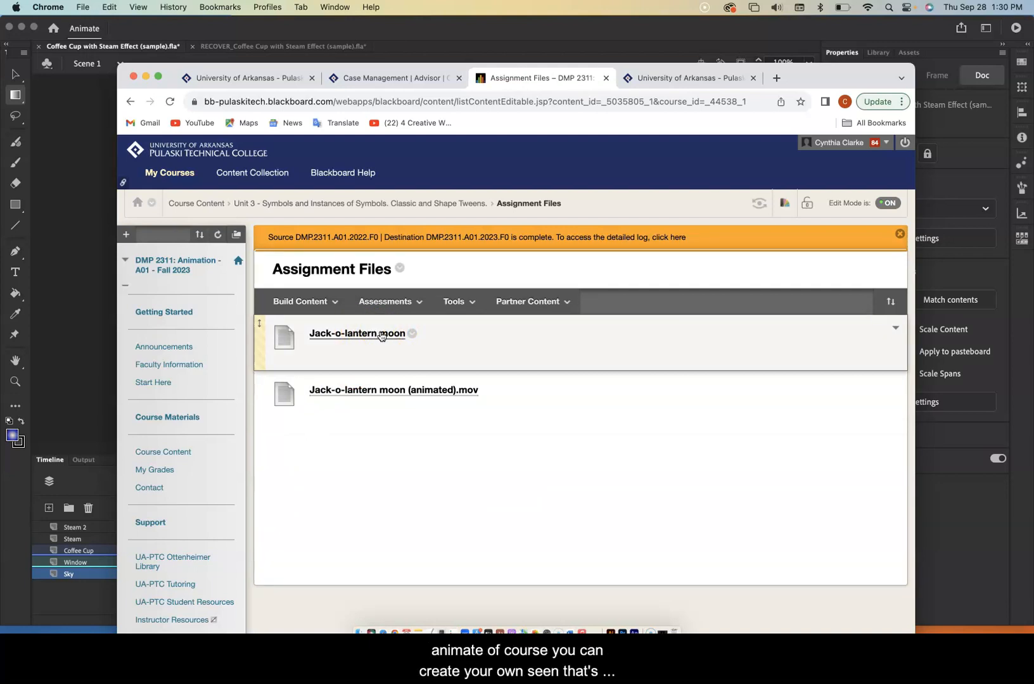
left_click(403, 392)
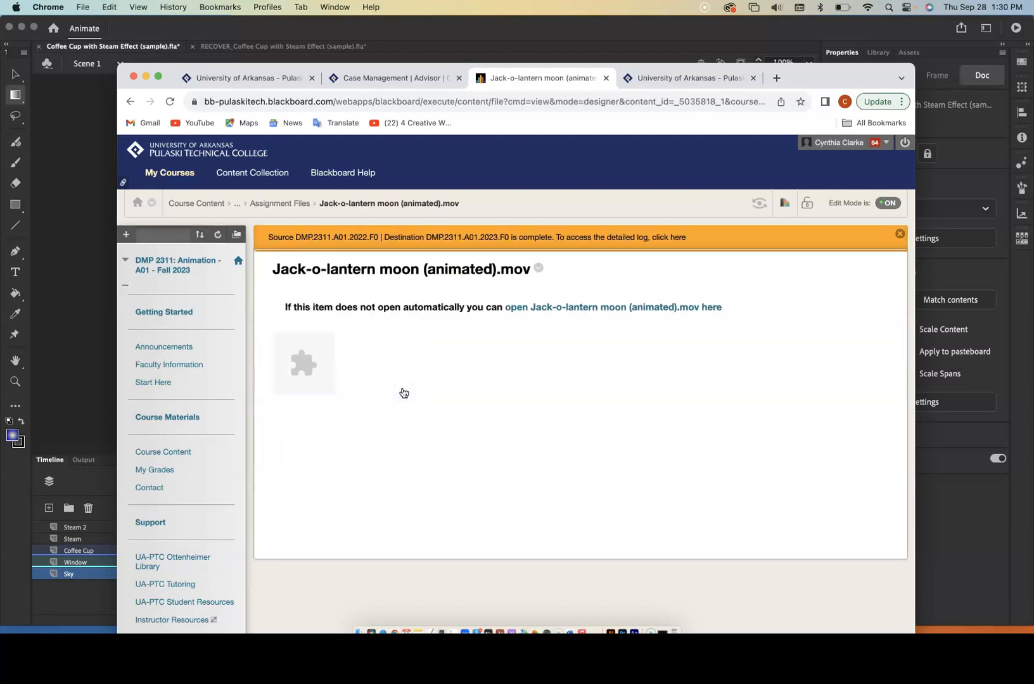
left_click(592, 308)
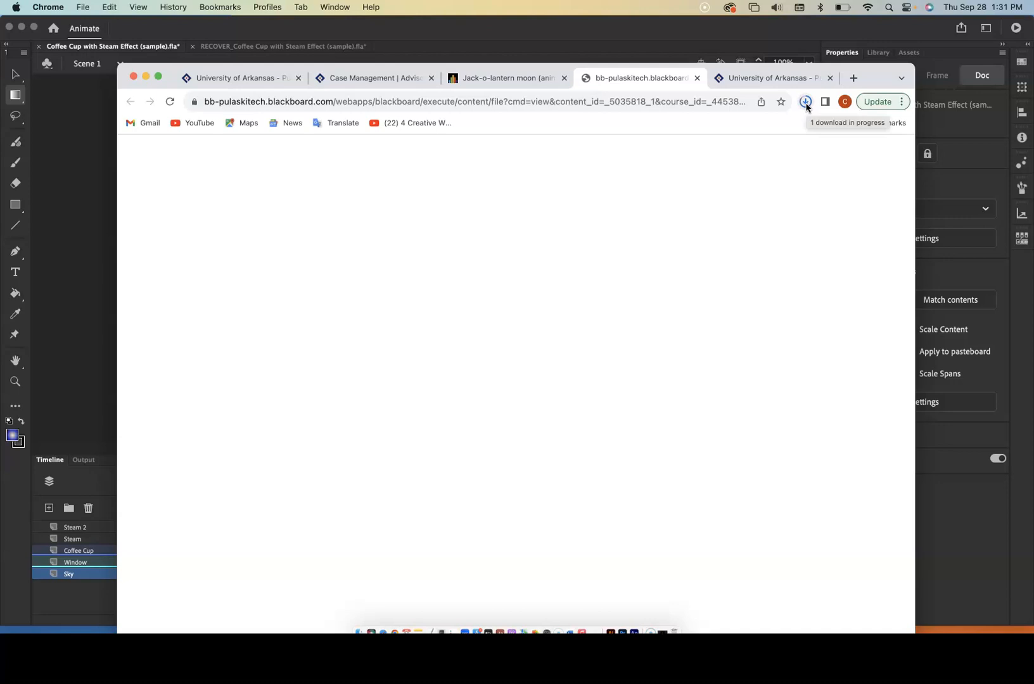
left_click(721, 126)
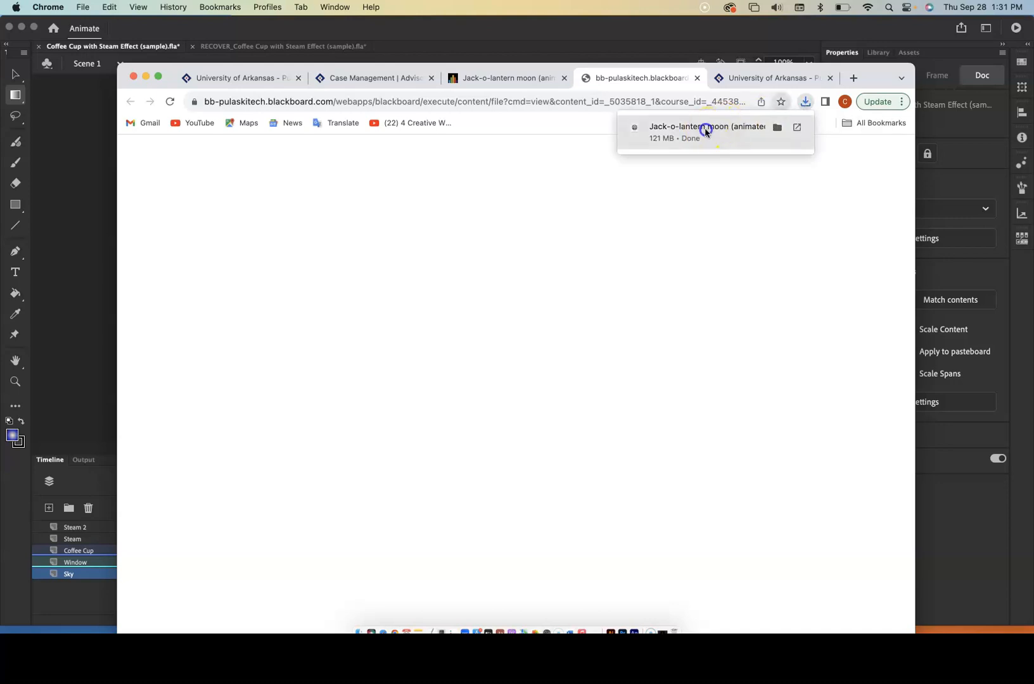
left_click(705, 131)
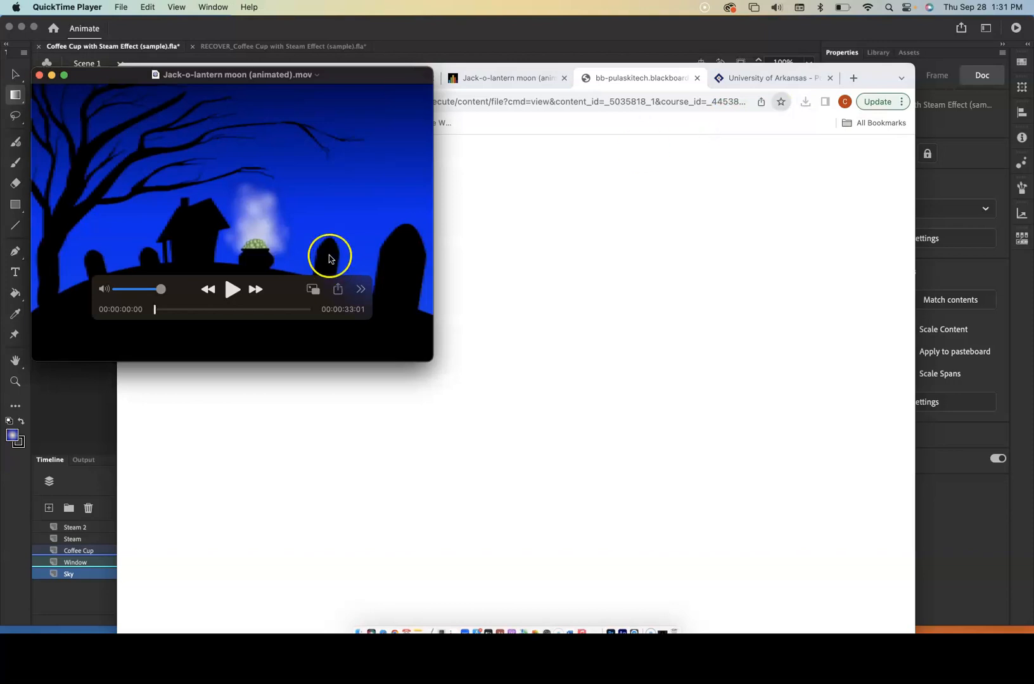
Enlarge the movie window and watch the Jack-o-lantern moon animation with the system volume raised during playback
left_click_drag(456, 369, 943, 569)
left_click_drag(717, 565, 801, 584)
left_click_drag(566, 79, 686, 77)
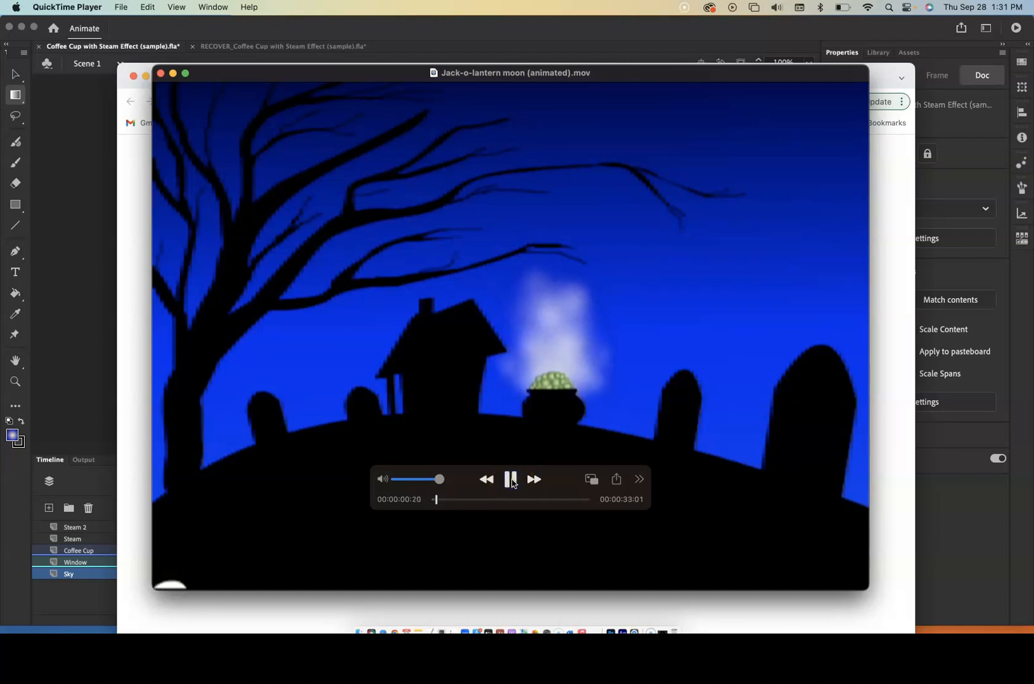
left_click(777, 6)
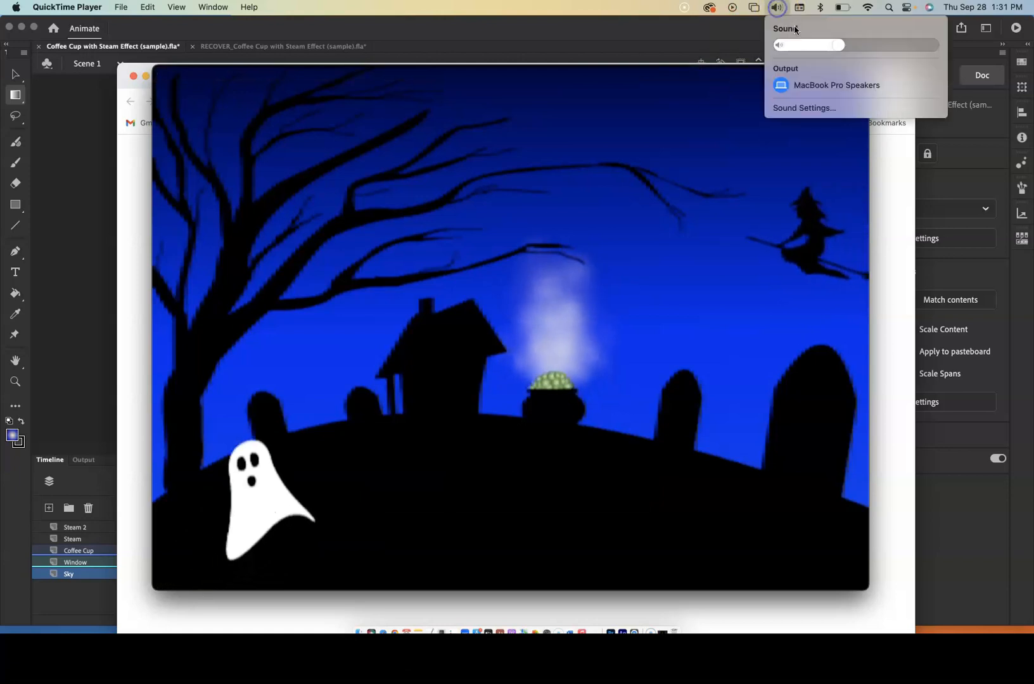
left_click_drag(837, 44, 879, 45)
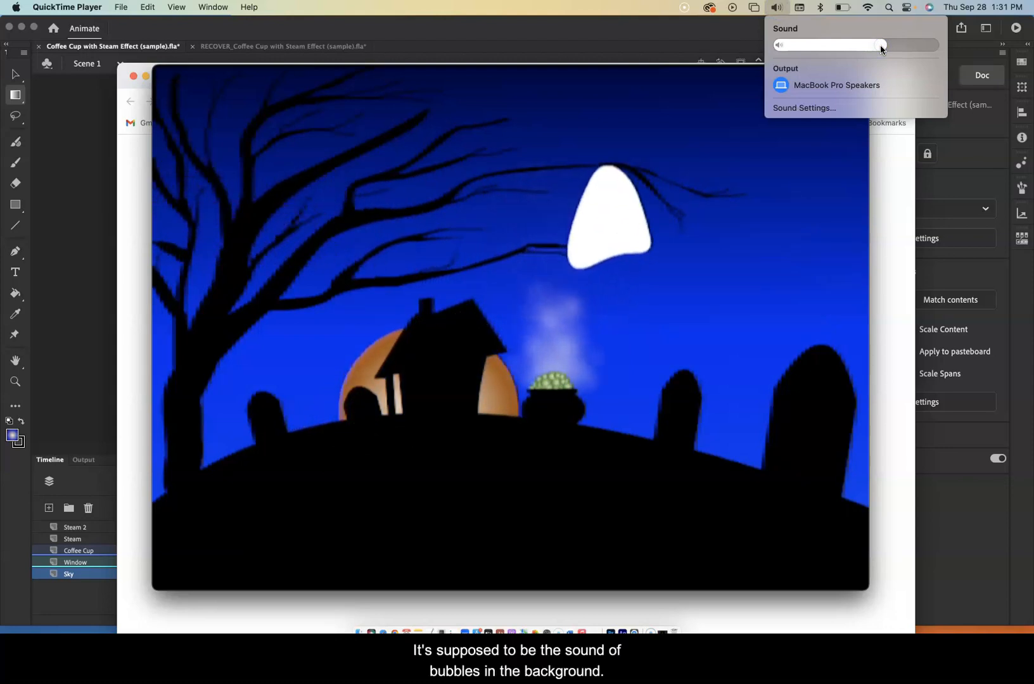
mouse_move(881, 49)
left_mouse_down()
mouse_move(845, 50)
mouse_move(883, 51)
left_mouse_up()
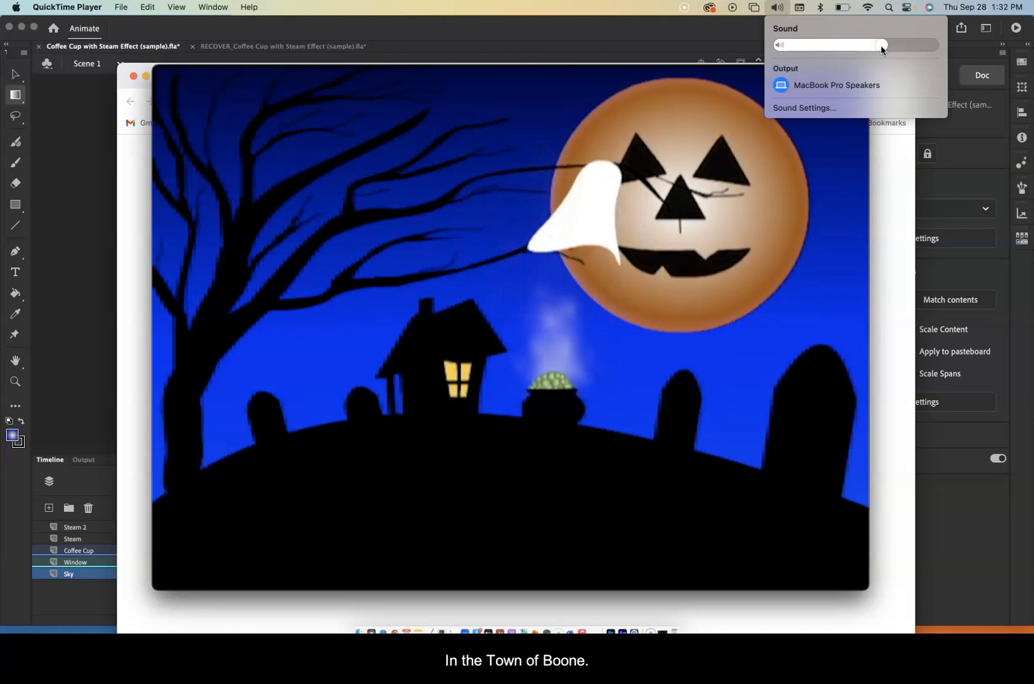
left_click(881, 46)
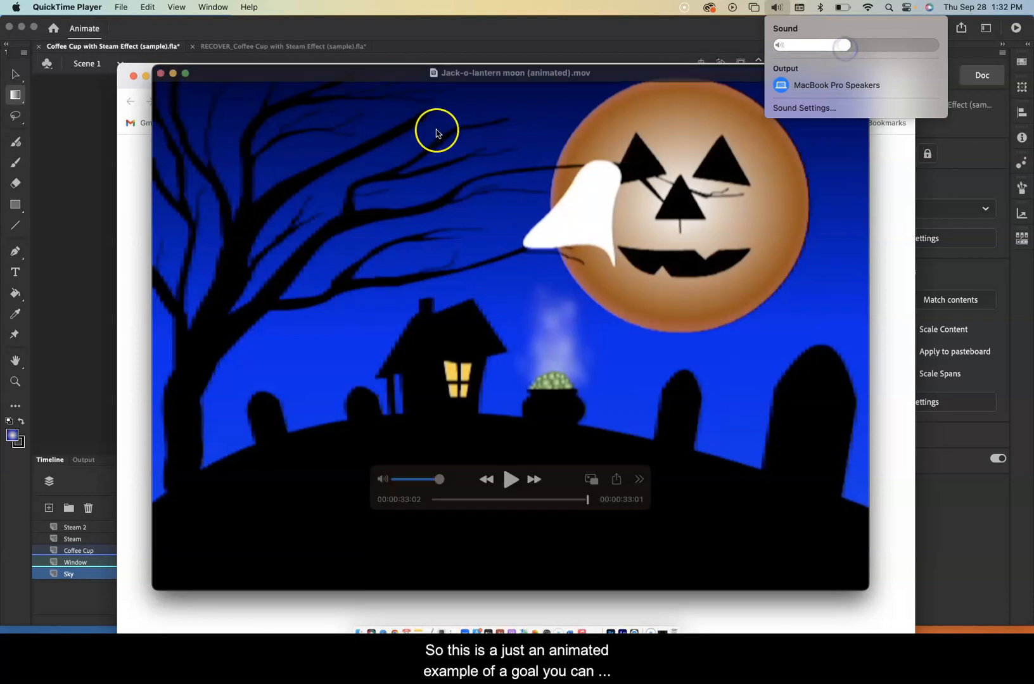
Minimize the movie window and go back to the course's Unit 3 page in Chrome
left_click(376, 76)
left_click_drag(376, 77, 360, 139)
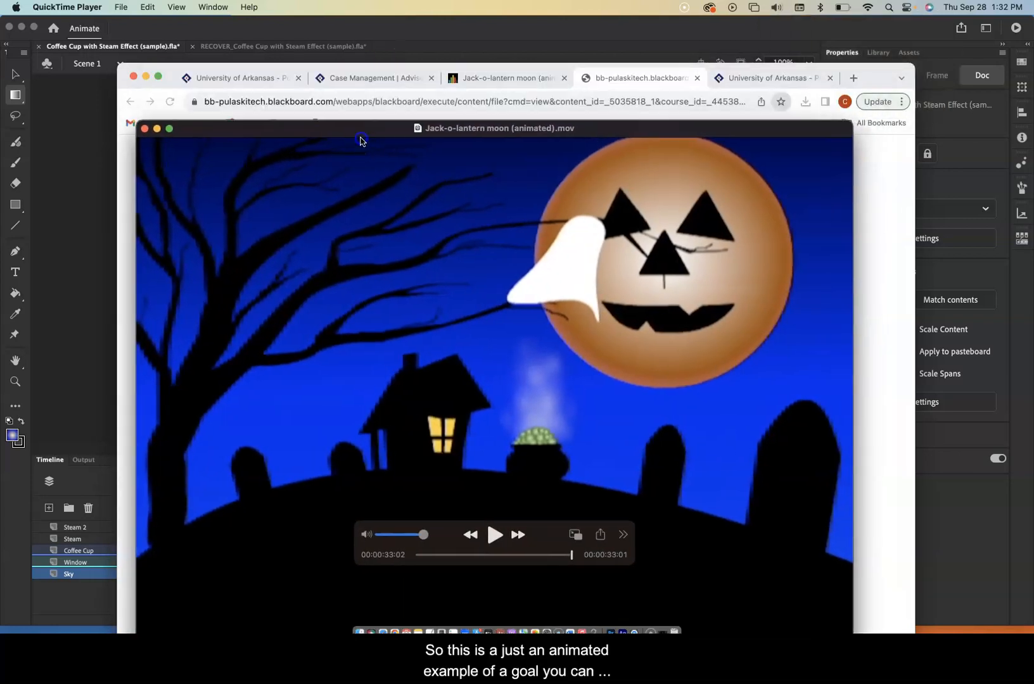
left_click(157, 130)
left_click(422, 33)
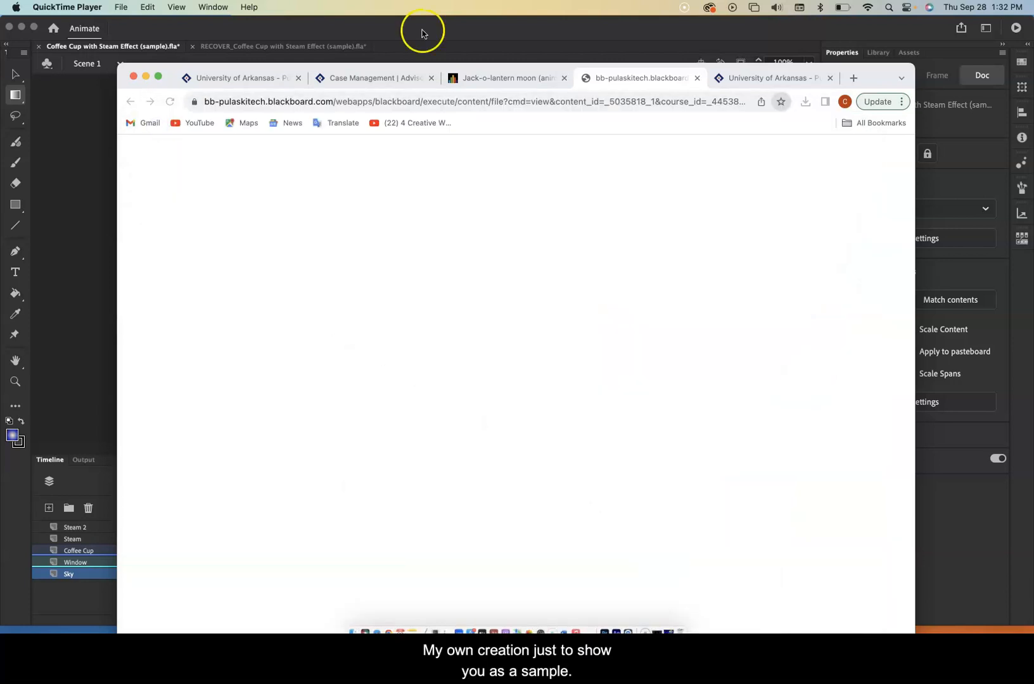
left_click(517, 77)
left_click(291, 206)
left_click(275, 204)
Review the Assignment 3 objectives, instructions and grading criteria on the Unit 3 page
scroll(403, 499, "down", 10)
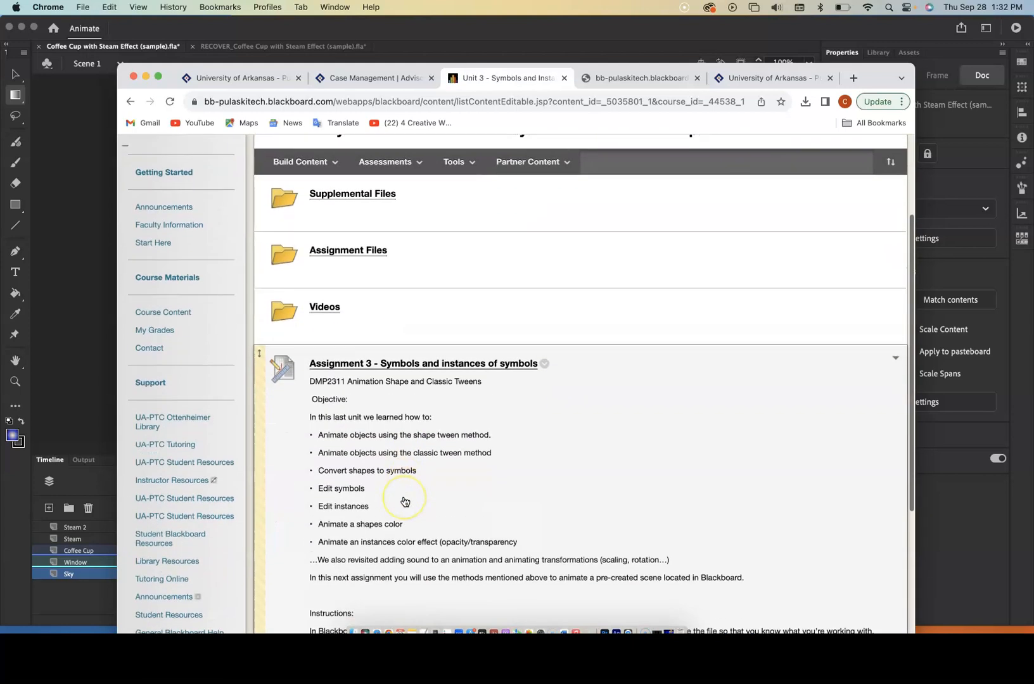
scroll(404, 501, "up", 1)
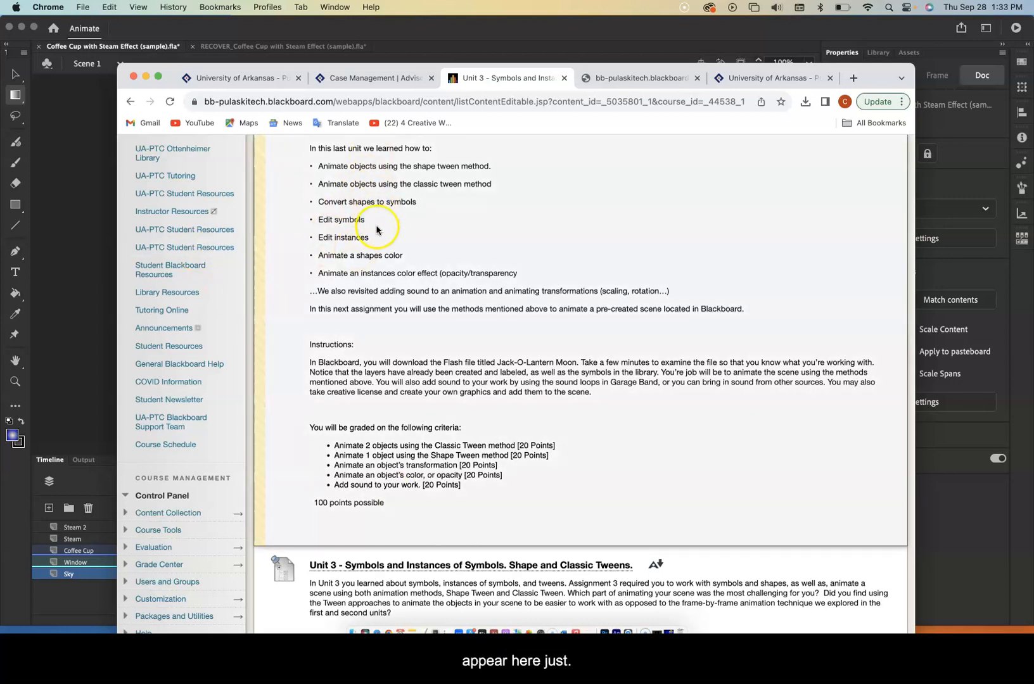
scroll(359, 245, "up", 1)
scroll(360, 245, "up", 3)
scroll(360, 241, "down", 4)
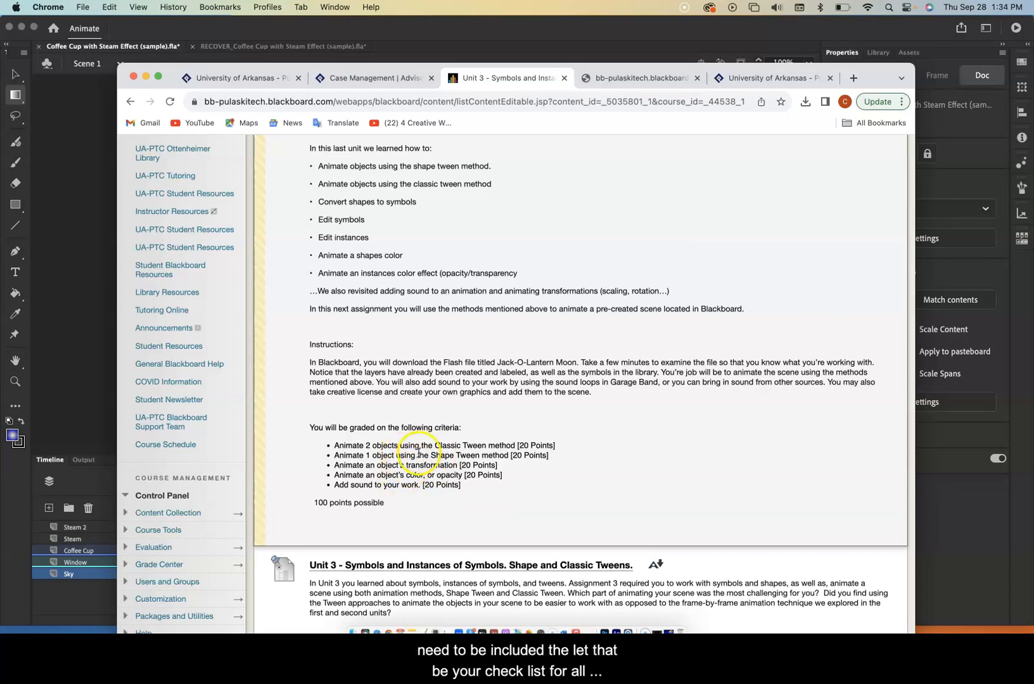
scroll(431, 463, "down", 1)
scroll(431, 463, "up", 3)
scroll(431, 463, "down", 3)
scroll(431, 463, "up", 5)
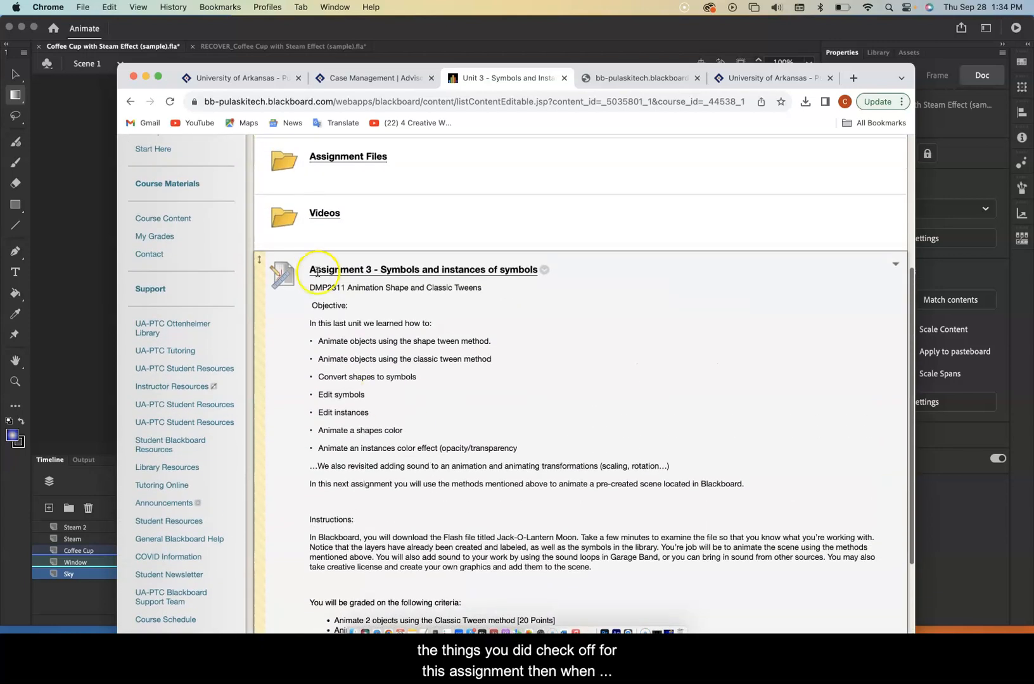
scroll(416, 373, "down", 6)
scroll(416, 372, "up", 2)
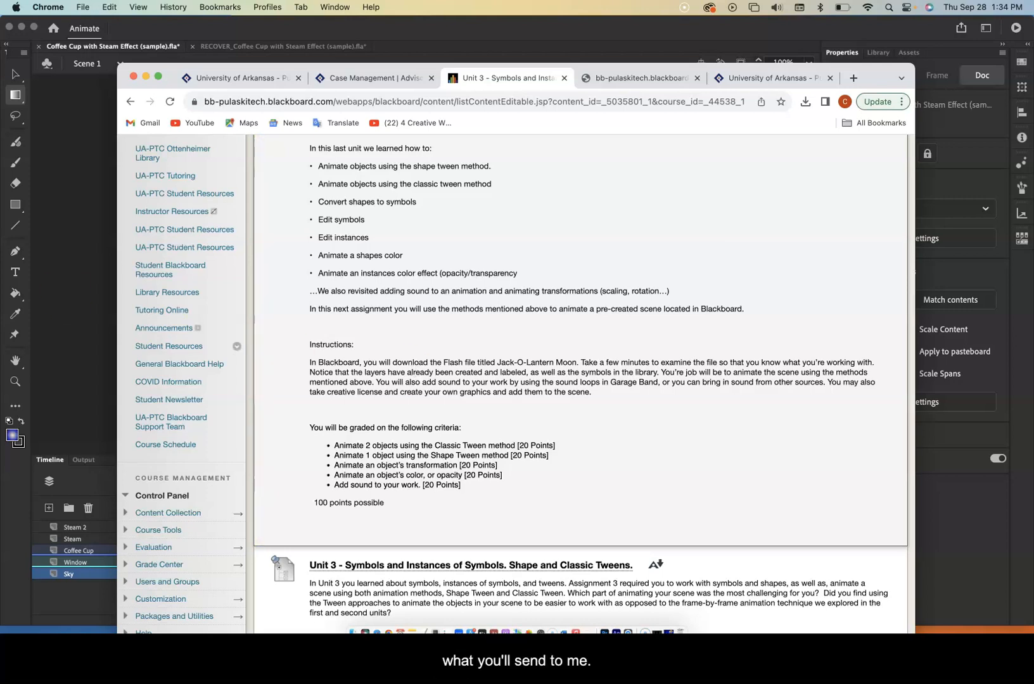
scroll(535, 324, "up", 5)
scroll(535, 325, "up", 7)
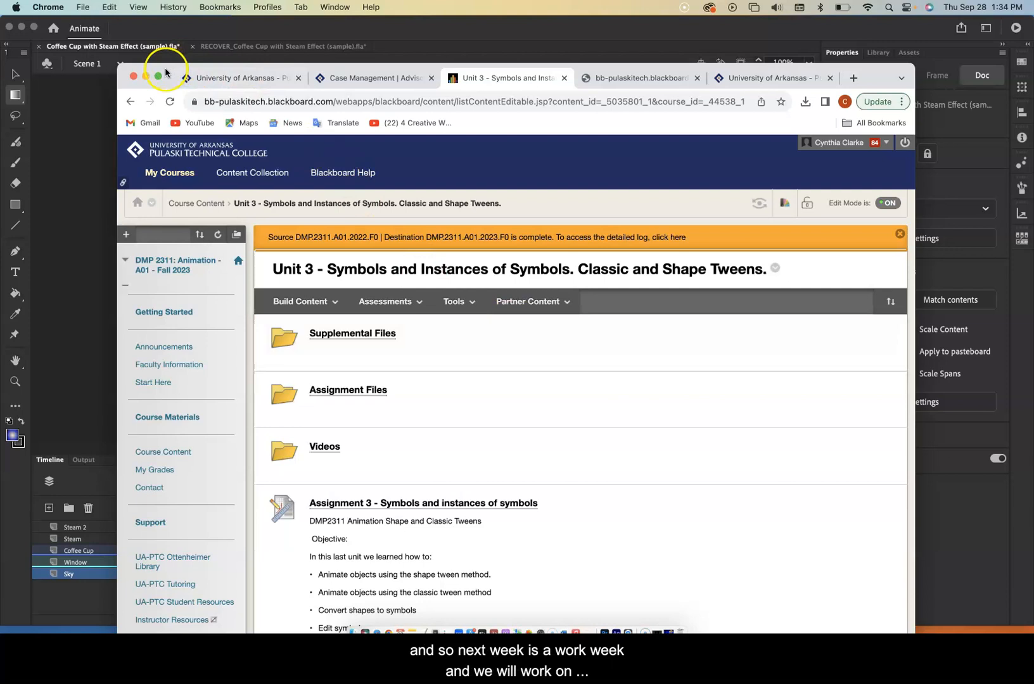
left_click(386, 301)
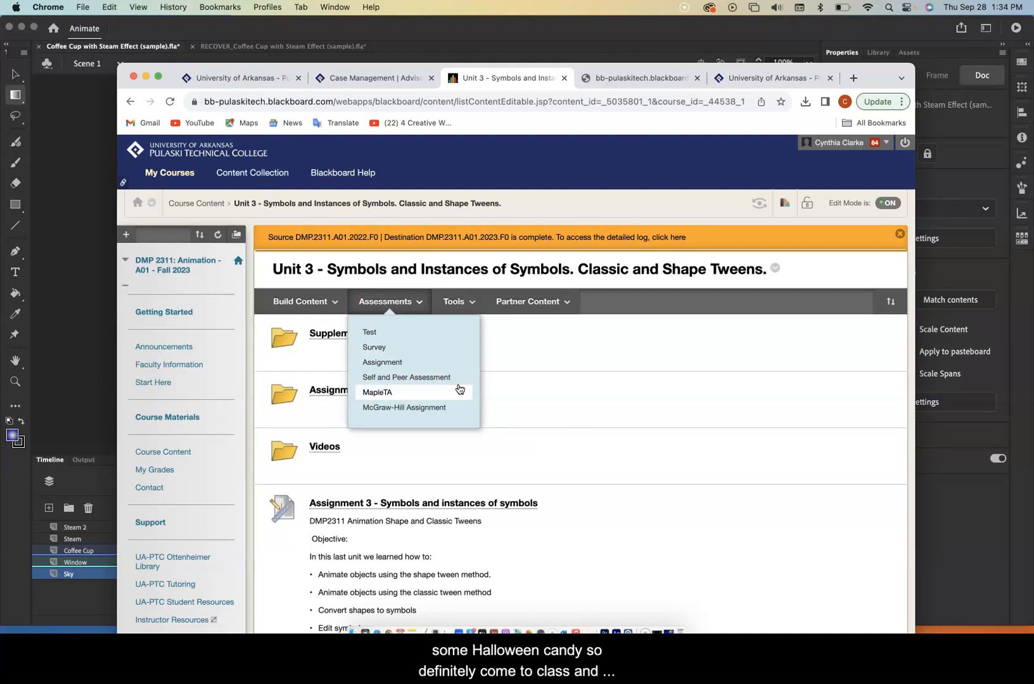
left_click(607, 443)
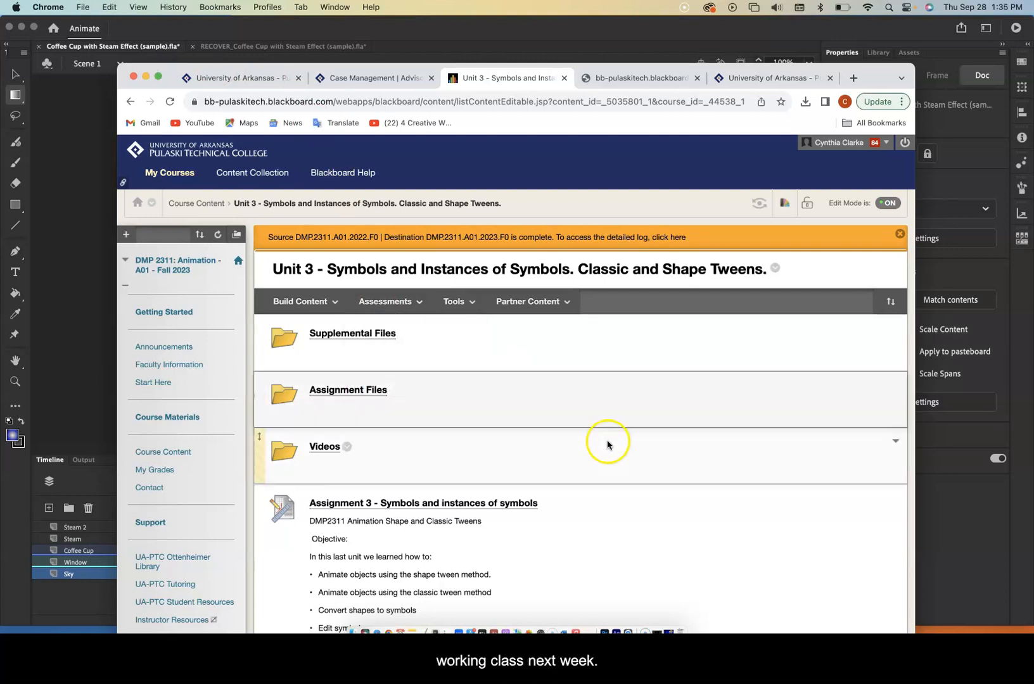